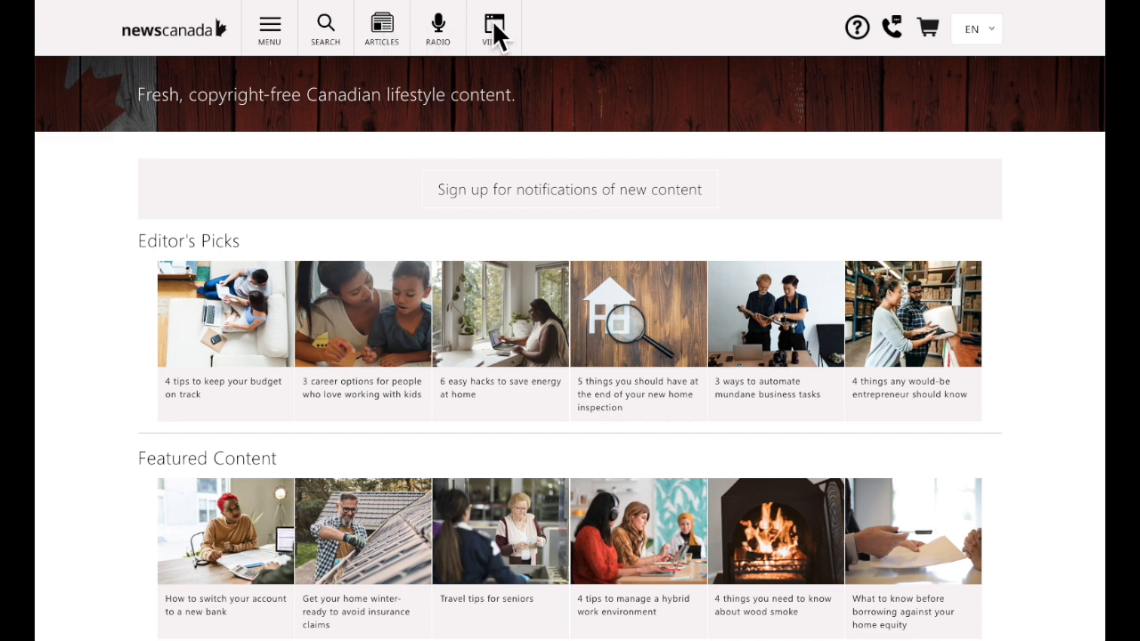
Open the Articles listing and glance over it.
click(383, 34)
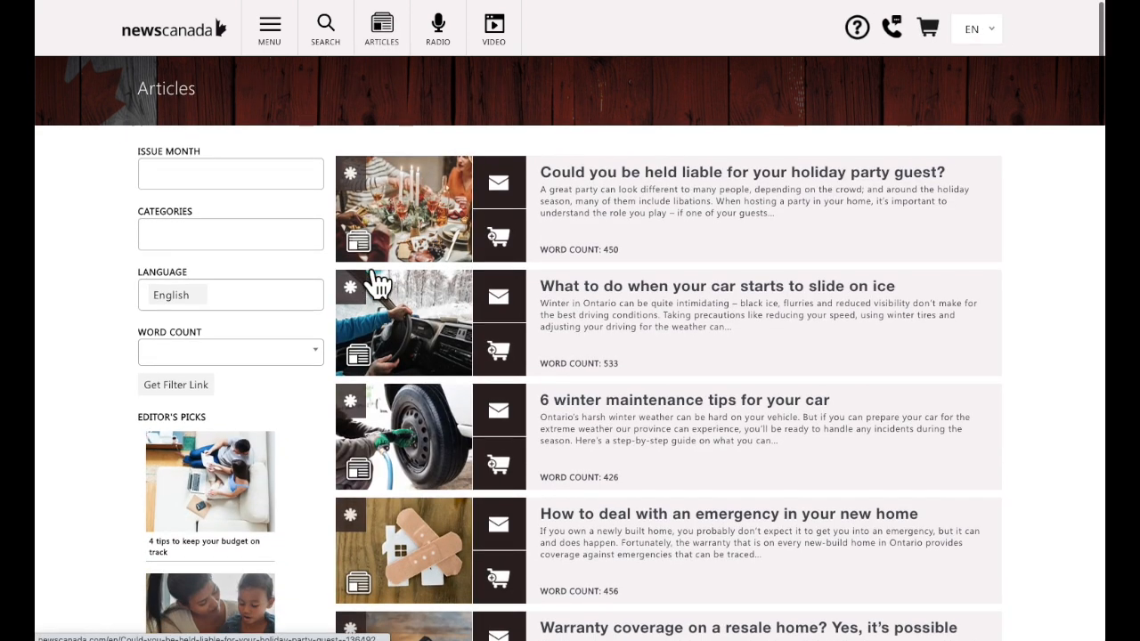
scroll(377, 283, down, 1)
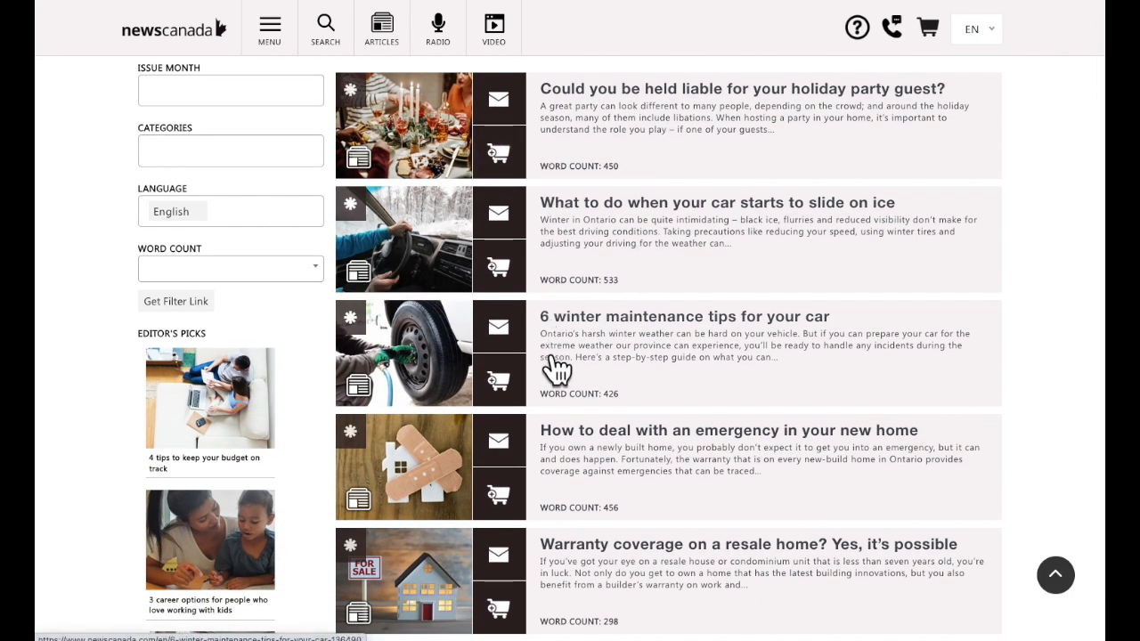
scroll(232, 163, up, 1)
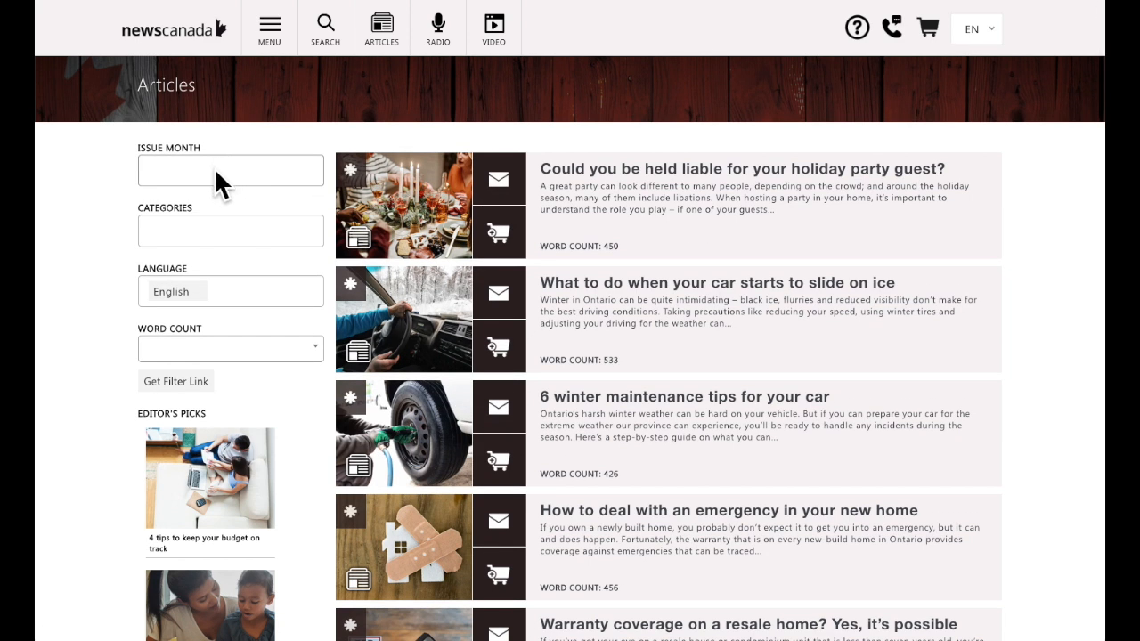
Filter the Issue Month to October only, clearing September and August.
click(215, 170)
click(195, 205)
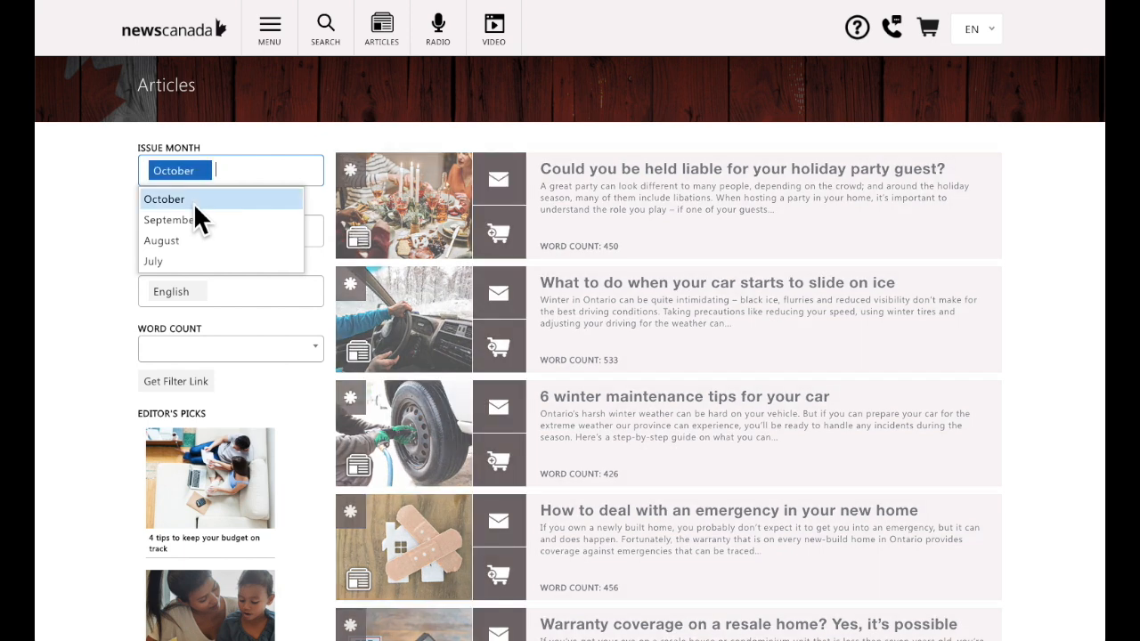
click(217, 214)
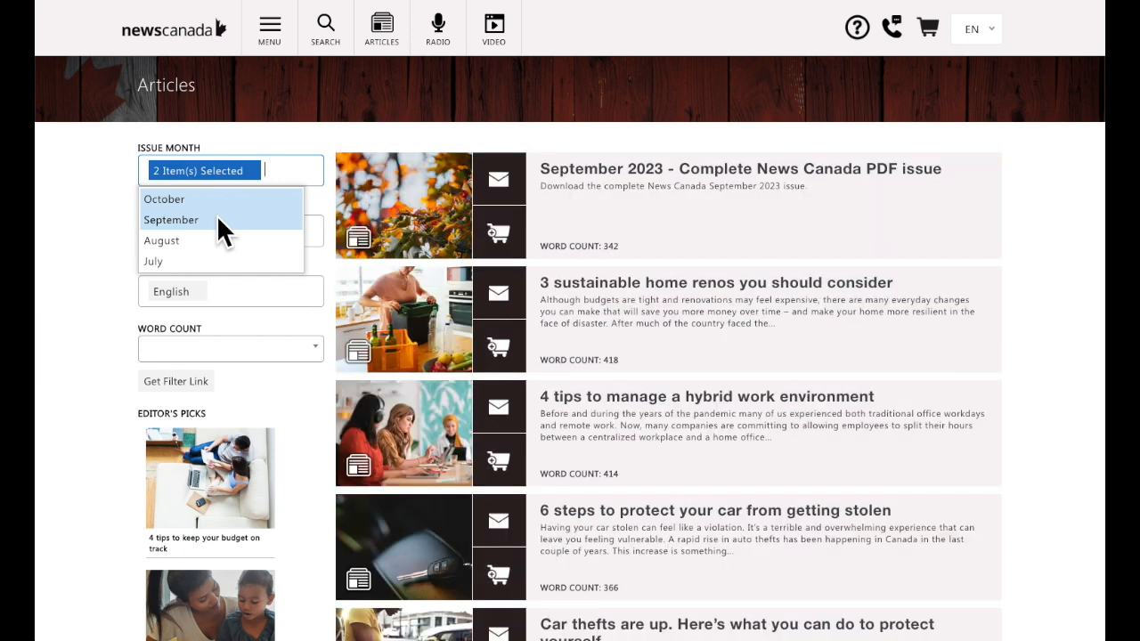
click(216, 200)
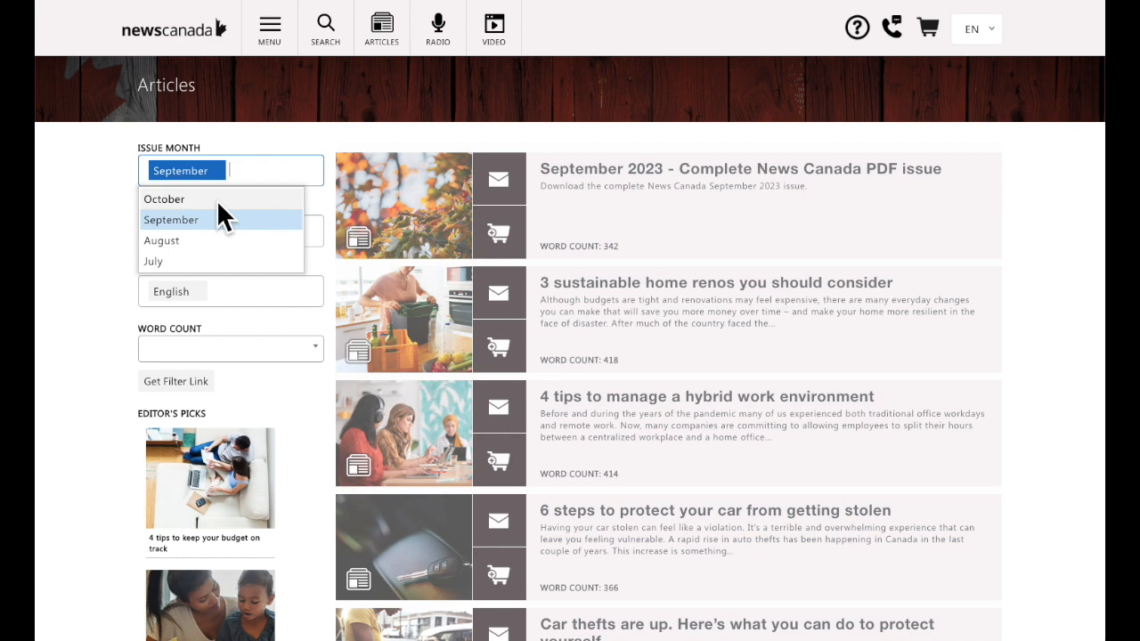
click(217, 202)
click(208, 233)
click(209, 225)
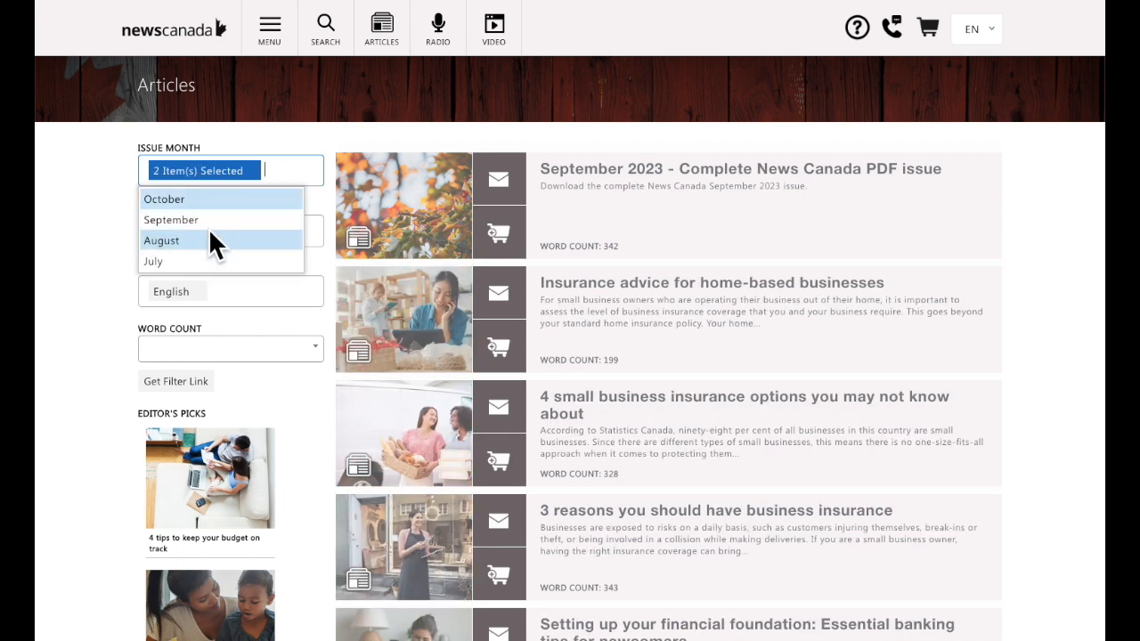
click(210, 235)
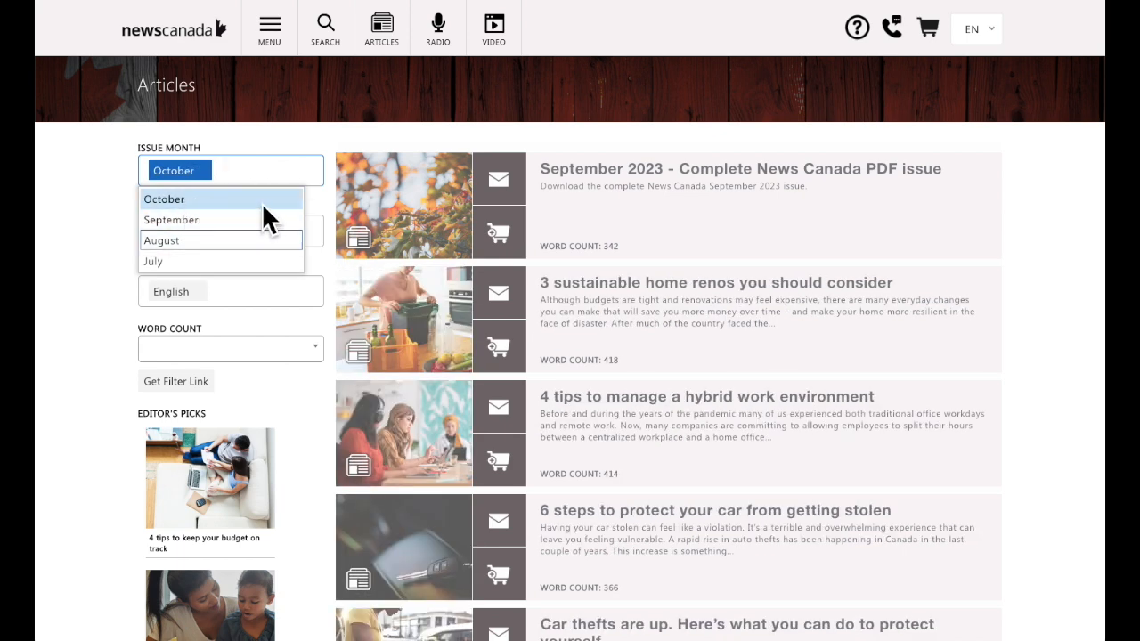
click(95, 303)
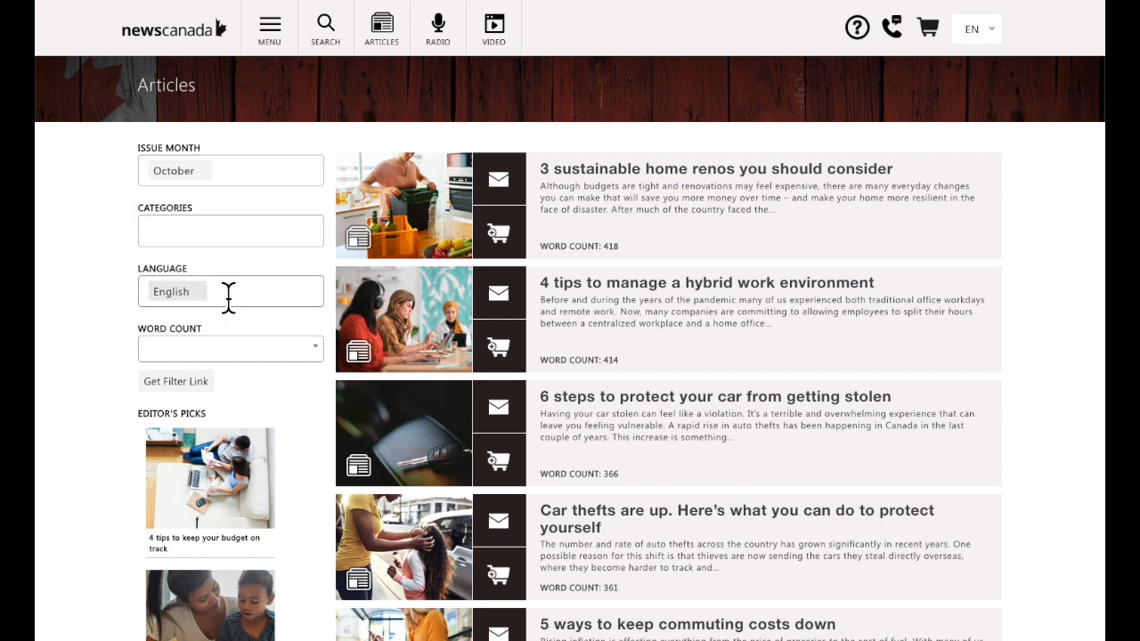
click(259, 233)
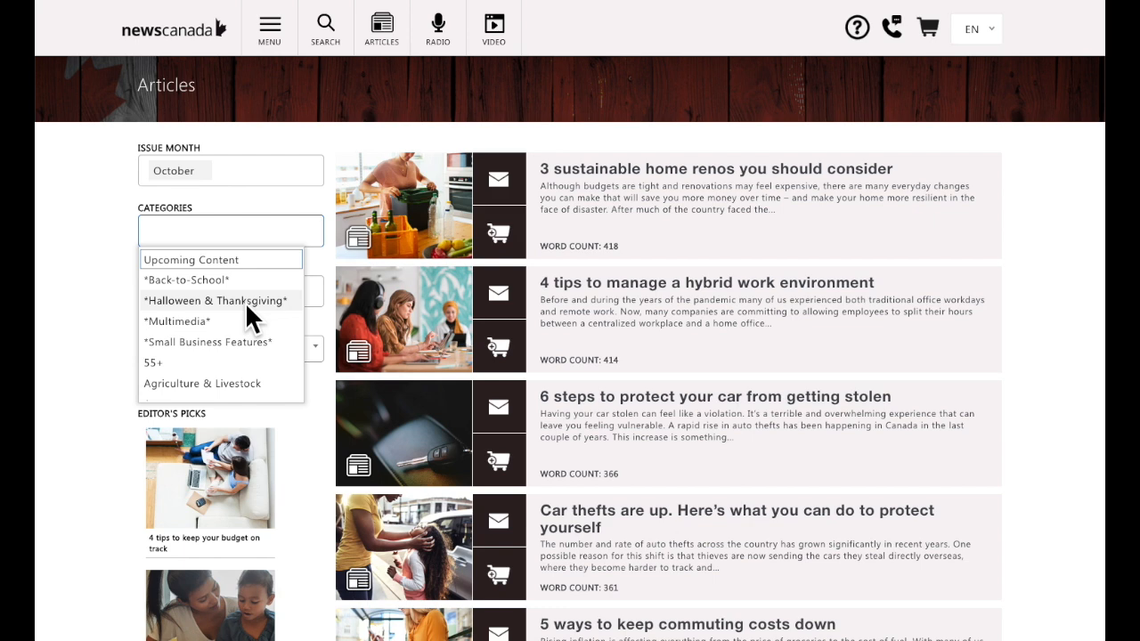
Tick 55+, Home - DIY, Home - Safety and Home Buyer's Guide in the category filter.
click(207, 361)
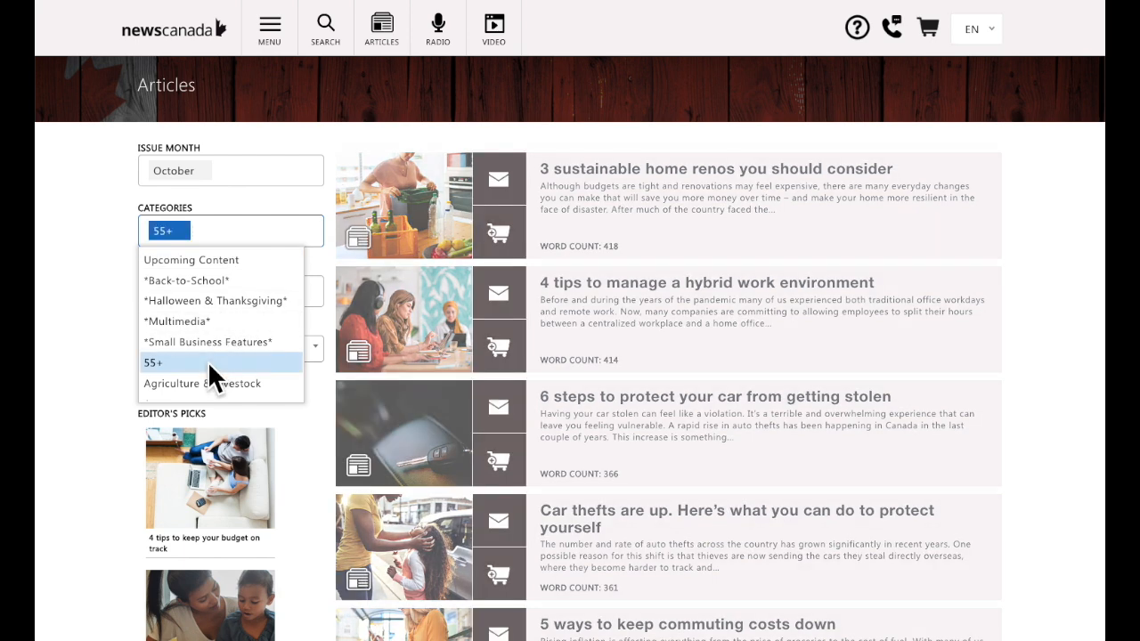
scroll(207, 361, down, 1)
scroll(207, 360, down, 3)
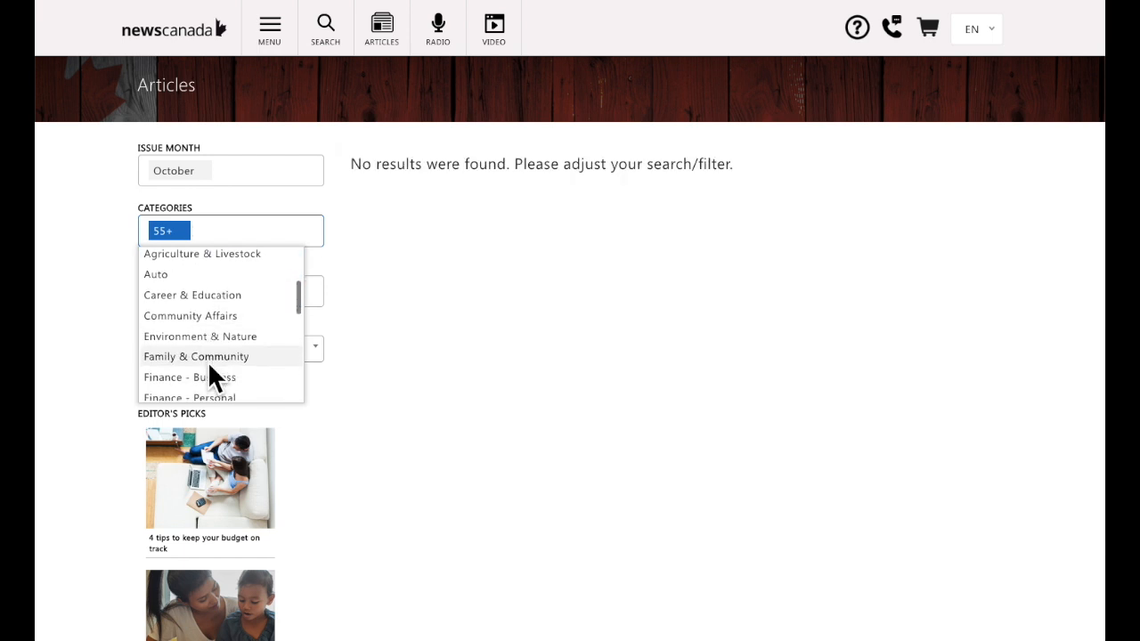
scroll(208, 360, down, 3)
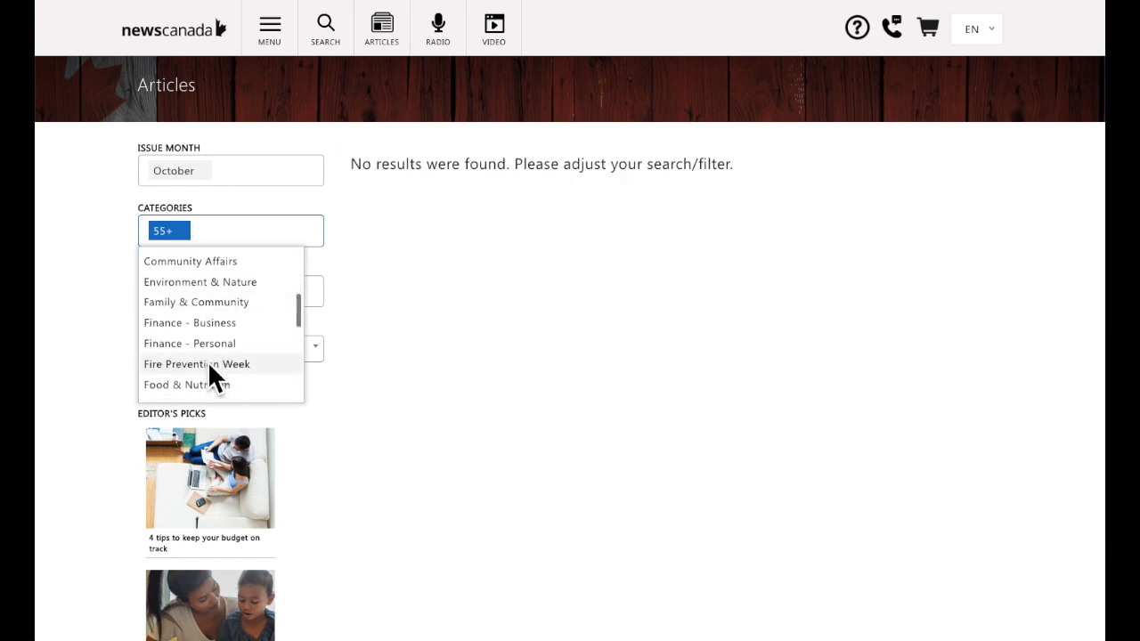
scroll(208, 361, down, 1)
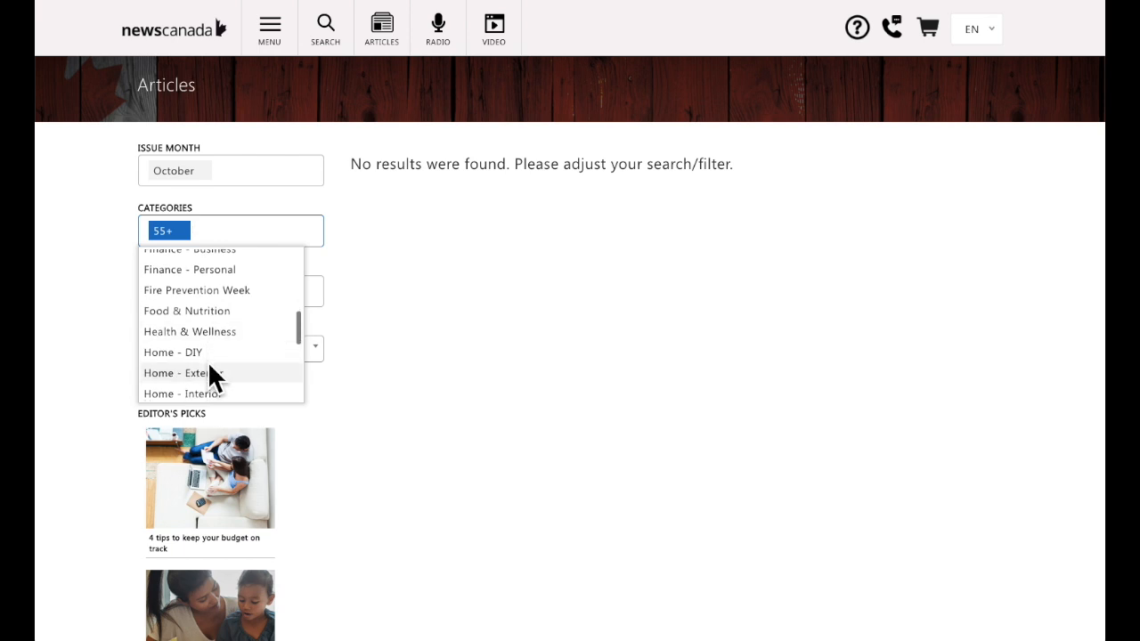
scroll(197, 336, down, 2)
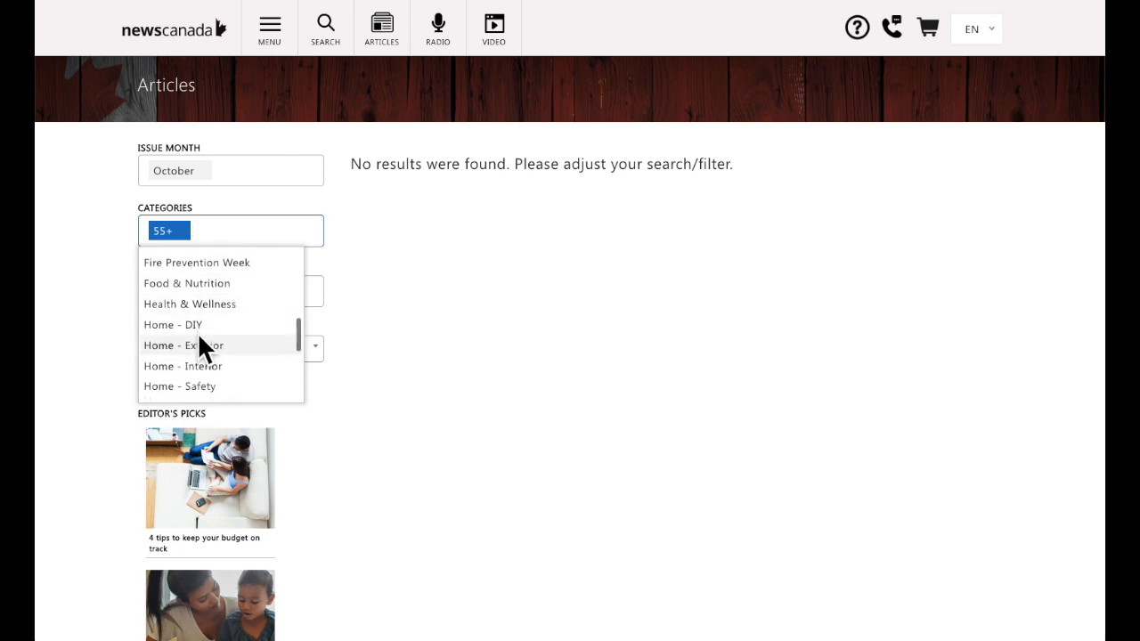
click(194, 323)
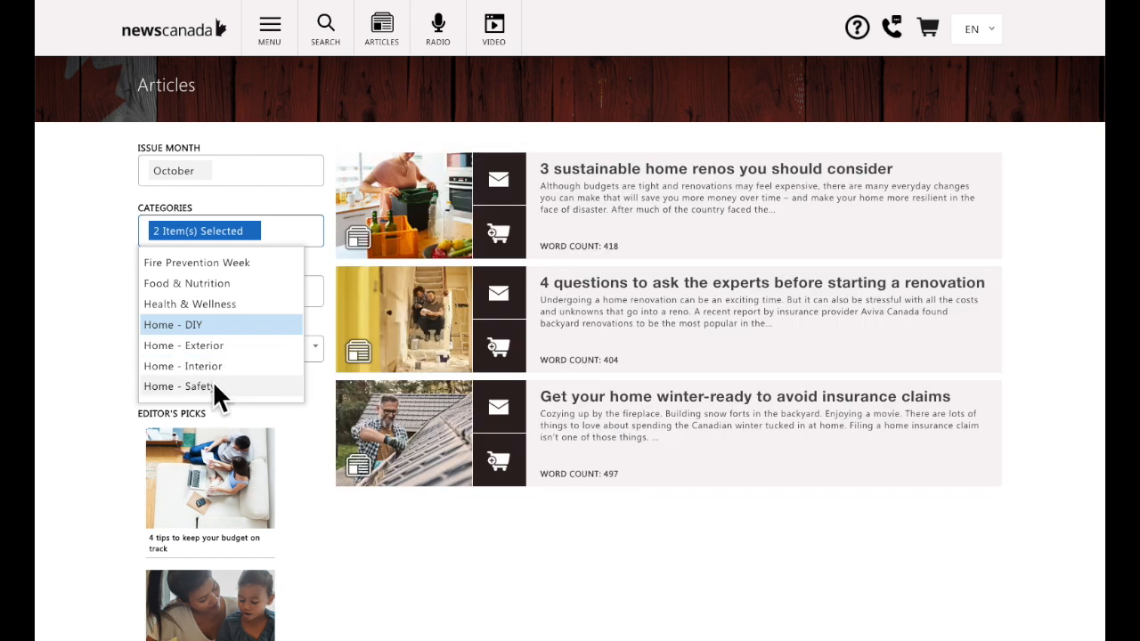
click(213, 386)
scroll(212, 383, down, 3)
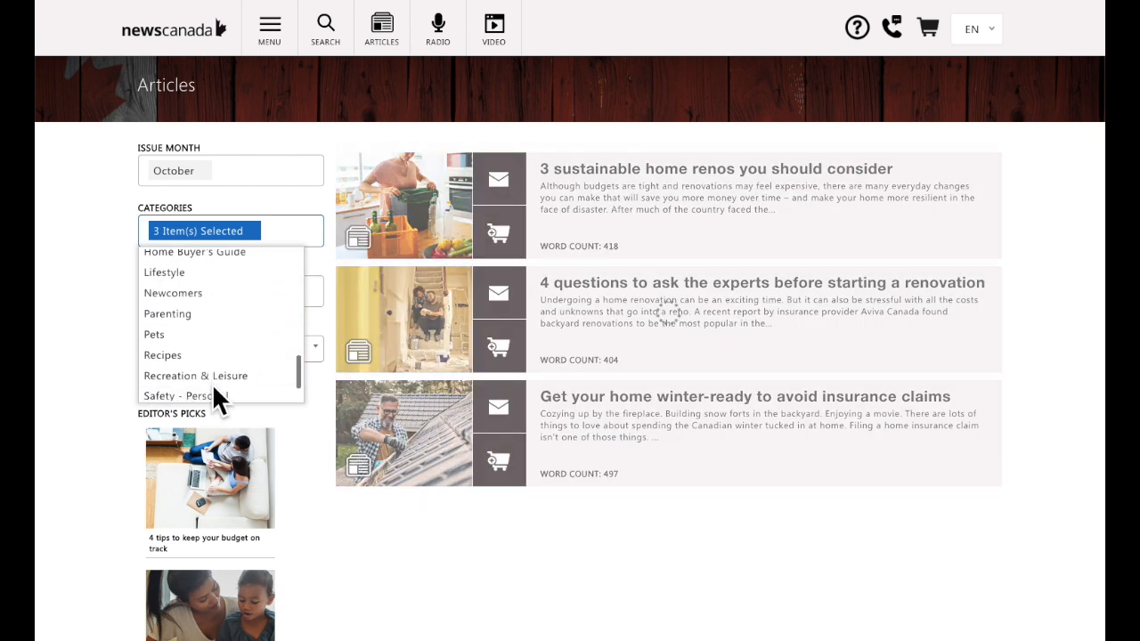
scroll(209, 295, up, 2)
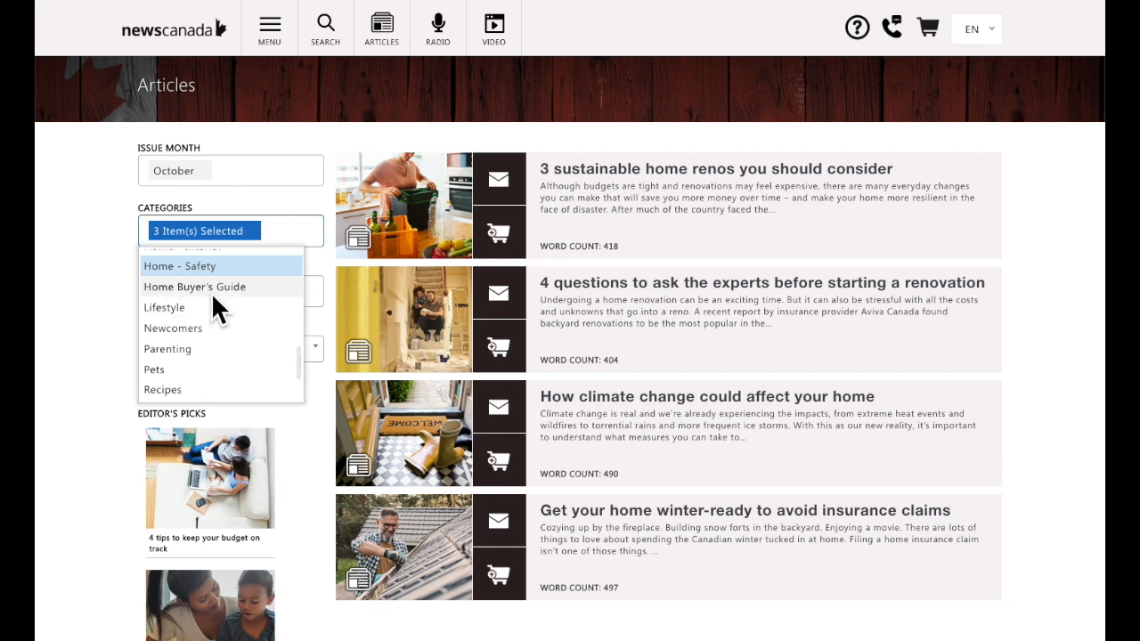
click(214, 288)
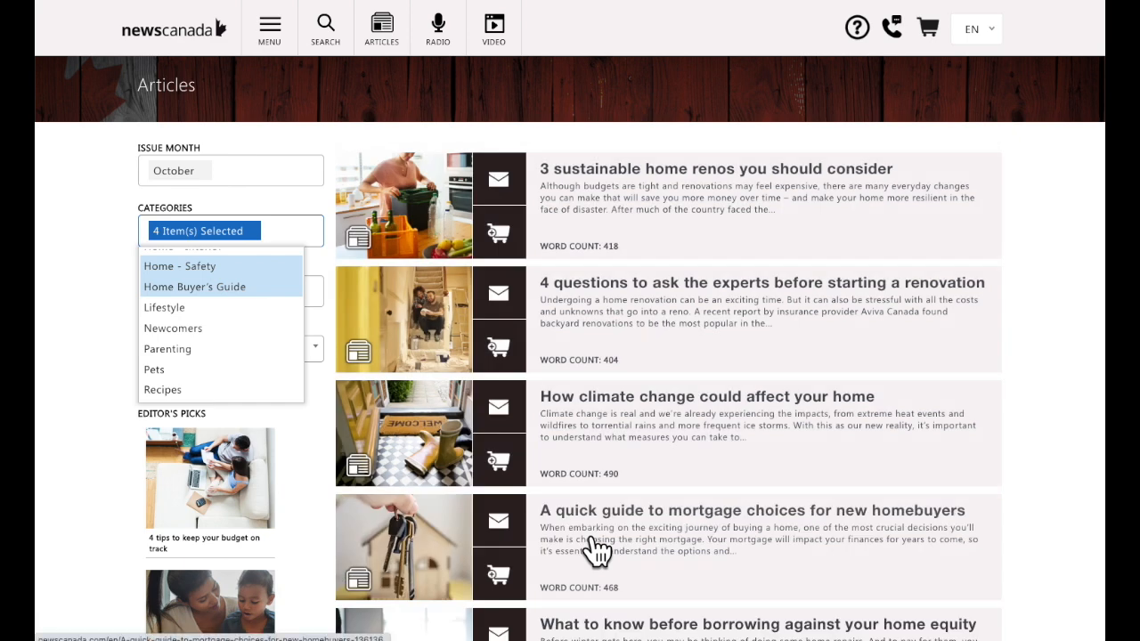
scroll(277, 372, up, 5)
scroll(277, 372, up, 3)
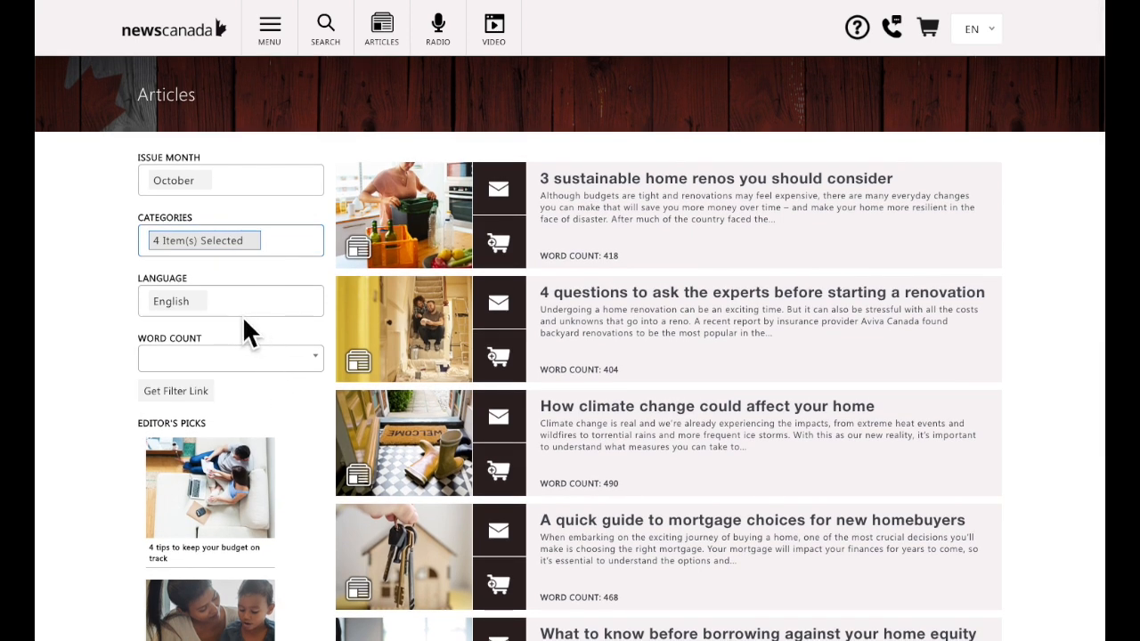
Add Fire Prevention Week as a fifth category and scroll through the October results.
click(202, 363)
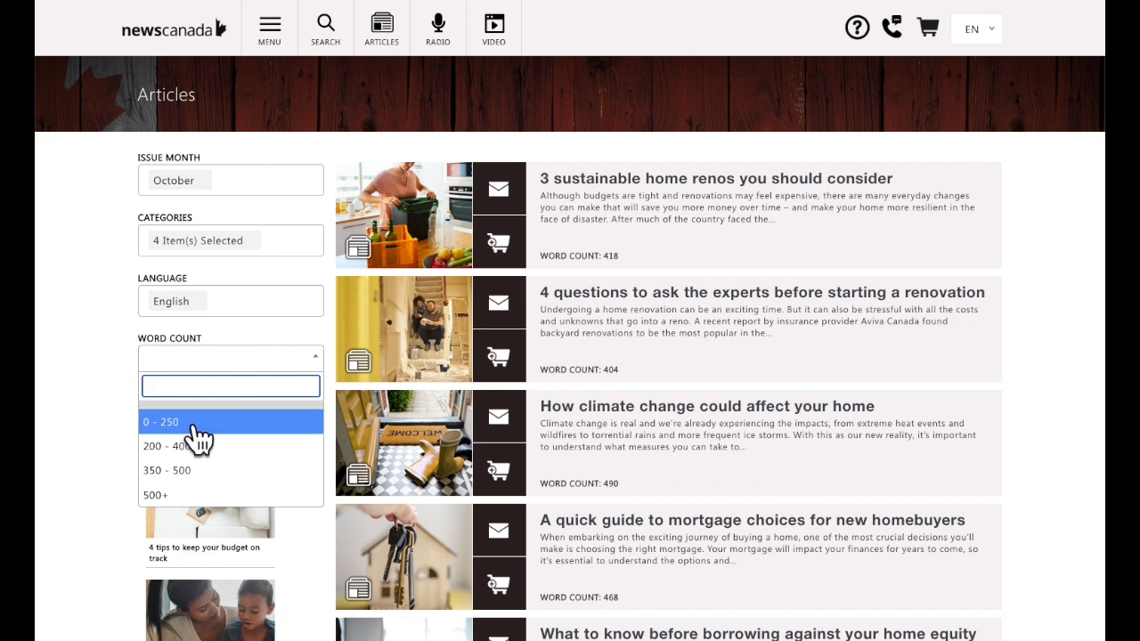
click(212, 365)
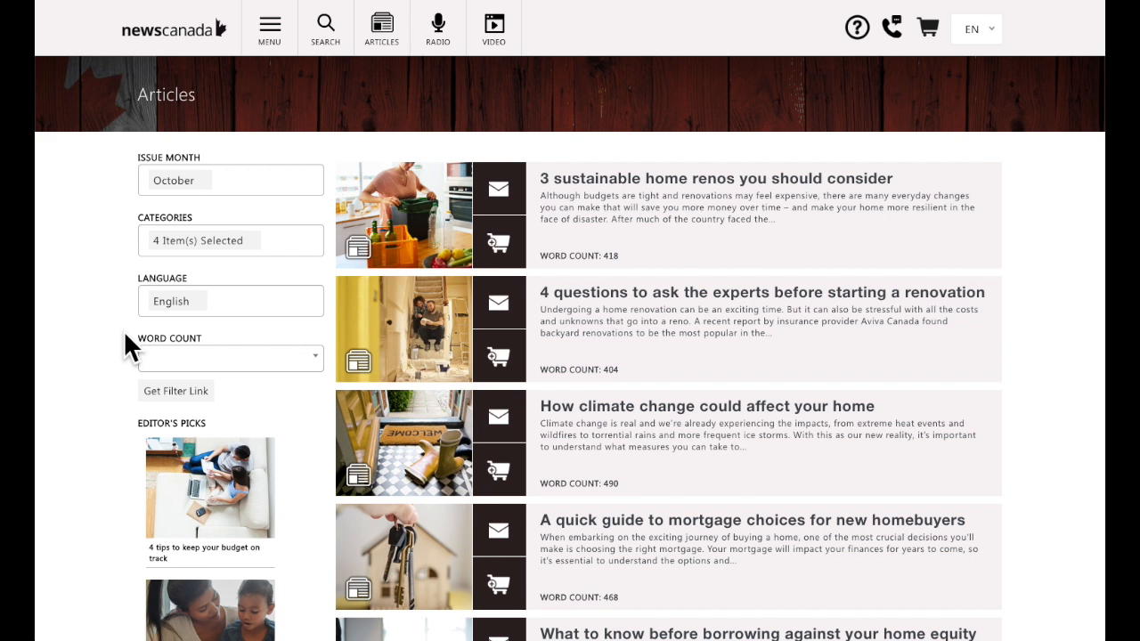
click(280, 257)
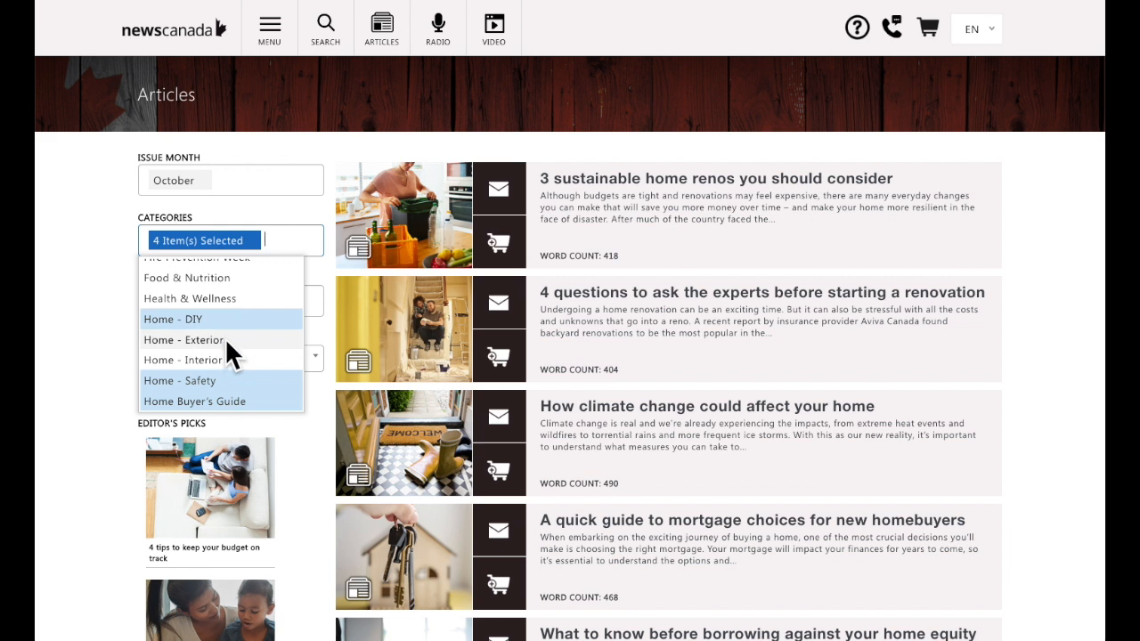
scroll(225, 337, up, 3)
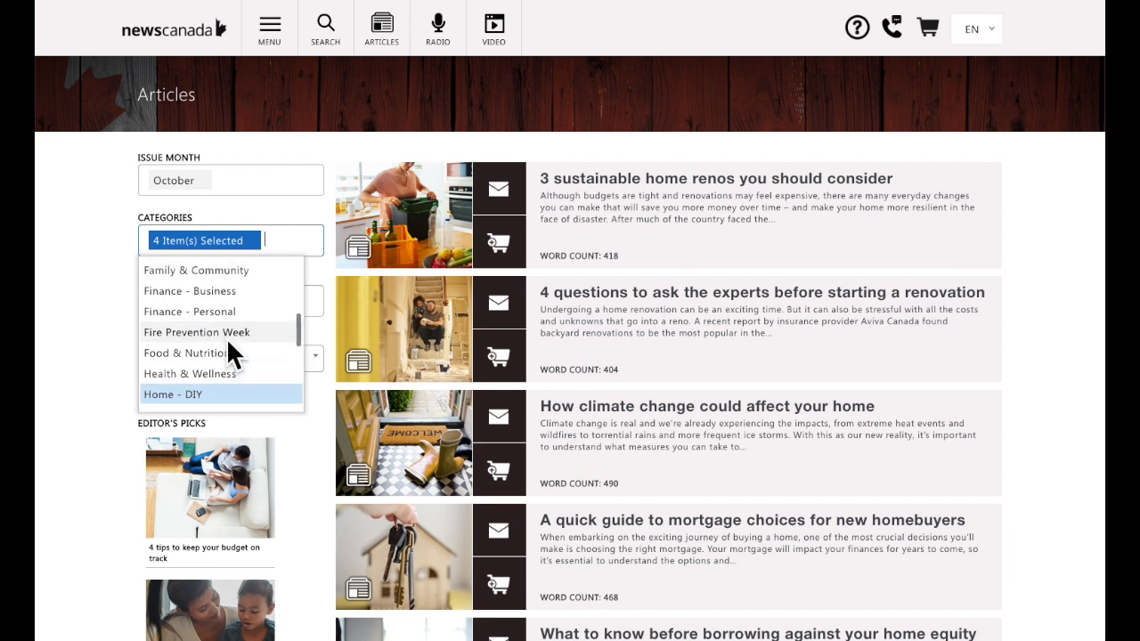
click(227, 338)
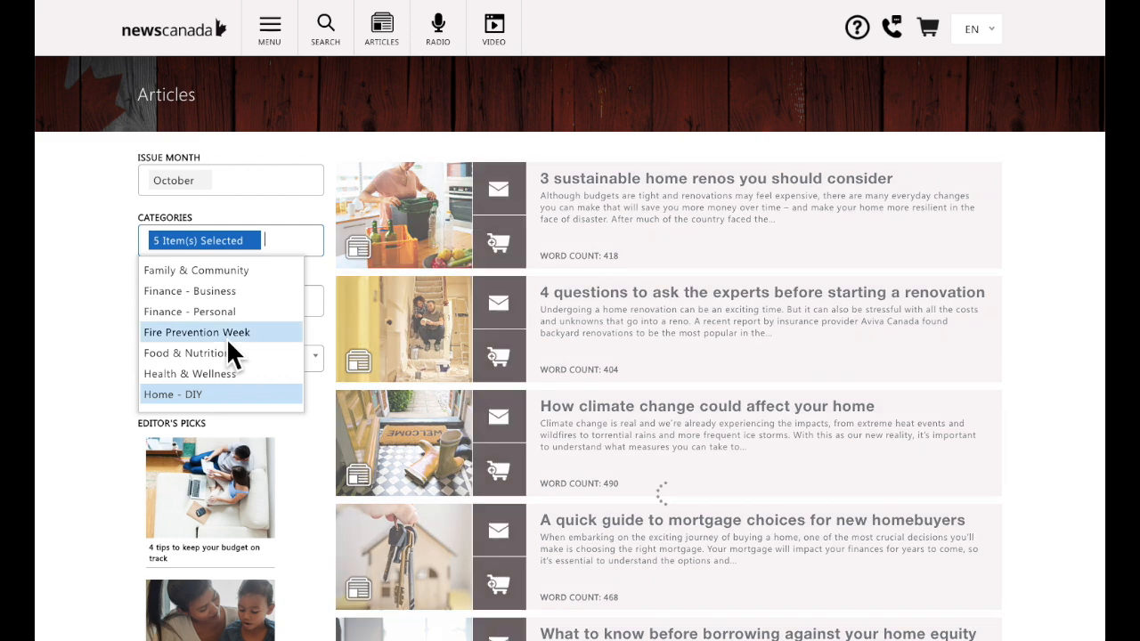
scroll(484, 377, down, 1)
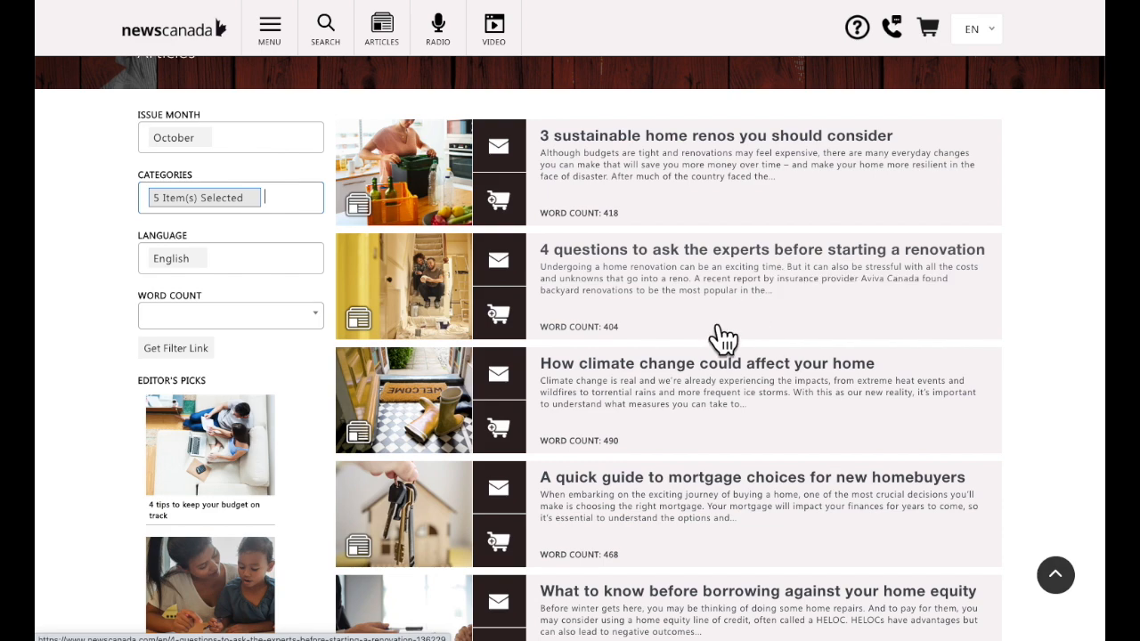
scroll(654, 402, down, 3)
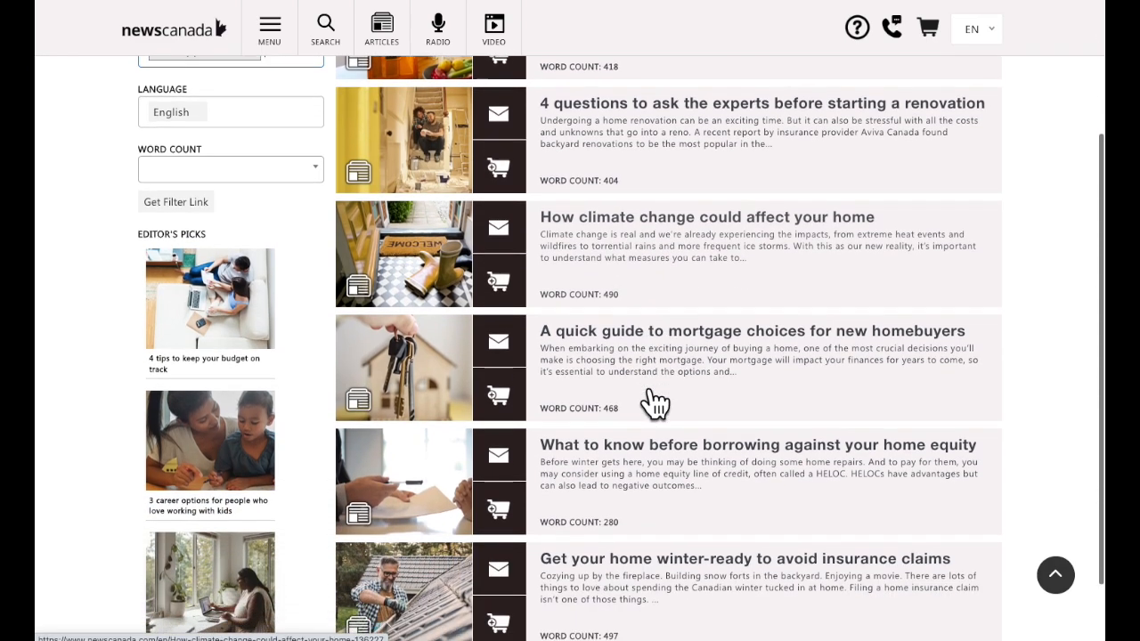
scroll(651, 400, up, 4)
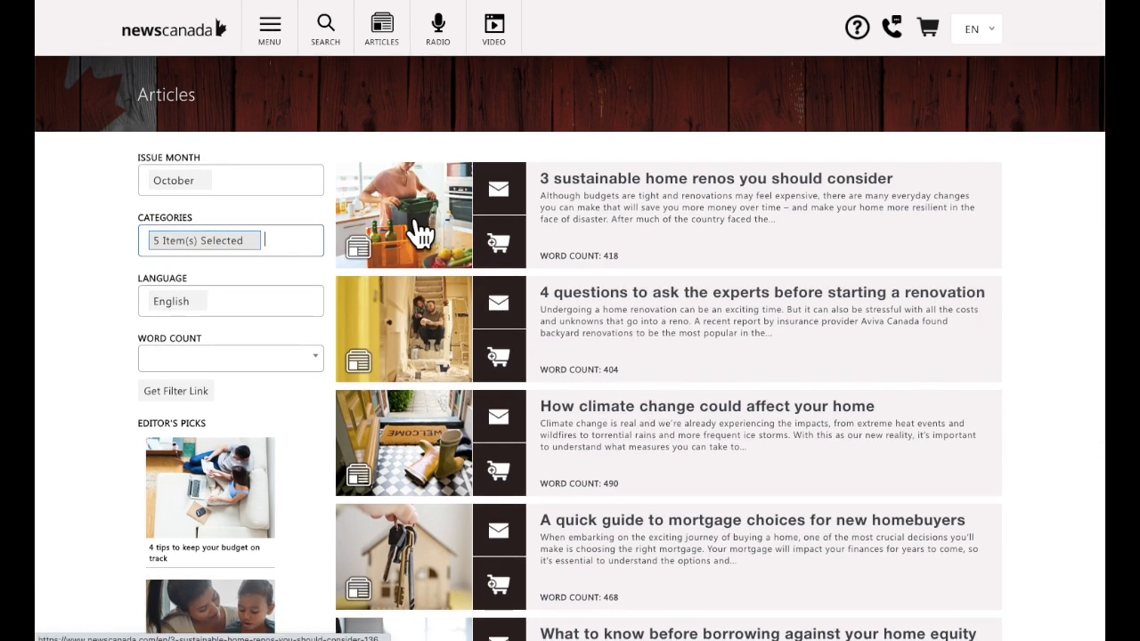
Add '3 sustainable home renos you should consider' to the cart, then go back to the list.
click(416, 230)
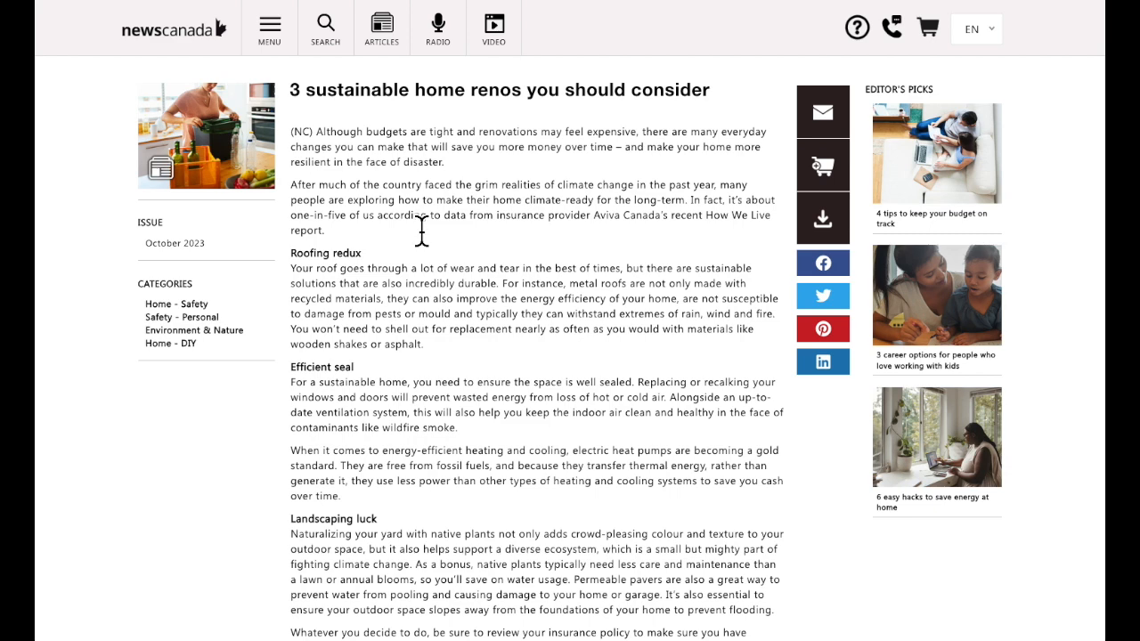
scroll(456, 365, down, 3)
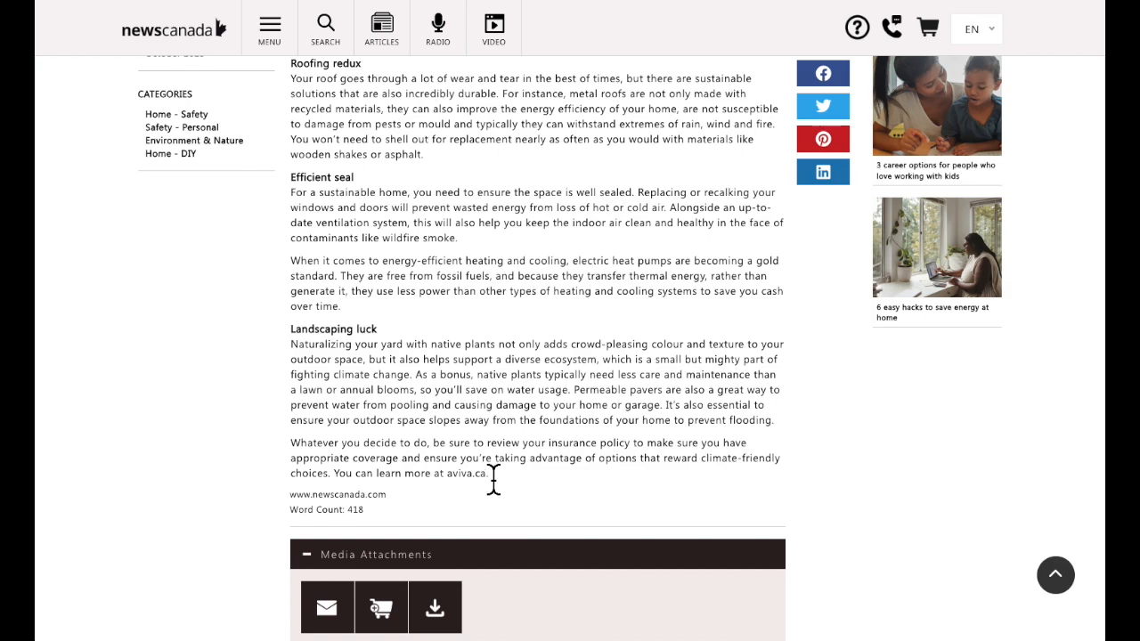
scroll(503, 438, down, 2)
scroll(503, 438, up, 2)
scroll(503, 438, up, 3)
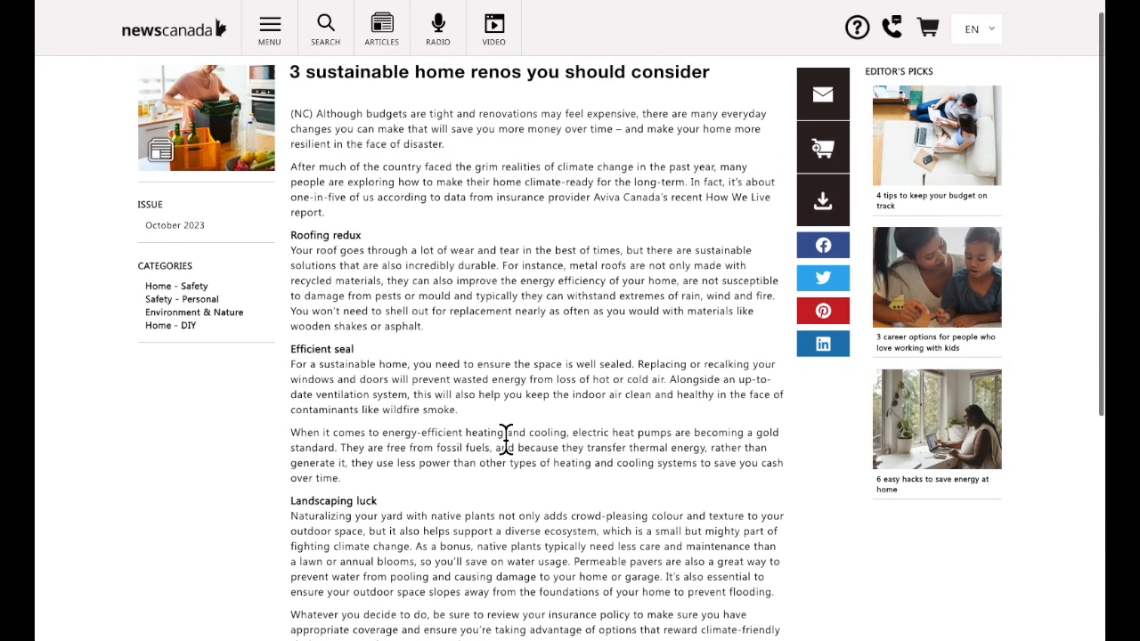
click(828, 160)
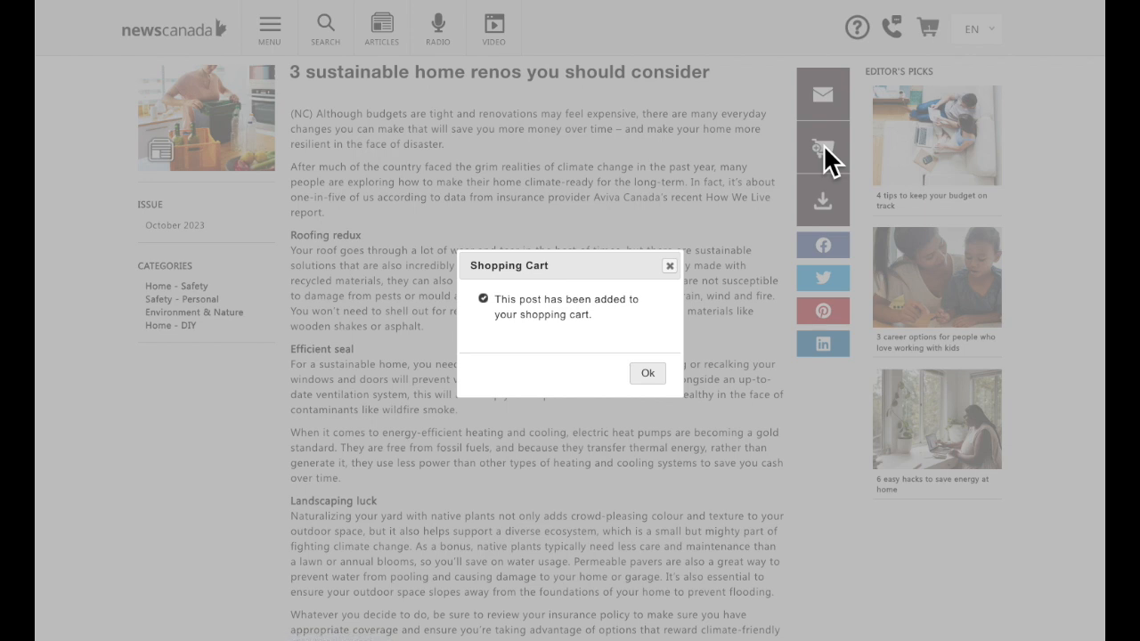
click(647, 375)
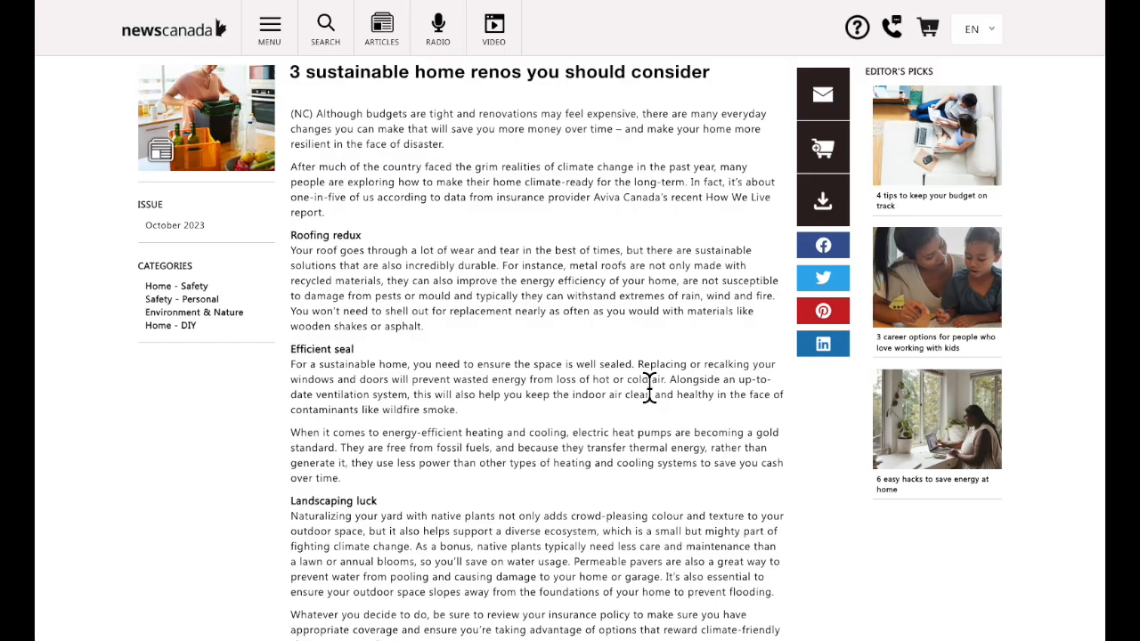
key(alt+Left)
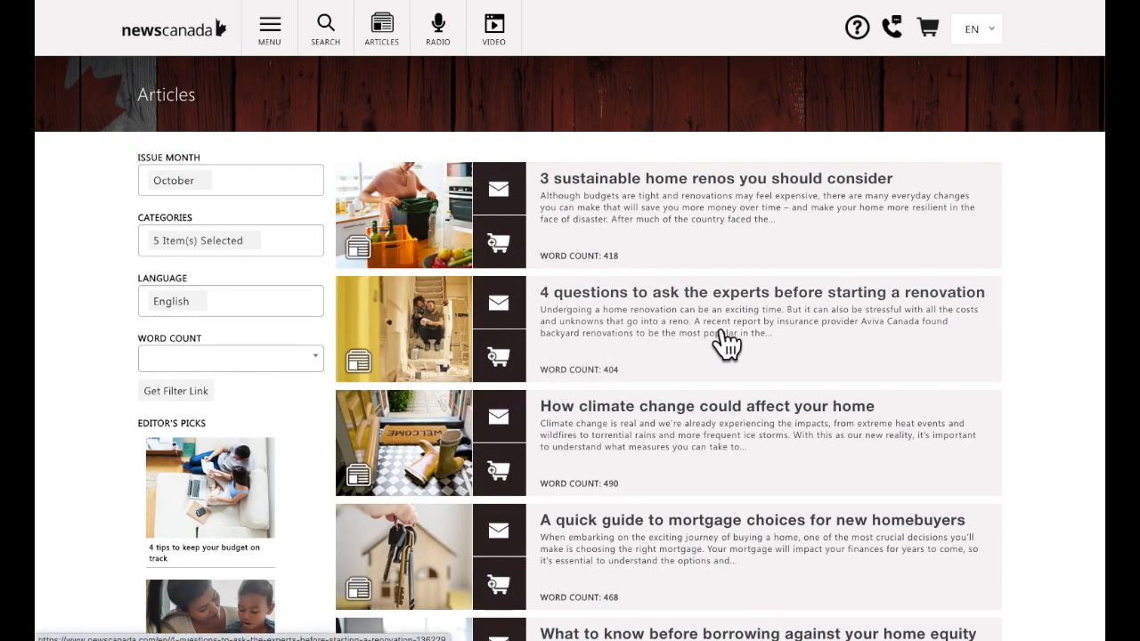
Open '4 questions to ask the experts before starting a renovation' and add it to the cart.
click(442, 341)
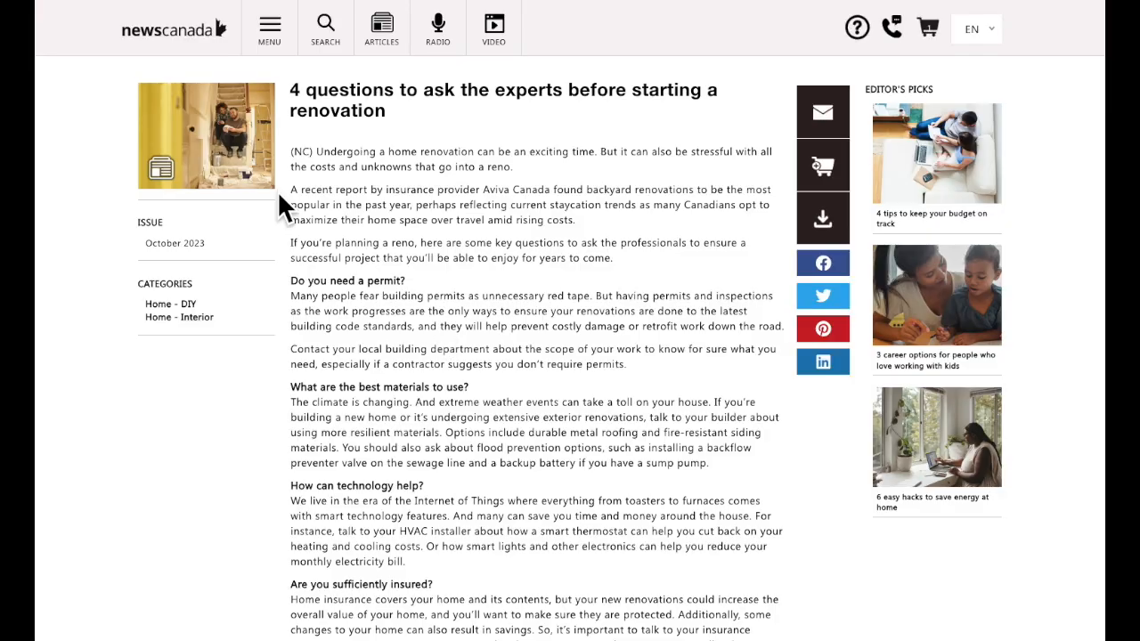
scroll(439, 337, down, 2)
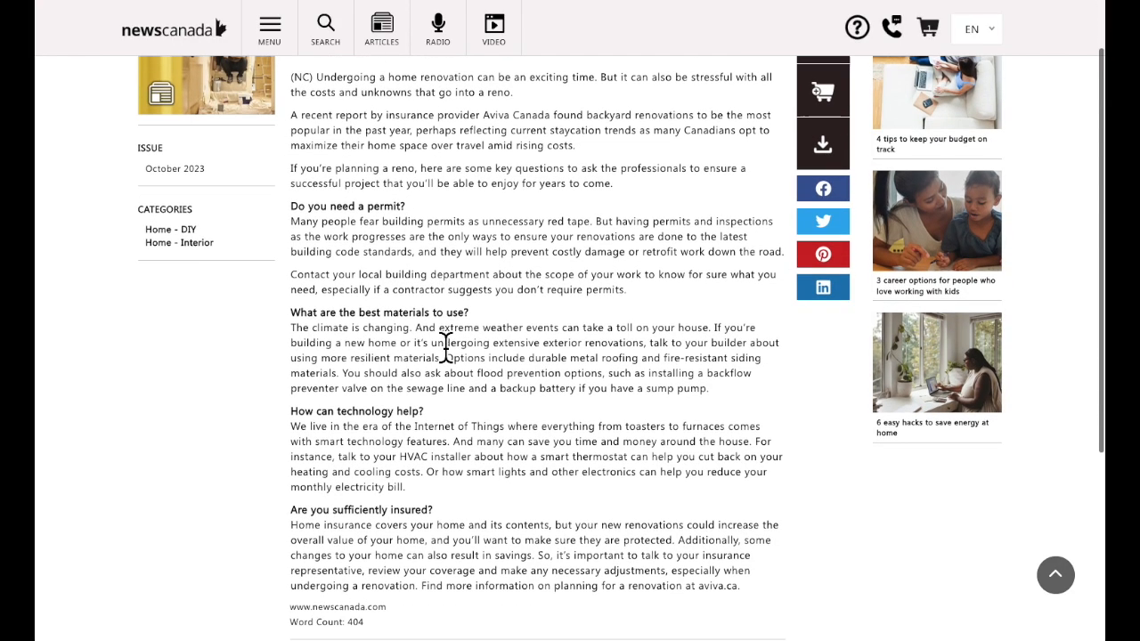
scroll(445, 348, down, 1)
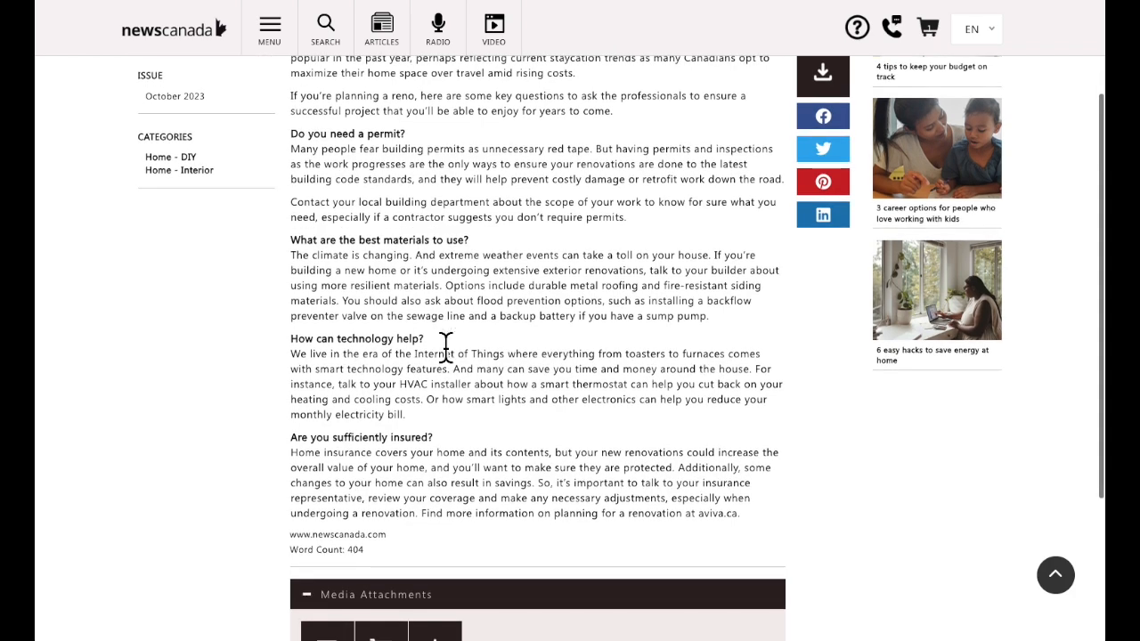
scroll(712, 454, up, 3)
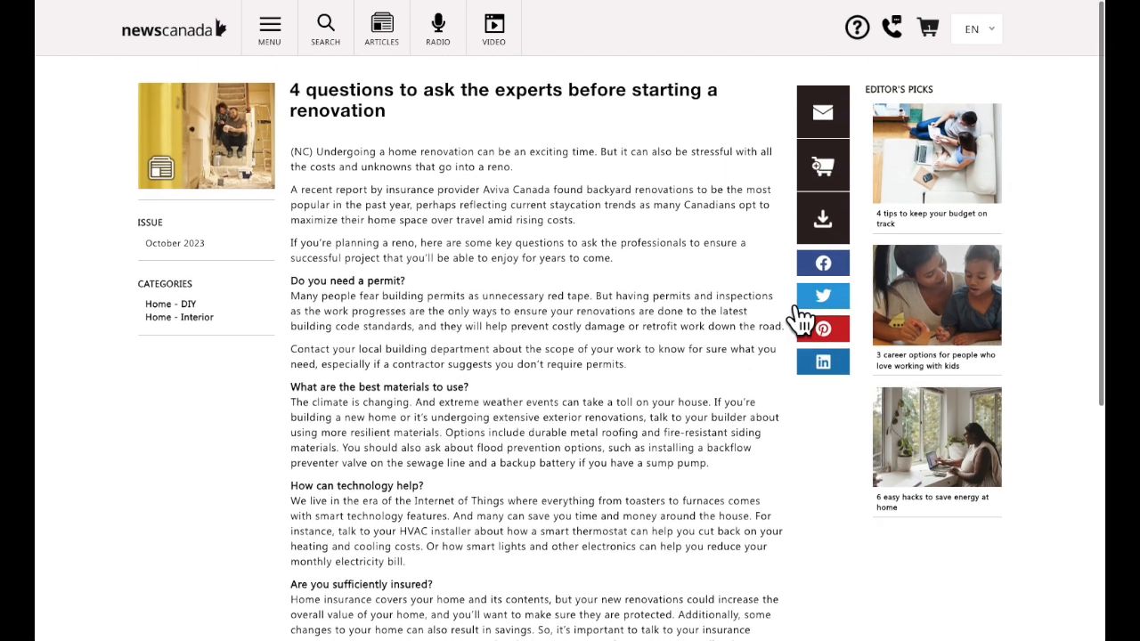
click(821, 169)
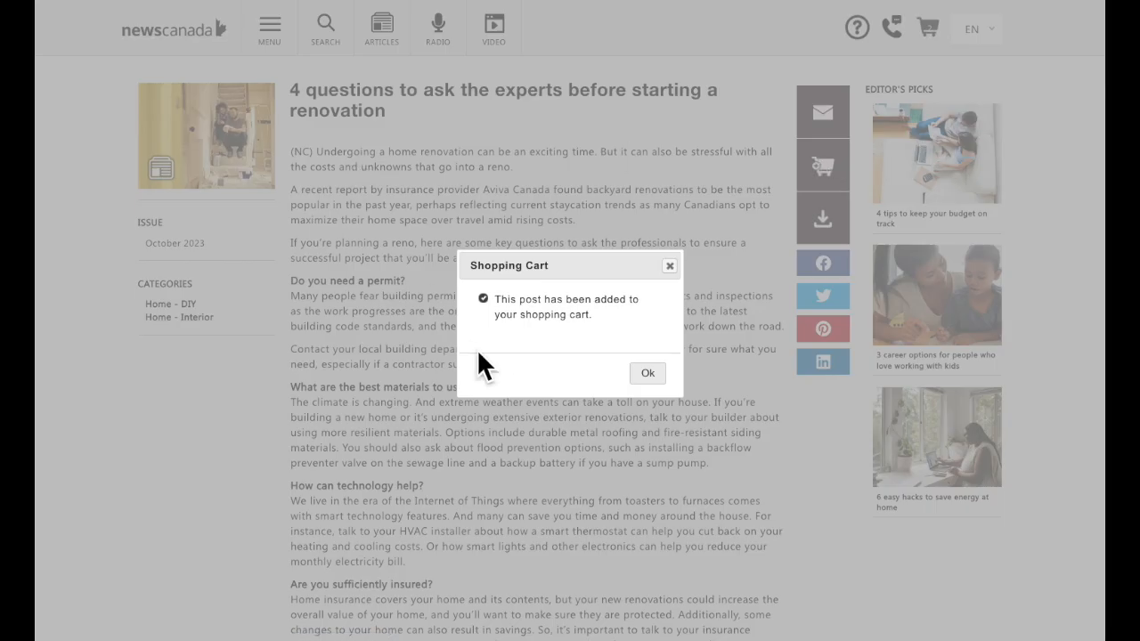
click(648, 375)
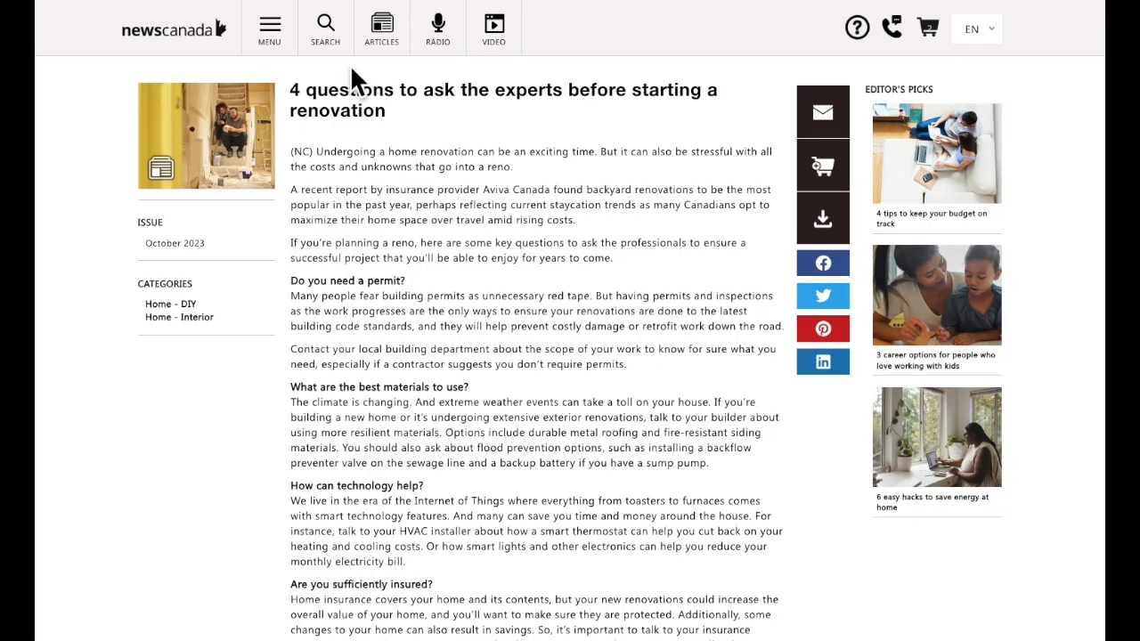
Add 'A quick guide to mortgage choices for new homebuyers' to the cart and return to Articles.
click(321, 11)
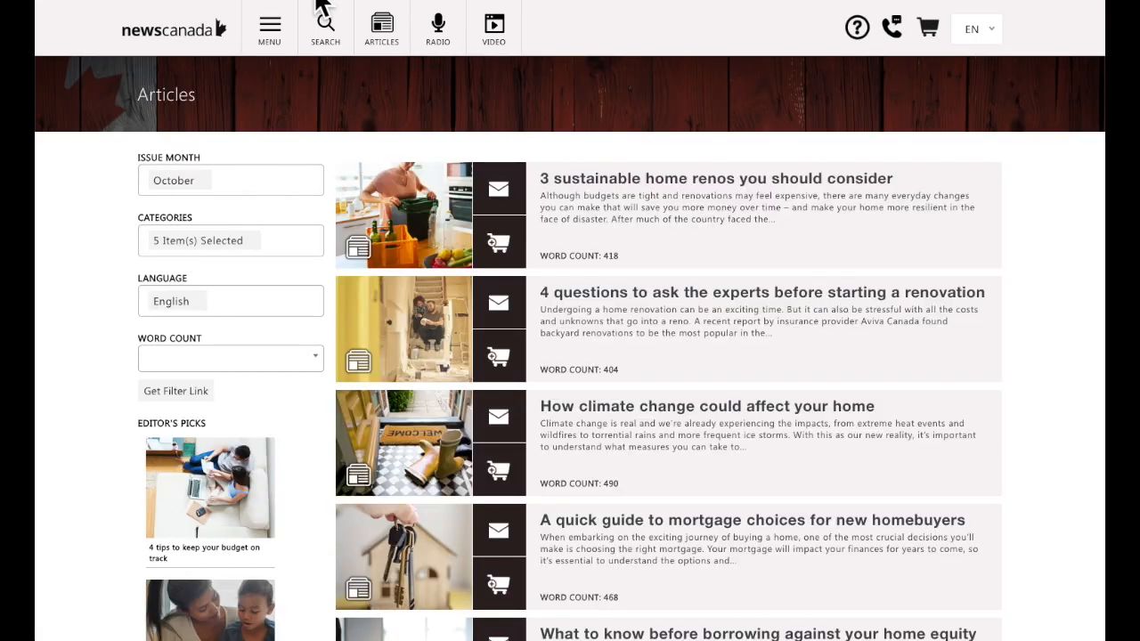
scroll(554, 329, down, 2)
scroll(561, 332, down, 3)
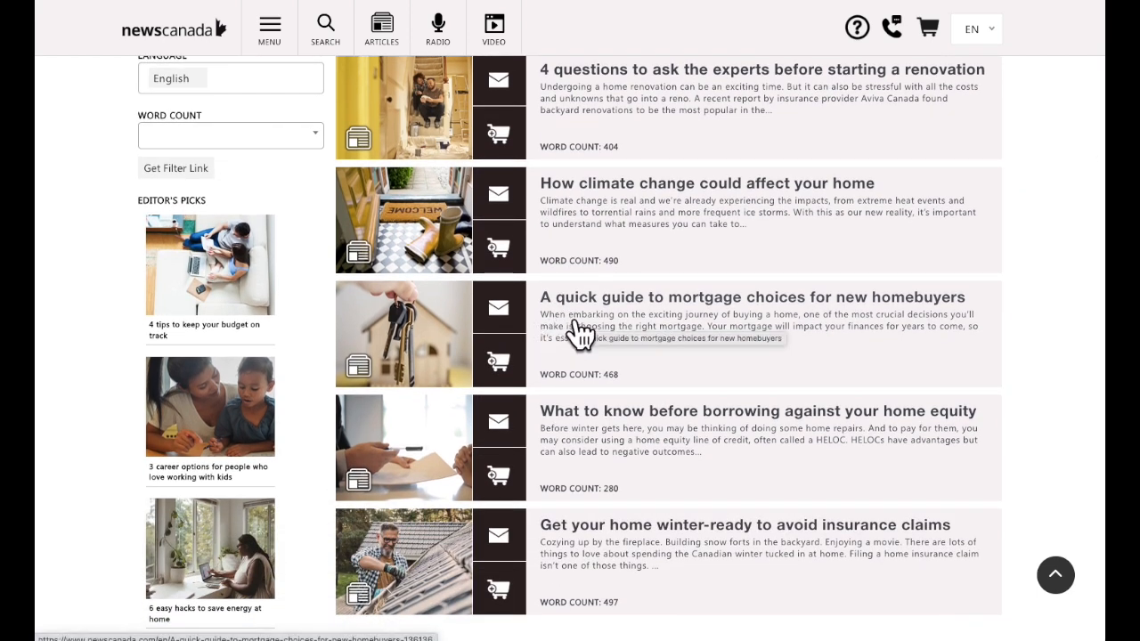
click(405, 325)
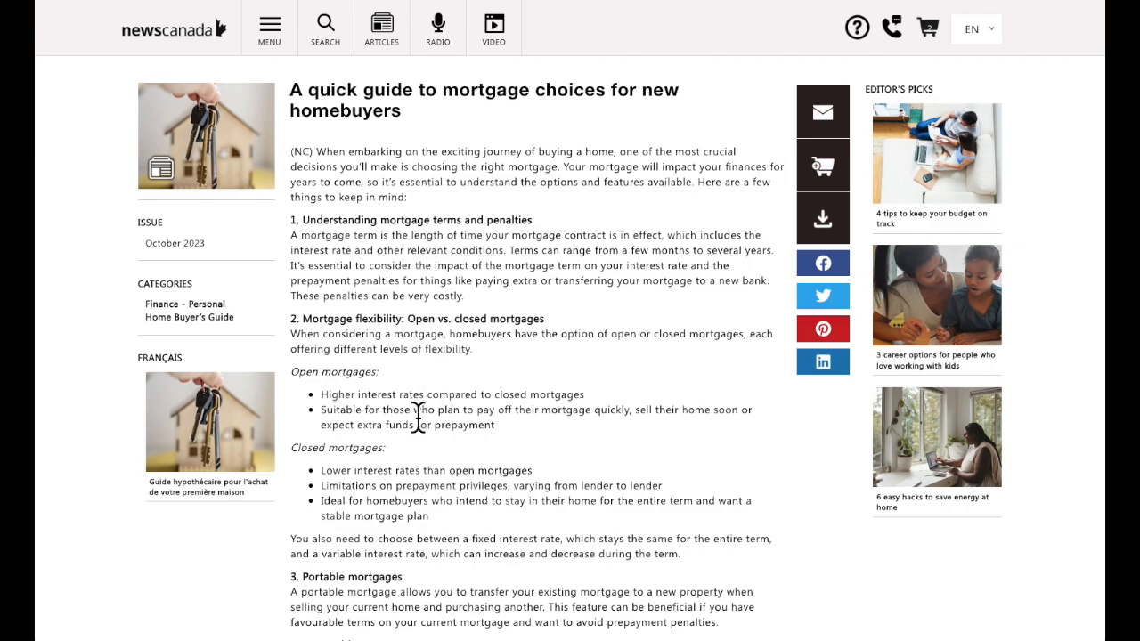
scroll(418, 409, down, 2)
scroll(411, 414, down, 1)
scroll(415, 422, up, 3)
click(834, 182)
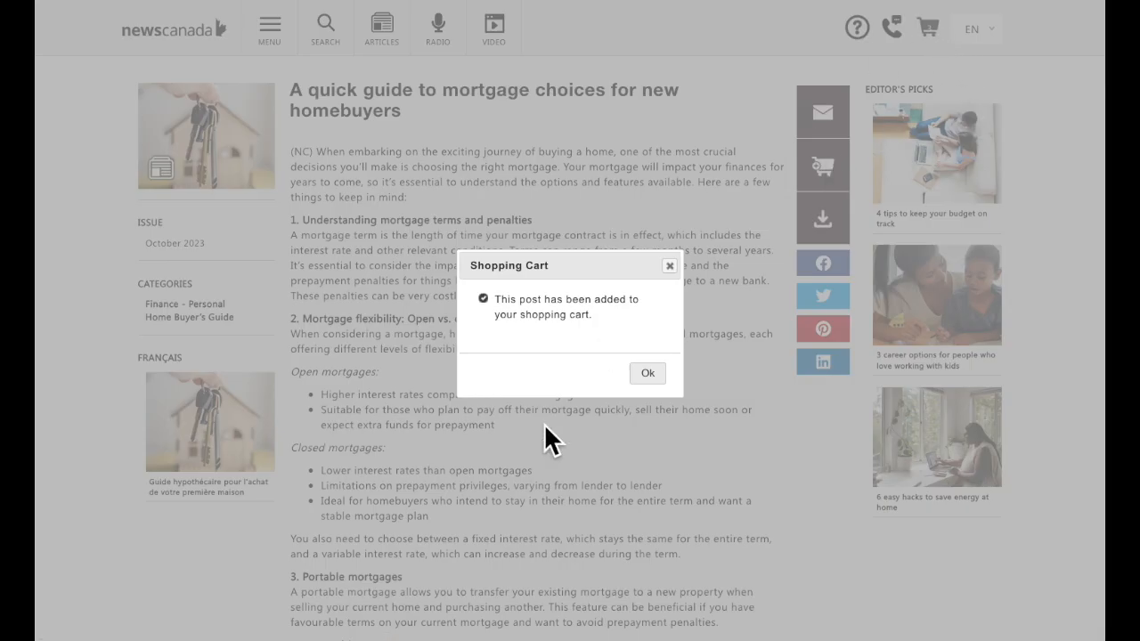
click(647, 374)
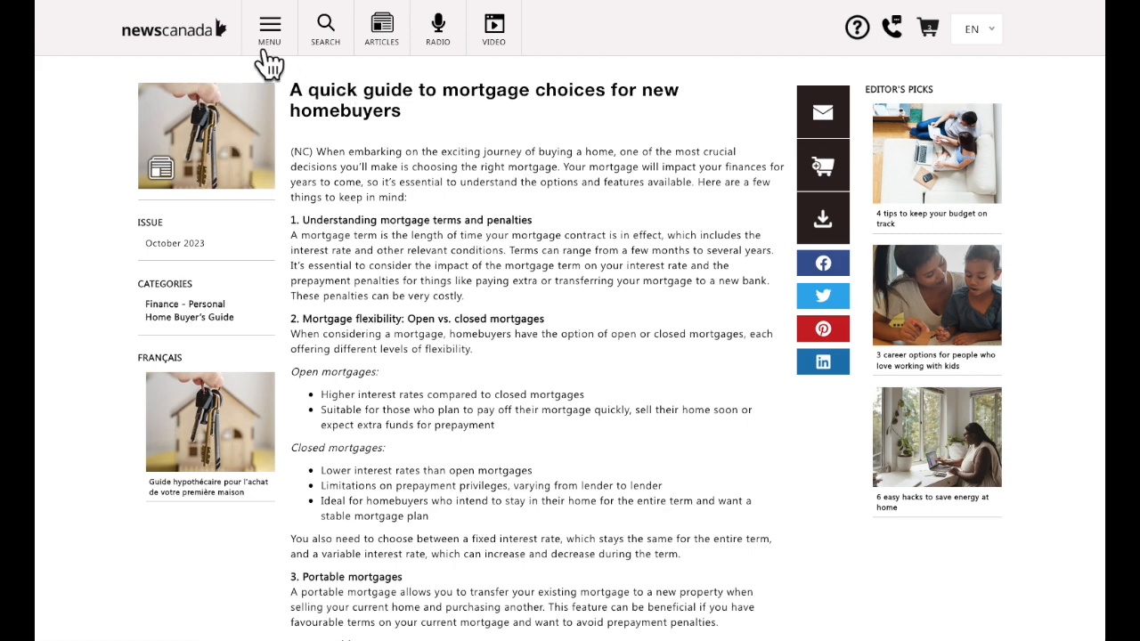
click(342, 51)
scroll(449, 372, down, 1)
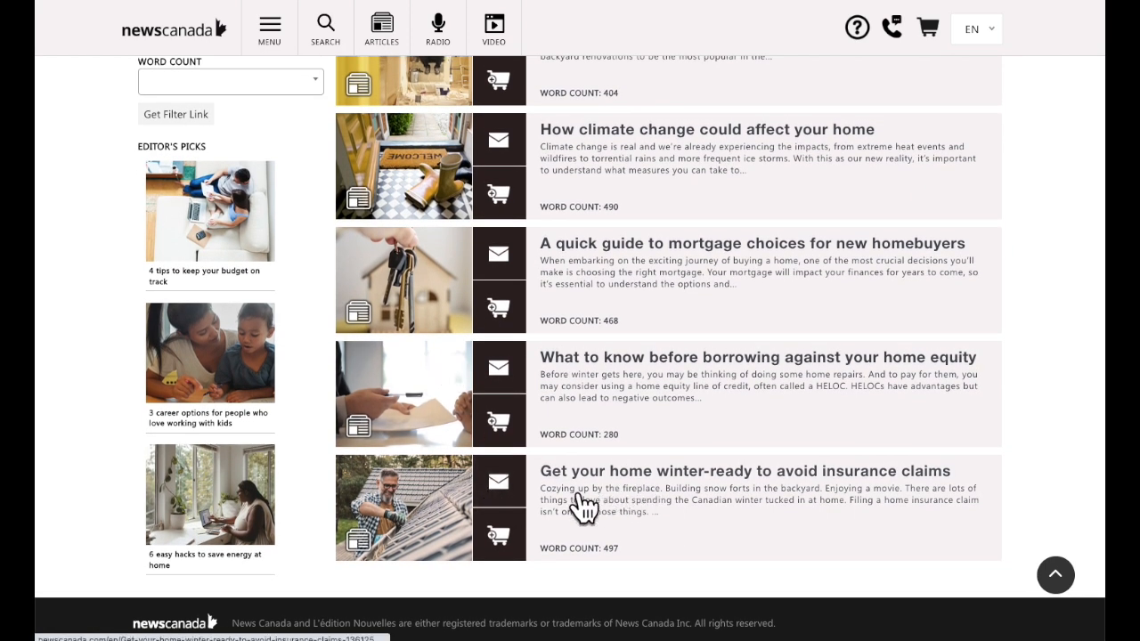
Add 'Get your home winter-ready to avoid insurance claims' to the cart, then go back.
click(424, 510)
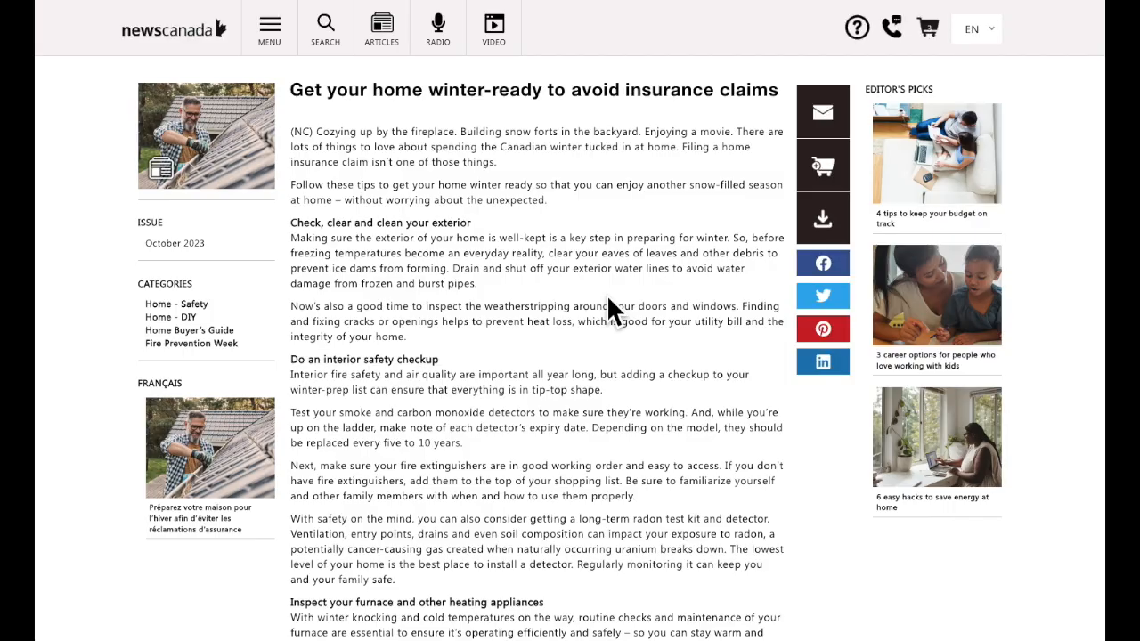
scroll(611, 308, down, 5)
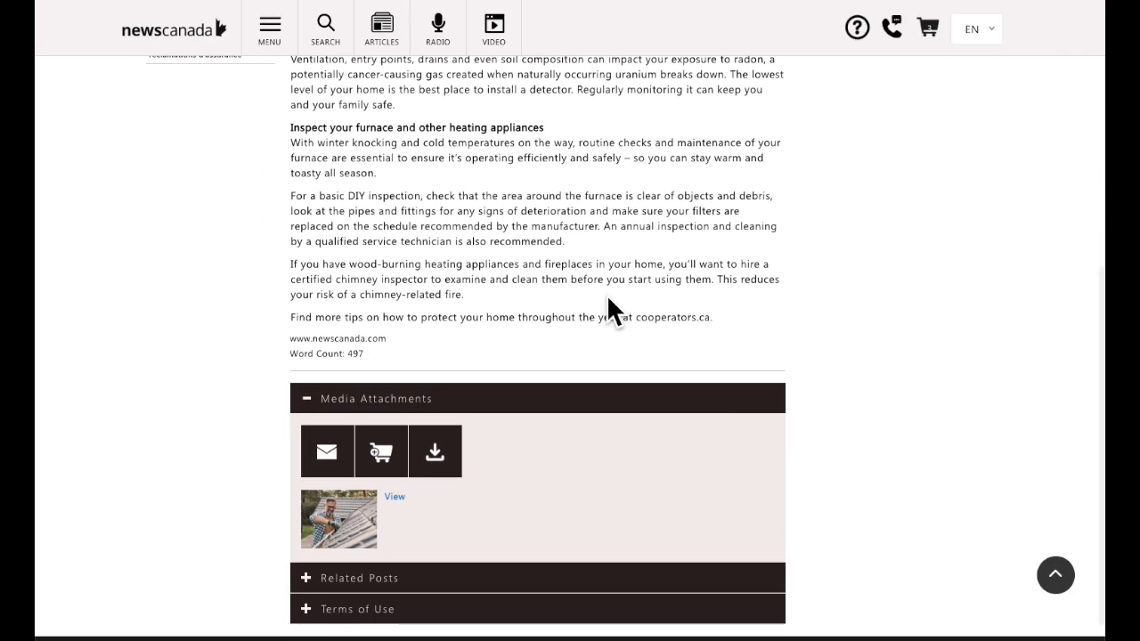
scroll(490, 315, up, 5)
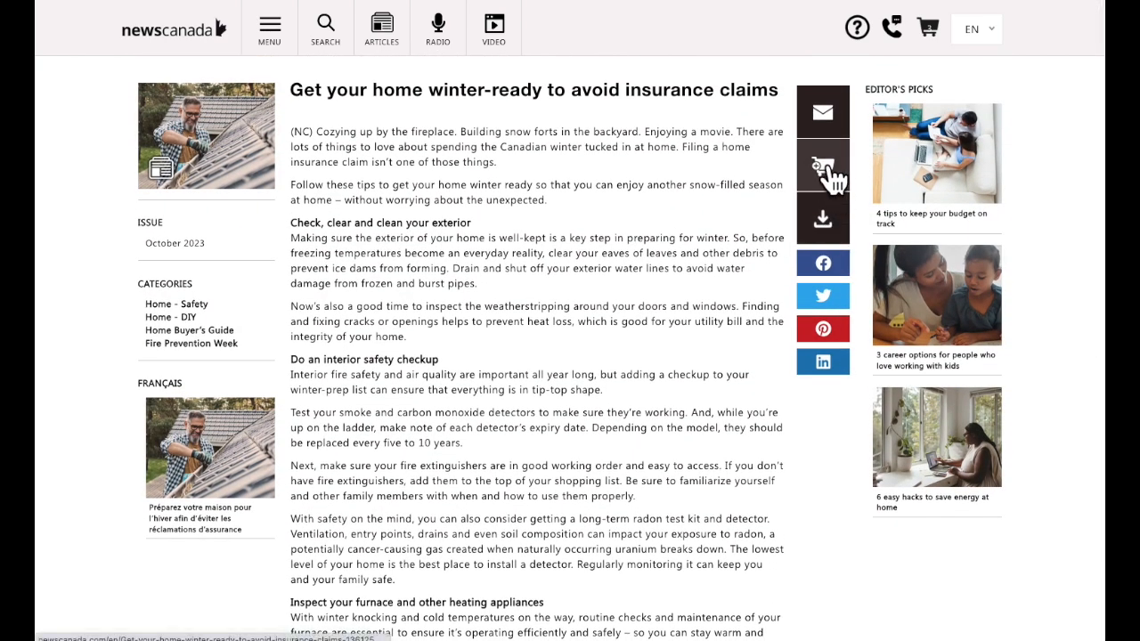
click(829, 164)
click(646, 372)
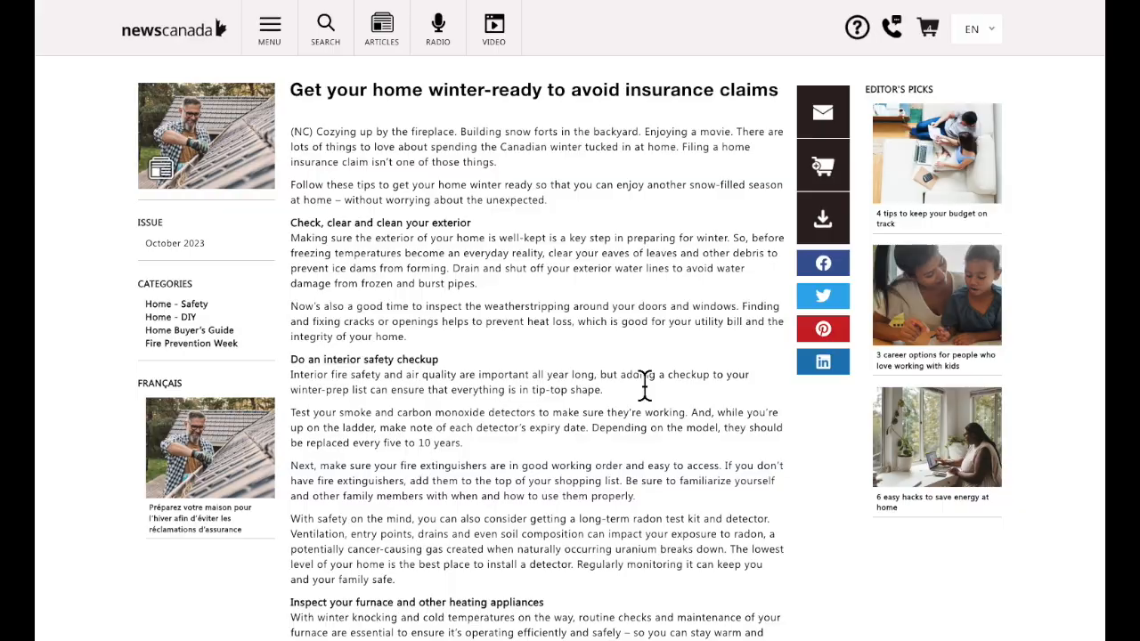
key(alt+Left)
scroll(531, 426, up, 5)
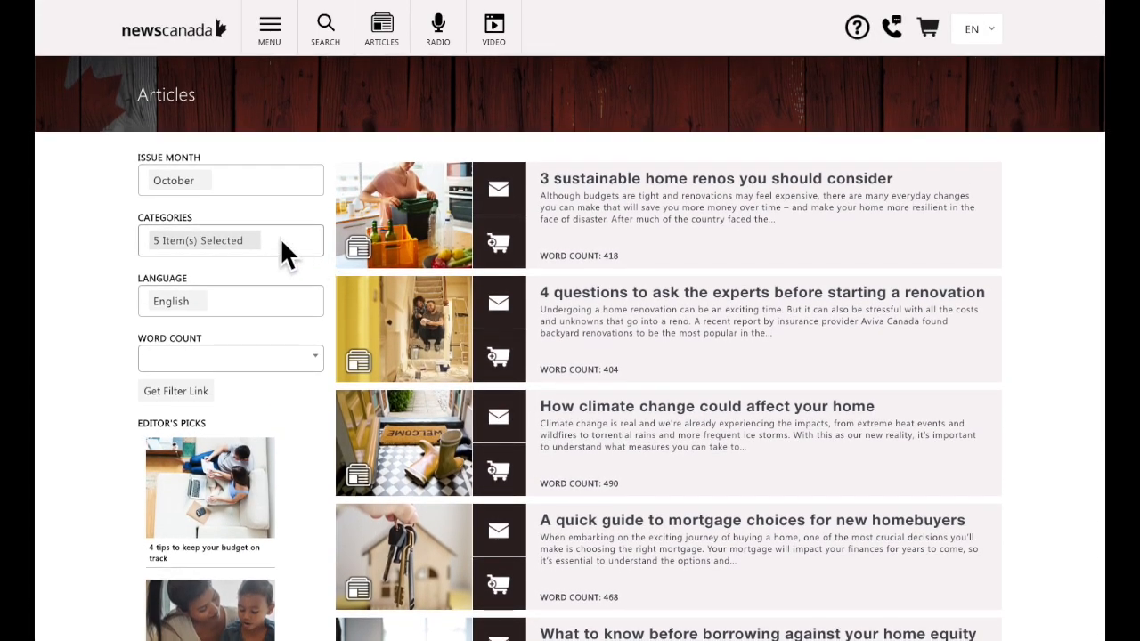
Remove Fire Prevention Week, Home - DIY, Home Buyer's Guide and Home - Safety from the category filter.
click(281, 240)
click(246, 329)
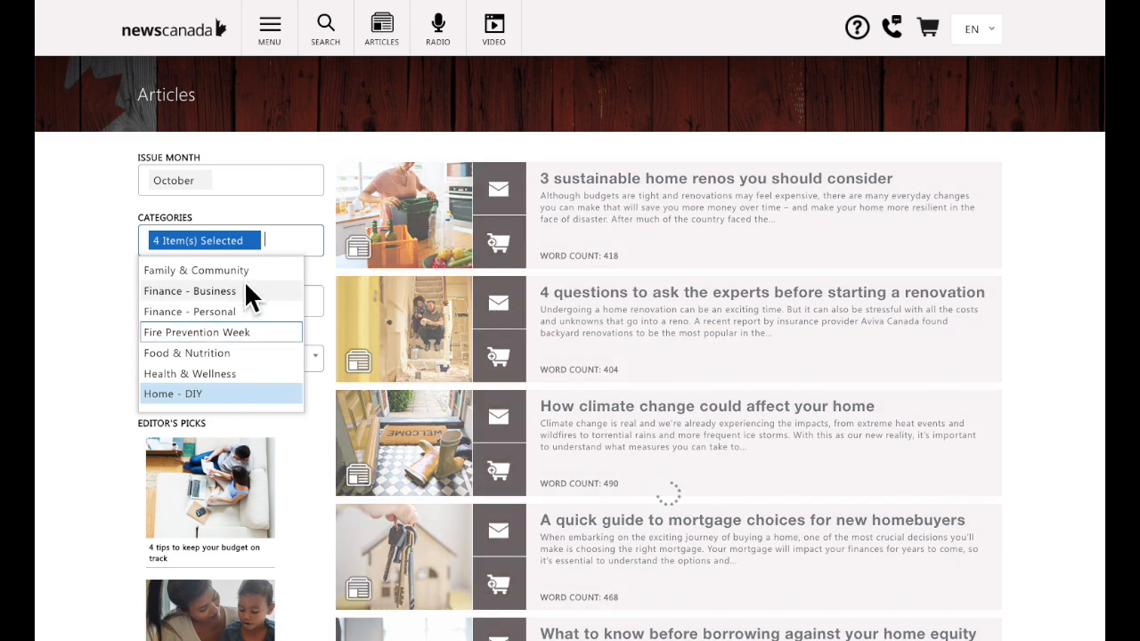
click(223, 394)
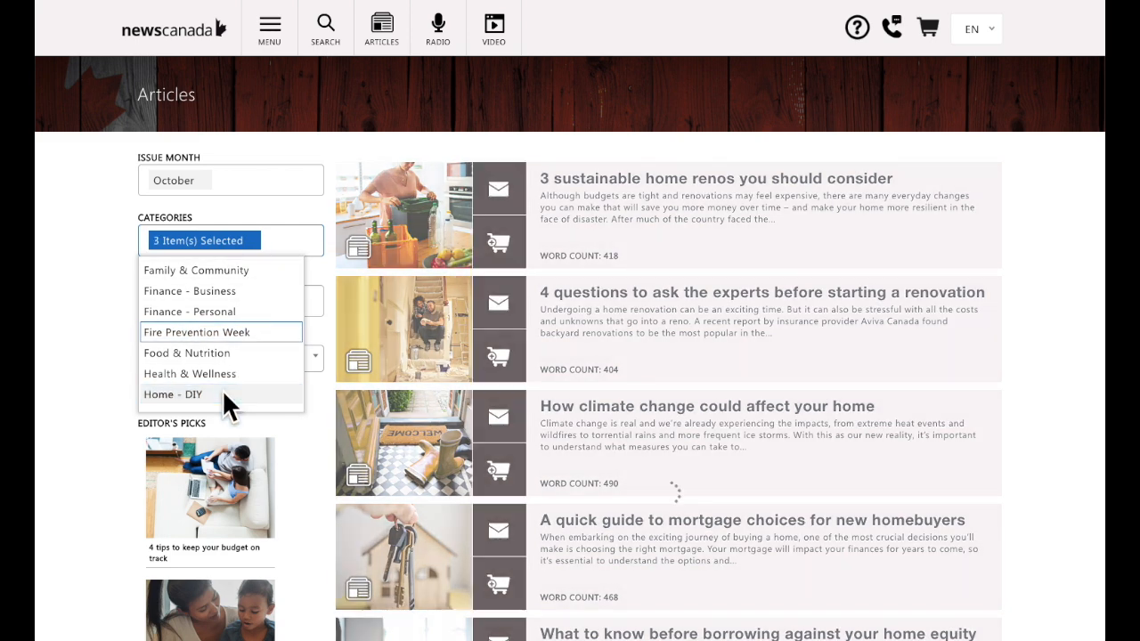
scroll(222, 395, down, 3)
click(227, 309)
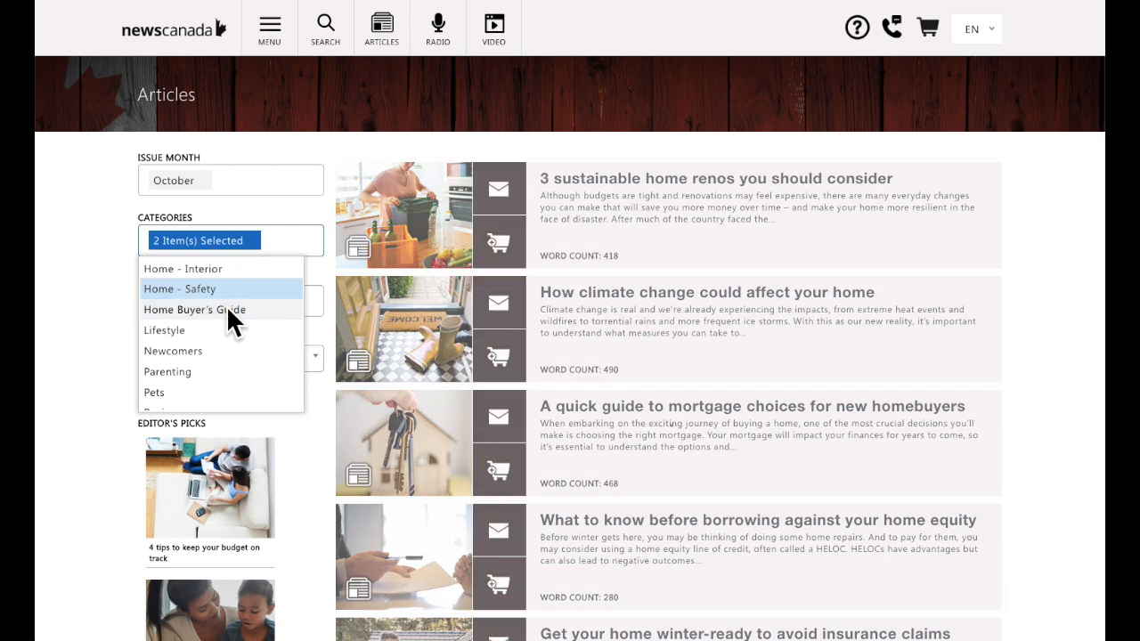
click(226, 290)
scroll(226, 290, up, 5)
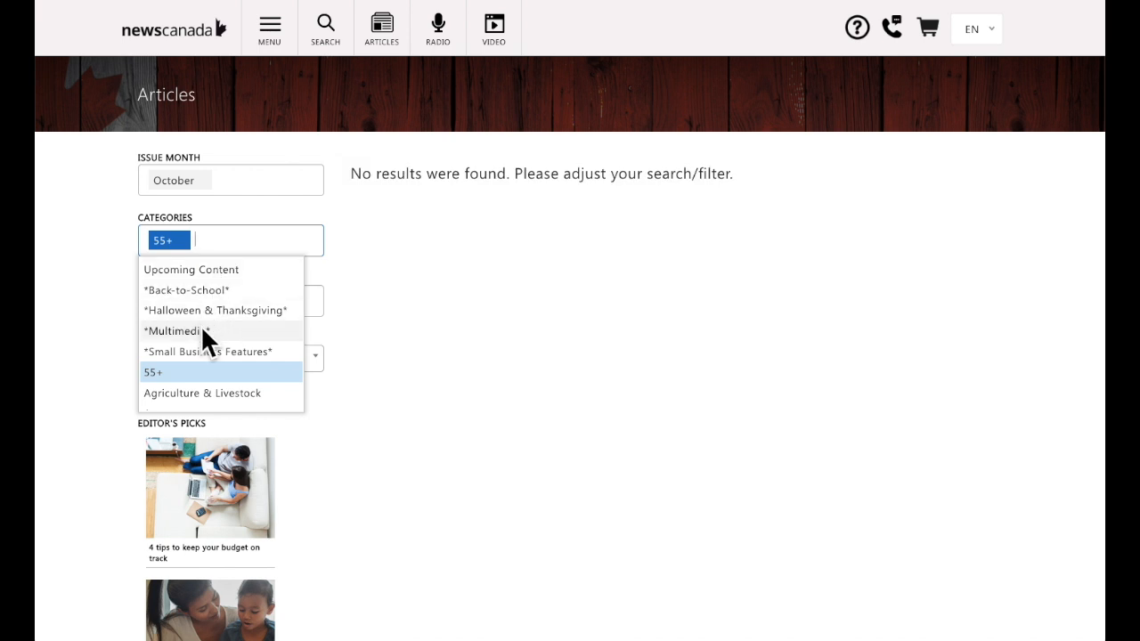
Add Environment & Nature to the filter and open 'The ultimate green Halloween hacks'.
scroll(207, 352, down, 1)
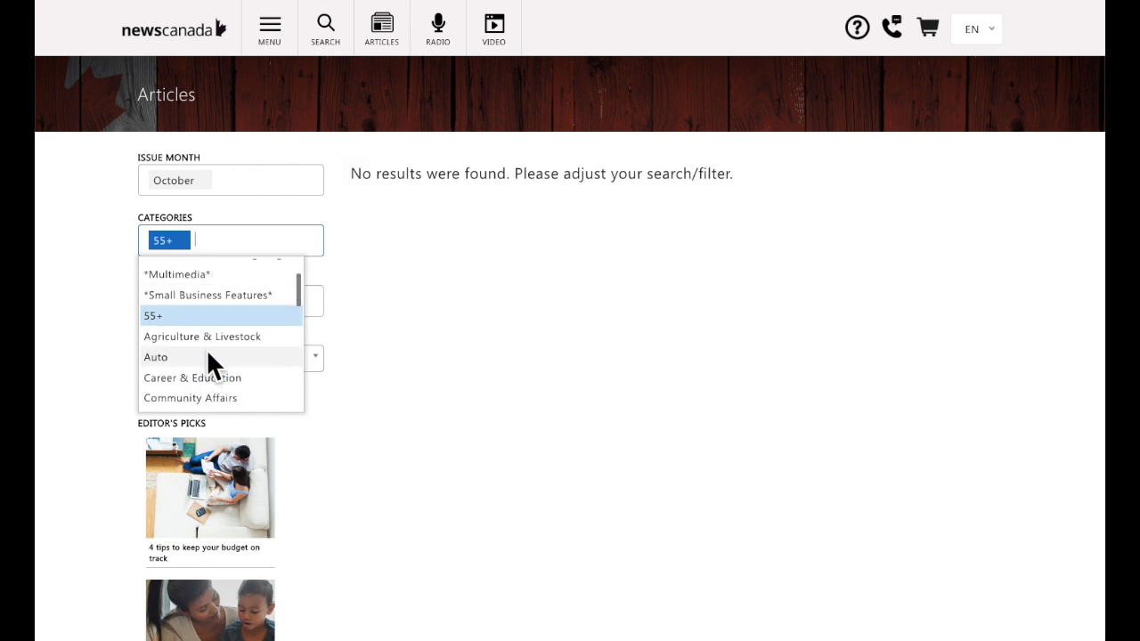
click(236, 374)
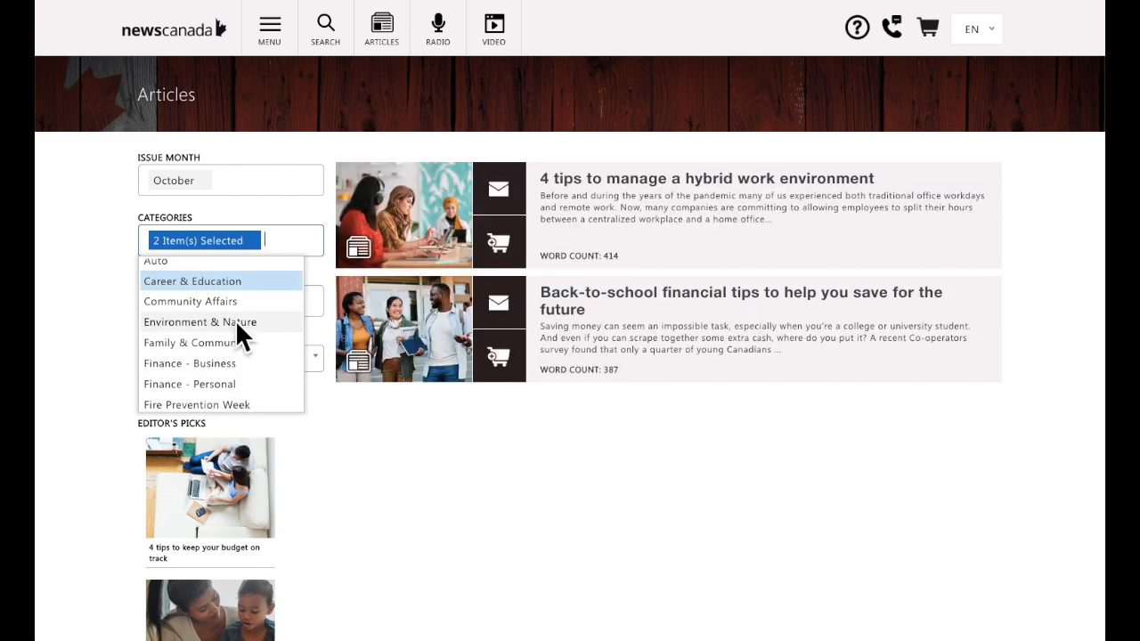
click(235, 320)
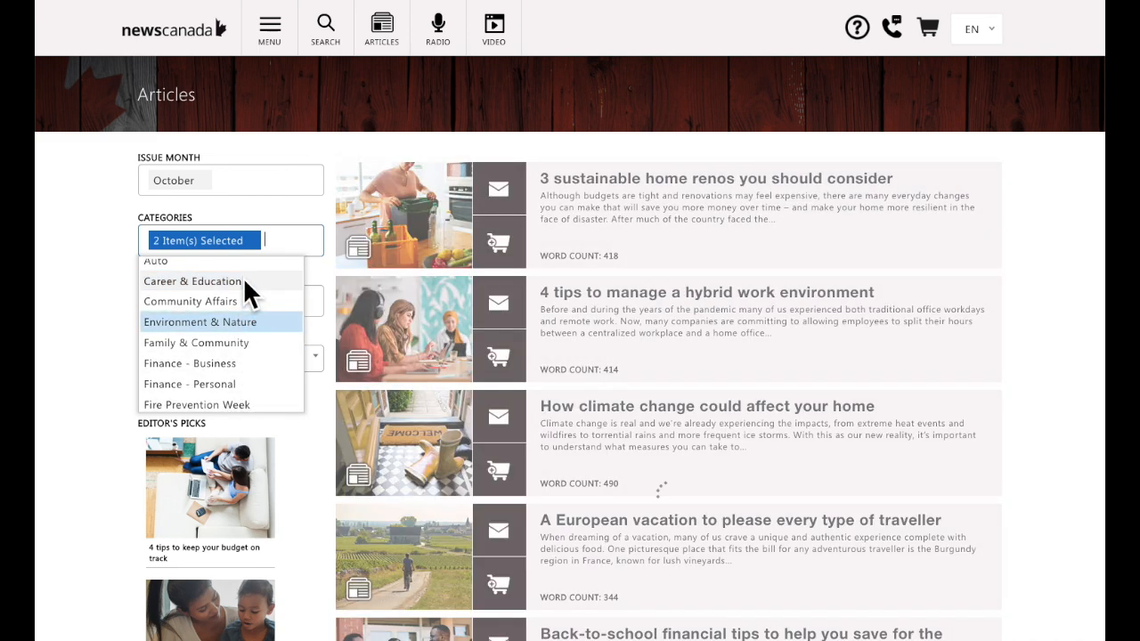
click(243, 279)
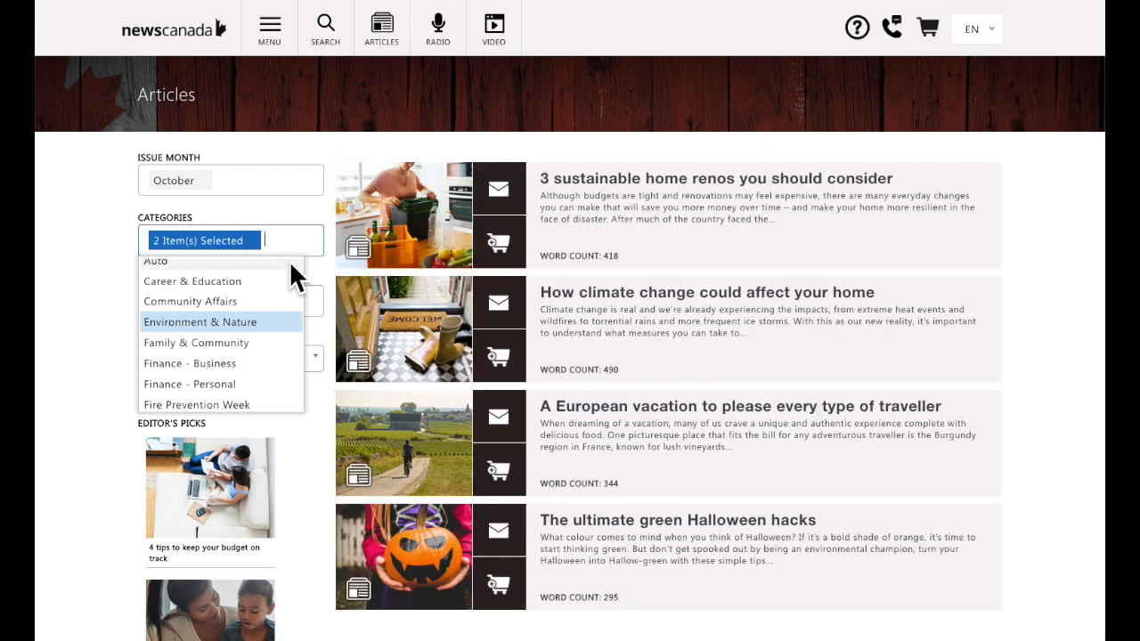
scroll(641, 377, down, 3)
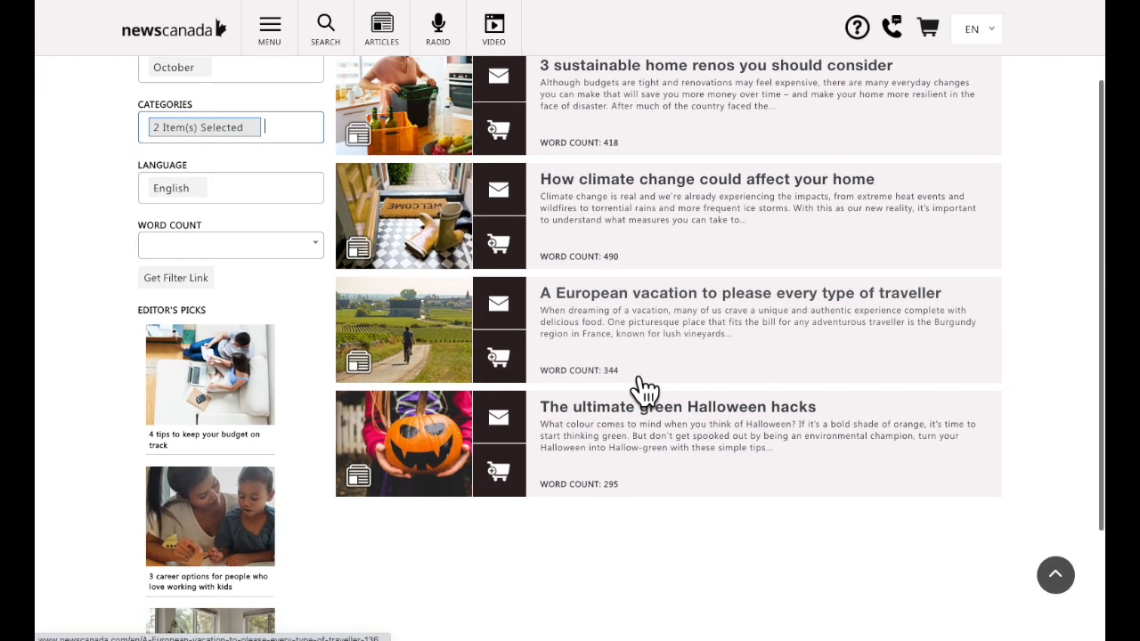
click(448, 419)
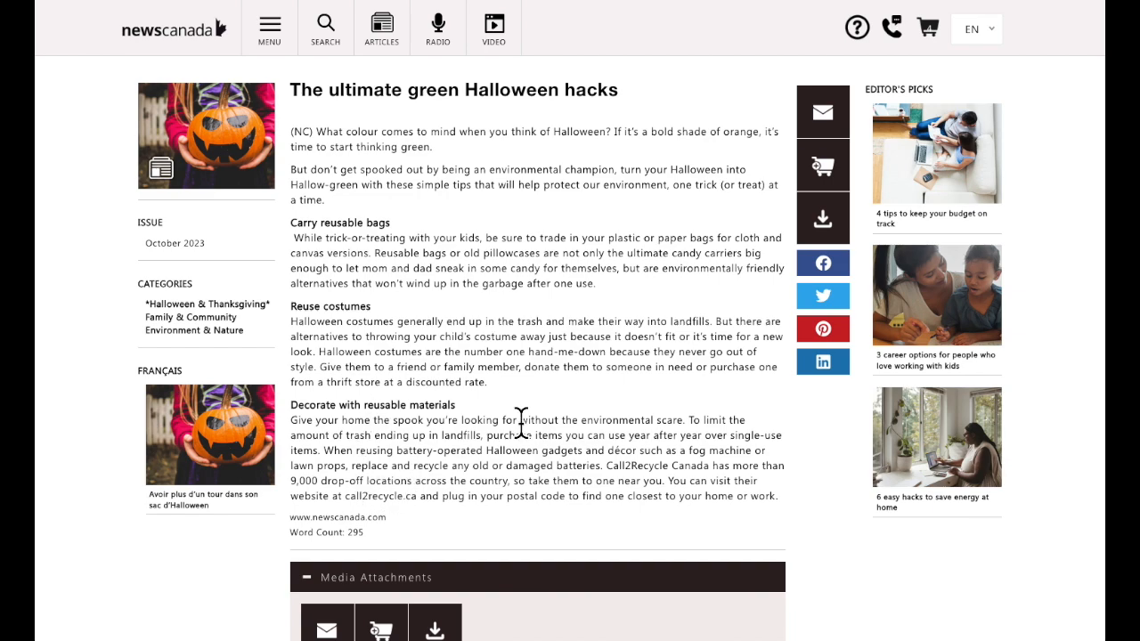
Add 'The ultimate green Halloween hacks' to the cart, confirm, and go back.
click(827, 172)
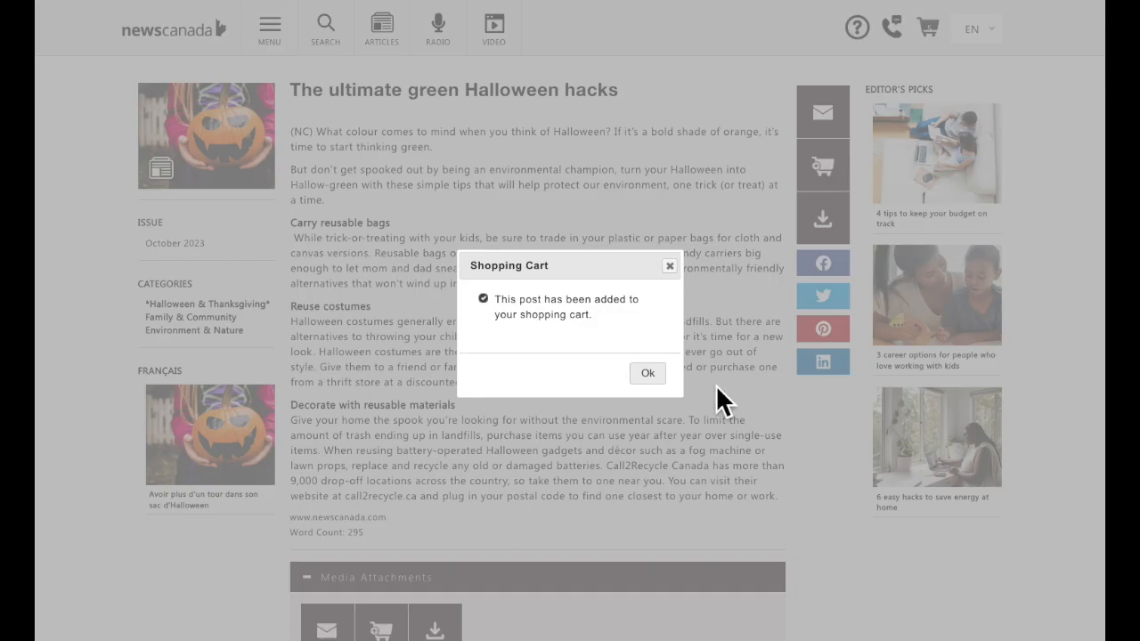
click(649, 377)
click(647, 375)
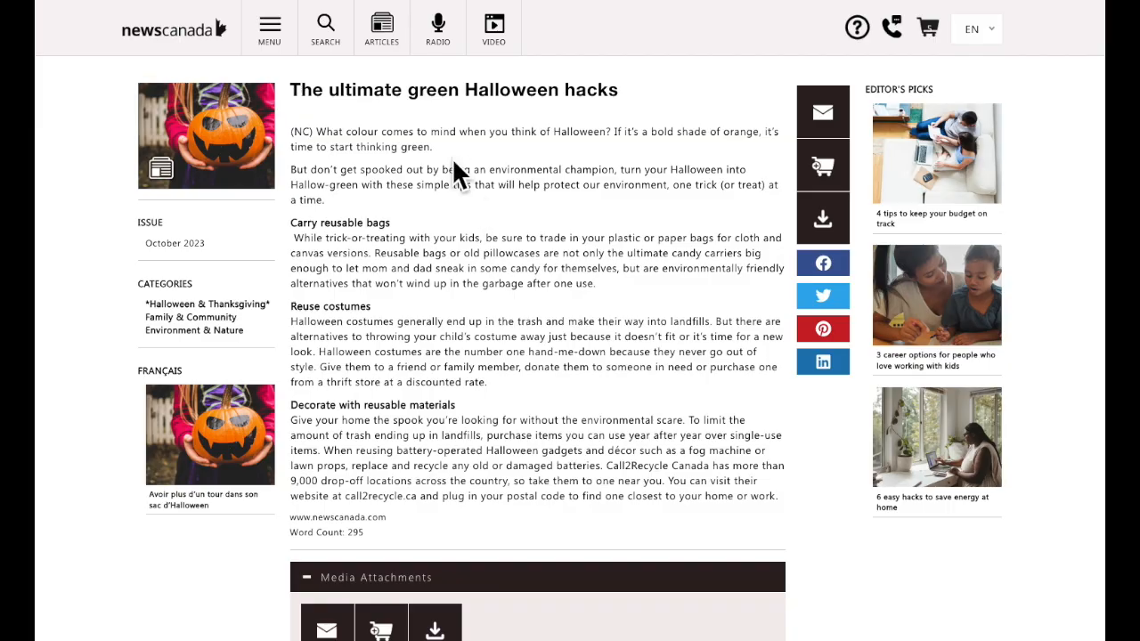
key(alt+Left)
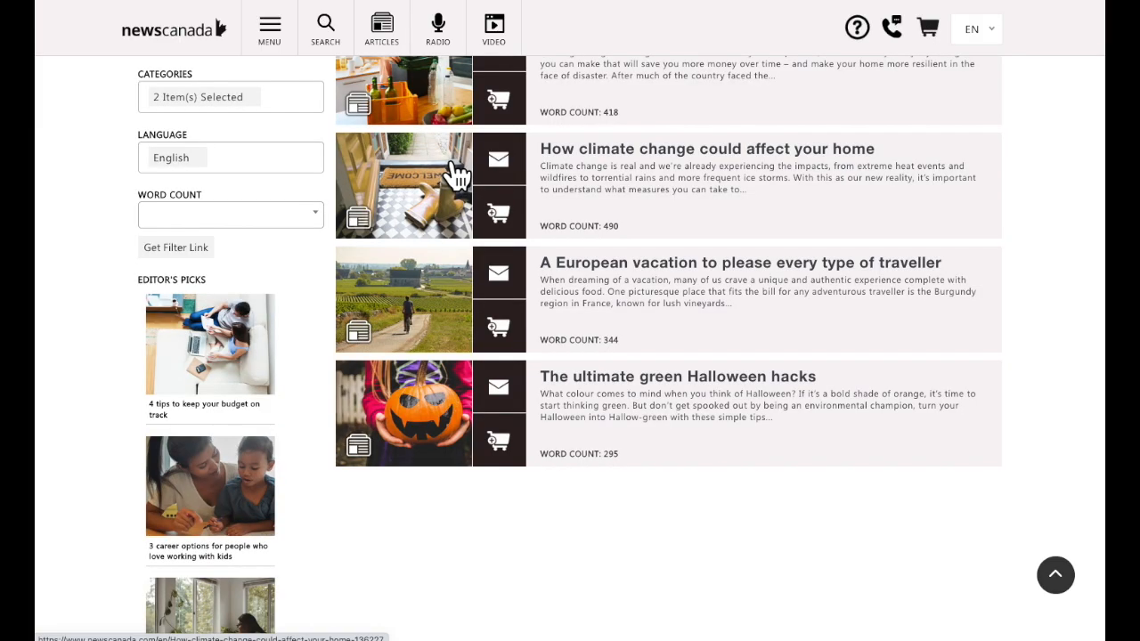
In the cart, enter the requester's name and e-mail, outlet 'The Realty Post', and download all articles.
click(931, 28)
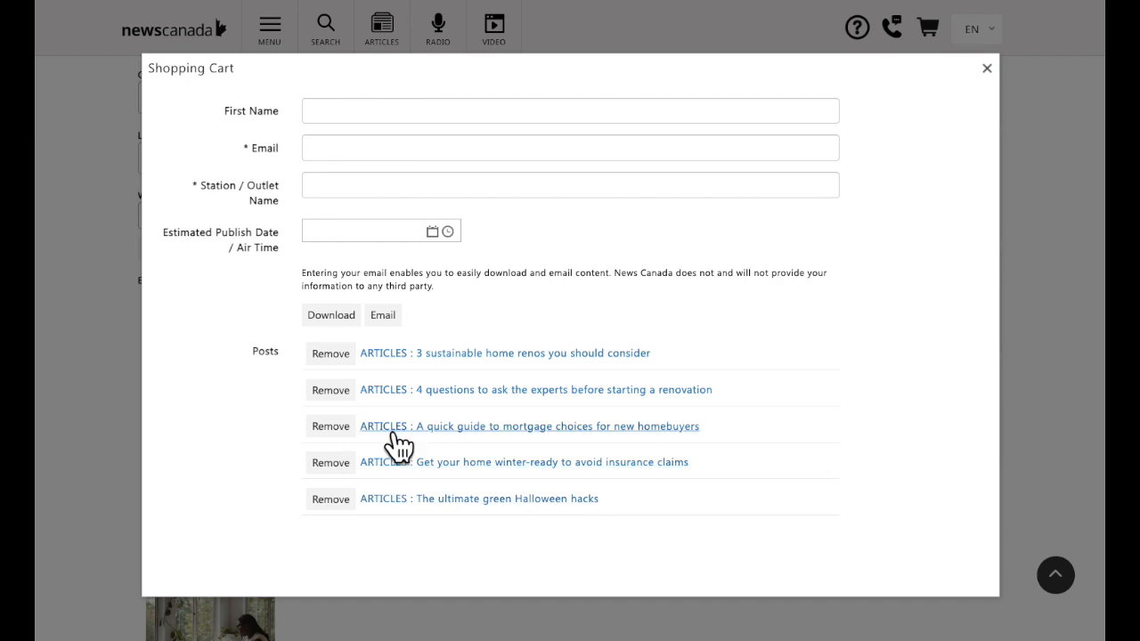
click(397, 122)
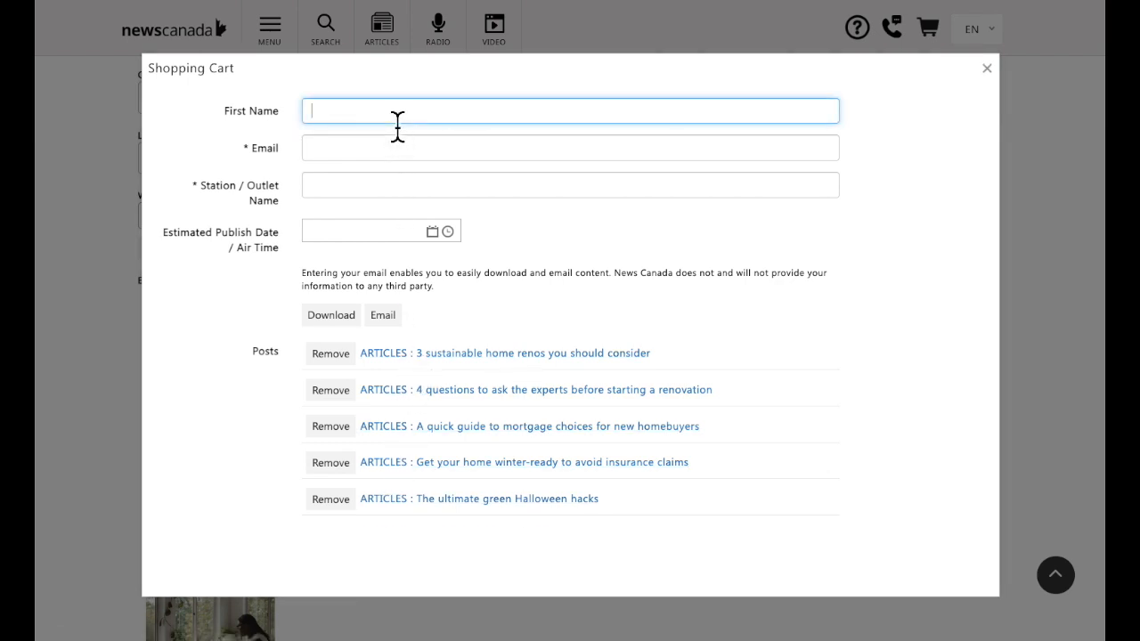
key(Tab)
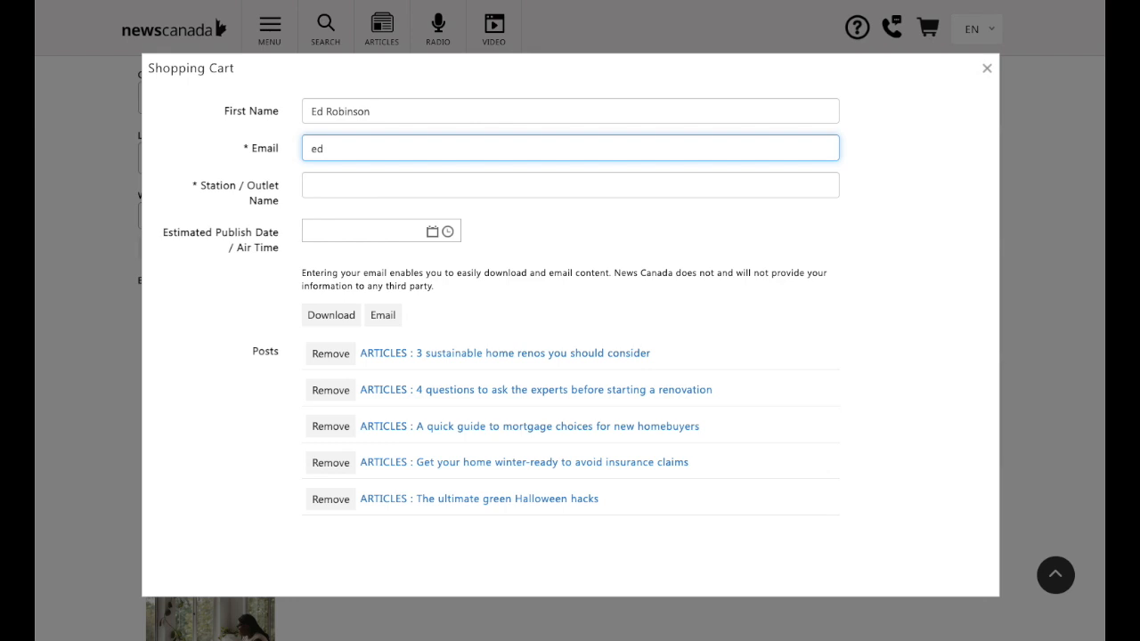
key(Tab)
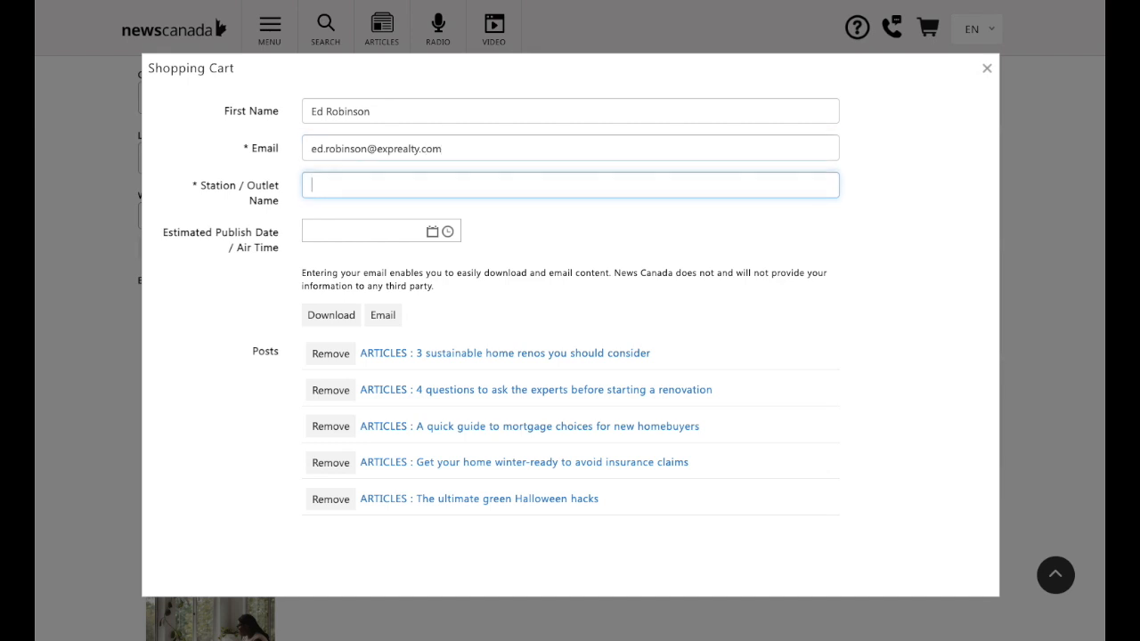
text(The R)
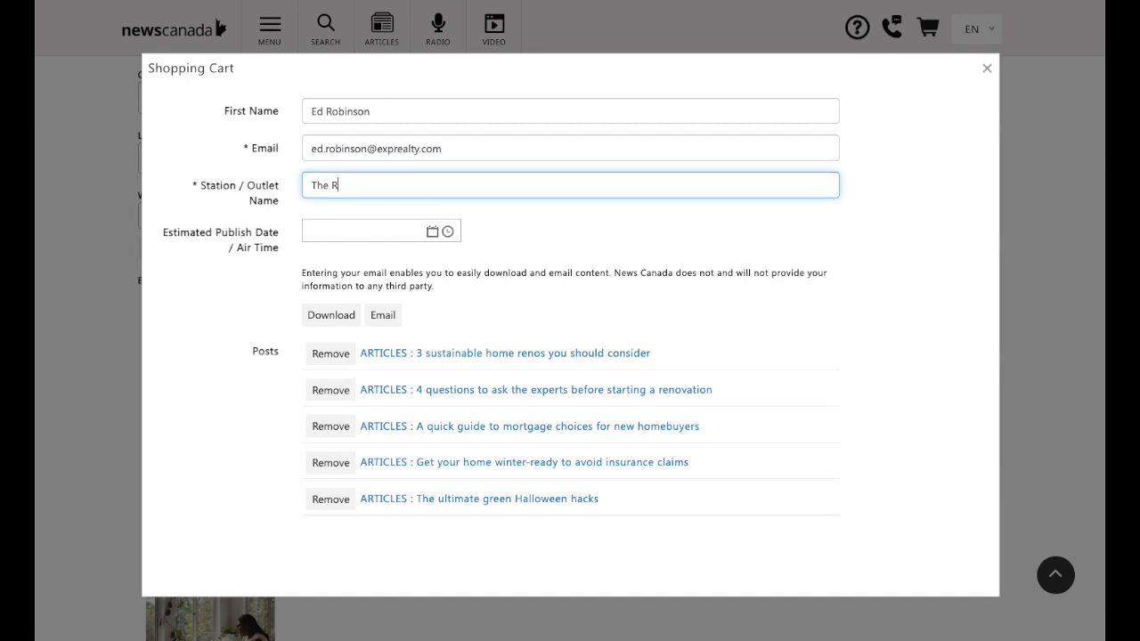
text(ealty Post)
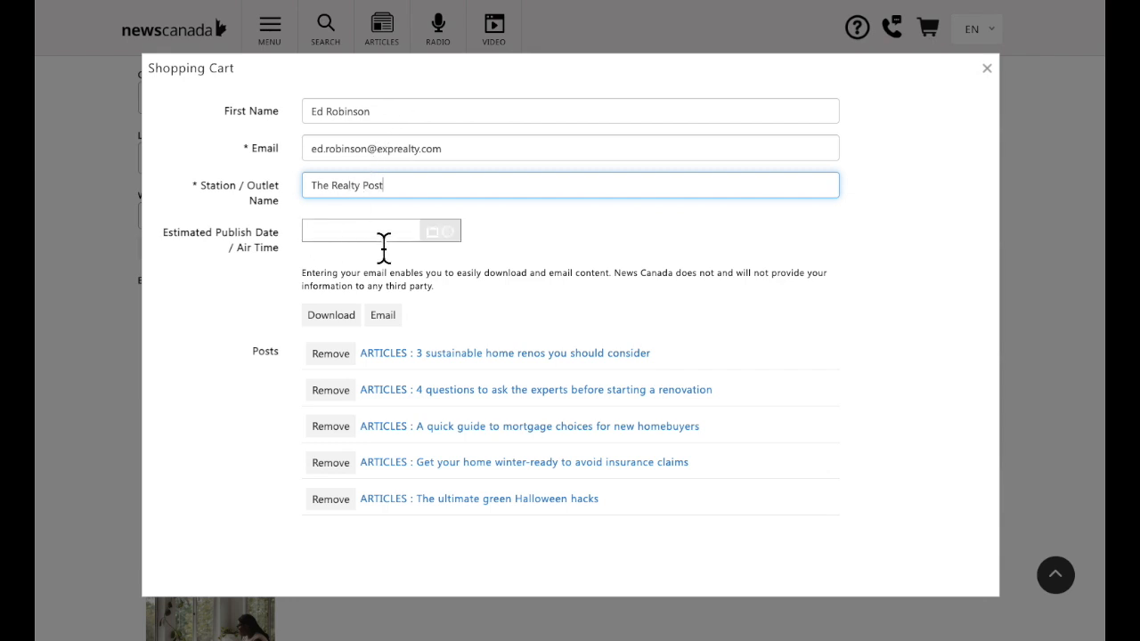
click(339, 319)
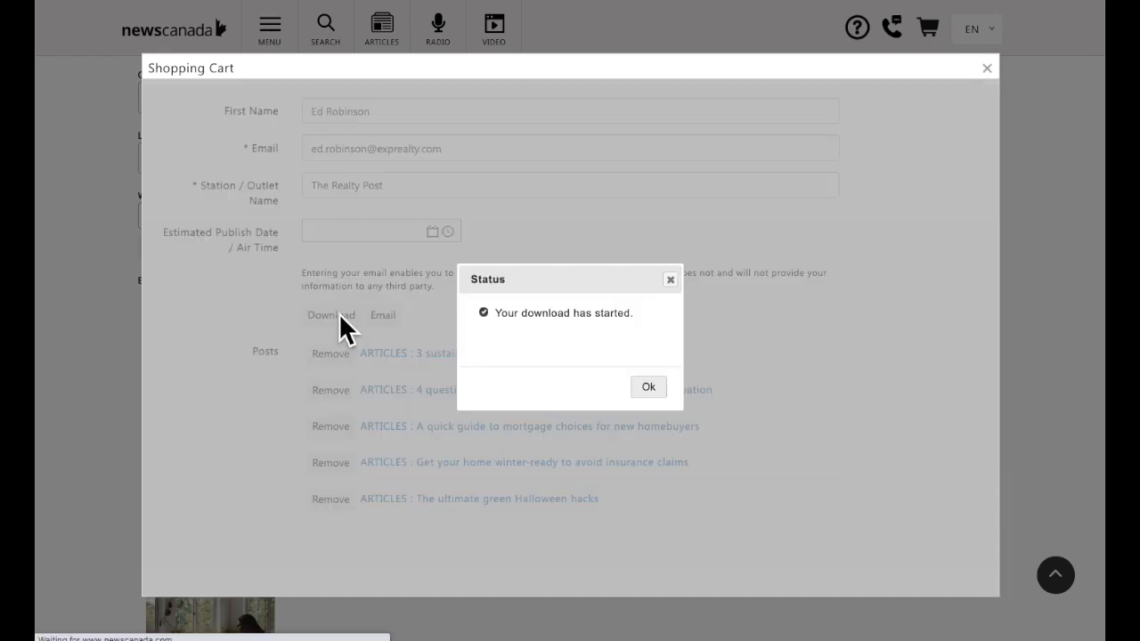
Create a 2023-10-01 folder inside Realty Post and save NewsCanada_20230926.zip (32.9 MB) there.
click(648, 387)
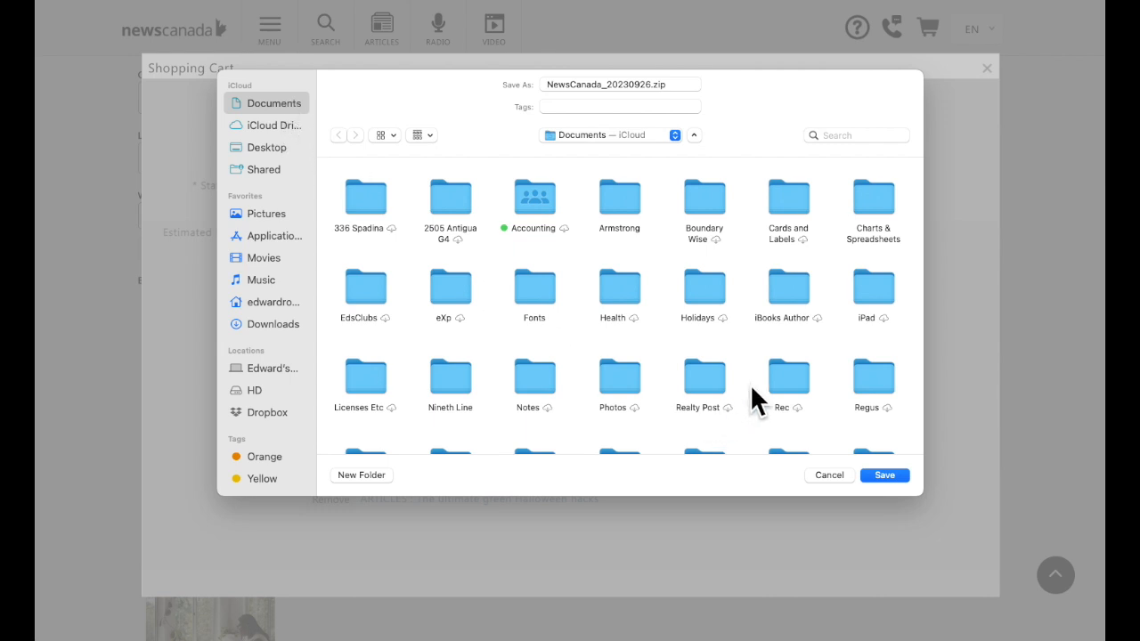
double_click(685, 383)
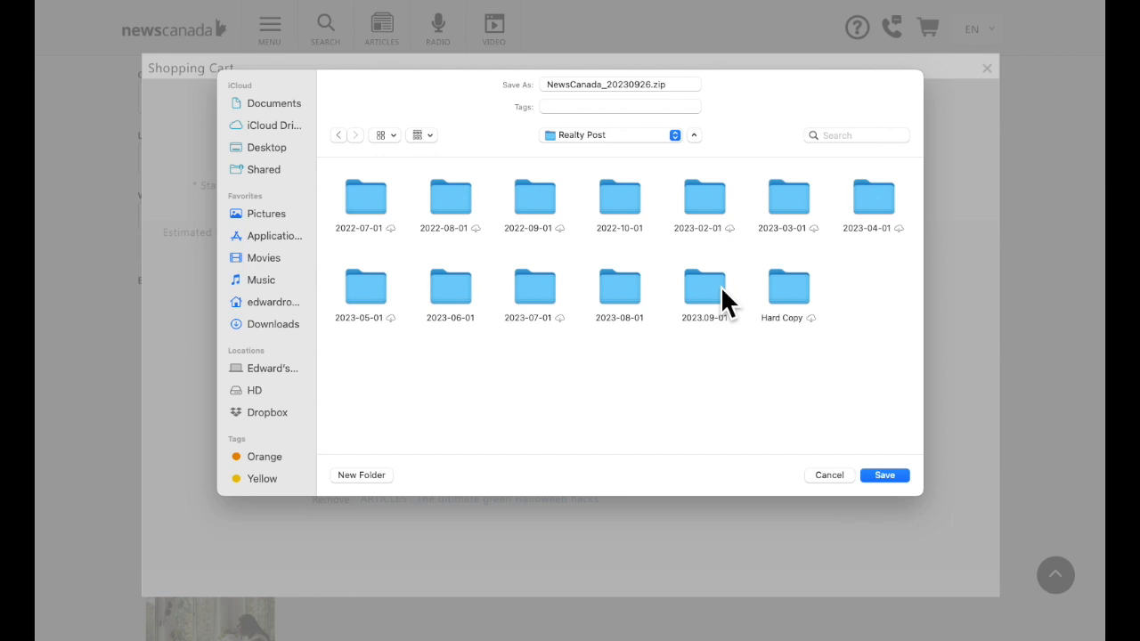
click(377, 474)
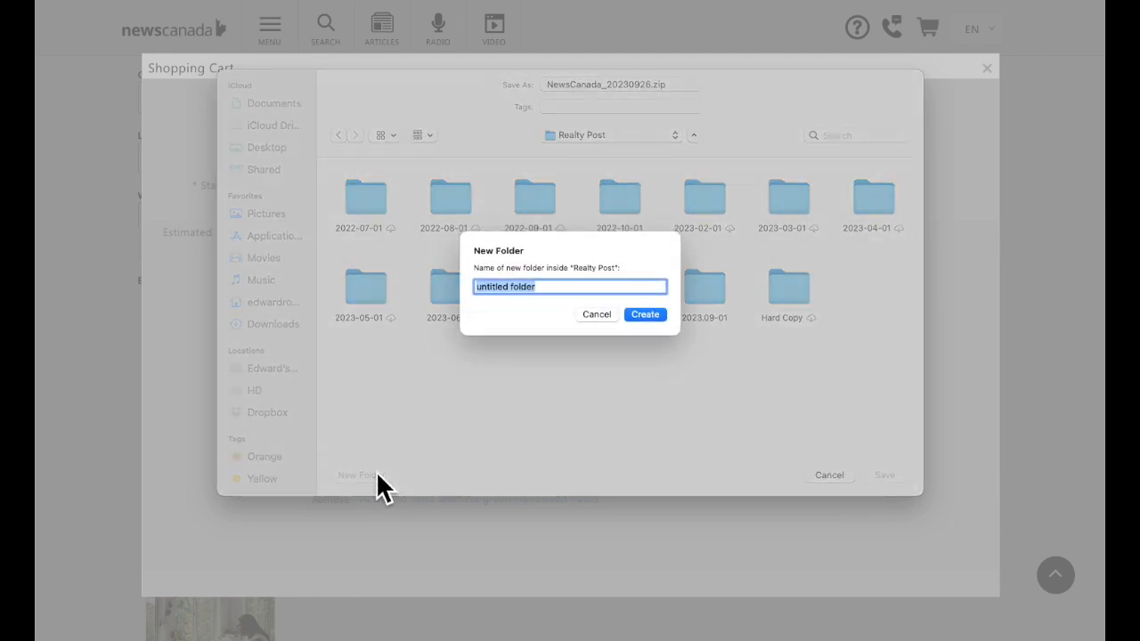
text(2023)
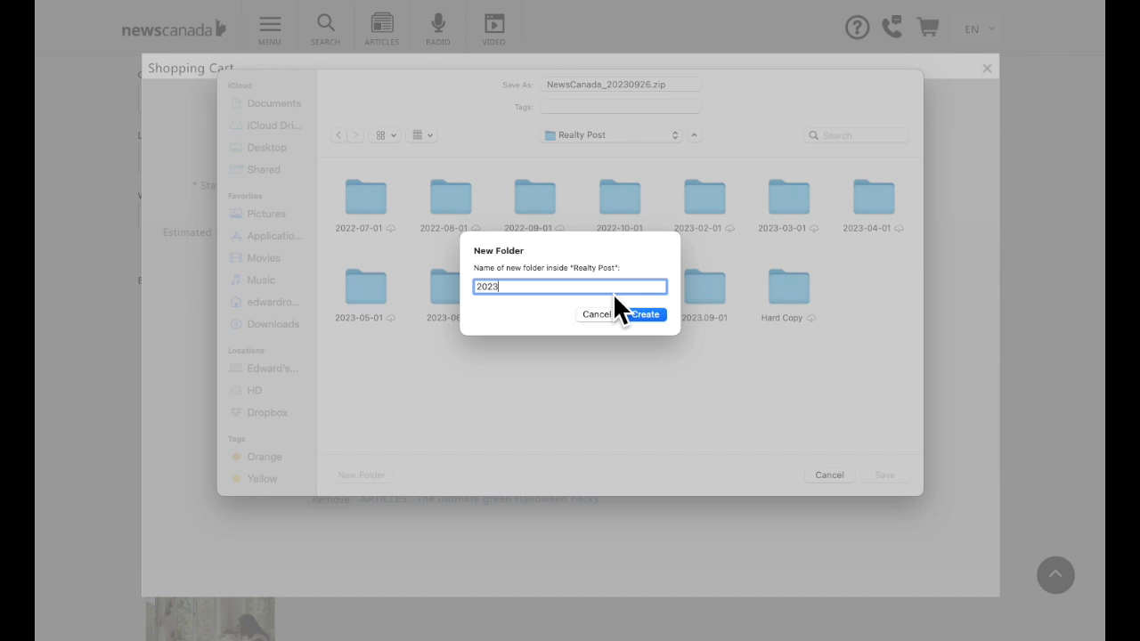
text(-10-01)
click(647, 317)
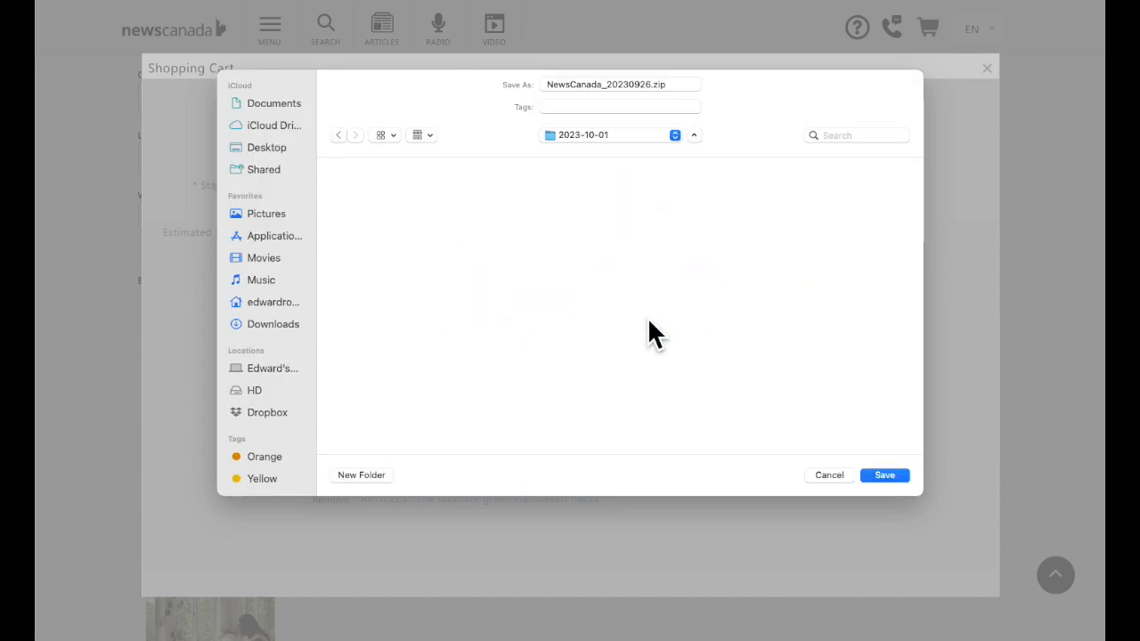
click(883, 474)
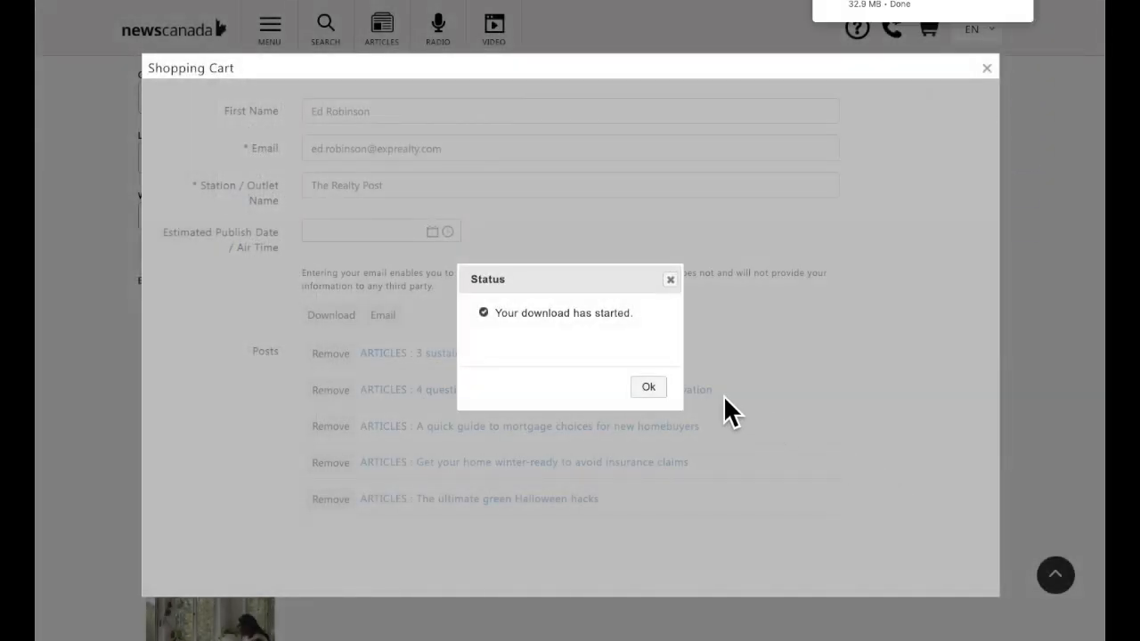
click(648, 386)
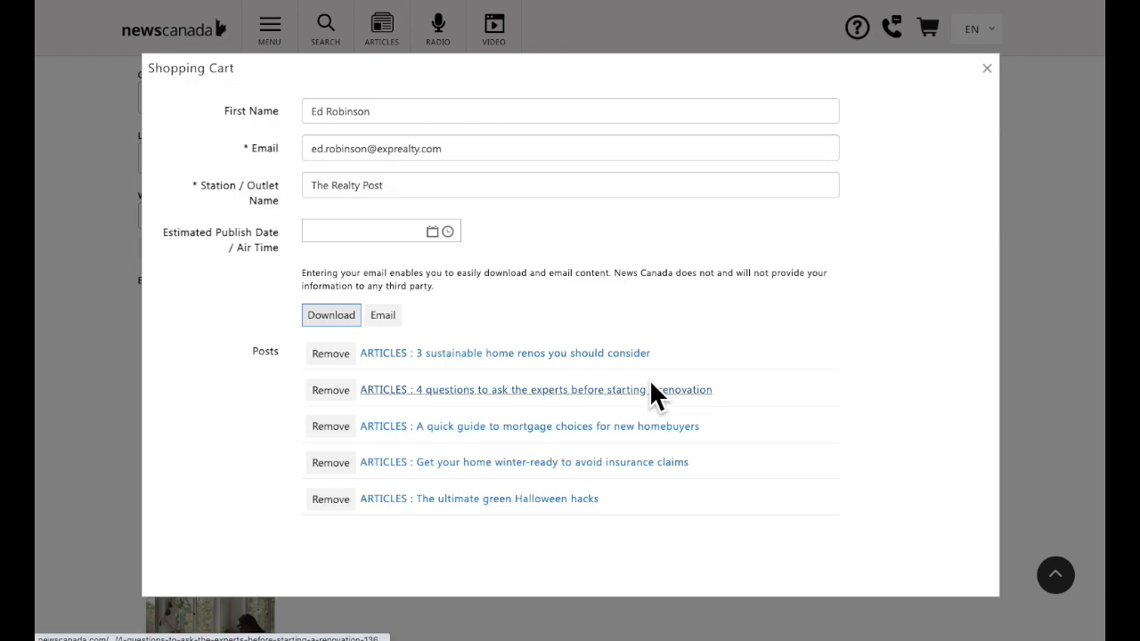
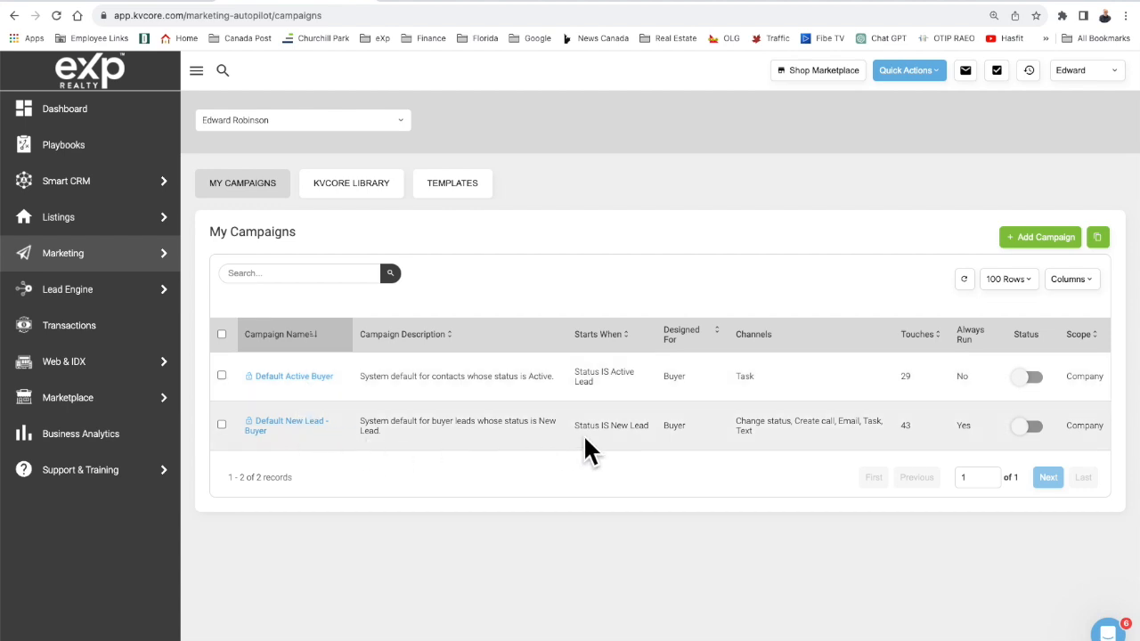
Scroll through the KVCORE LIBRARY campaigns, then switch to the saved Email templates list.
click(352, 201)
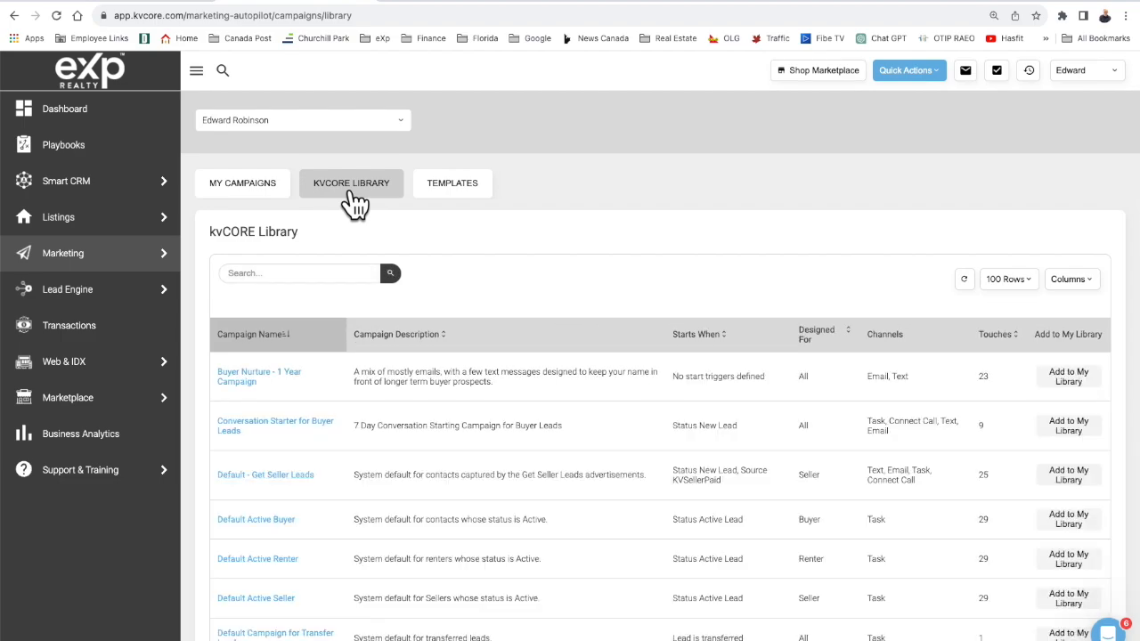
scroll(435, 331, down, 3)
scroll(436, 334, down, 2)
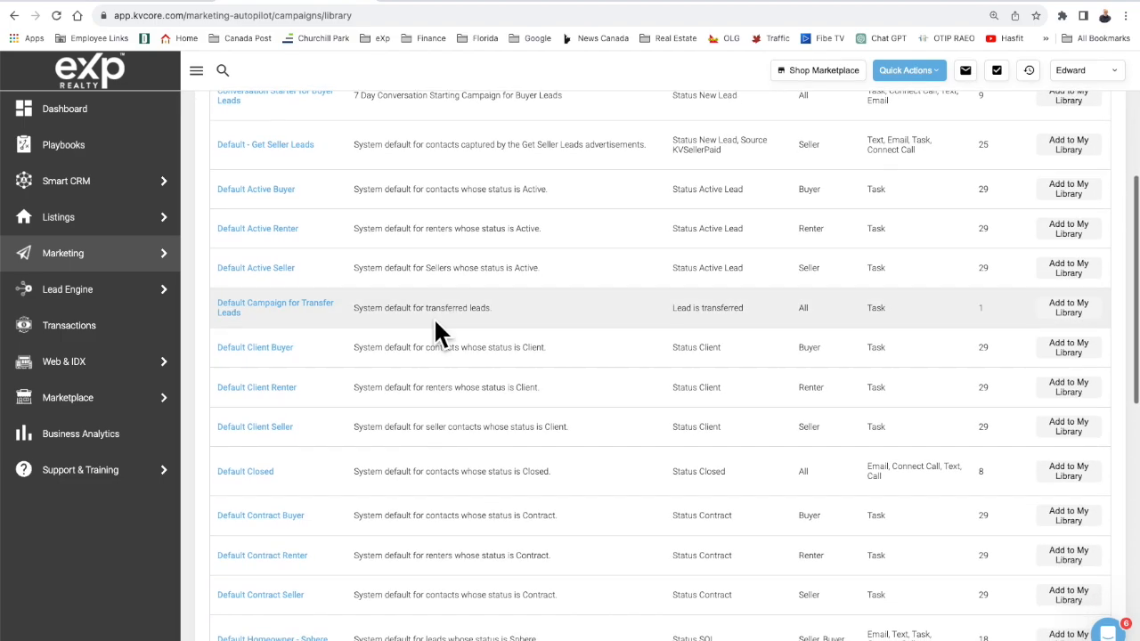
scroll(437, 334, up, 5)
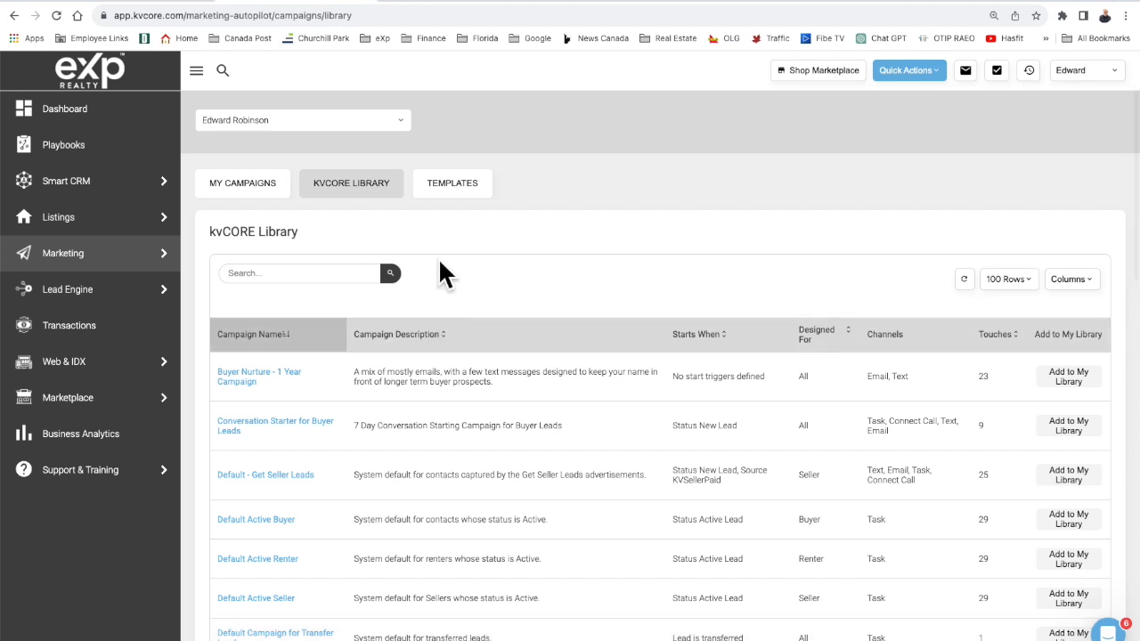
click(454, 184)
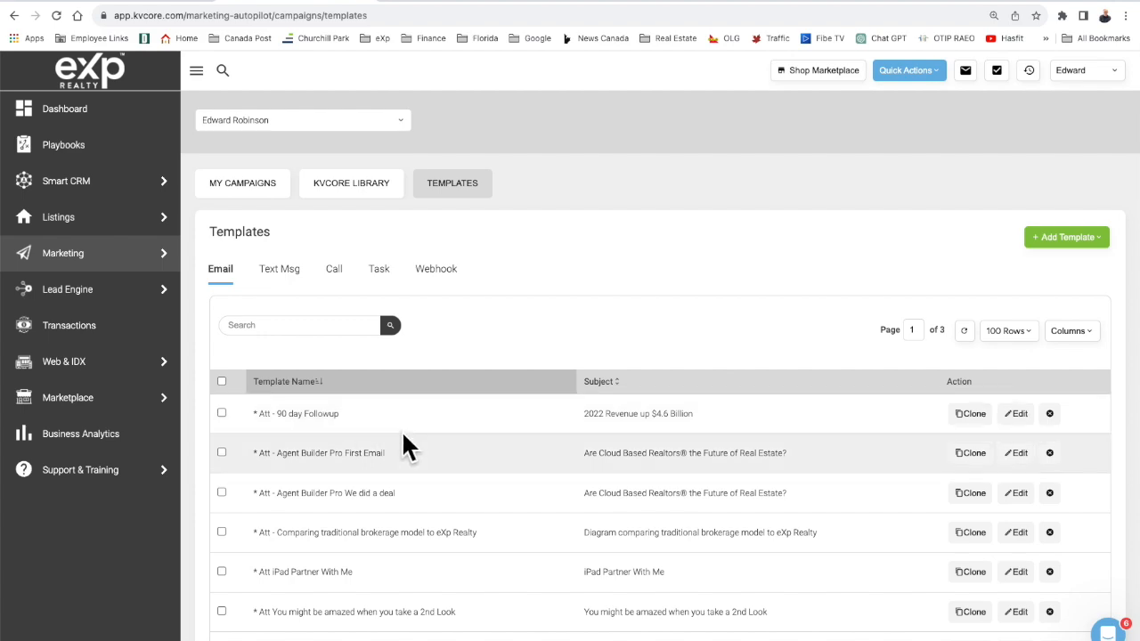
scroll(401, 436, down, 5)
scroll(405, 436, down, 10)
scroll(404, 427, down, 8)
scroll(404, 436, down, 4)
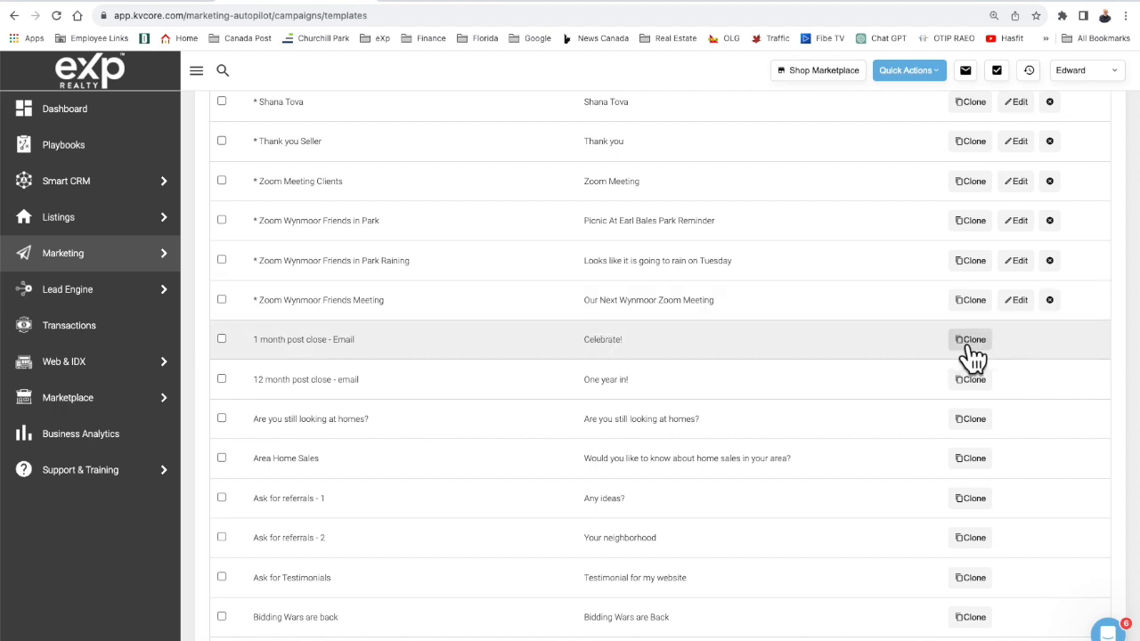
scroll(973, 356, up, 1)
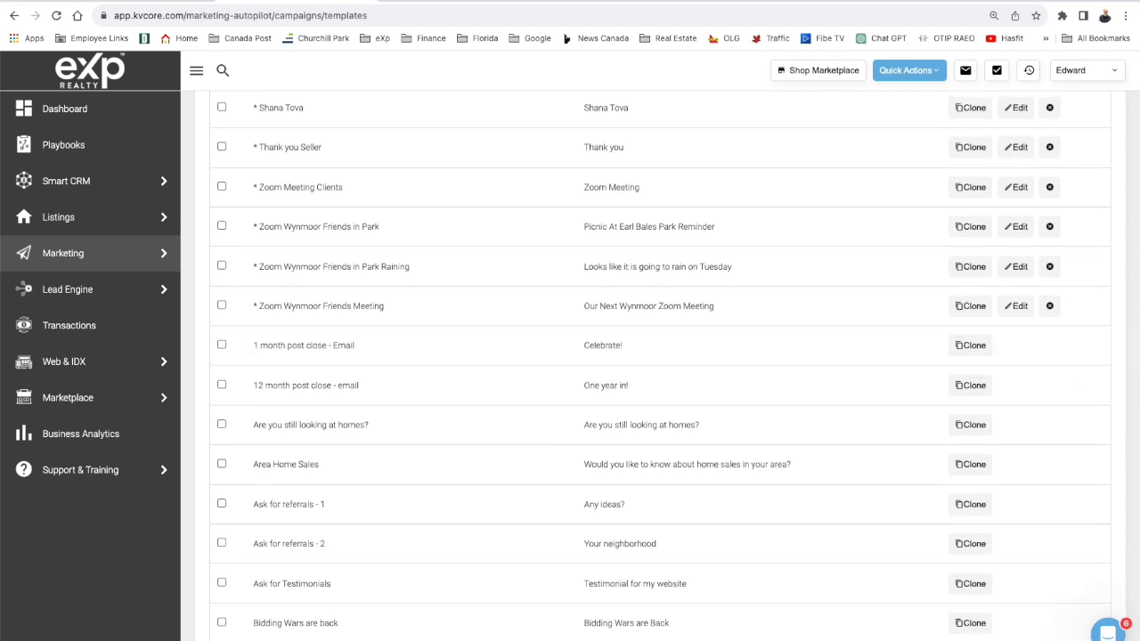
scroll(659, 365, up, 10)
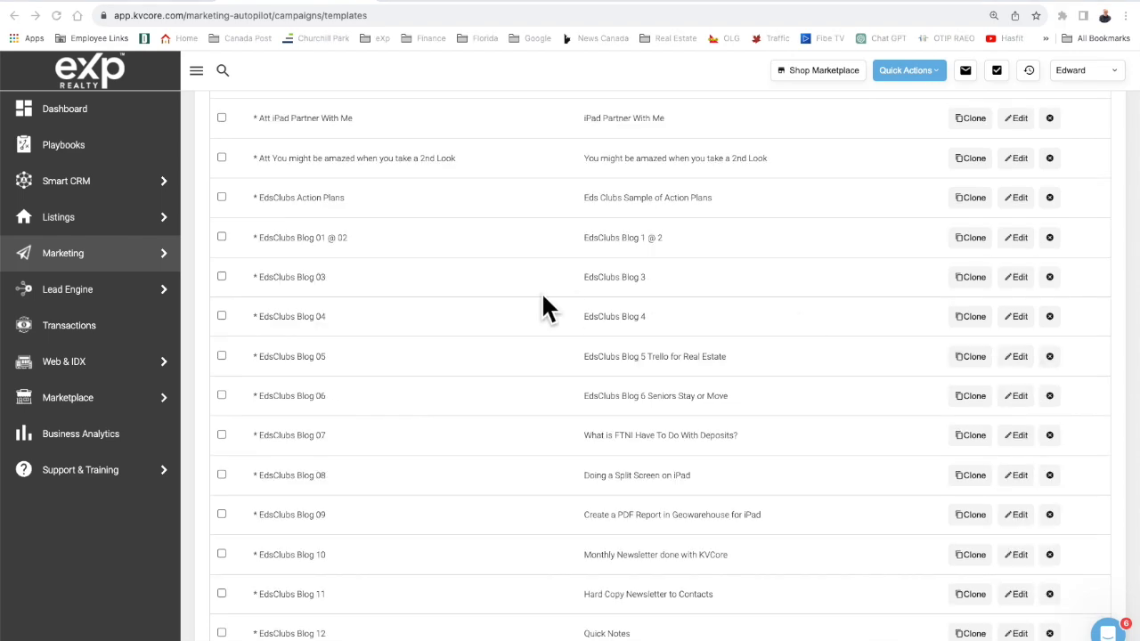
scroll(541, 300, up, 3)
scroll(542, 300, down, 4)
scroll(542, 297, down, 5)
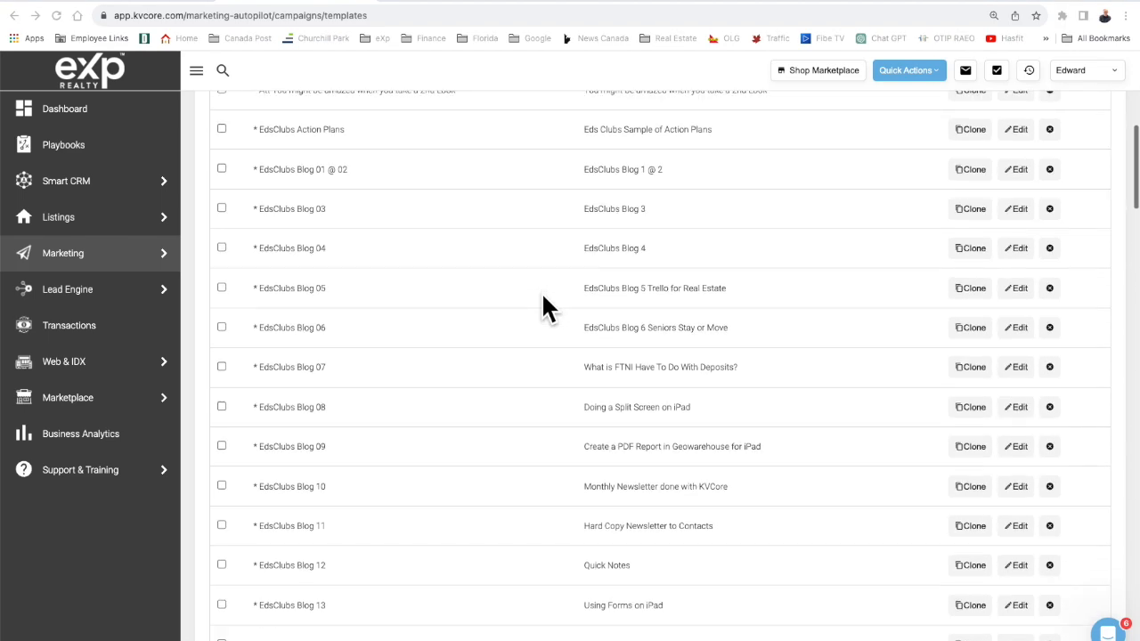
scroll(543, 299, down, 4)
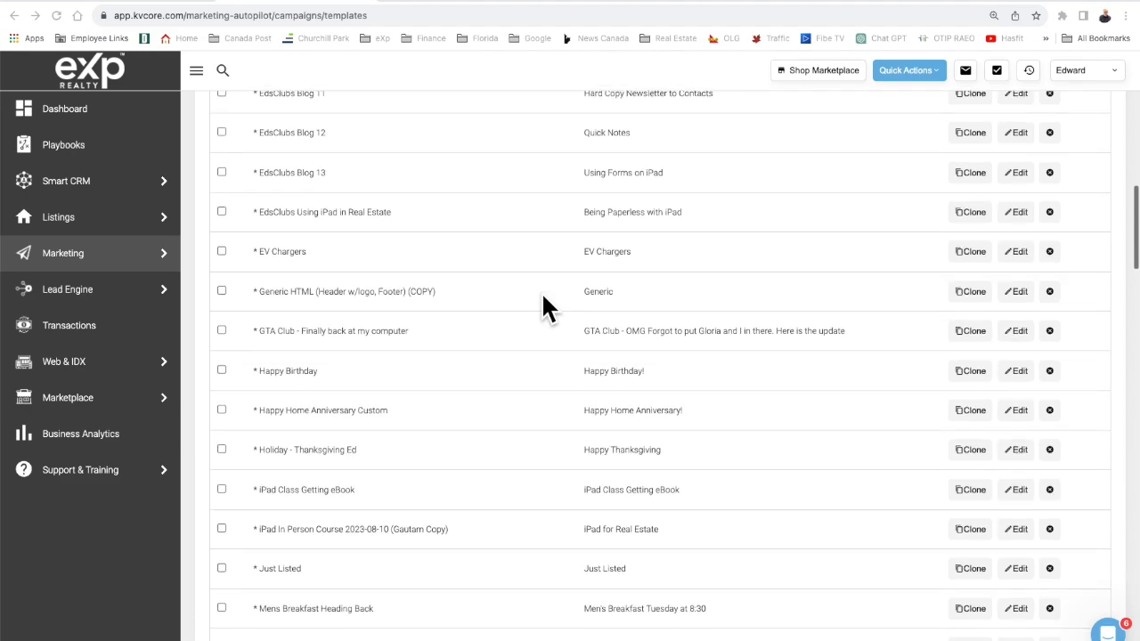
scroll(544, 307, down, 4)
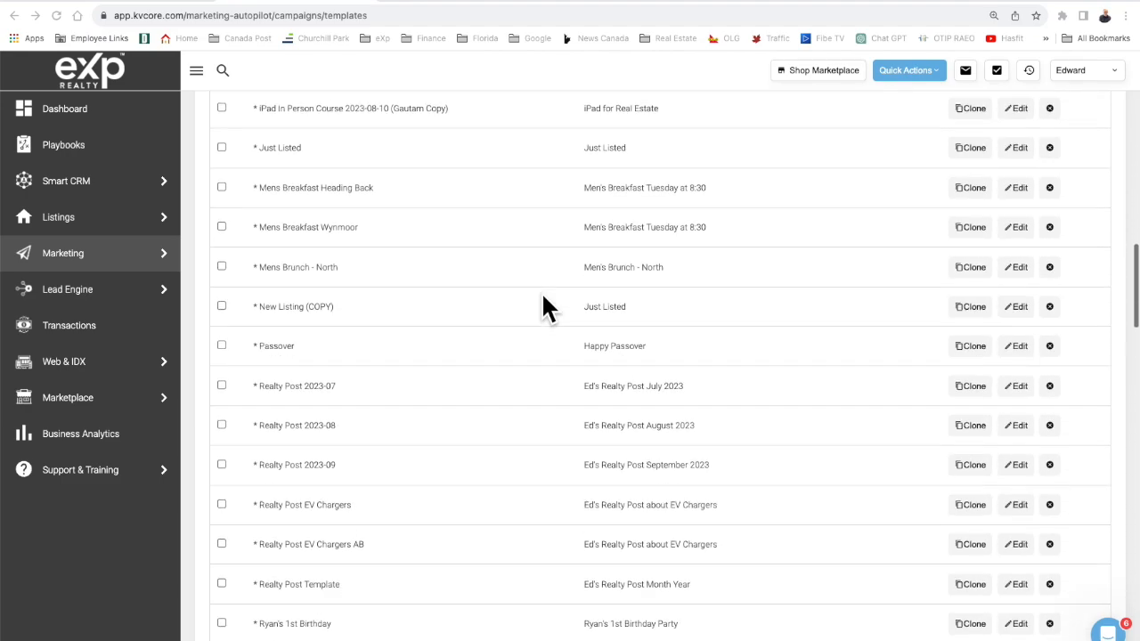
scroll(541, 291, down, 1)
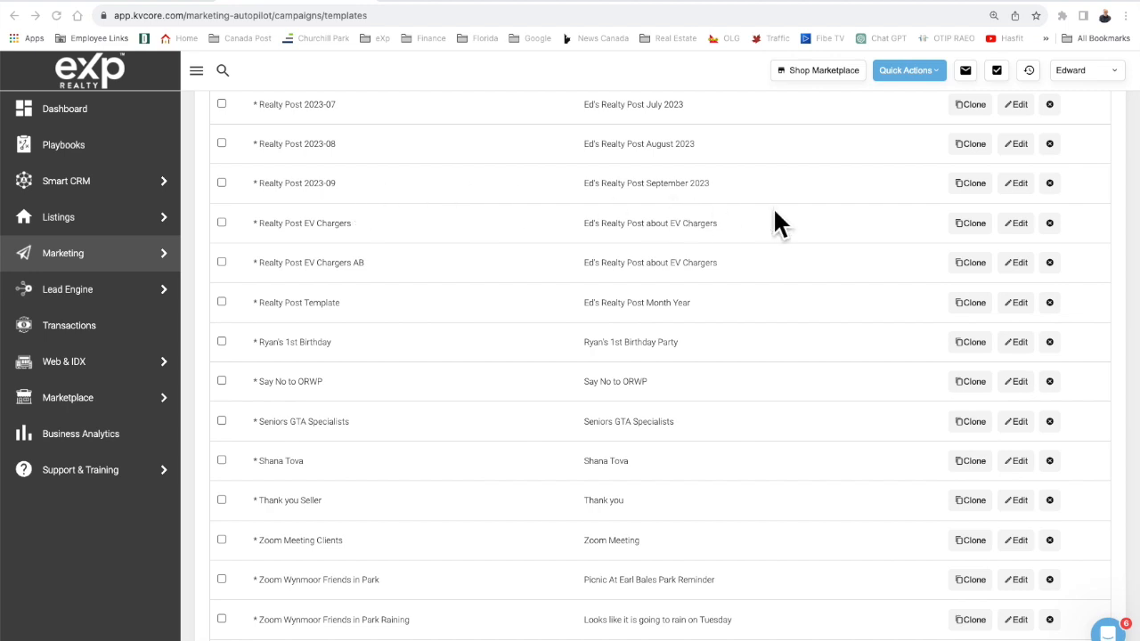
click(1019, 186)
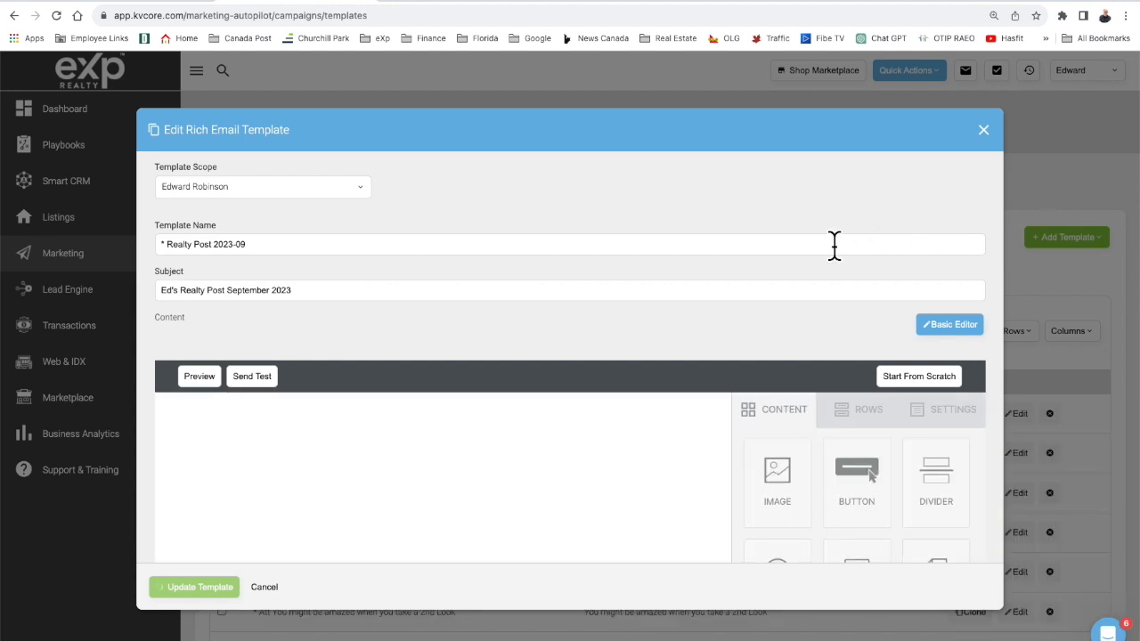
scroll(835, 246, down, 1)
scroll(834, 246, down, 3)
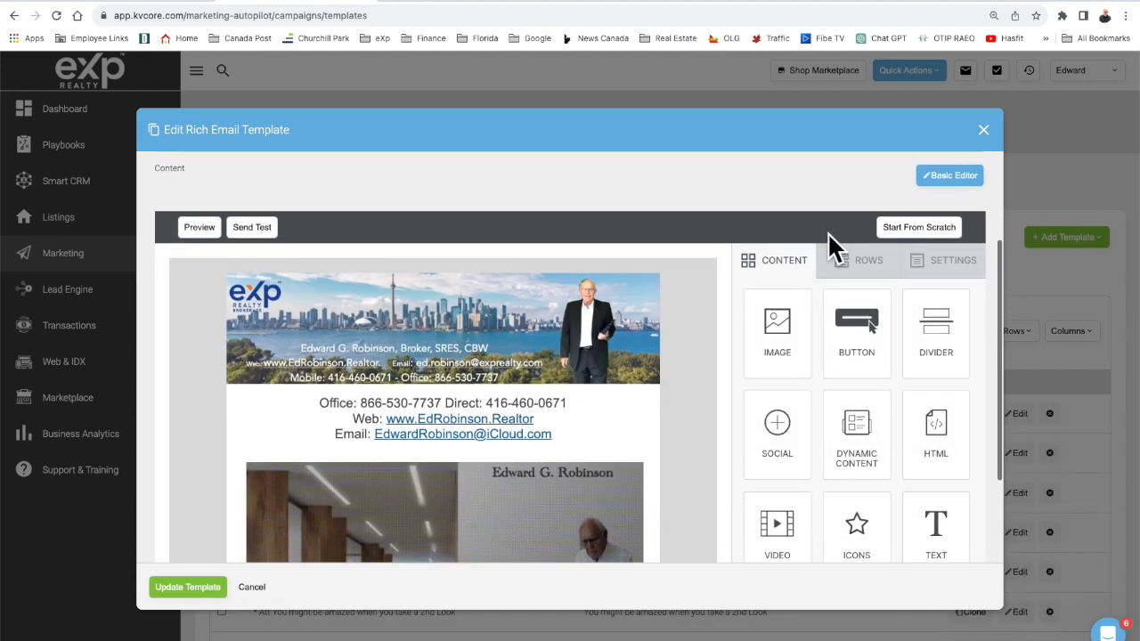
scroll(614, 382, down, 5)
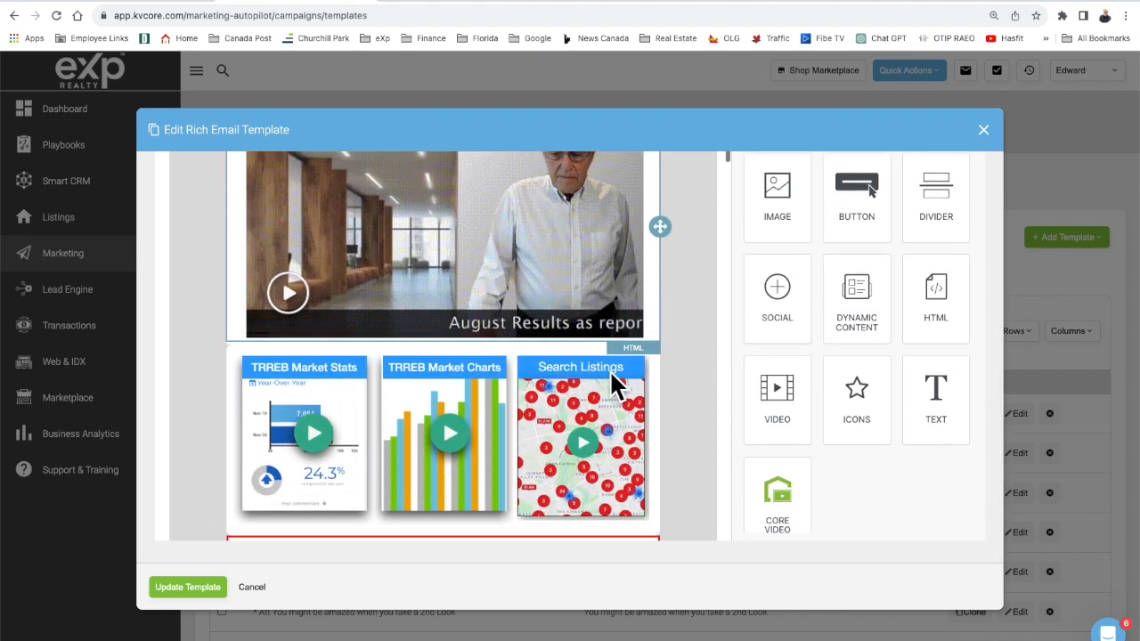
scroll(614, 382, down, 6)
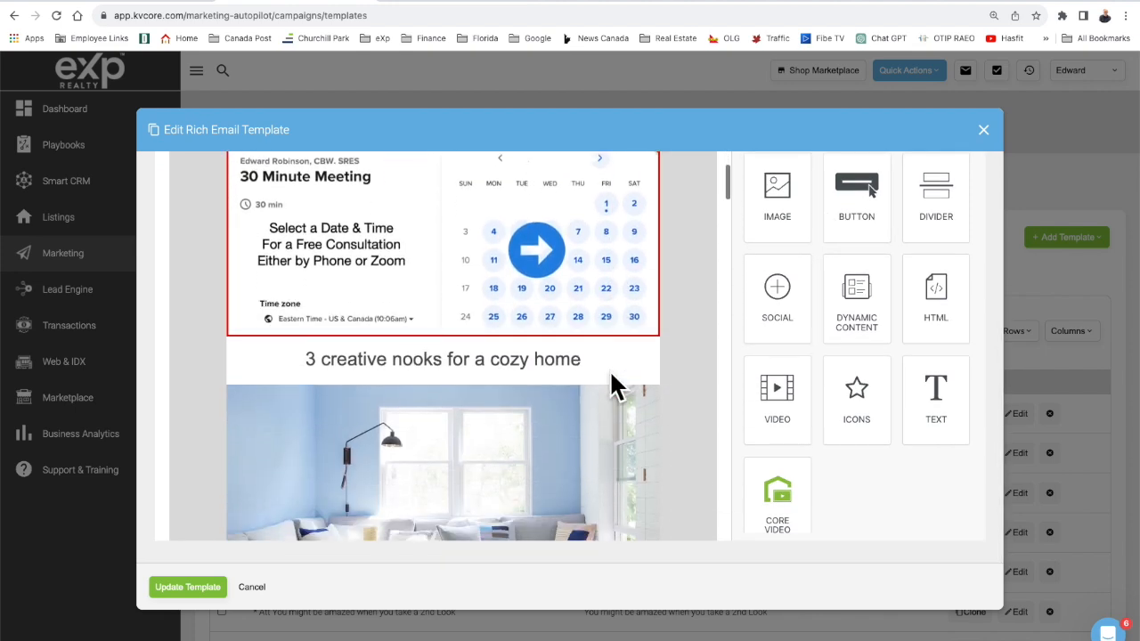
scroll(611, 374, down, 5)
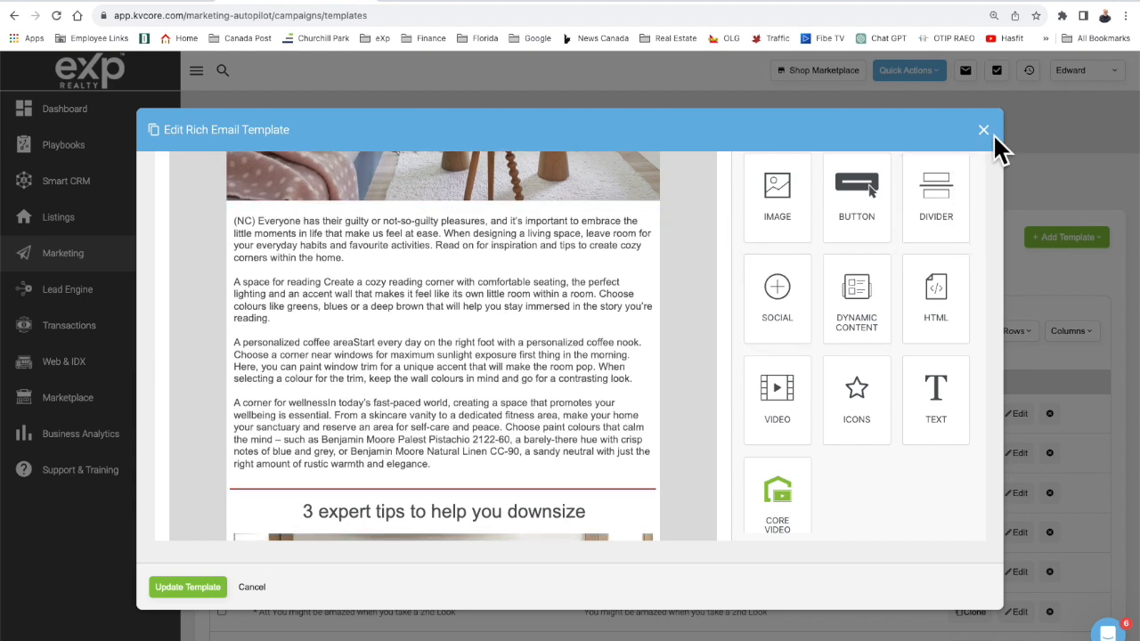
click(984, 132)
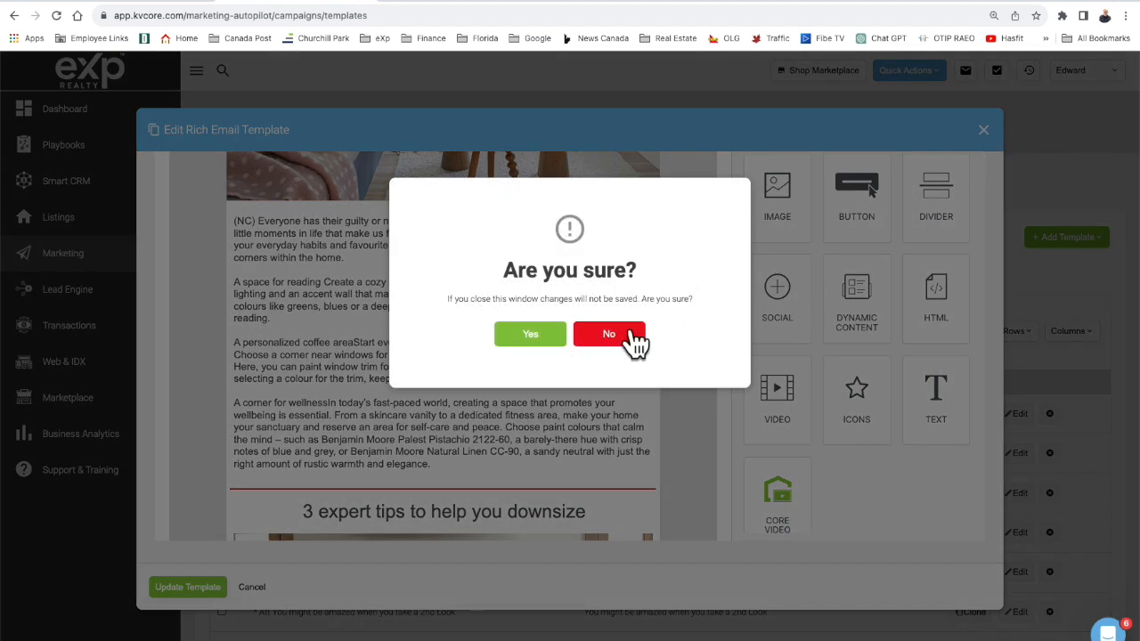
click(531, 336)
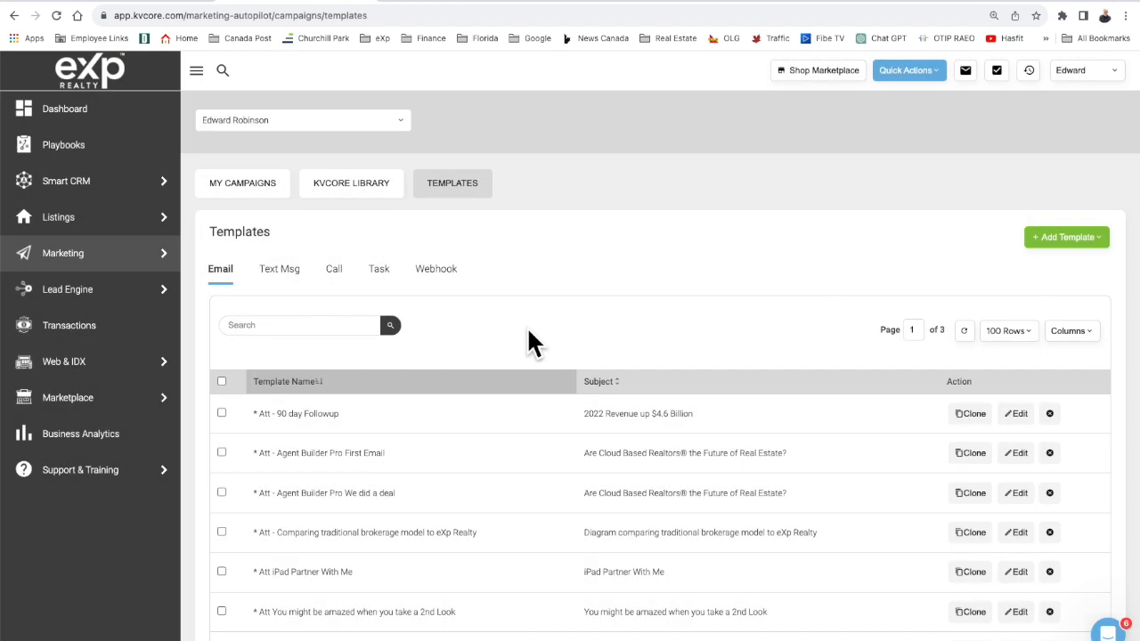
scroll(522, 419, down, 10)
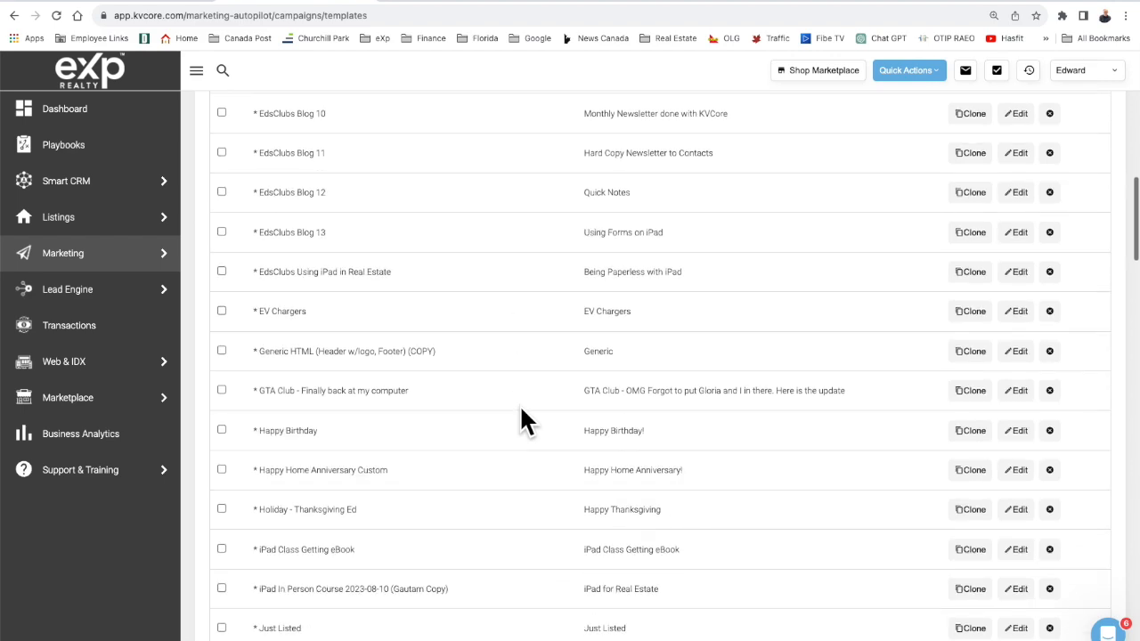
scroll(522, 409, down, 4)
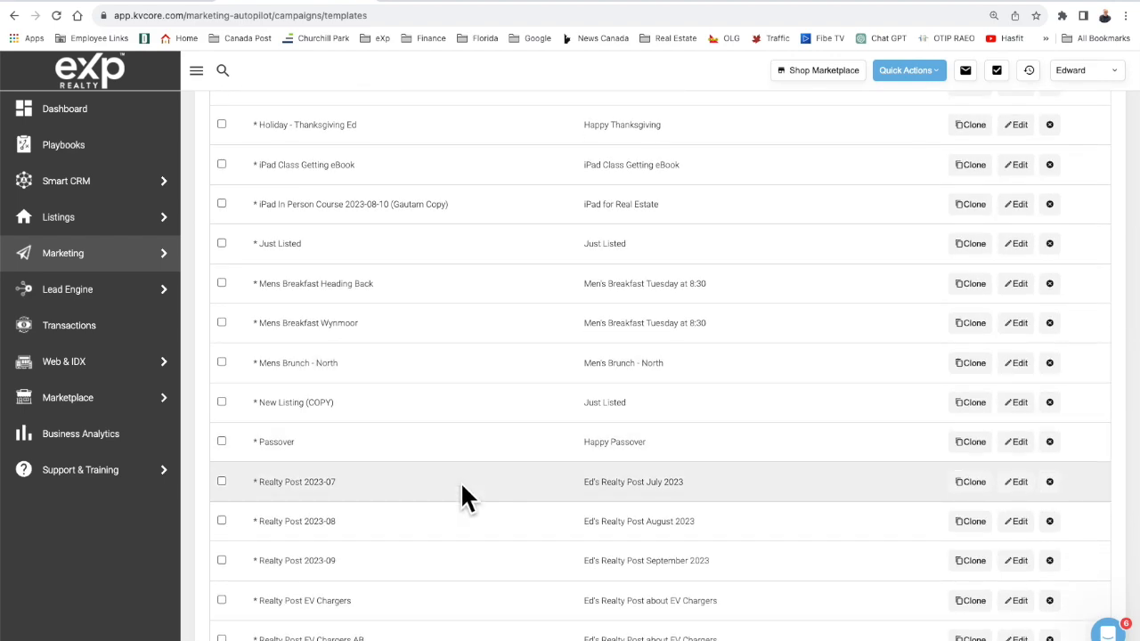
scroll(462, 486, down, 2)
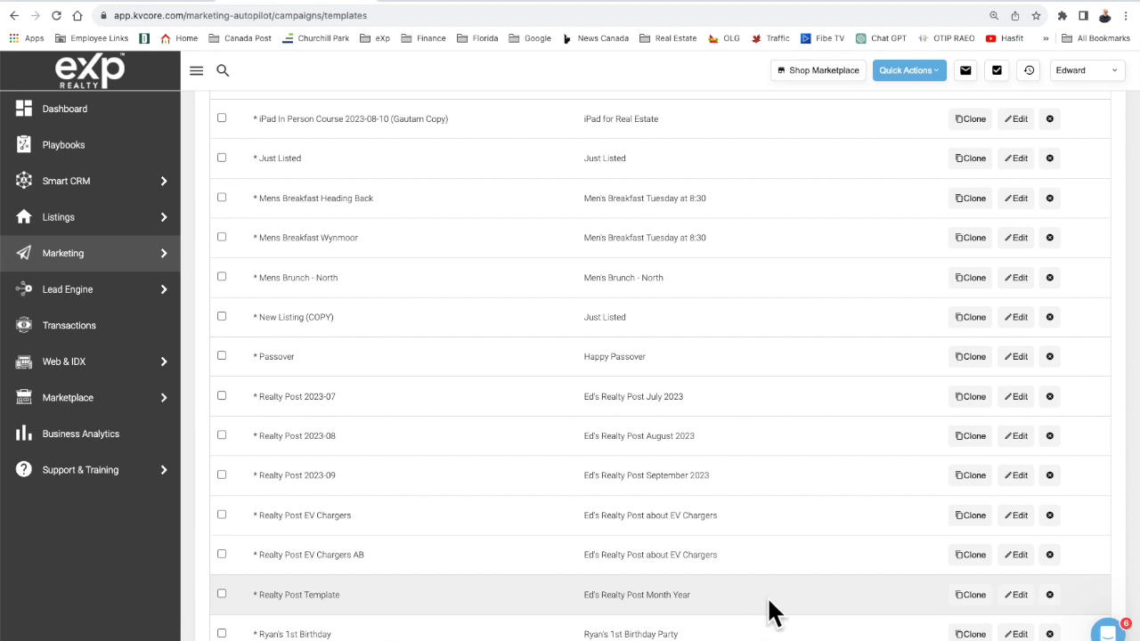
scroll(837, 609, down, 3)
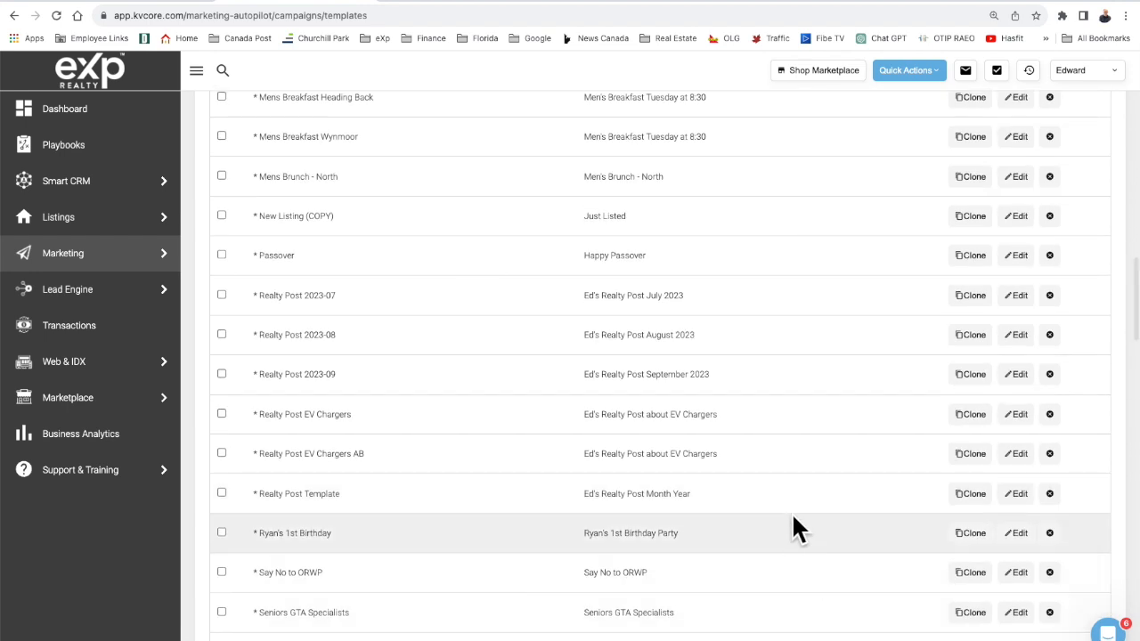
scroll(791, 516, down, 2)
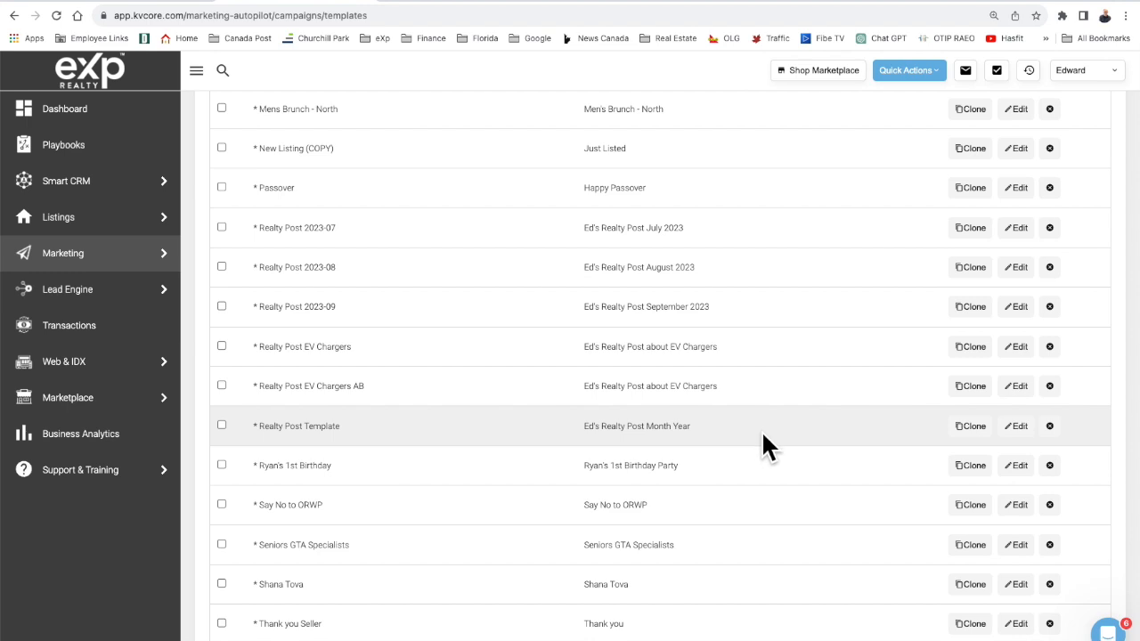
click(1018, 428)
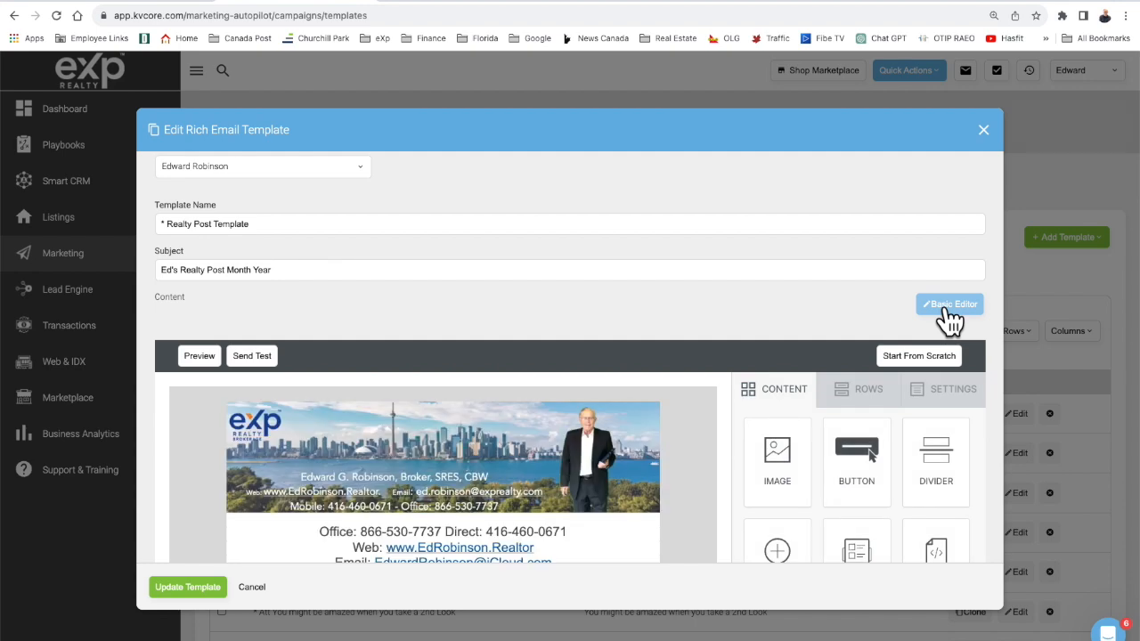
scroll(713, 312, down, 3)
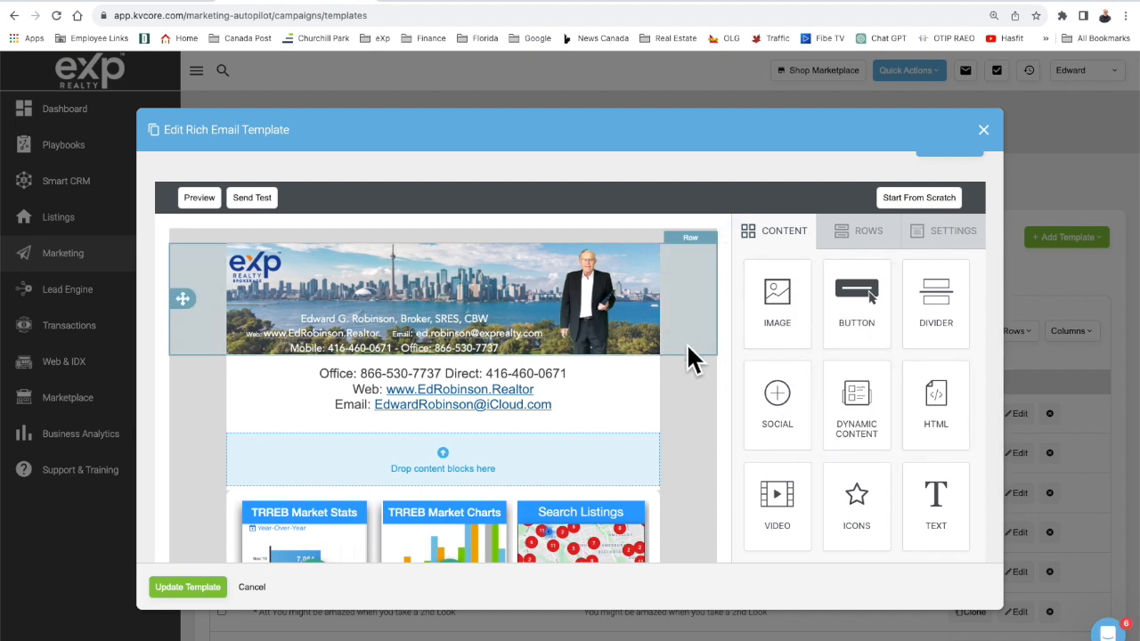
scroll(678, 342, down, 2)
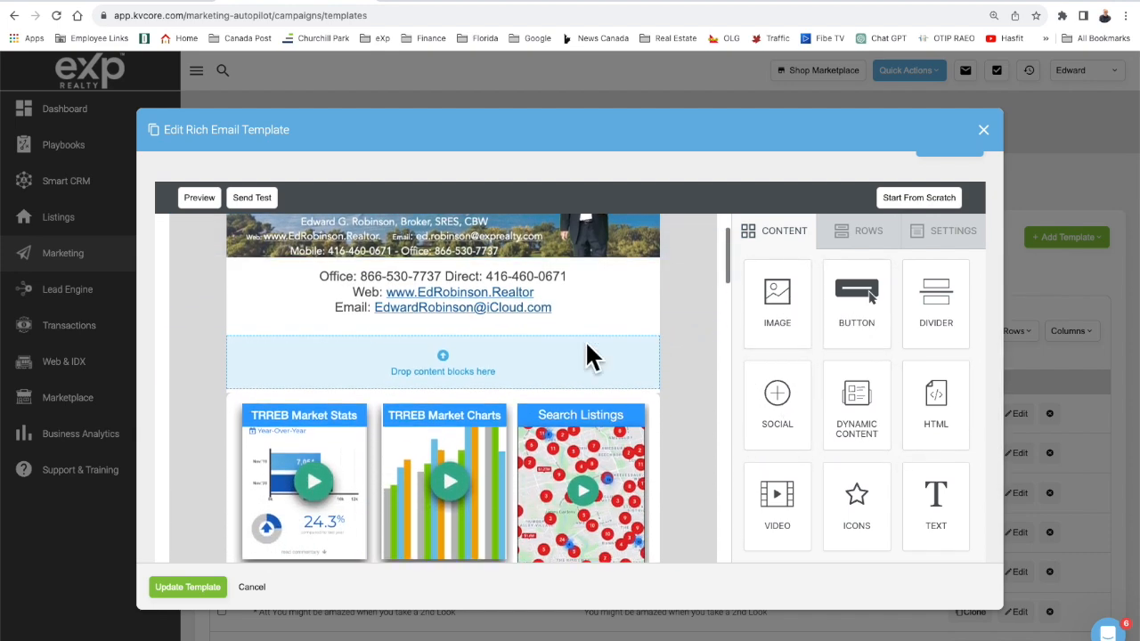
scroll(534, 361, up, 2)
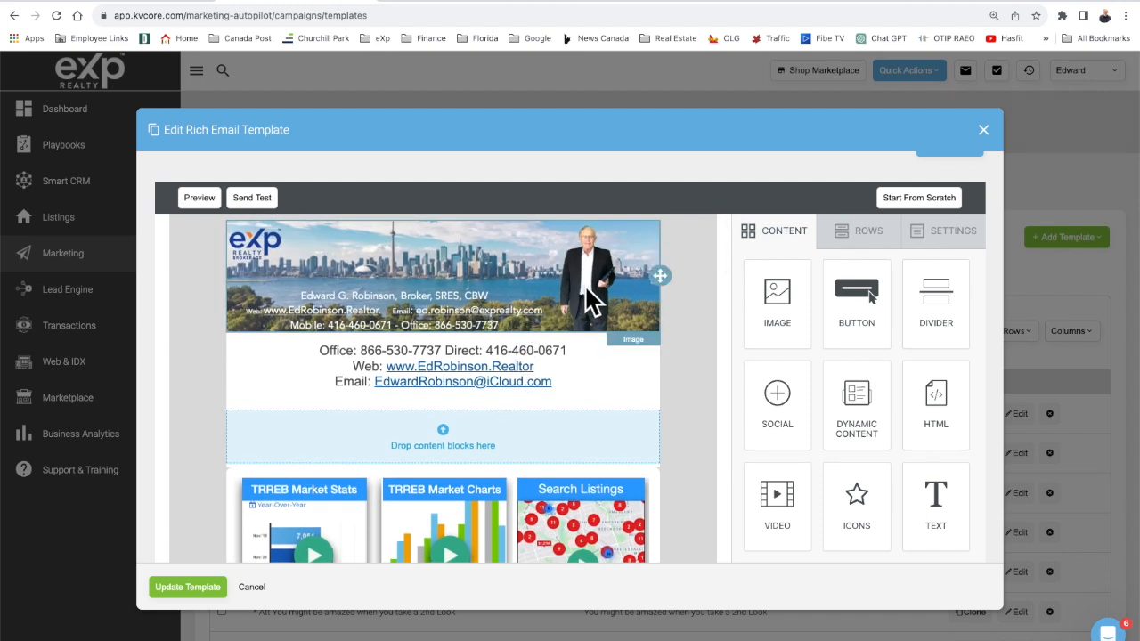
click(848, 247)
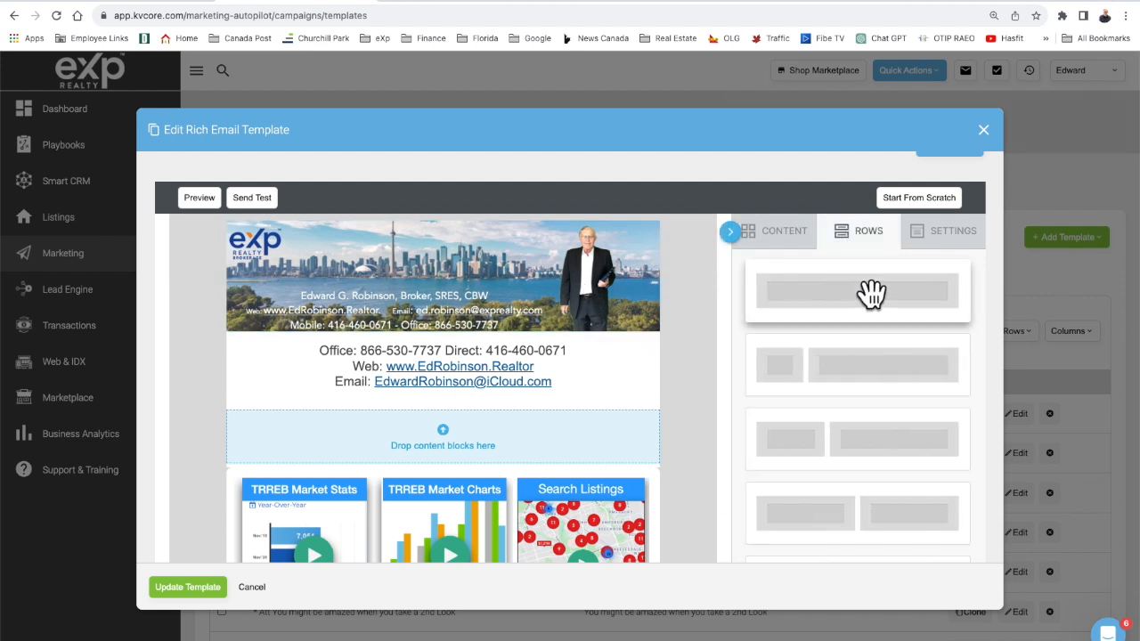
drag(860, 299, 571, 246)
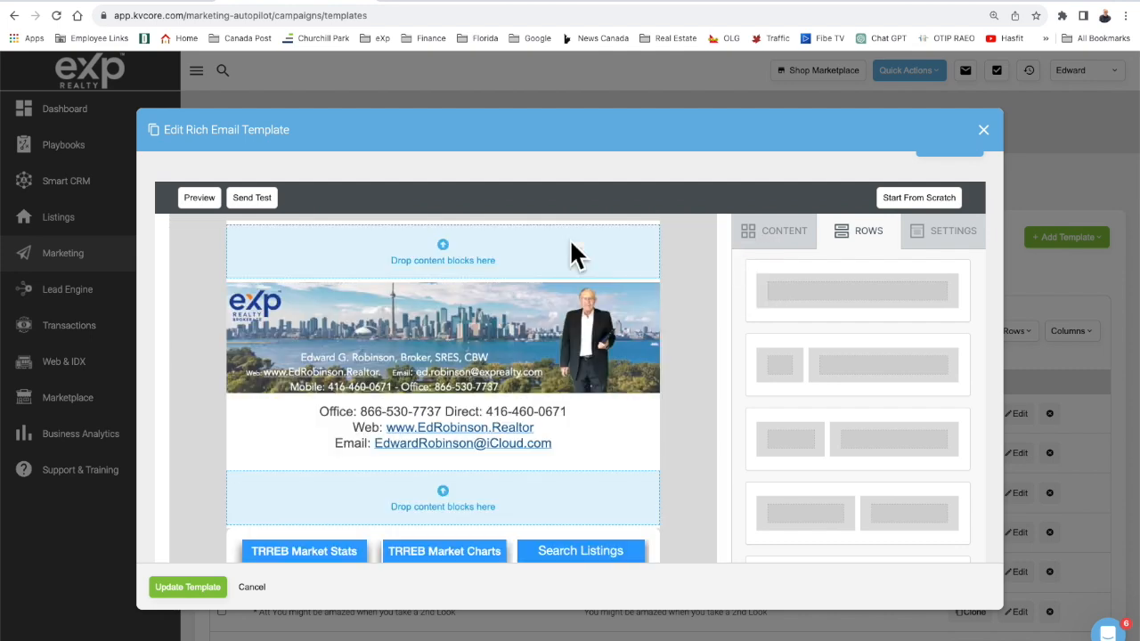
click(777, 234)
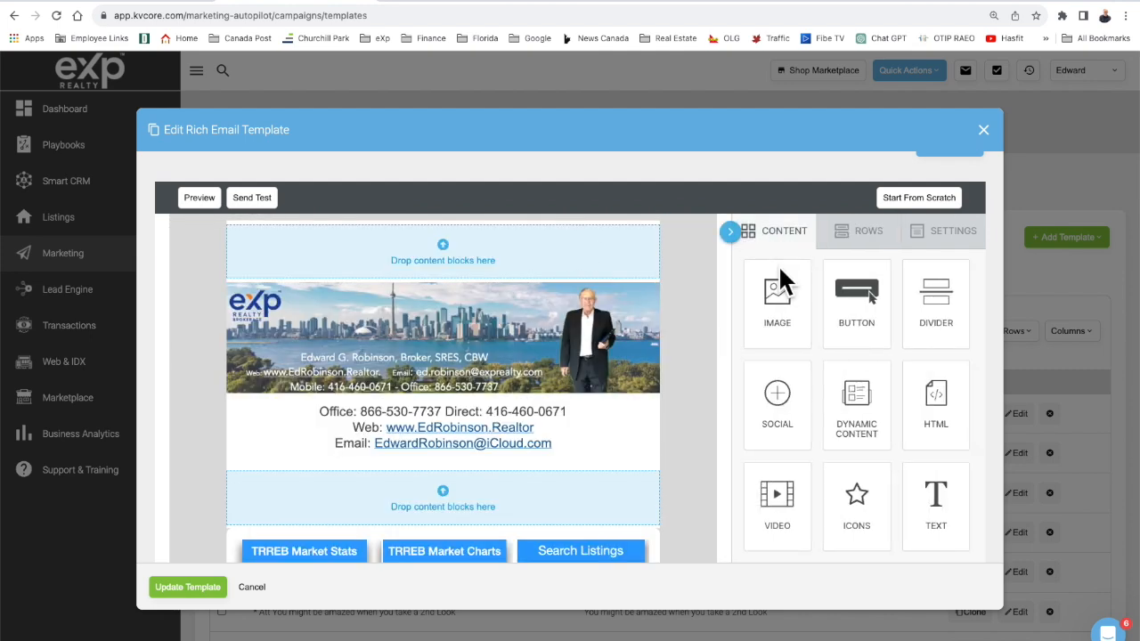
drag(771, 293, 514, 242)
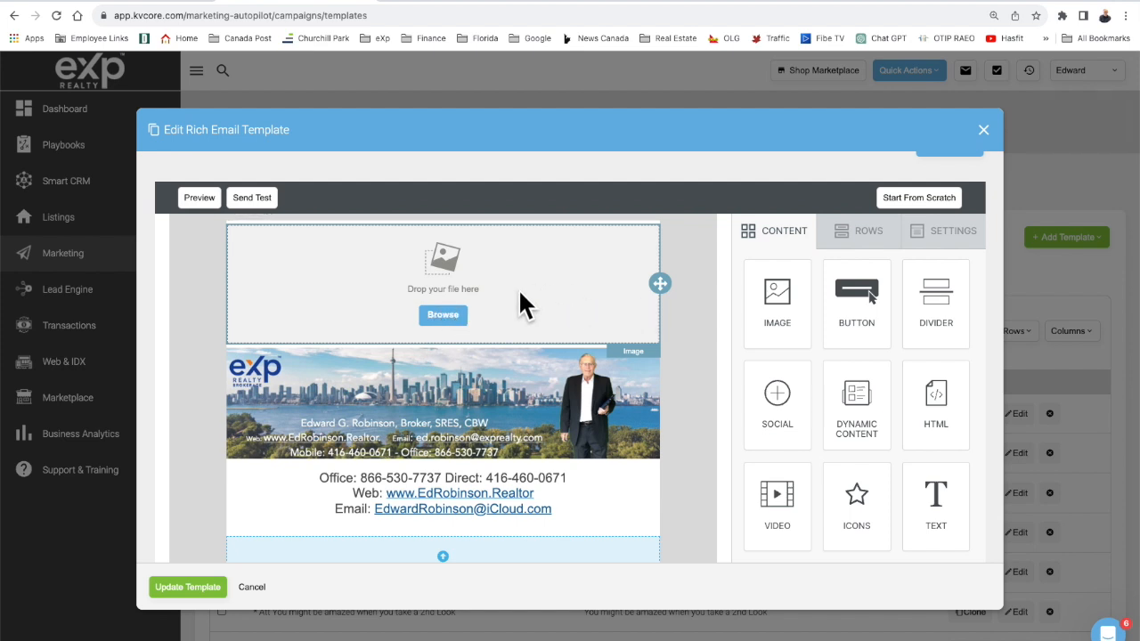
click(684, 312)
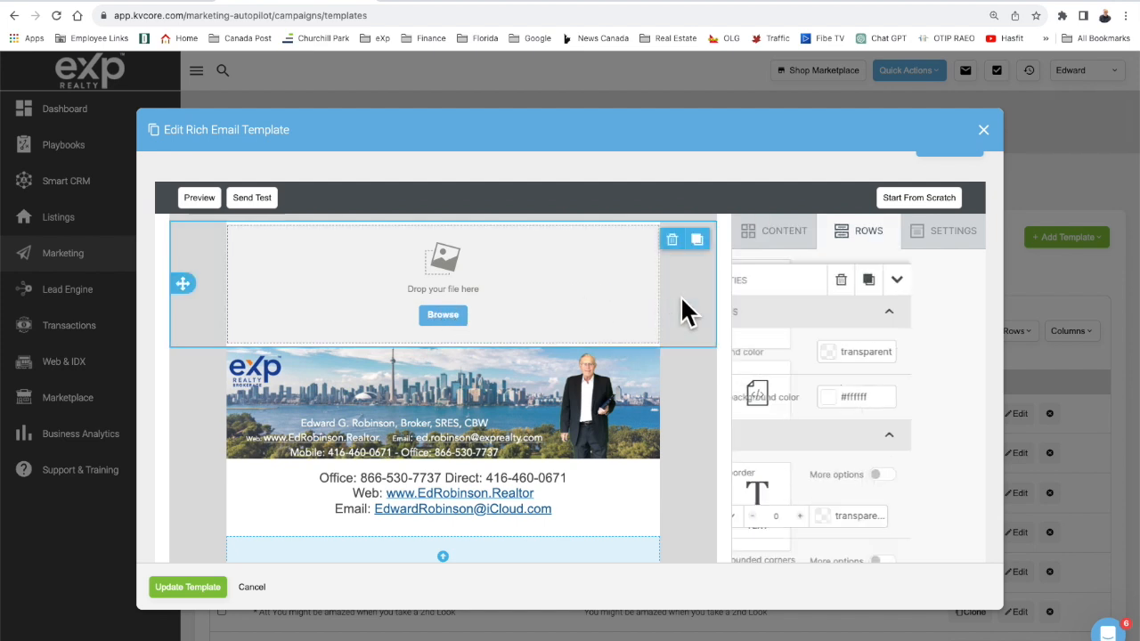
click(672, 240)
click(589, 504)
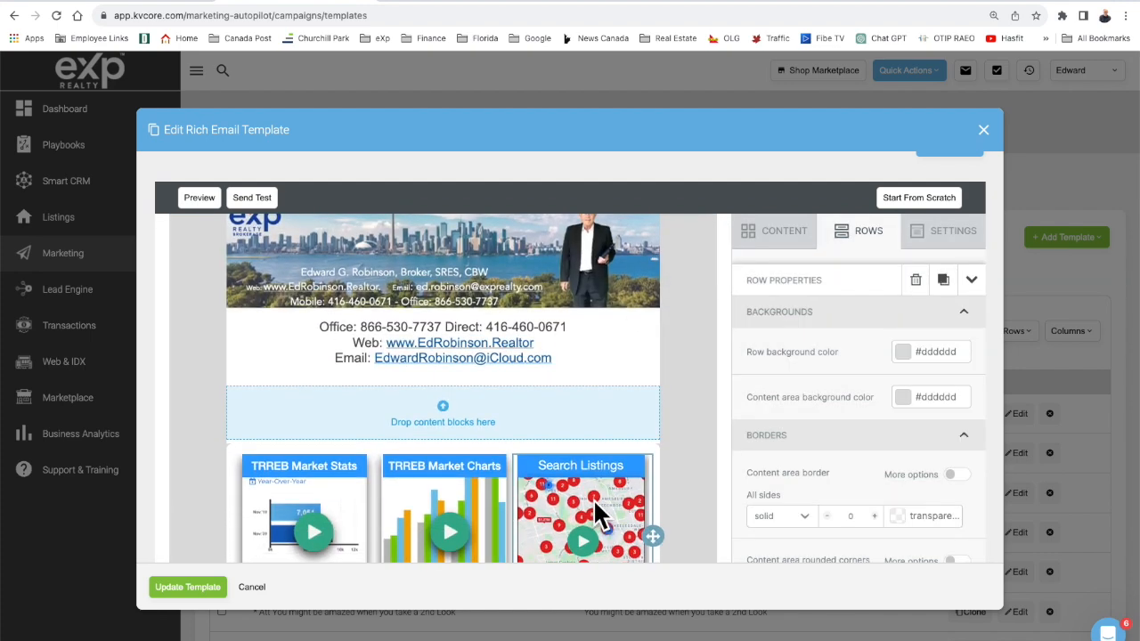
scroll(593, 499, down, 1)
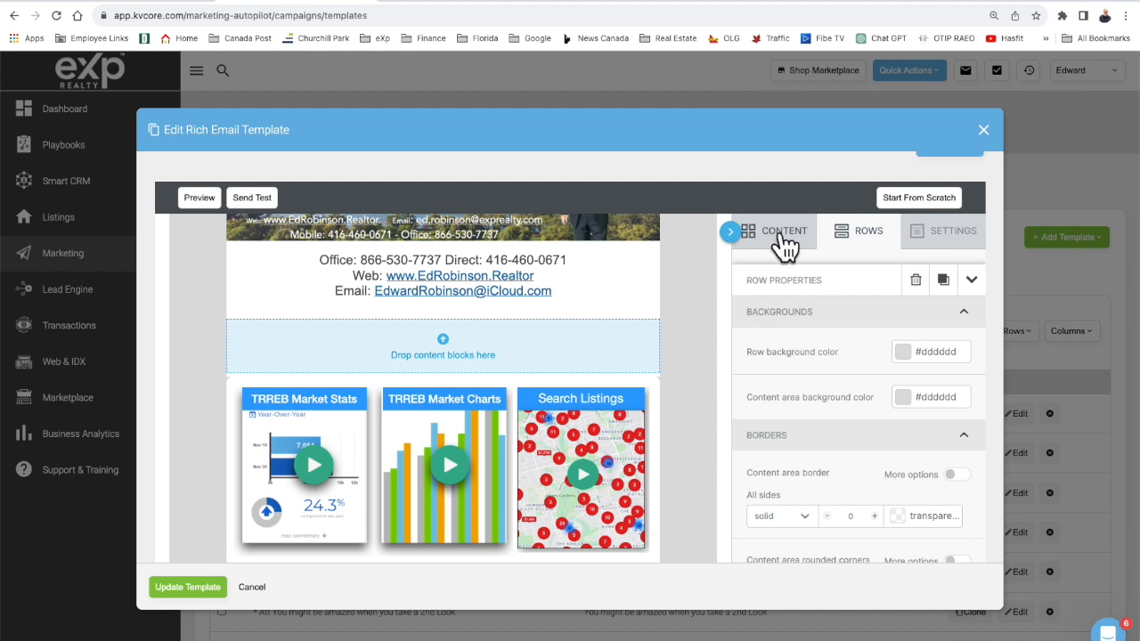
Add a new one-column row above the market tiles.
click(689, 346)
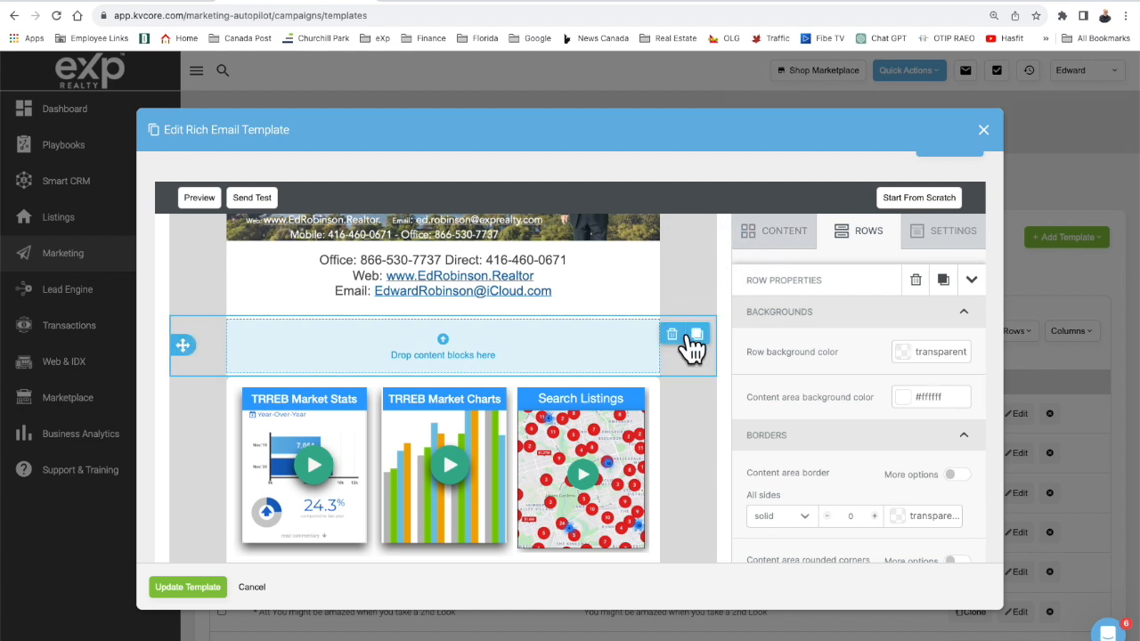
click(841, 239)
drag(840, 293, 620, 319)
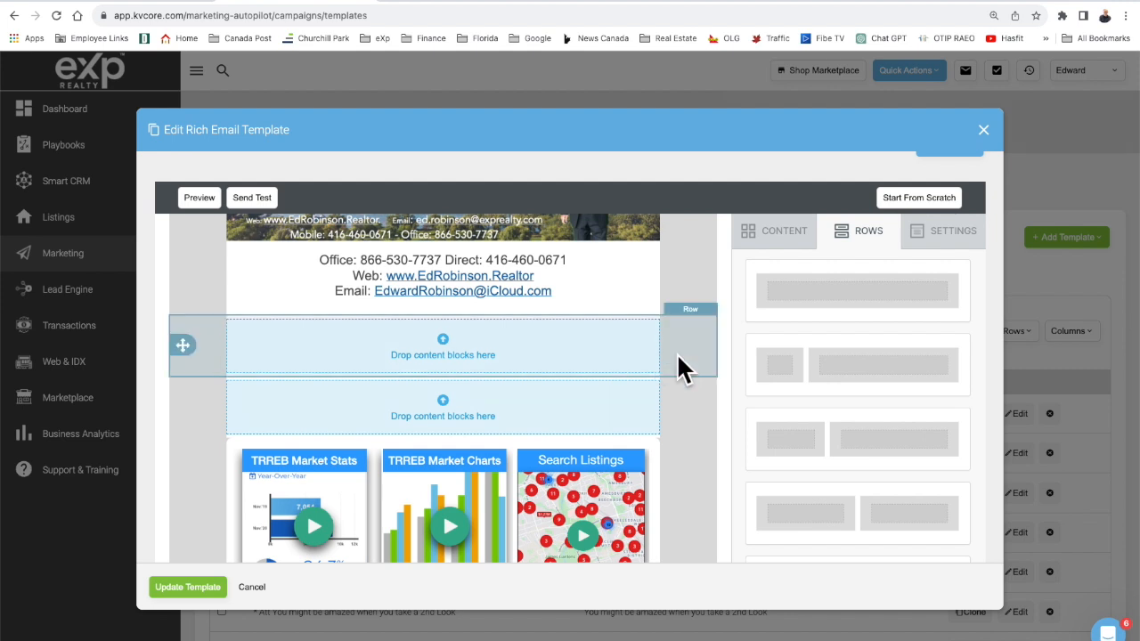
Give the new row a #dddddd background and a #a4a4a4 content area background.
click(678, 359)
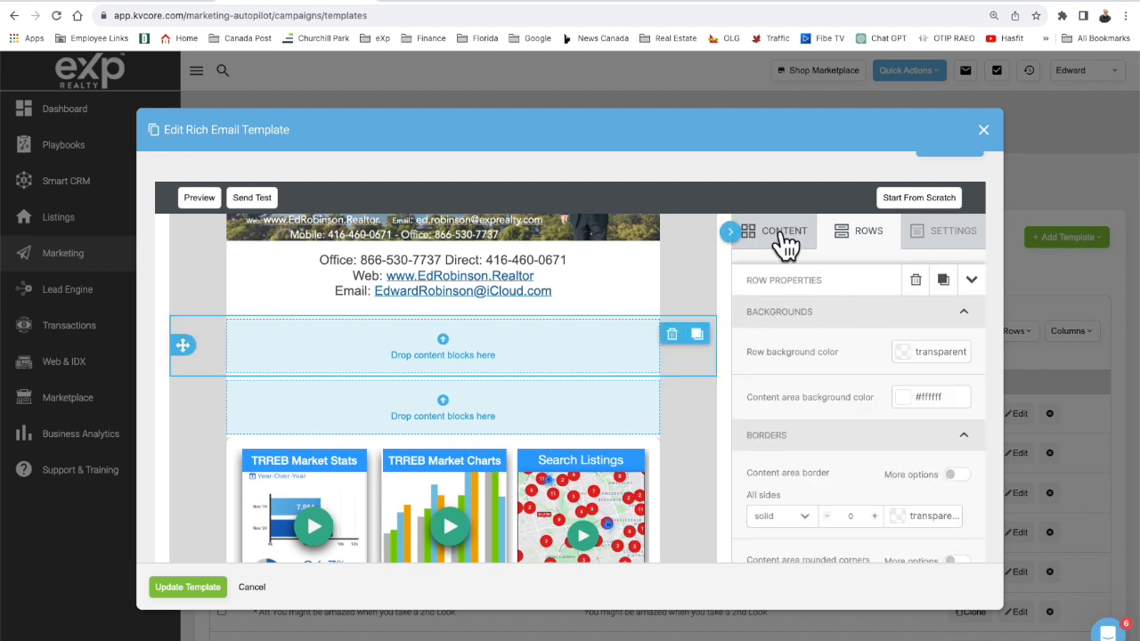
click(910, 361)
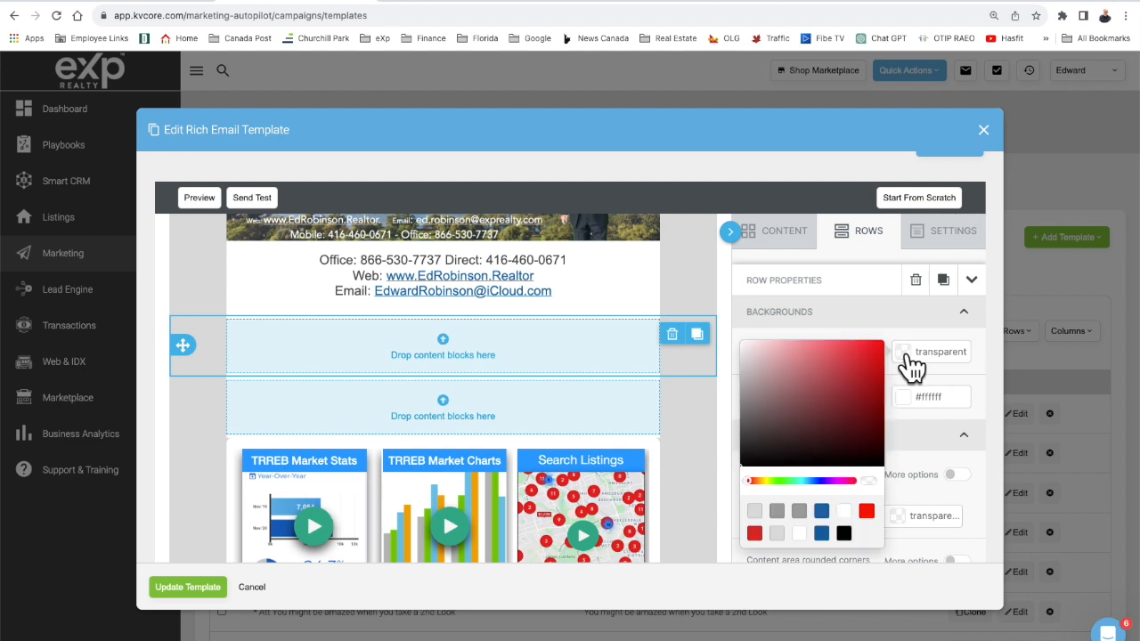
click(775, 511)
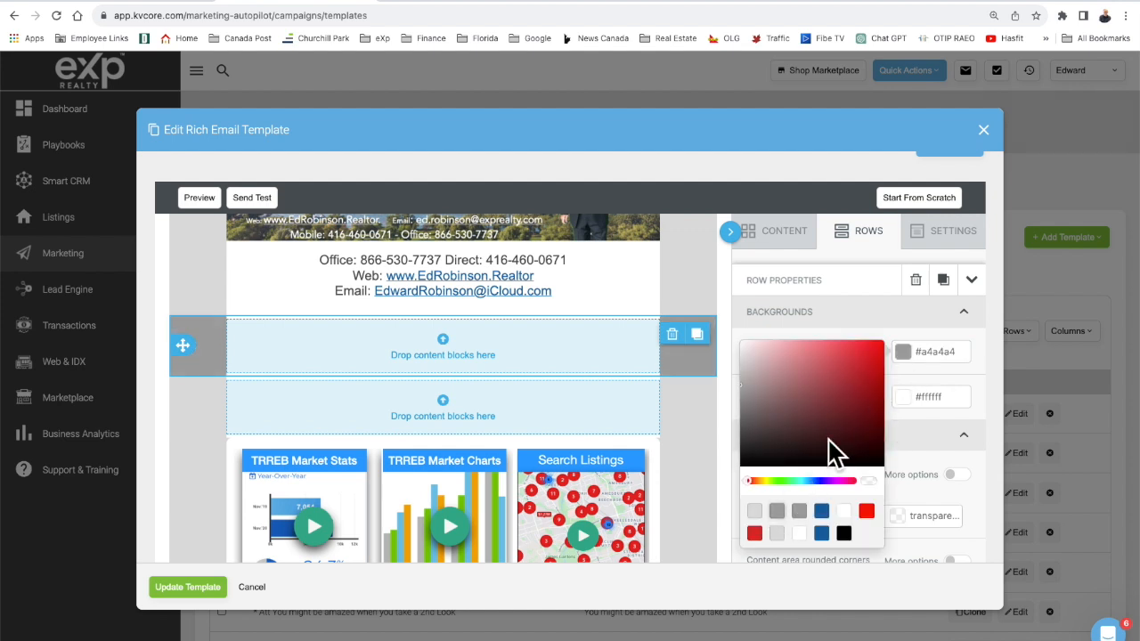
click(755, 513)
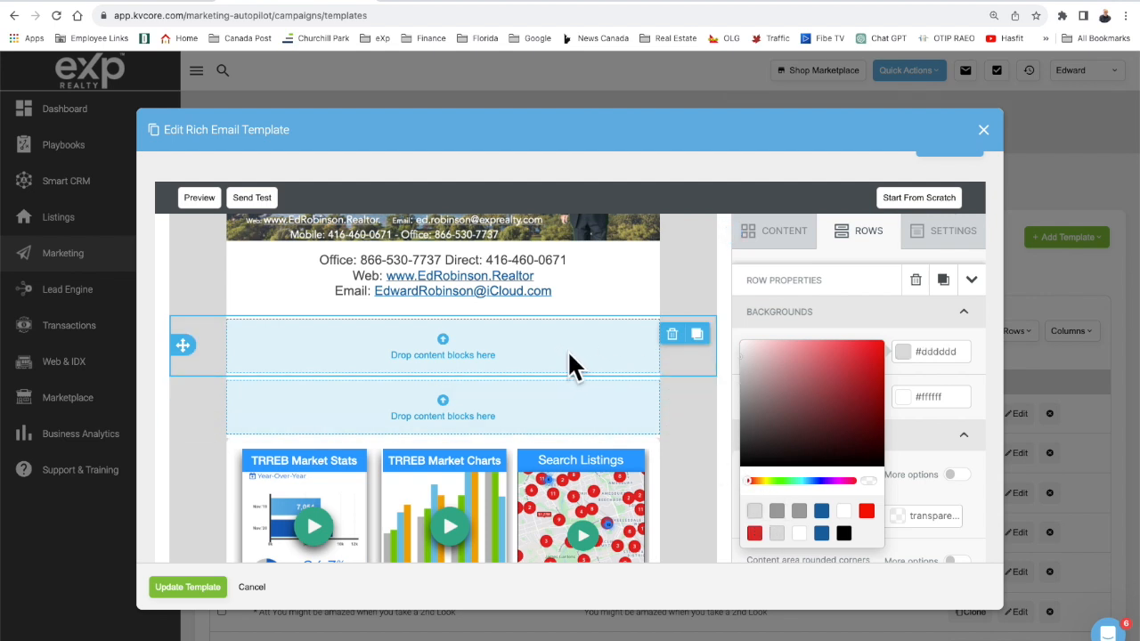
click(922, 398)
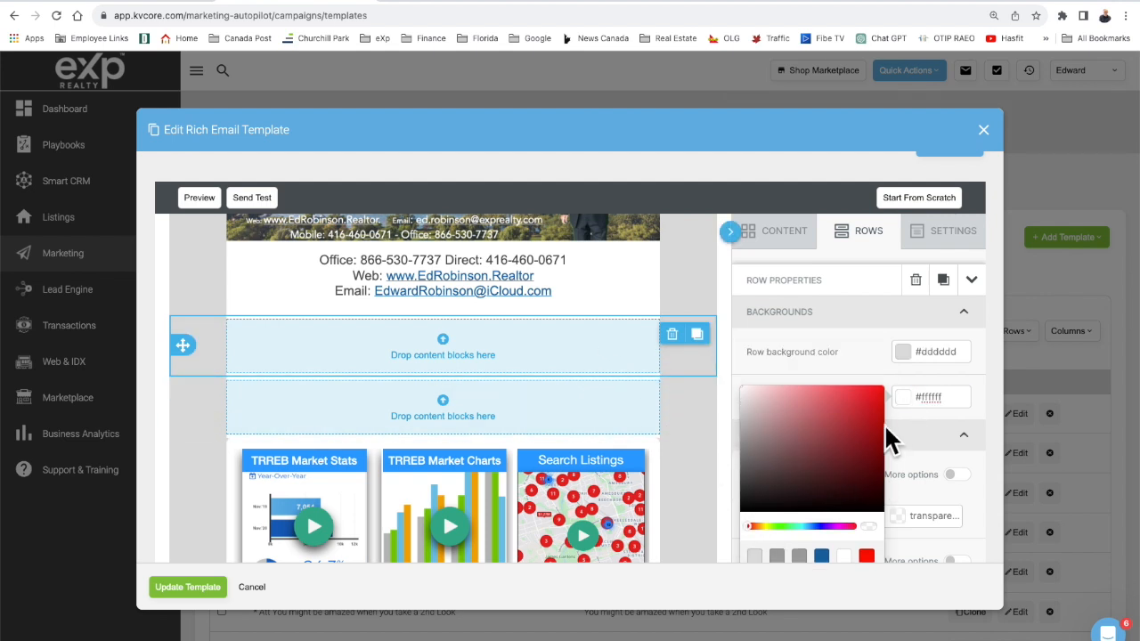
click(776, 558)
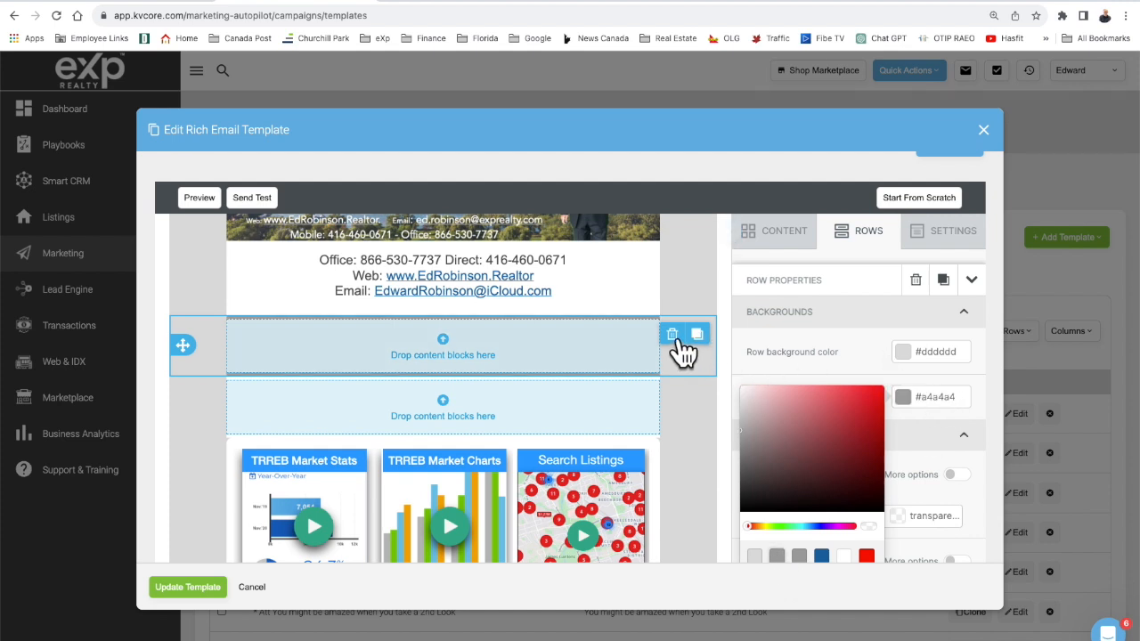
click(635, 349)
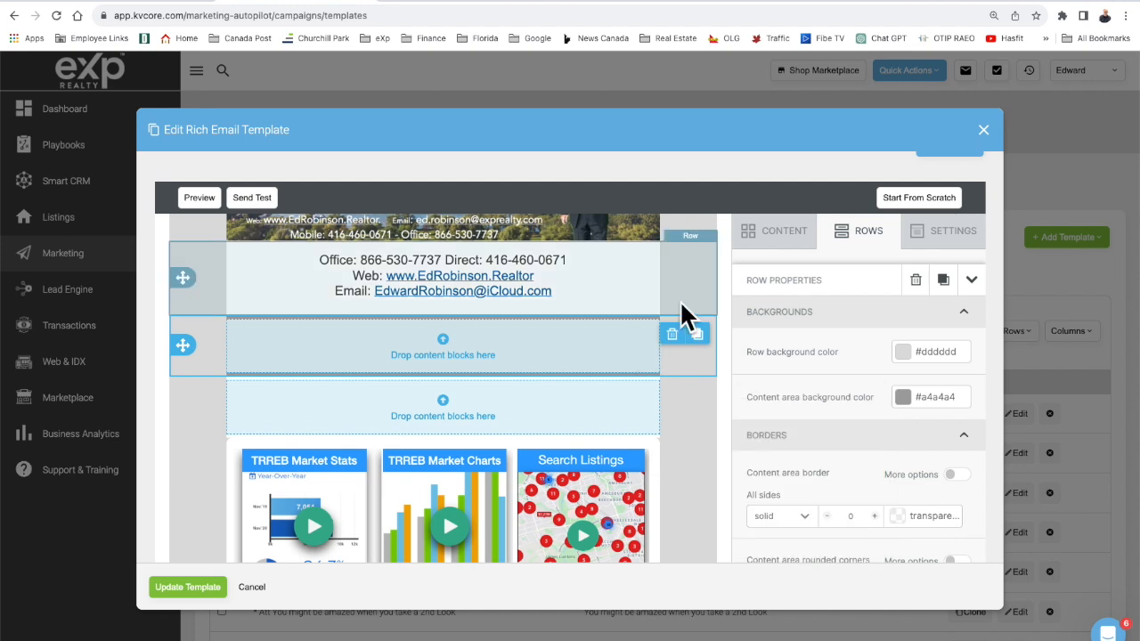
Drag a Video block into the grey row.
click(770, 233)
scroll(850, 445, down, 3)
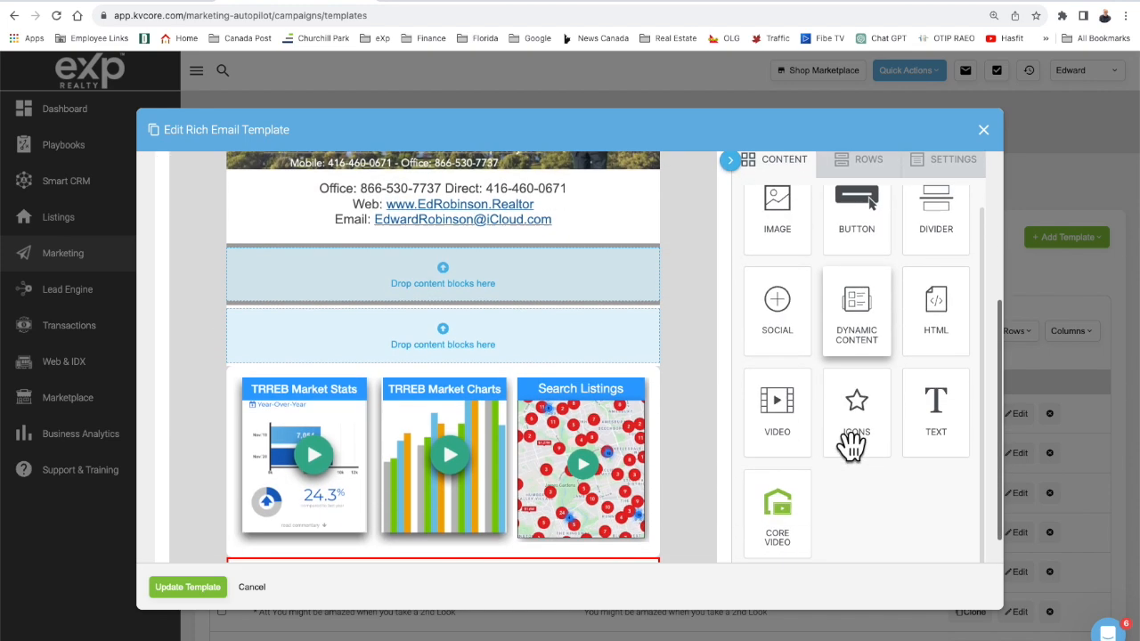
drag(779, 383, 509, 239)
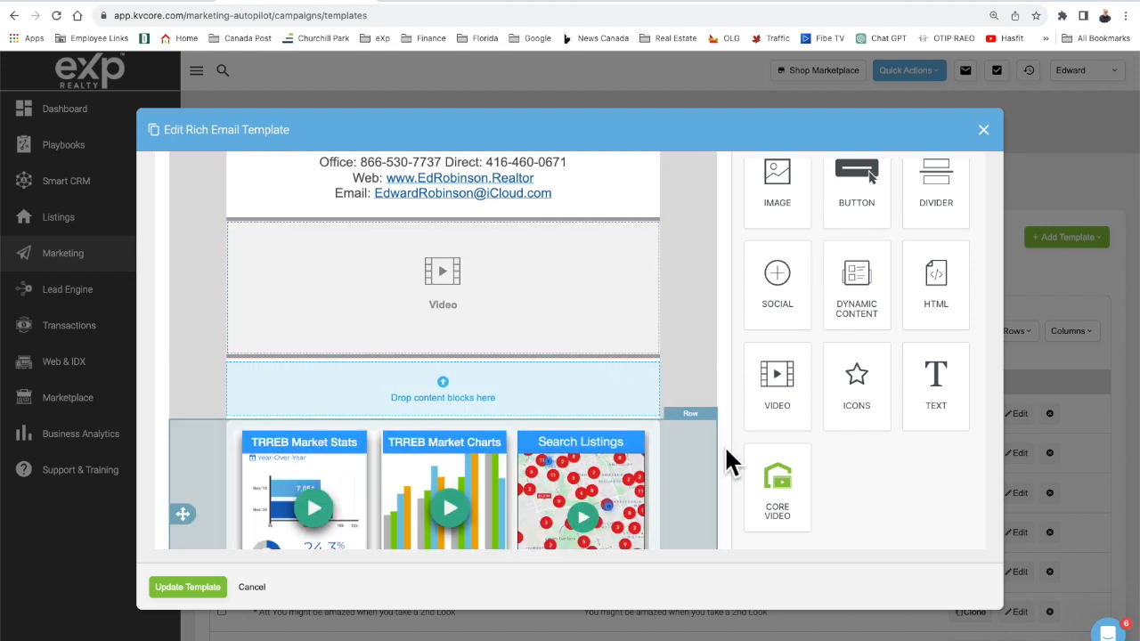
Delete the grey row holding the Video block and confirm the deletion.
drag(773, 488, 527, 301)
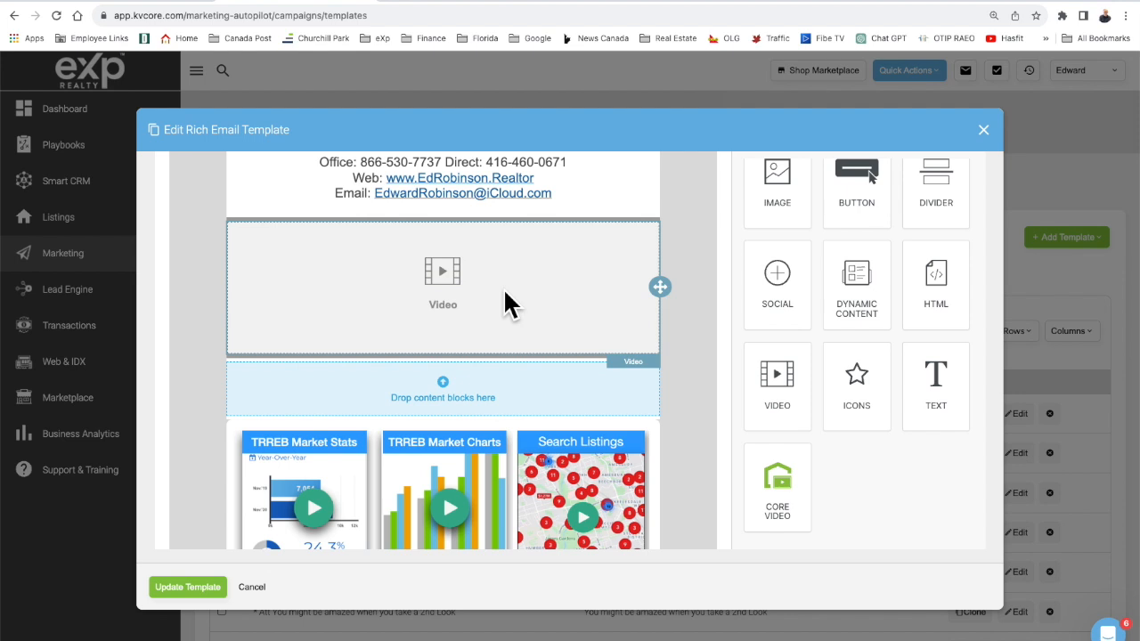
click(694, 325)
click(671, 237)
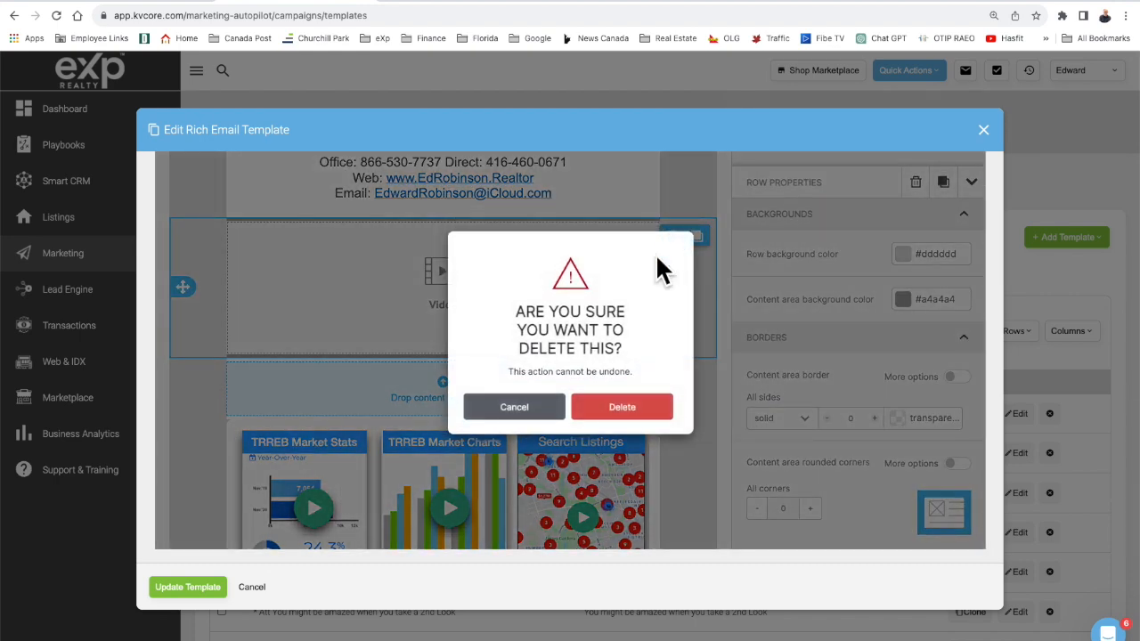
click(613, 412)
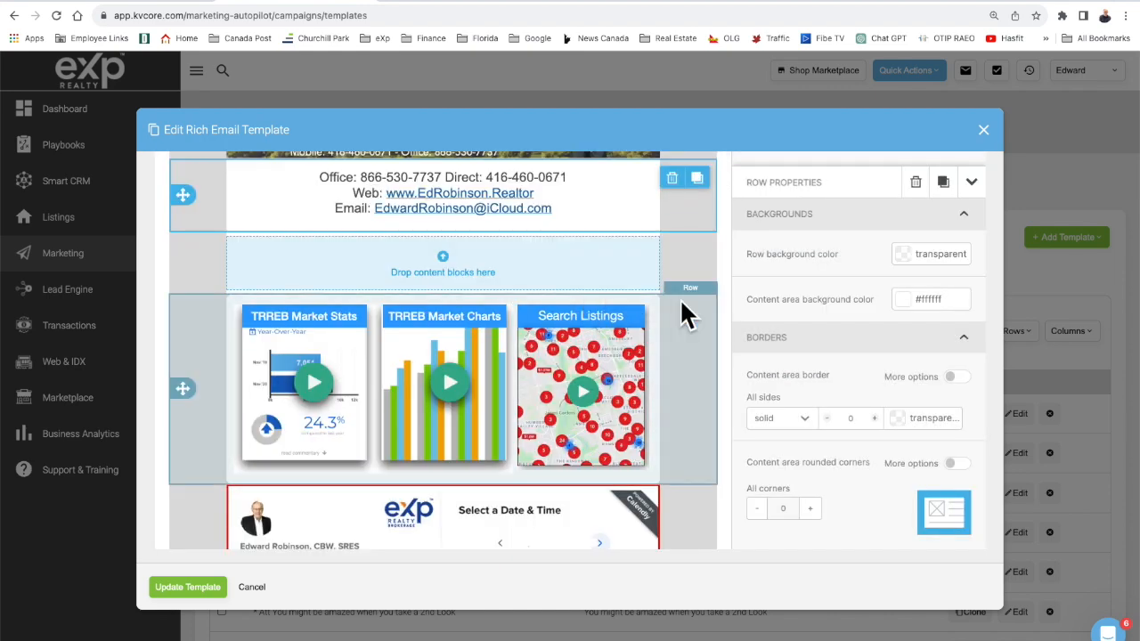
scroll(861, 426, down, 3)
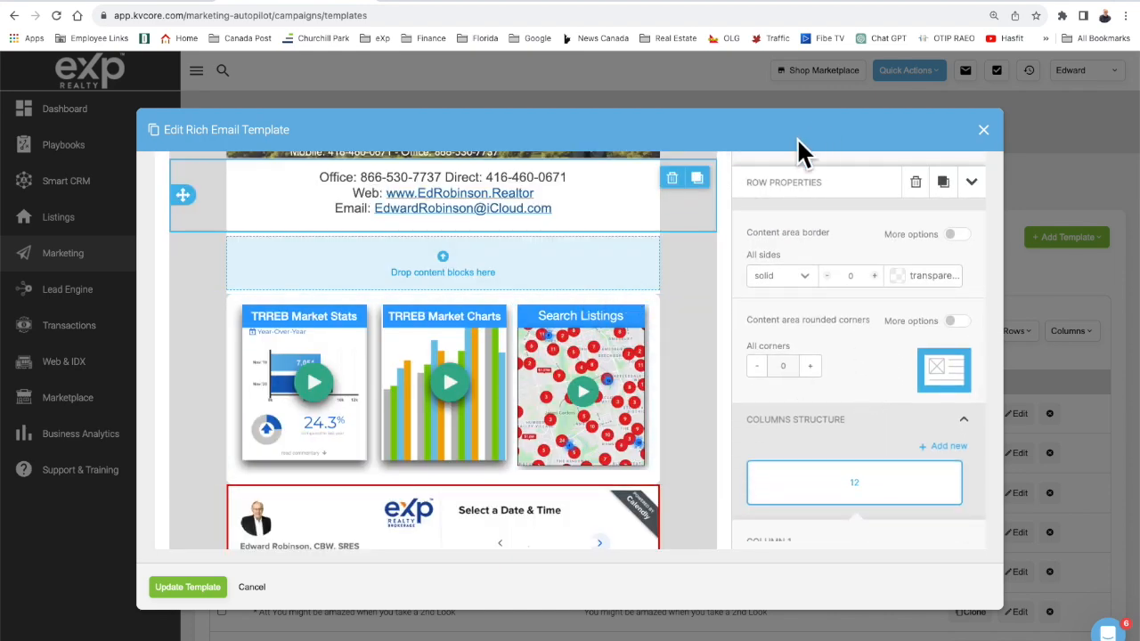
scroll(793, 170, up, 5)
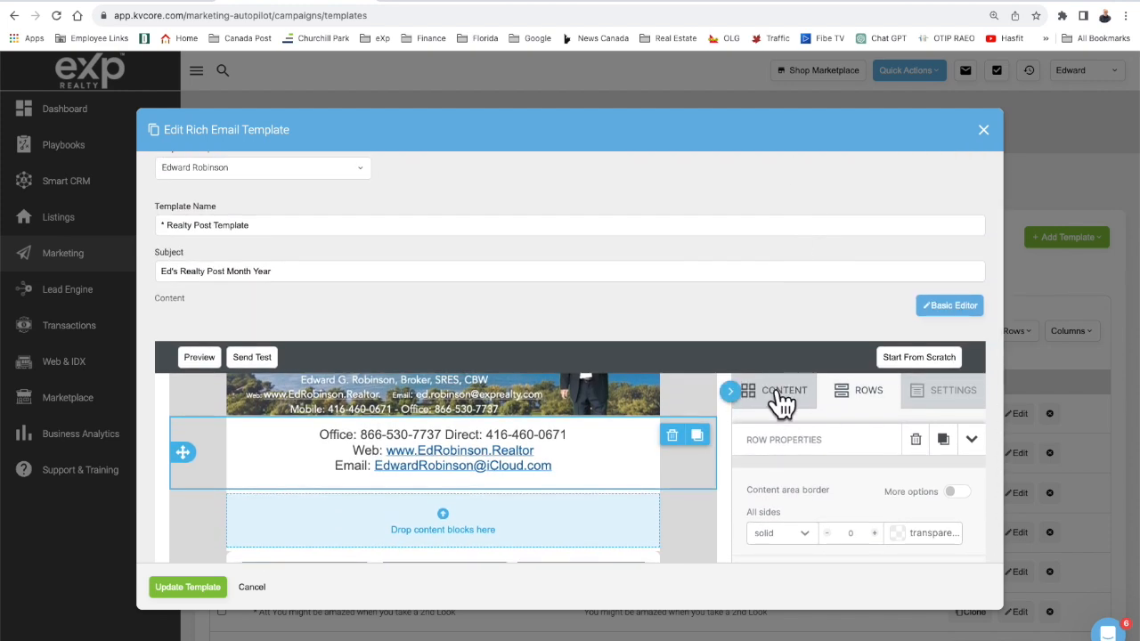
Drop an HTML block into the empty row above the TRREB tiles and open a new browser tab.
click(782, 402)
scroll(529, 483, down, 3)
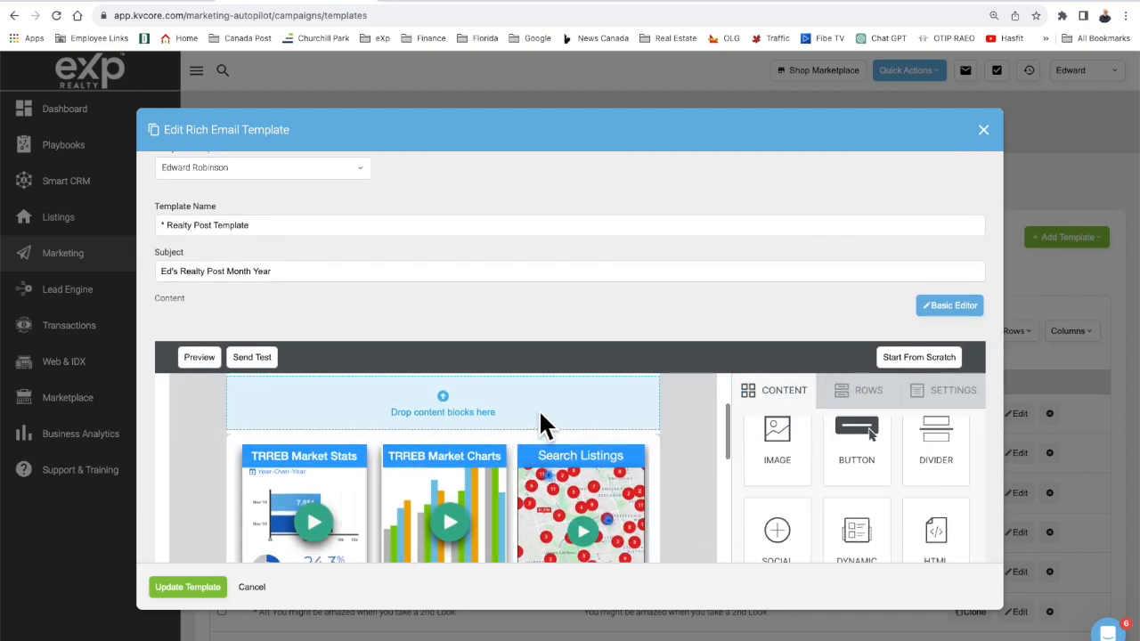
scroll(728, 470, down, 2)
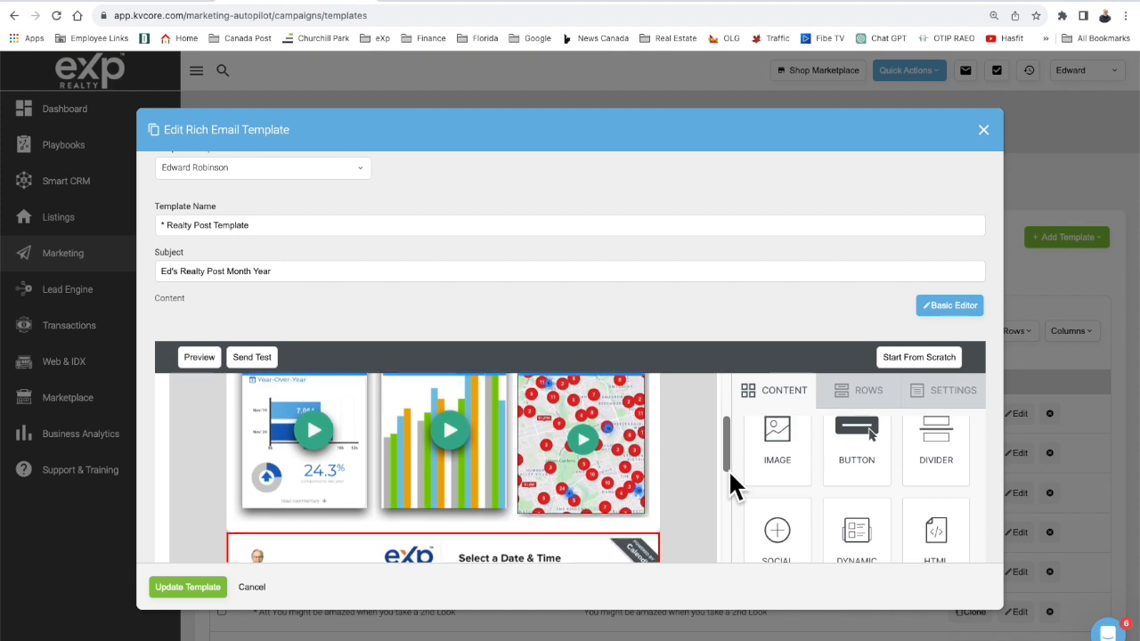
scroll(729, 469, up, 1)
scroll(730, 471, up, 1)
scroll(703, 287, down, 3)
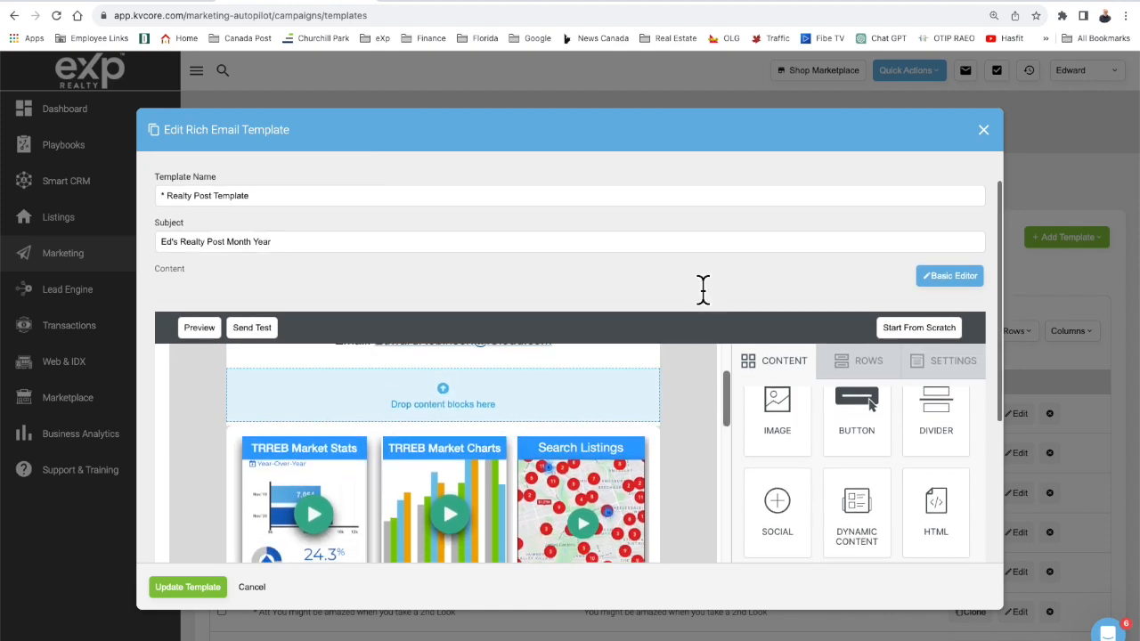
scroll(702, 287, up, 1)
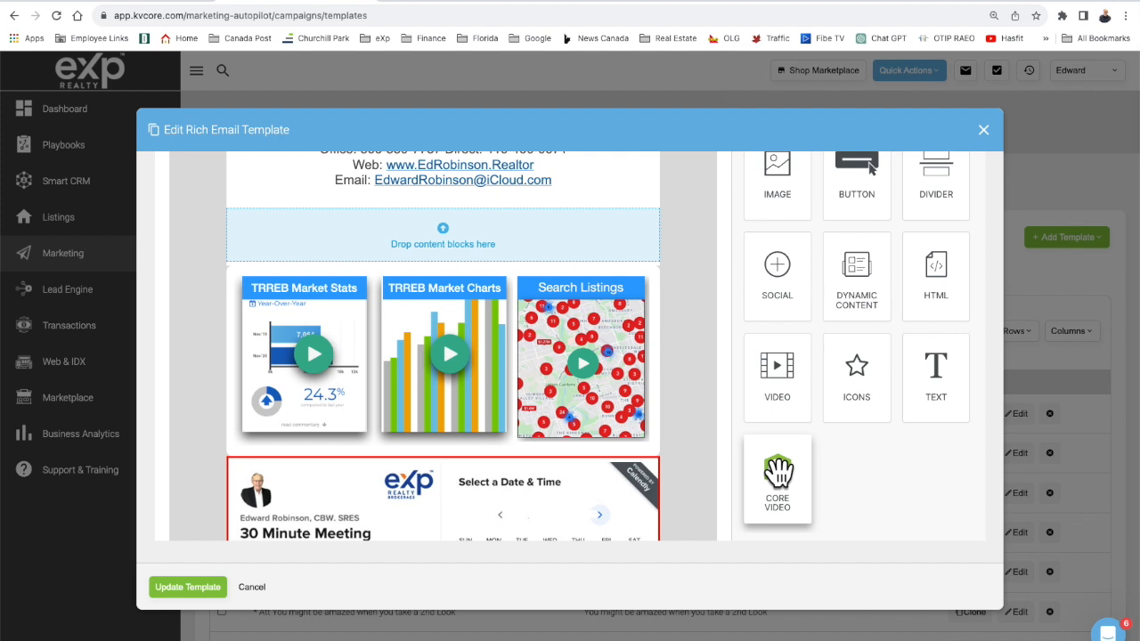
mouse_move(777, 472)
mouse_down()
mouse_move(751, 445)
mouse_move(755, 465)
mouse_move(775, 466)
mouse_up()
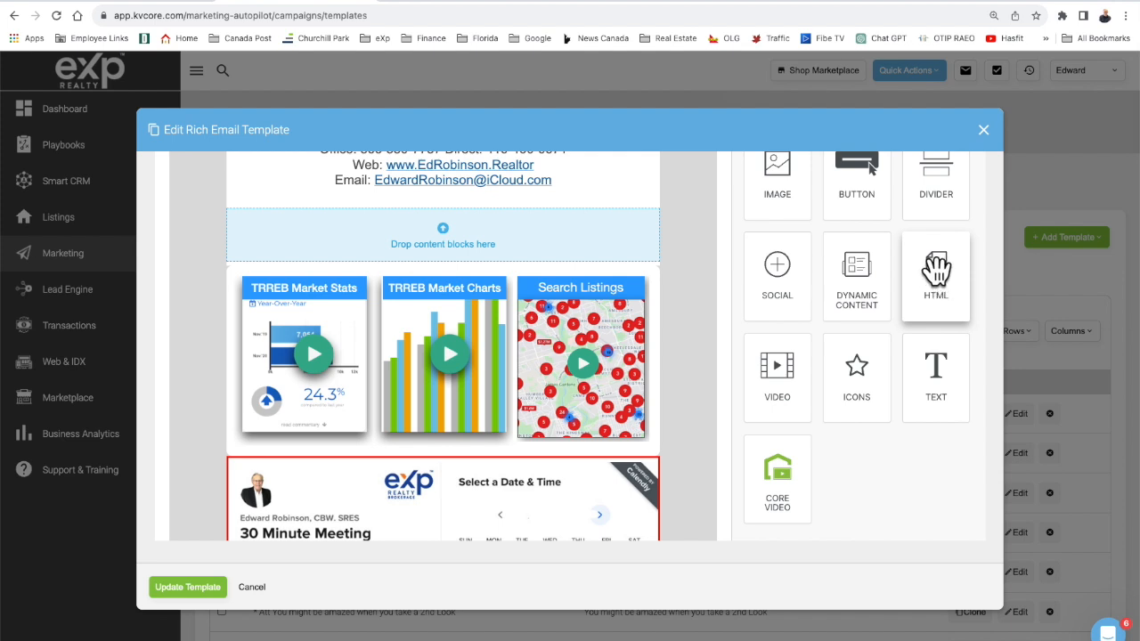
drag(935, 267, 530, 224)
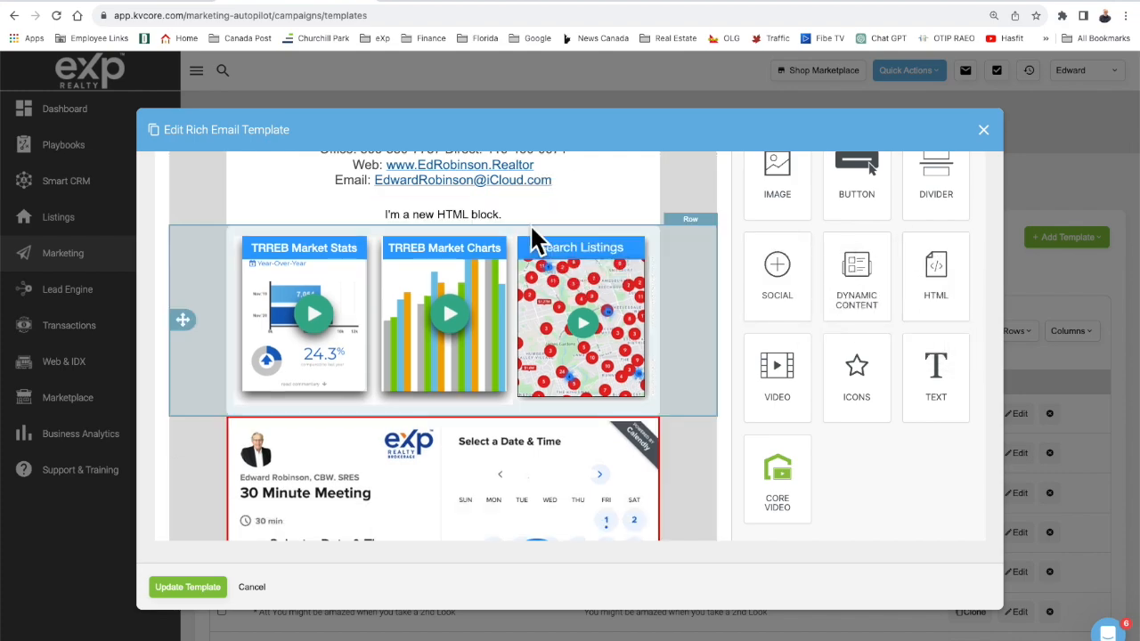
click(386, 1)
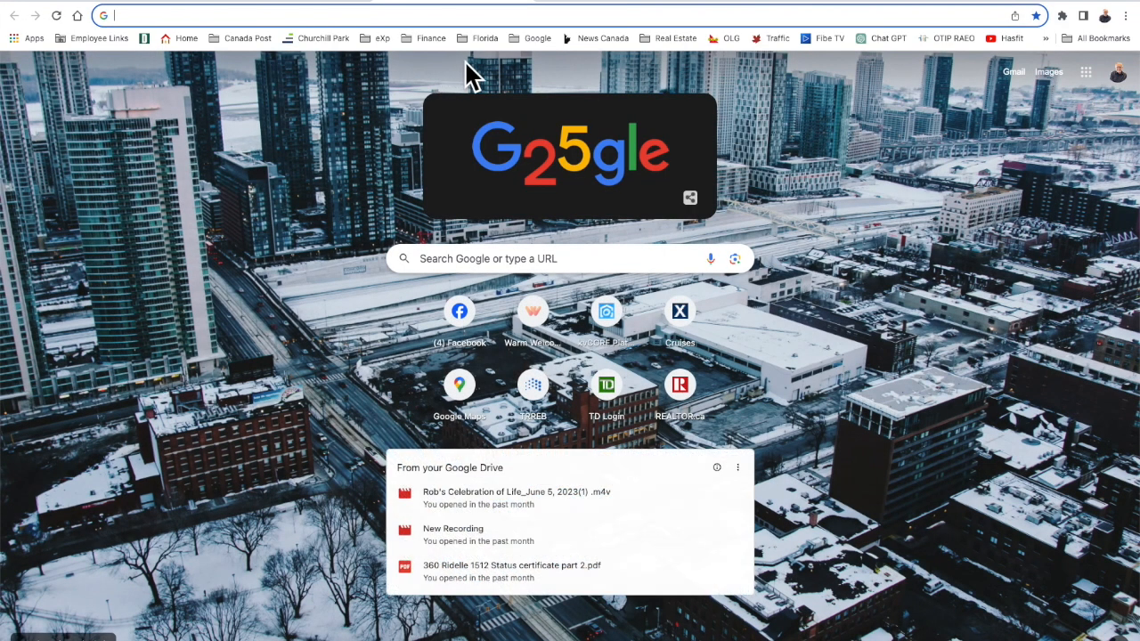
In Warm Welcome's widgets, copy the email code for the iPad For Real Estate eBook video.
click(378, 38)
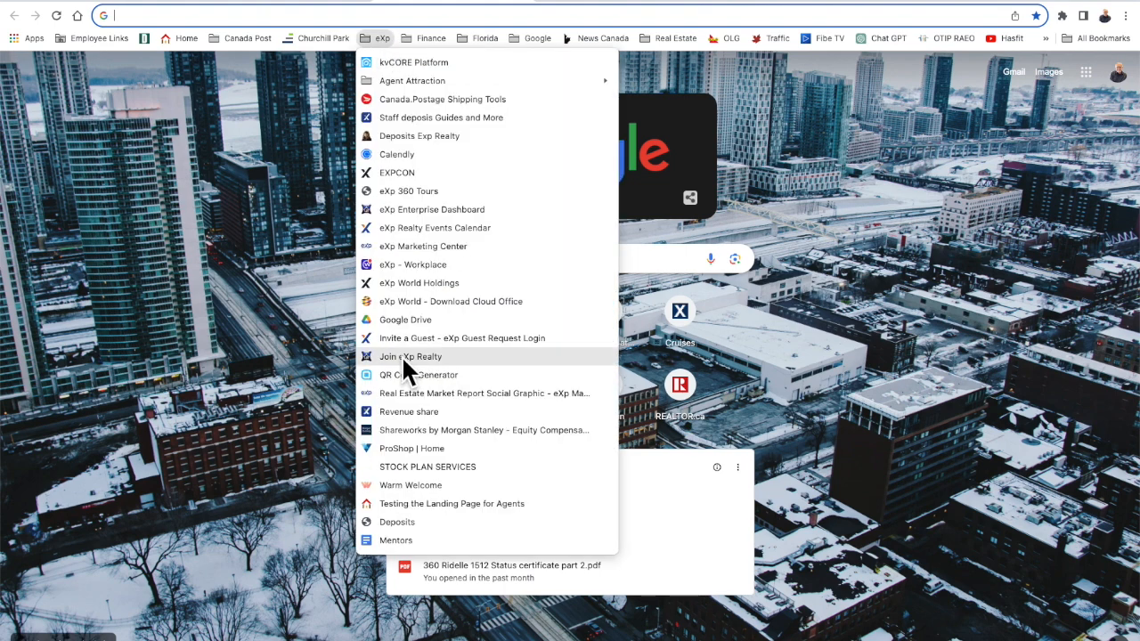
click(397, 486)
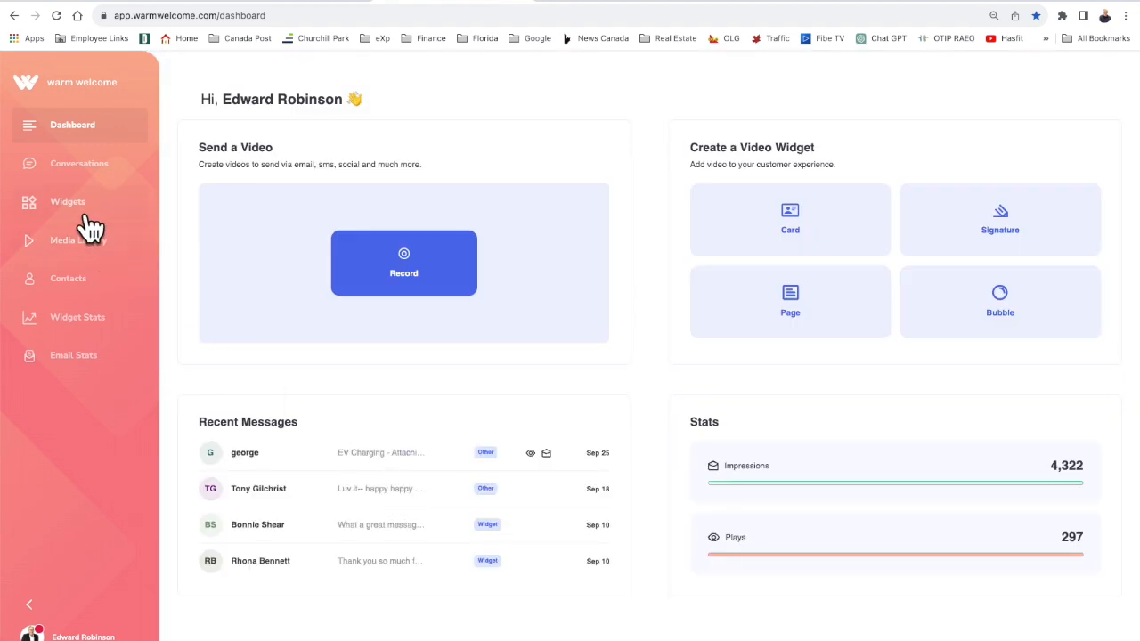
click(85, 215)
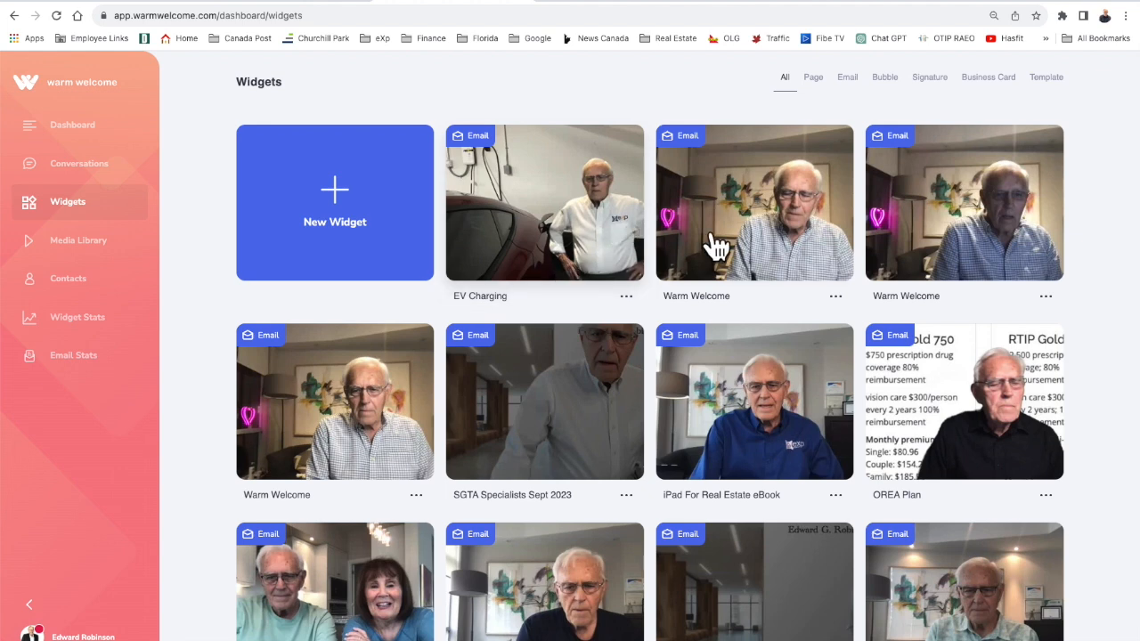
click(746, 428)
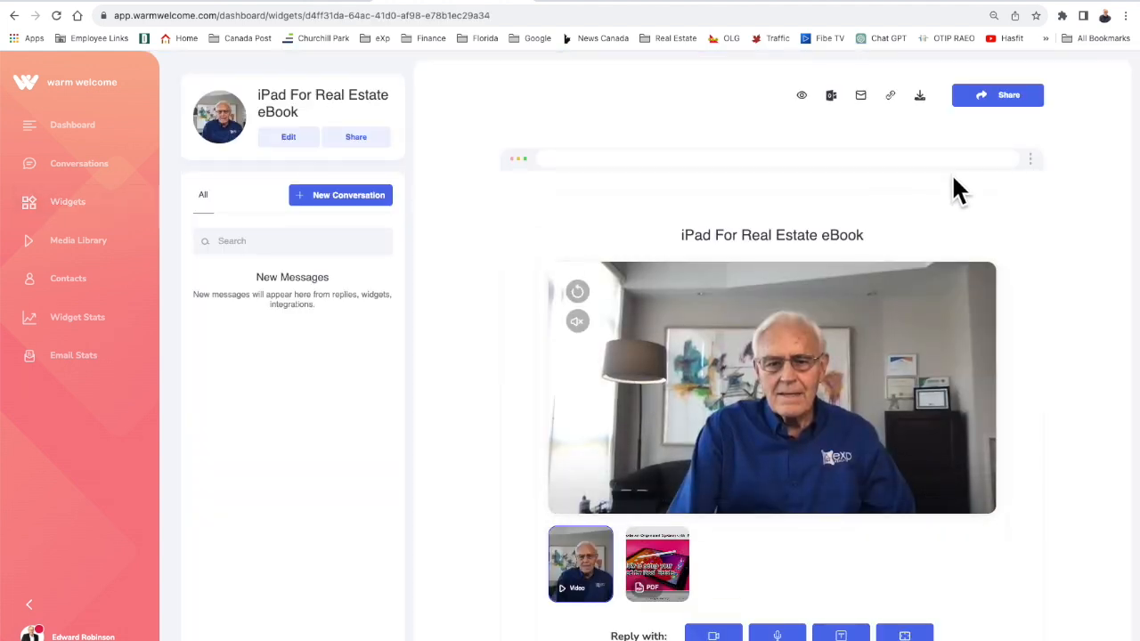
click(999, 95)
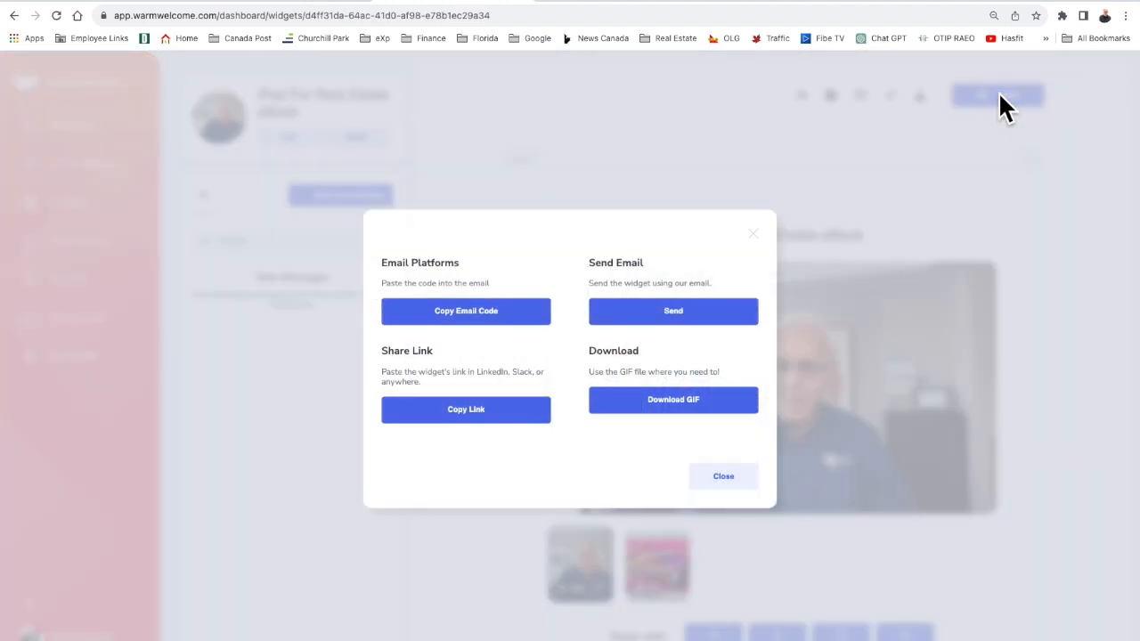
click(474, 321)
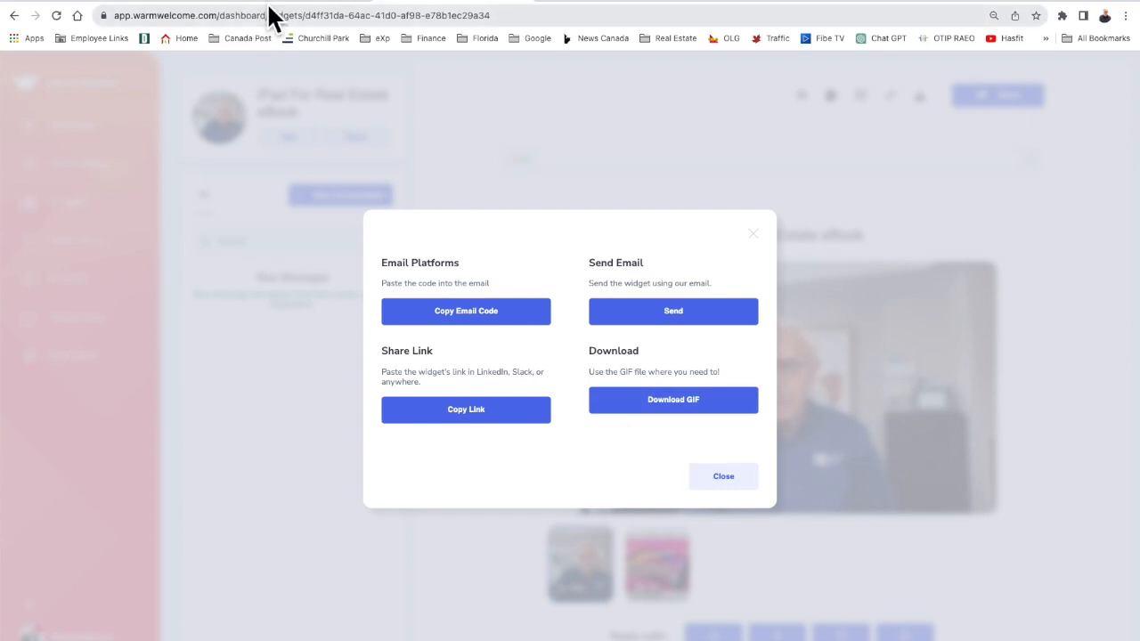
click(711, 476)
Replace the 'I'm a new HTML block' placeholder code with the pasted Warm Welcome video code.
click(286, 1)
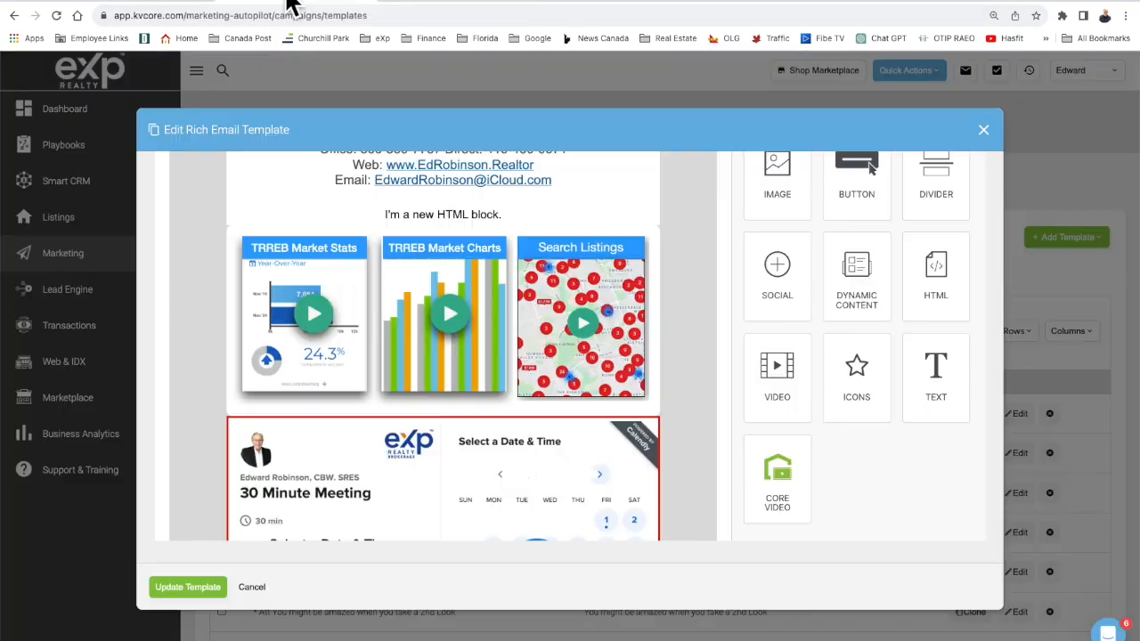
scroll(608, 392, up, 2)
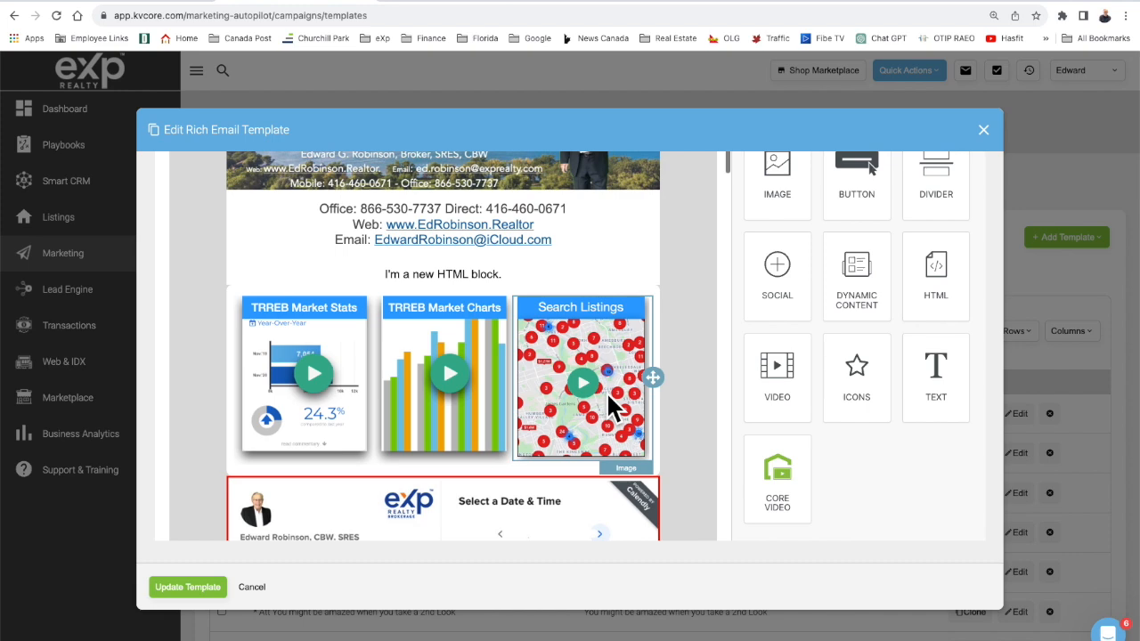
scroll(607, 392, down, 4)
scroll(606, 392, up, 2)
scroll(606, 392, up, 2)
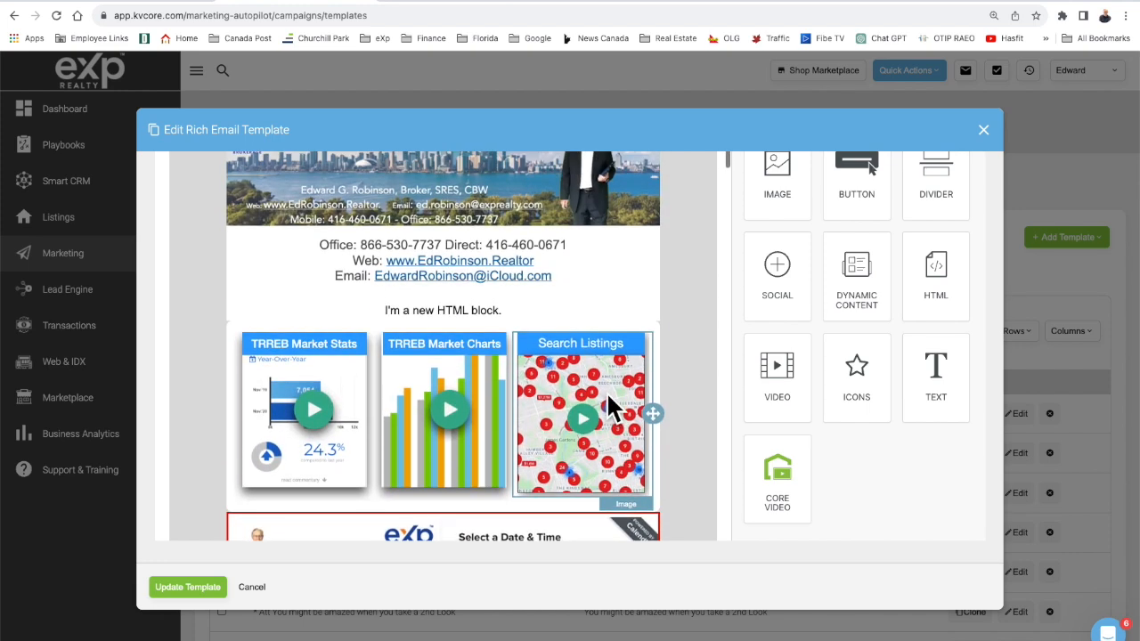
click(578, 305)
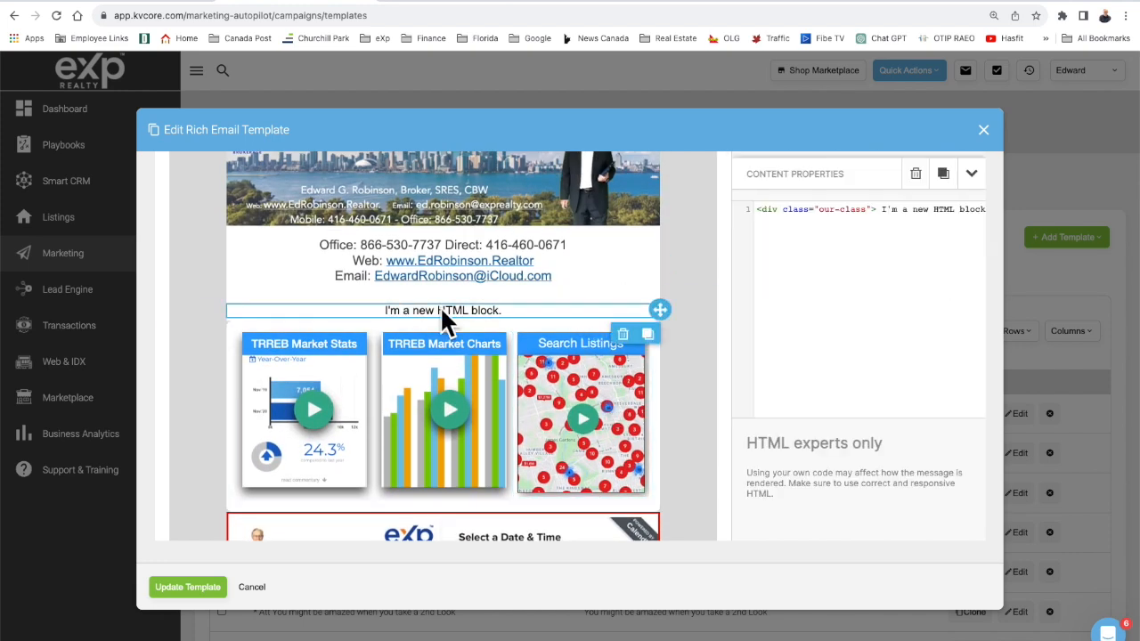
click(803, 283)
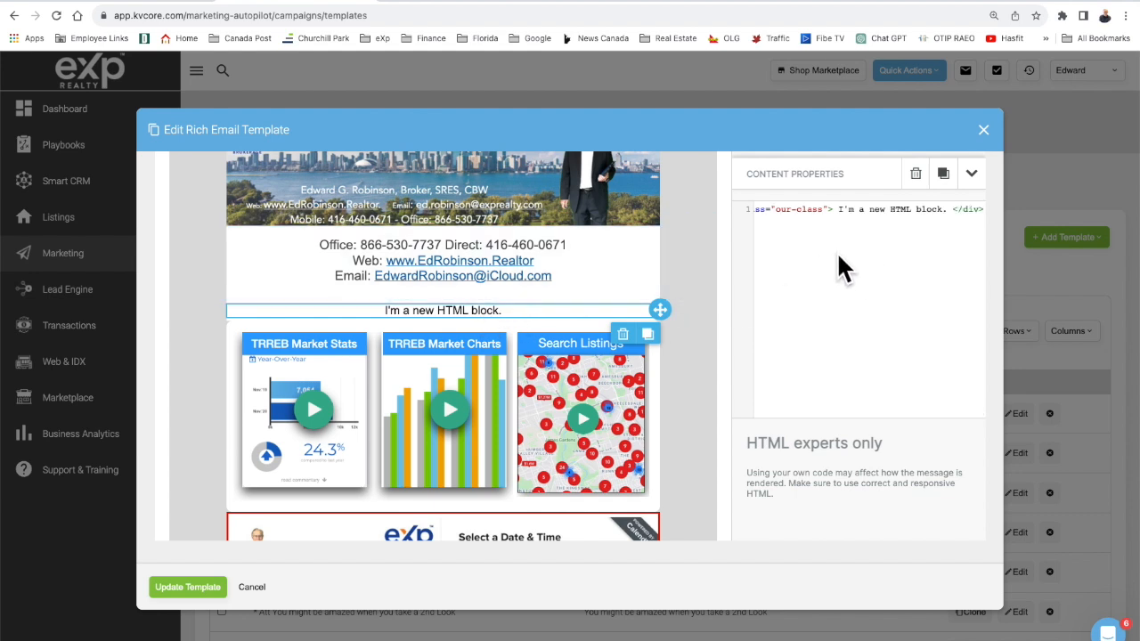
key(ctrl+a)
key(BackSpace)
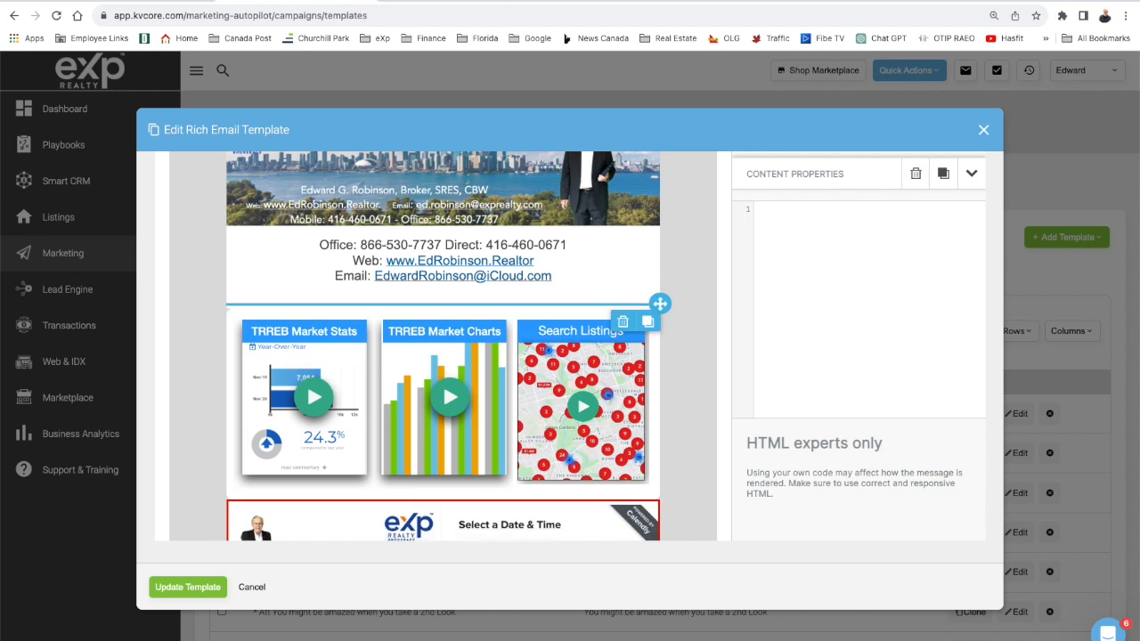
key(ctrl+v)
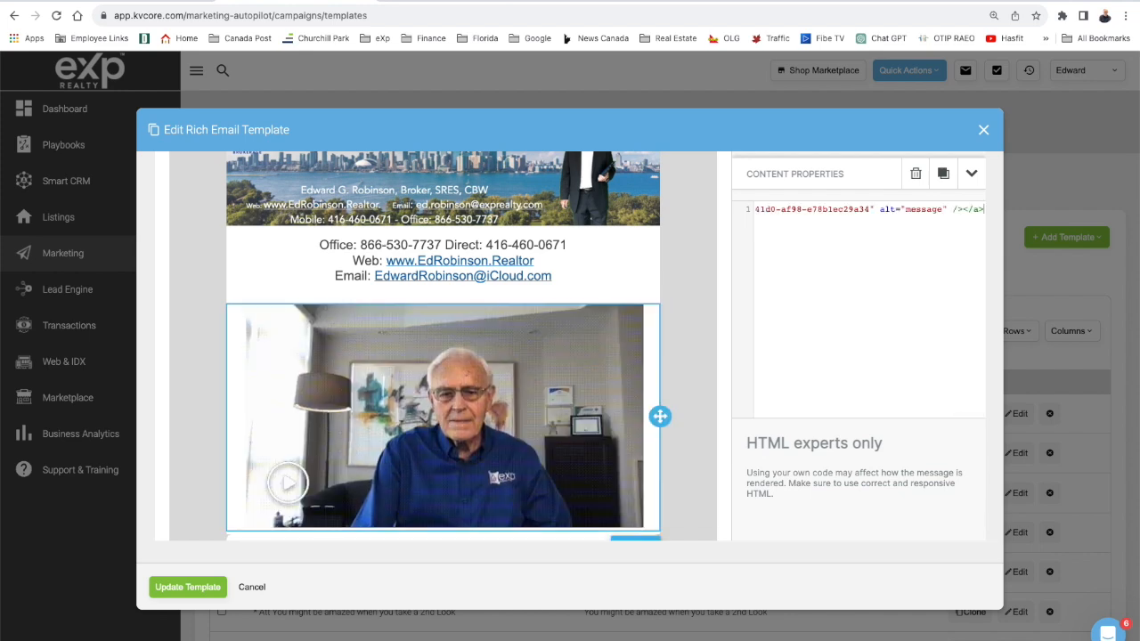
scroll(490, 443, down, 1)
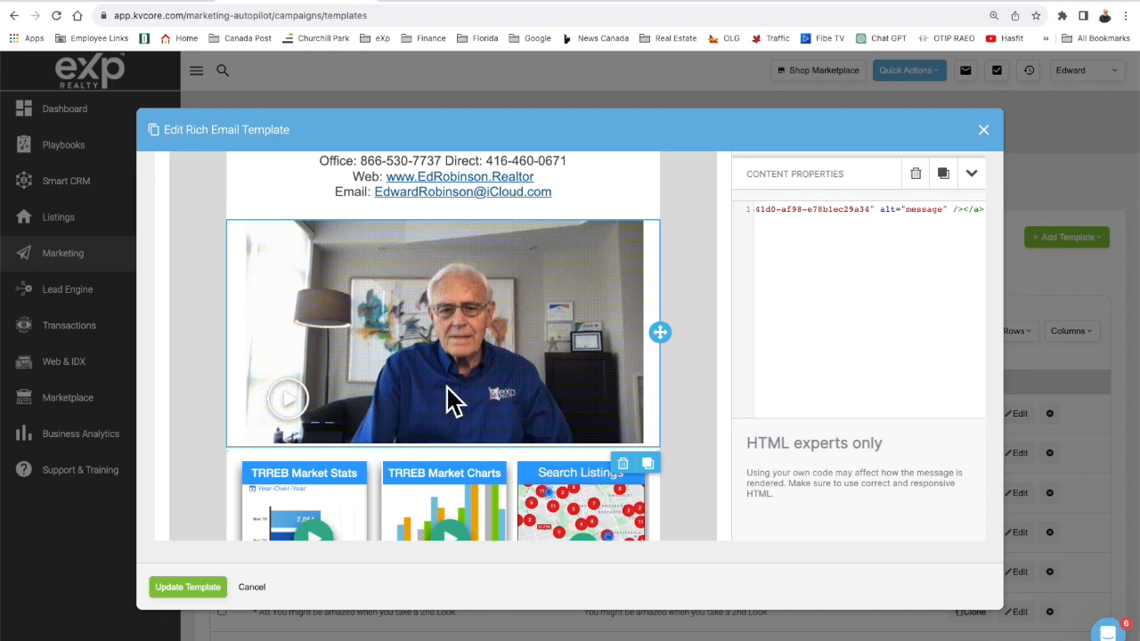
scroll(445, 400, down, 4)
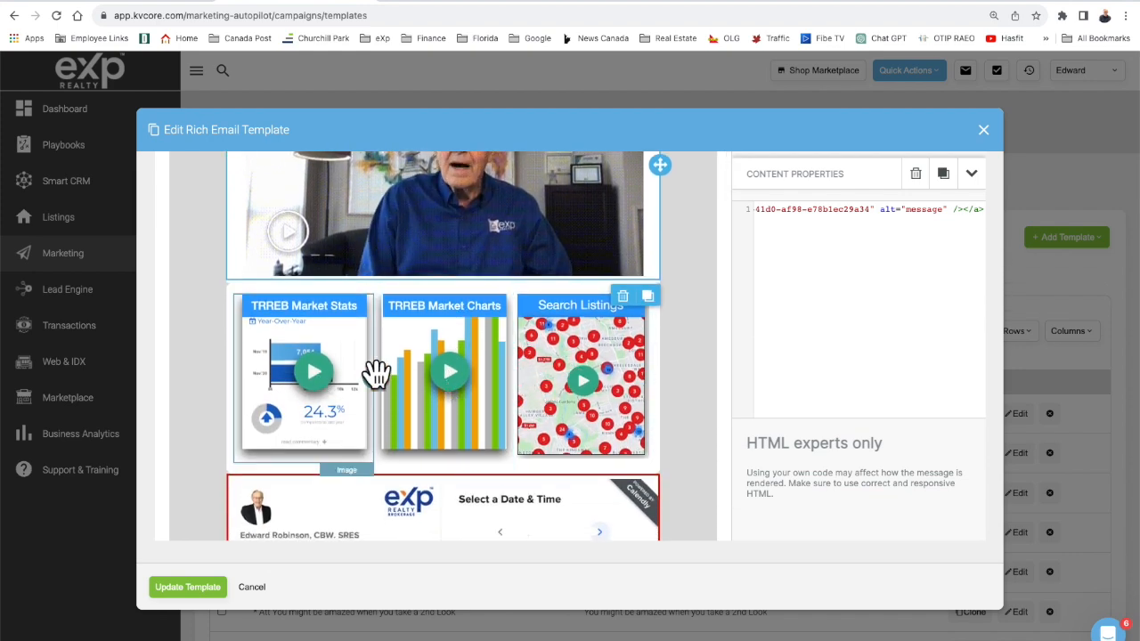
scroll(839, 231, up, 1)
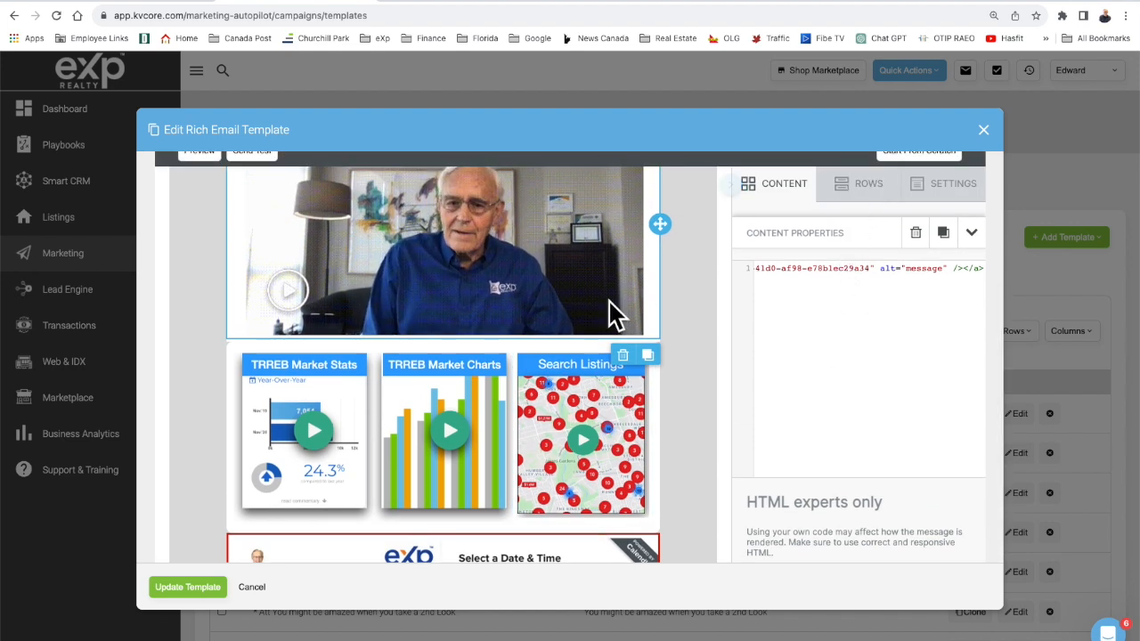
Add a single-column and a three-column row below the video, filled with Image and Icons blocks.
click(845, 183)
drag(839, 255, 463, 337)
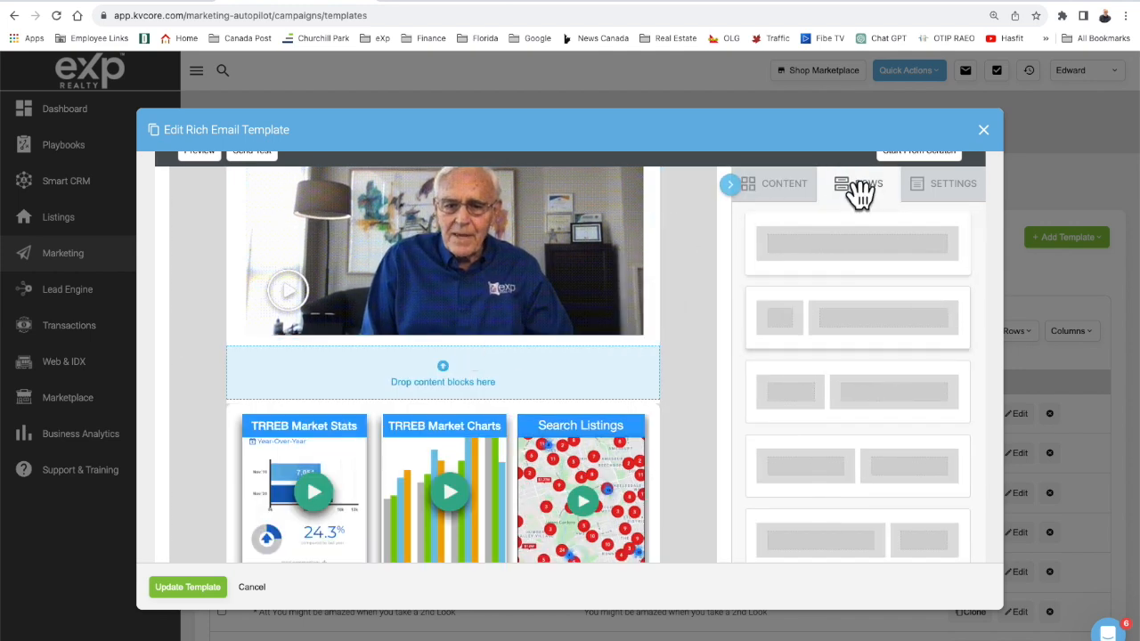
scroll(822, 415, down, 3)
scroll(823, 416, down, 6)
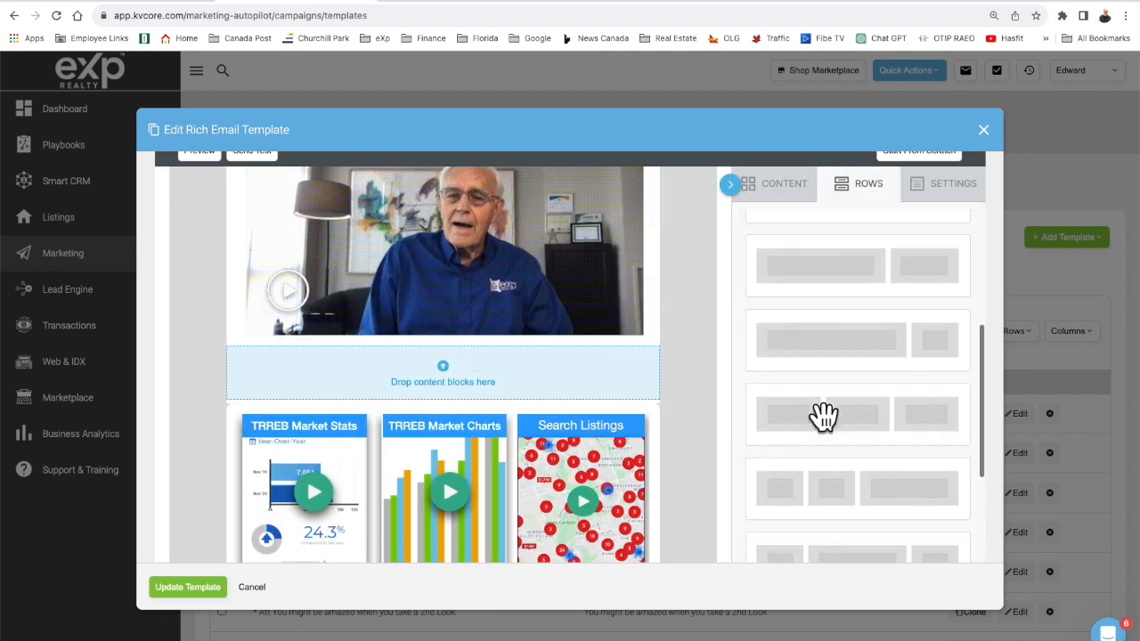
drag(850, 365, 531, 369)
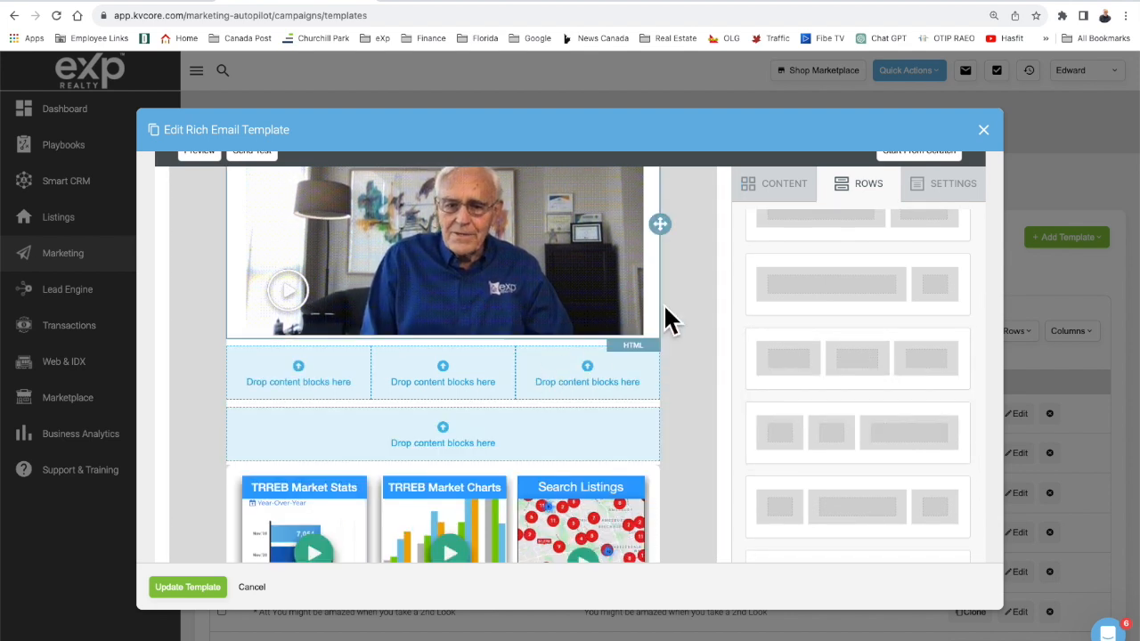
click(776, 191)
drag(775, 256, 267, 367)
drag(774, 265, 614, 375)
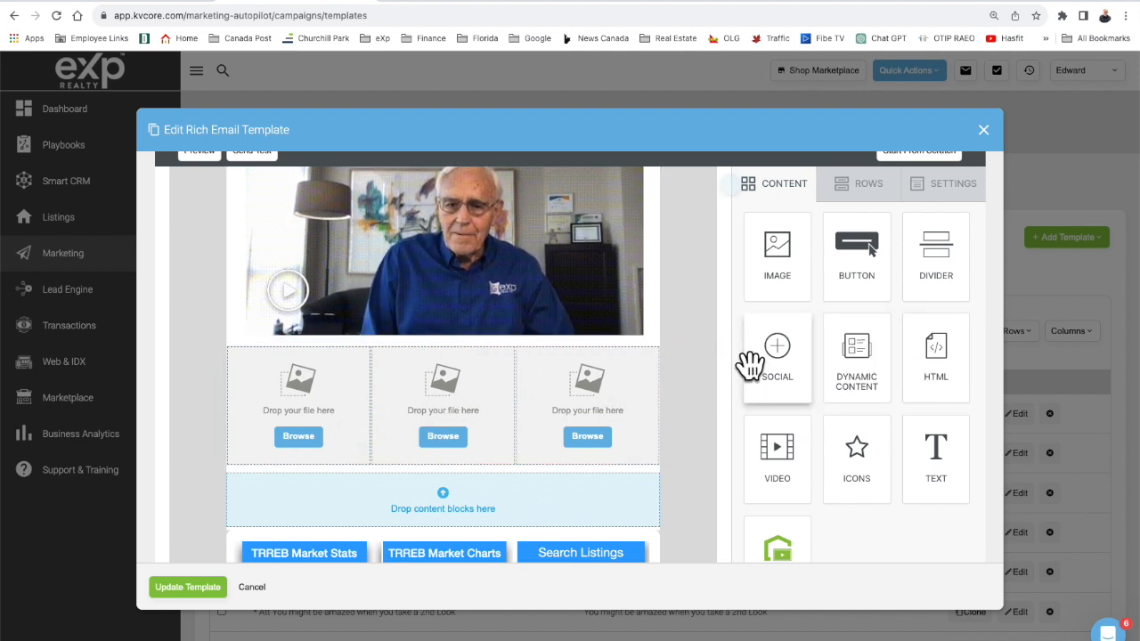
drag(851, 453, 611, 461)
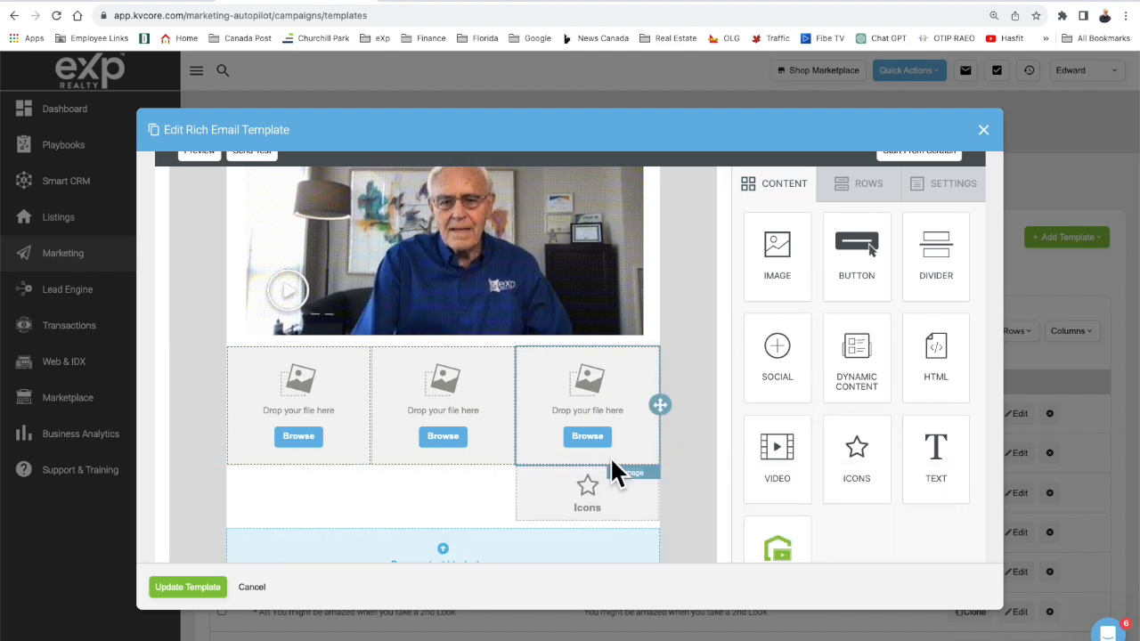
Delete the three-column image row, confirming Delete.
click(675, 401)
click(674, 361)
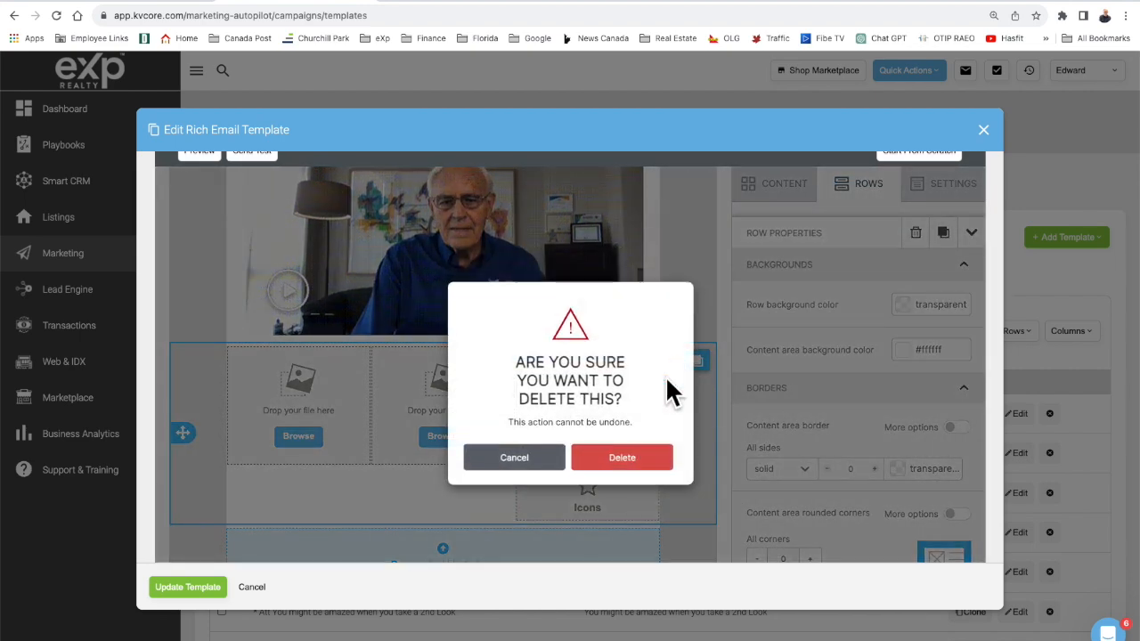
click(603, 472)
scroll(603, 471, down, 5)
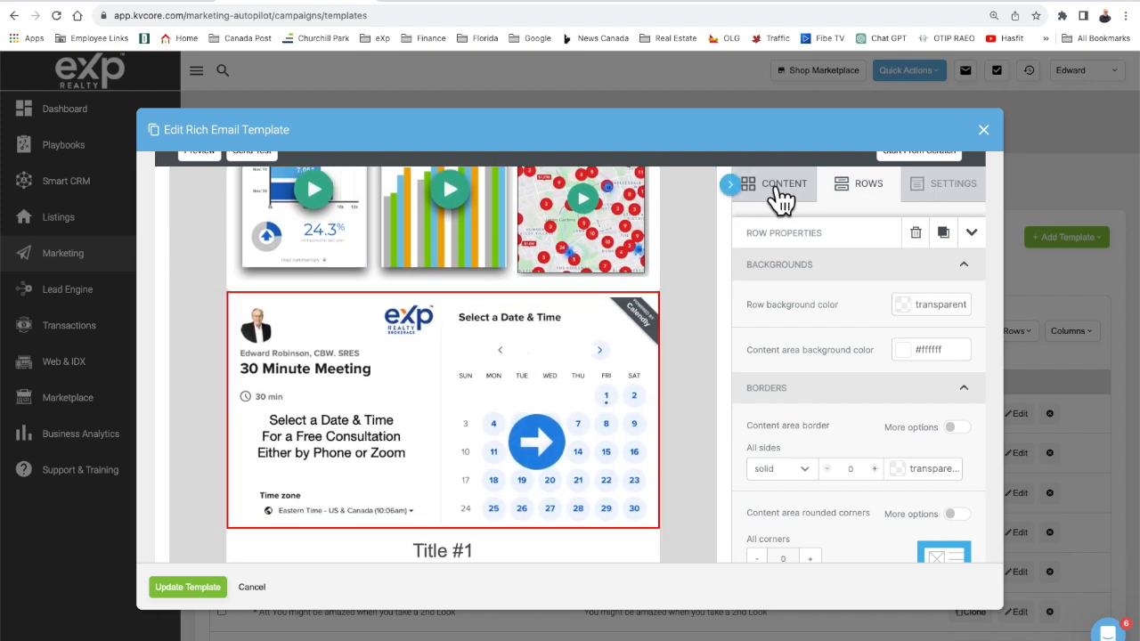
Add an empty row with an Image block above the calendar banner.
click(851, 187)
drag(832, 242, 611, 289)
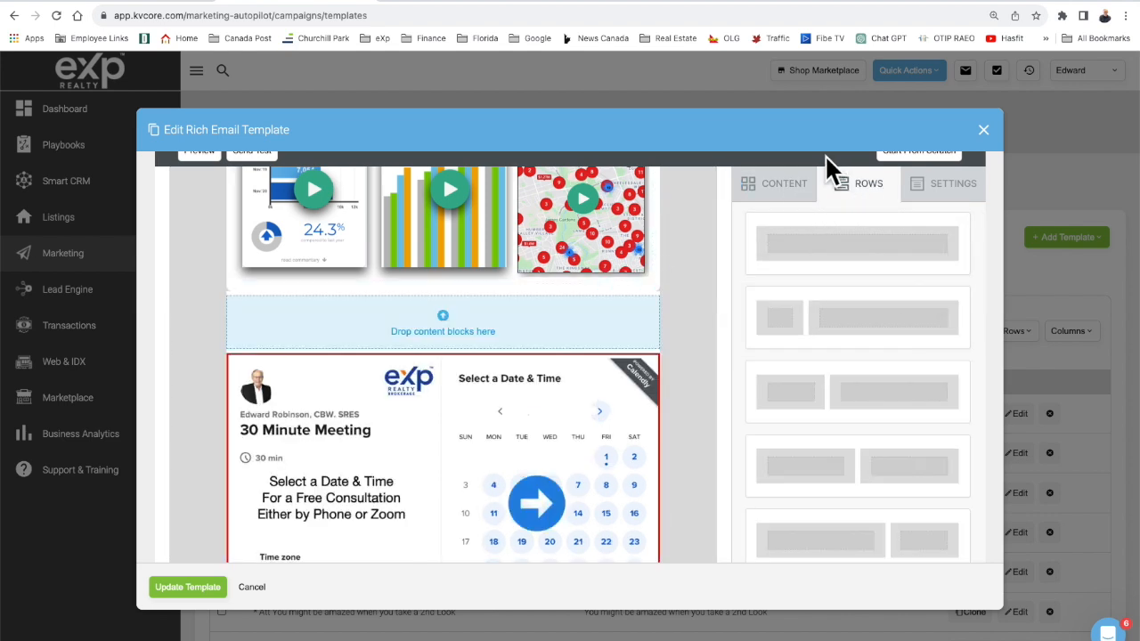
click(782, 188)
drag(773, 255, 575, 304)
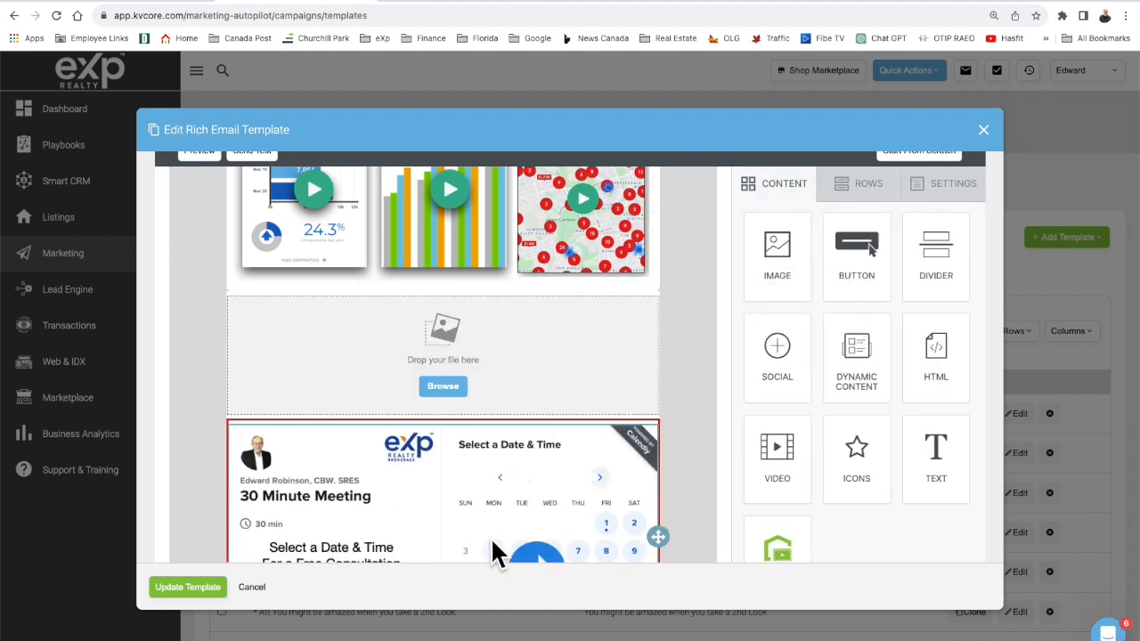
Inspect the 30 Minute Meeting calendar image's settings and source address.
click(519, 500)
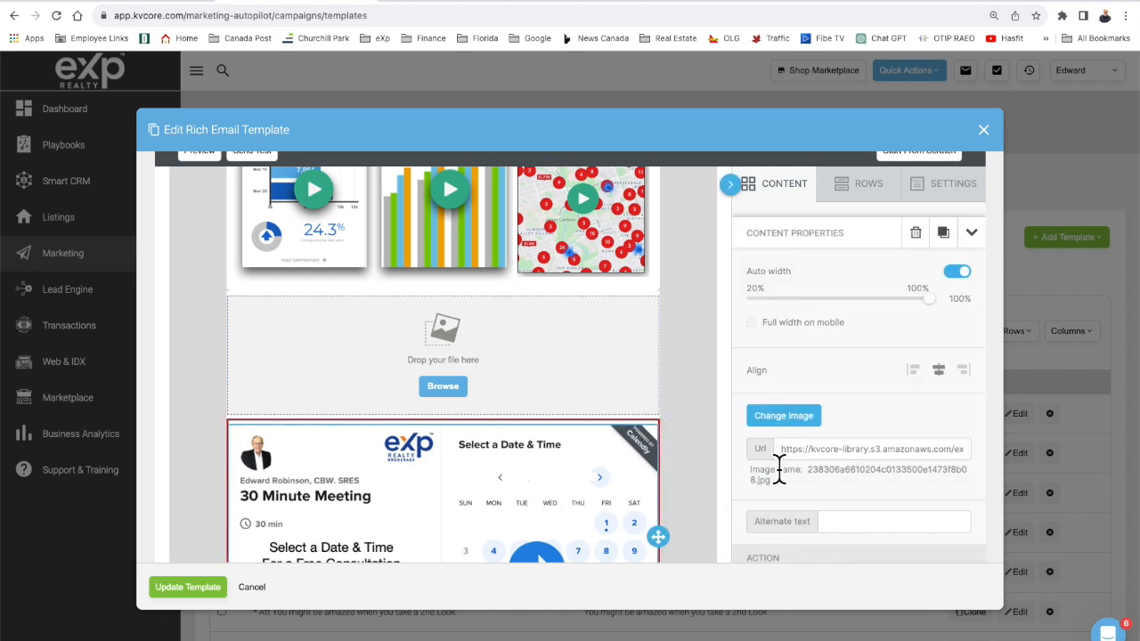
scroll(779, 472, down, 3)
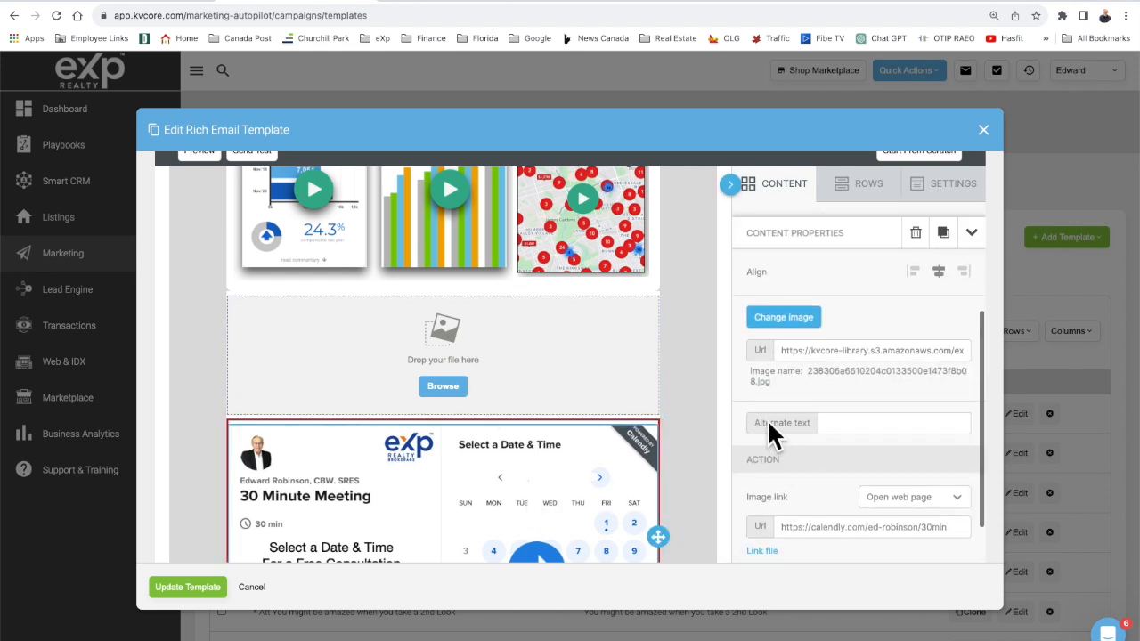
click(781, 359)
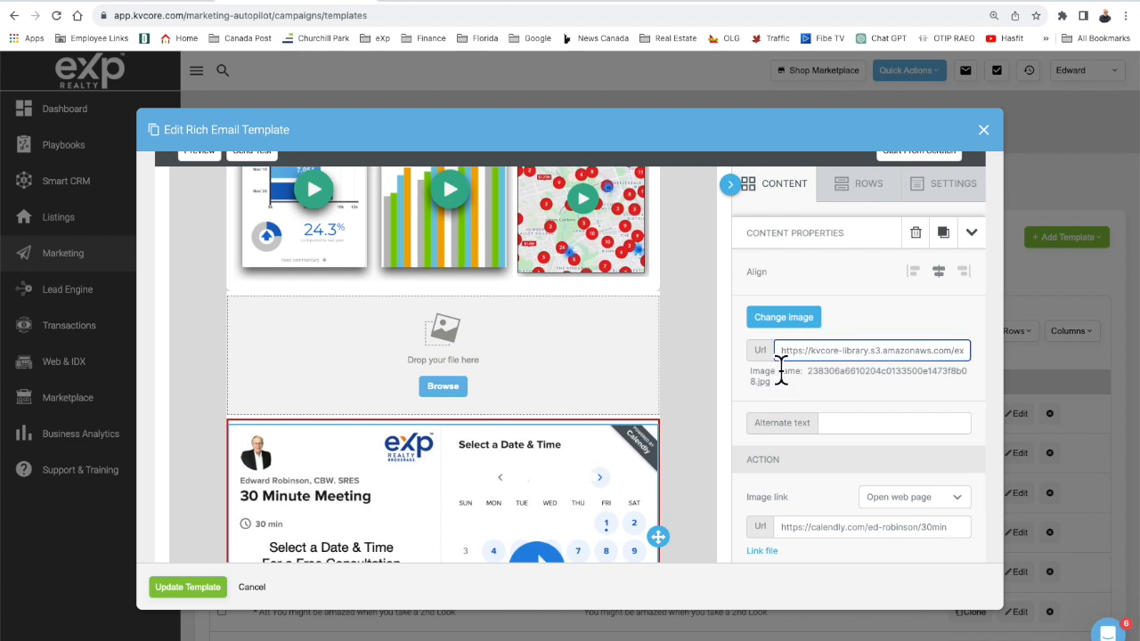
scroll(781, 370, down, 3)
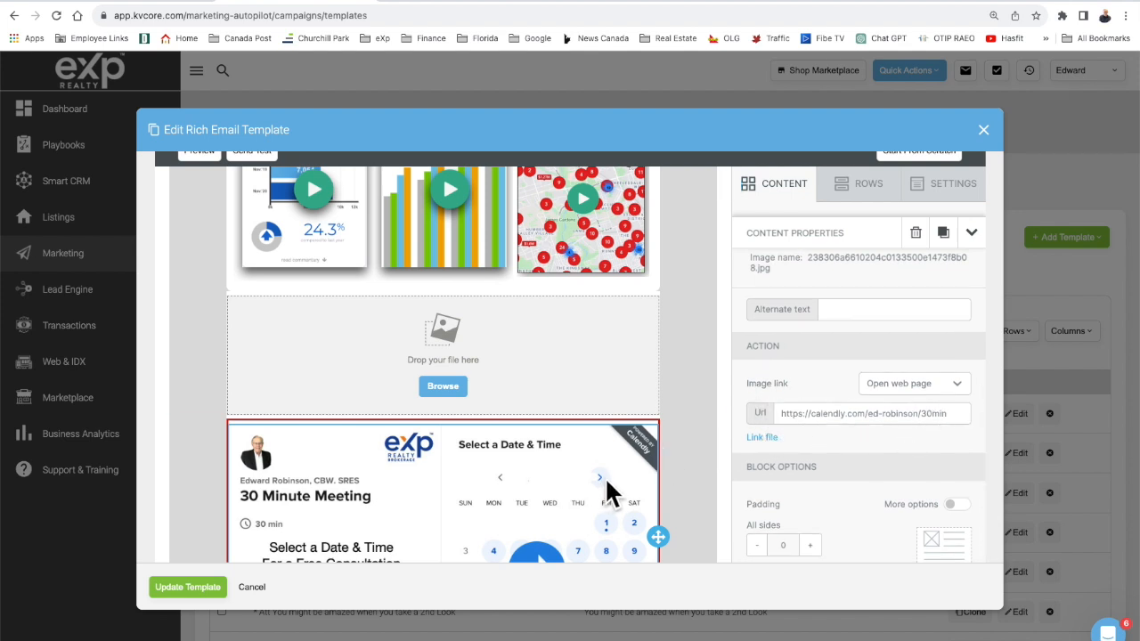
Delete the empty image-upload row, confirming Delete.
click(680, 379)
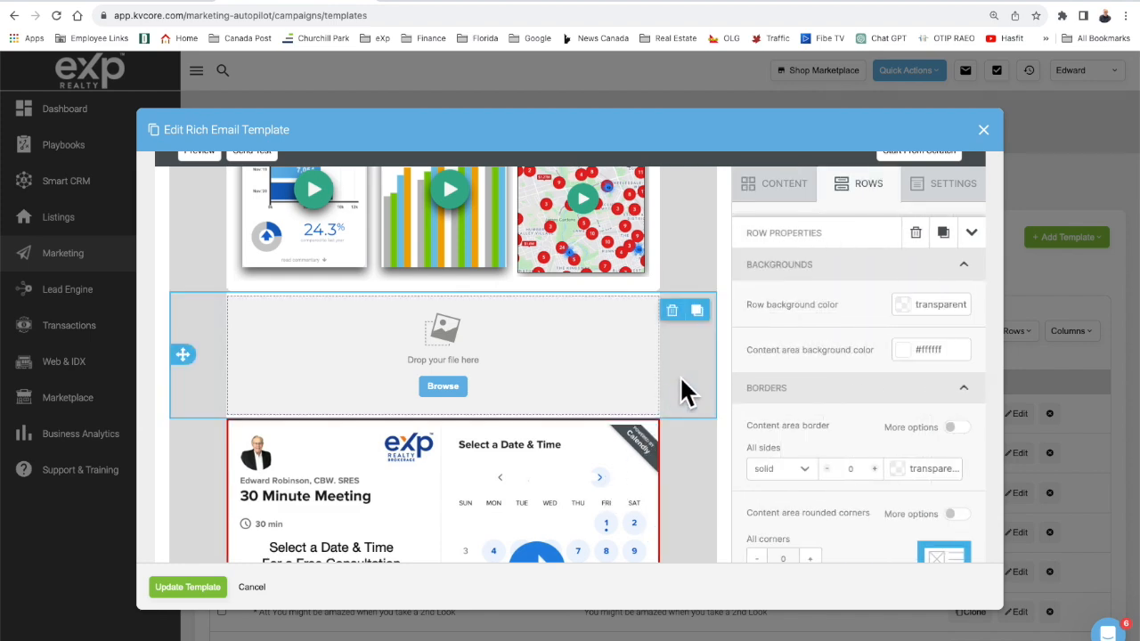
click(672, 312)
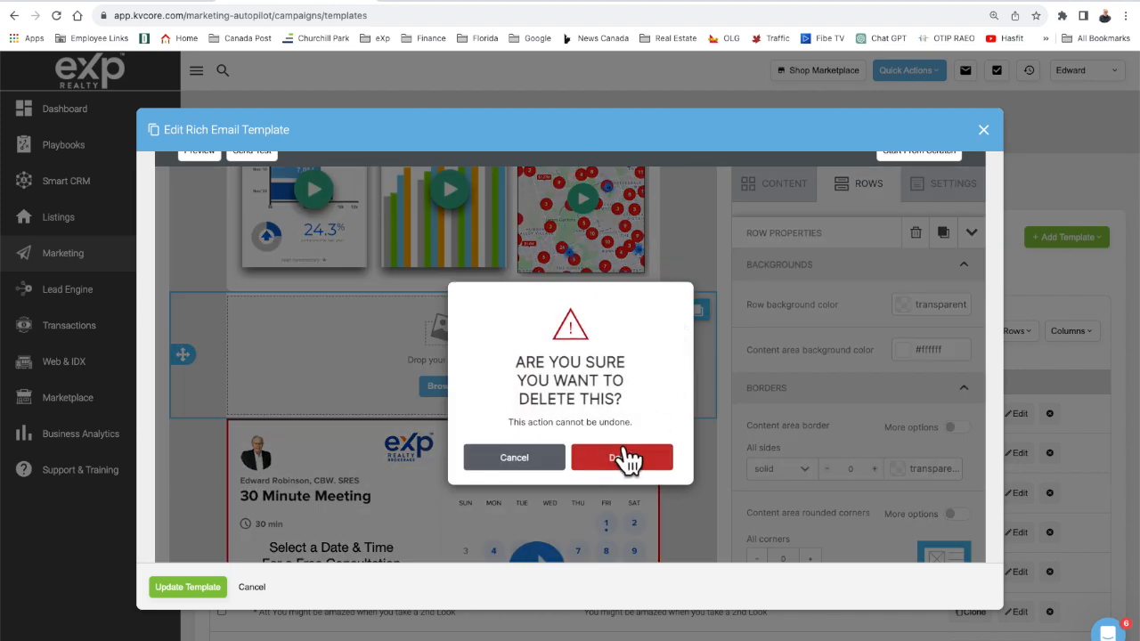
click(628, 459)
scroll(620, 452, down, 5)
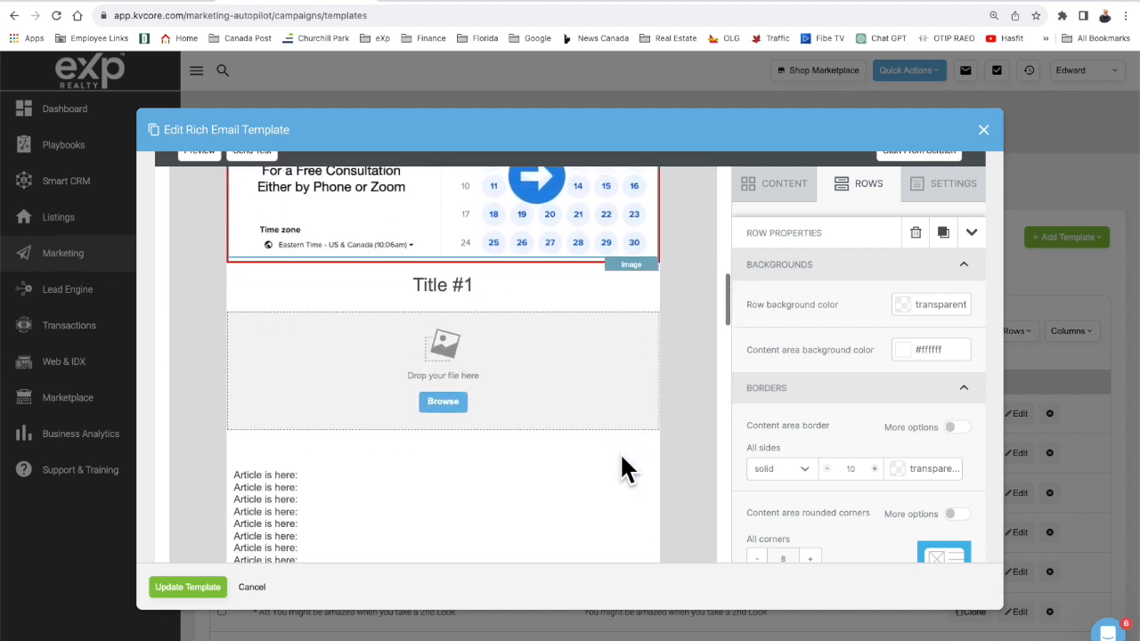
scroll(626, 469, down, 2)
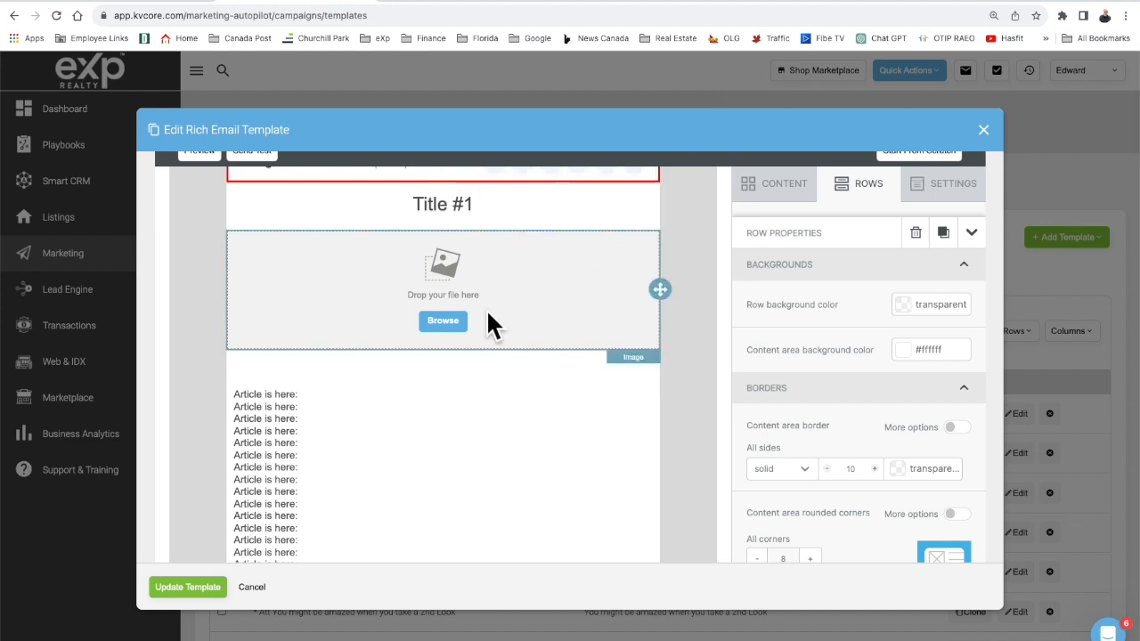
scroll(476, 454, down, 4)
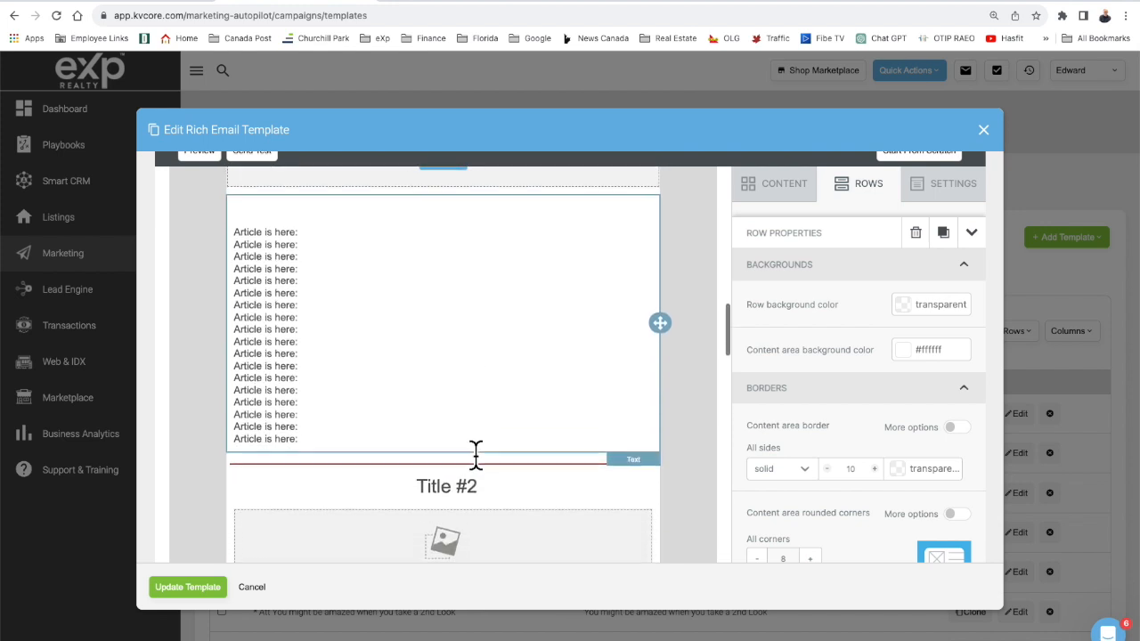
scroll(476, 454, down, 1)
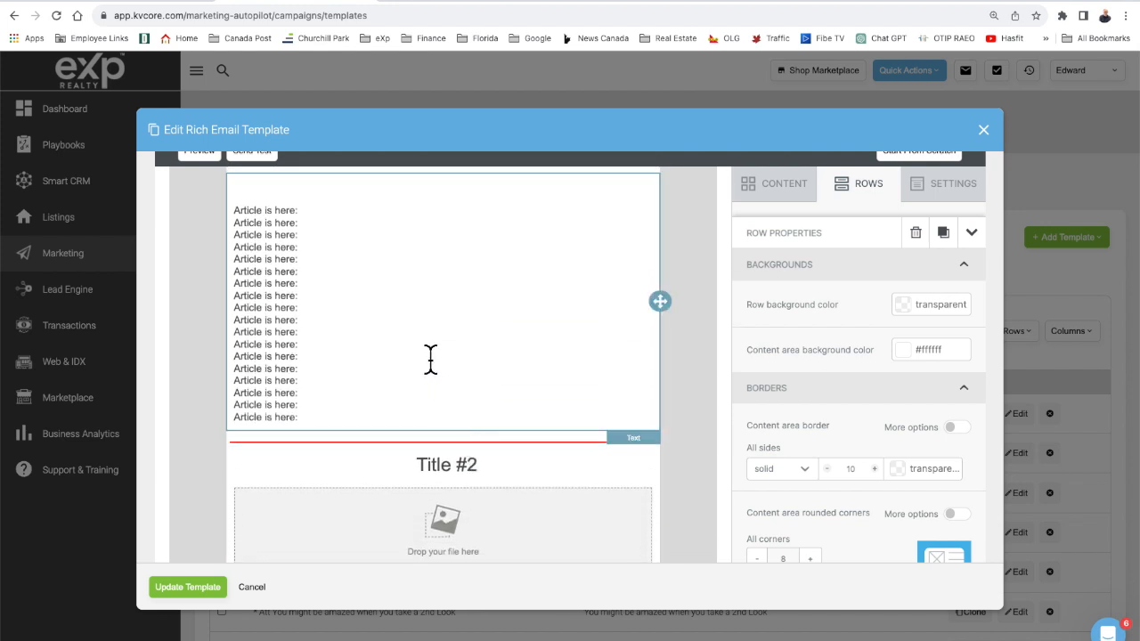
scroll(432, 361, down, 9)
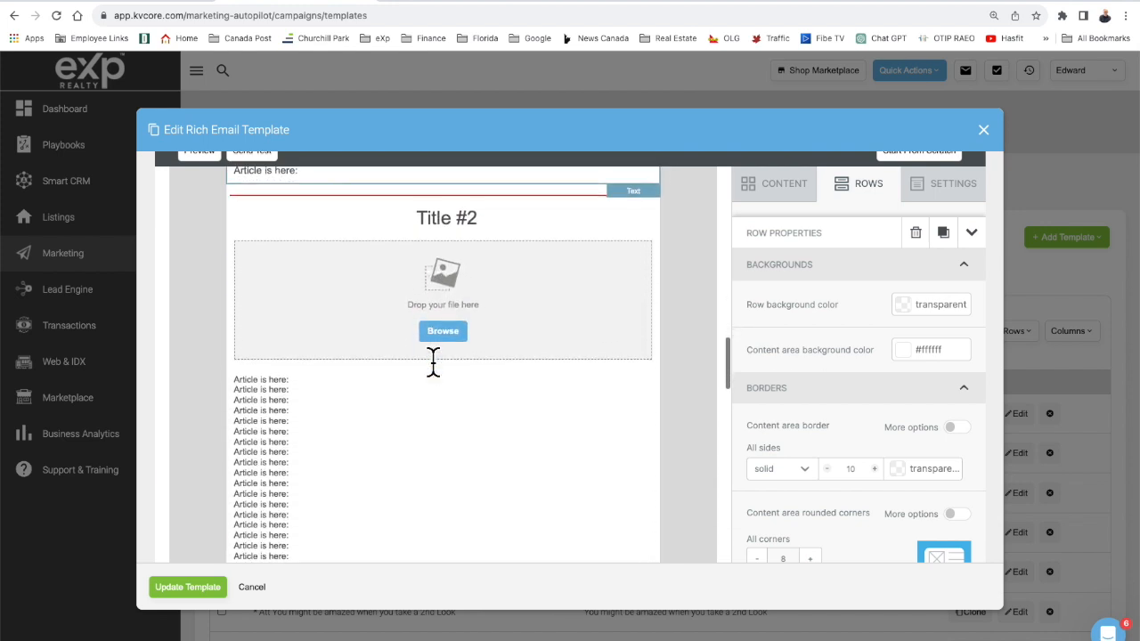
scroll(433, 360, down, 18)
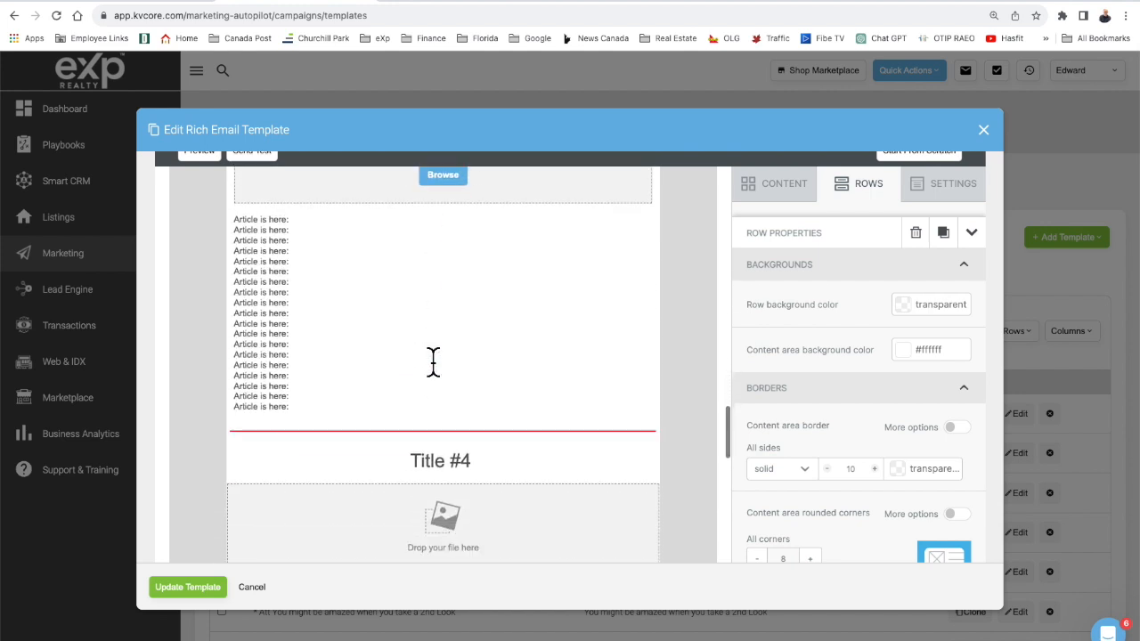
scroll(433, 361, down, 10)
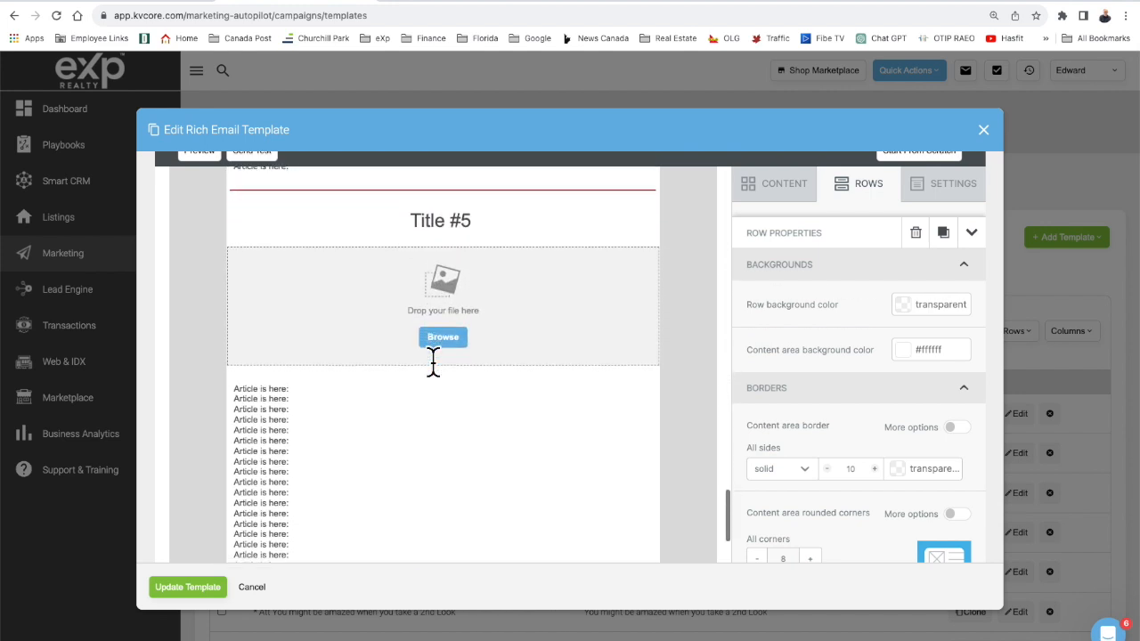
scroll(433, 361, down, 1)
scroll(463, 450, down, 3)
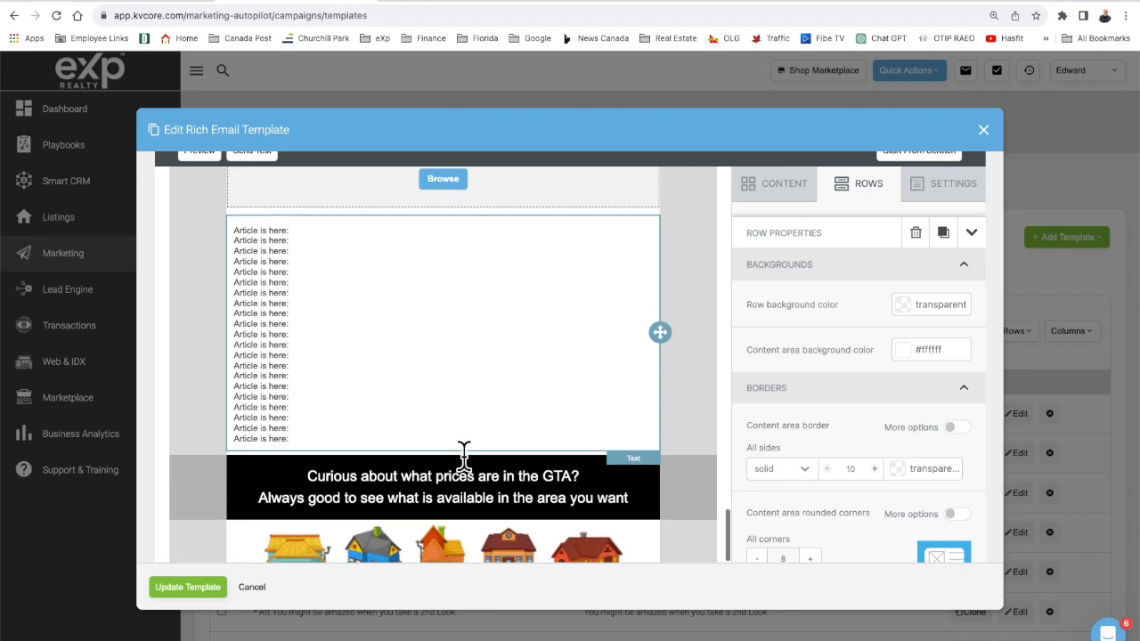
scroll(463, 454, down, 3)
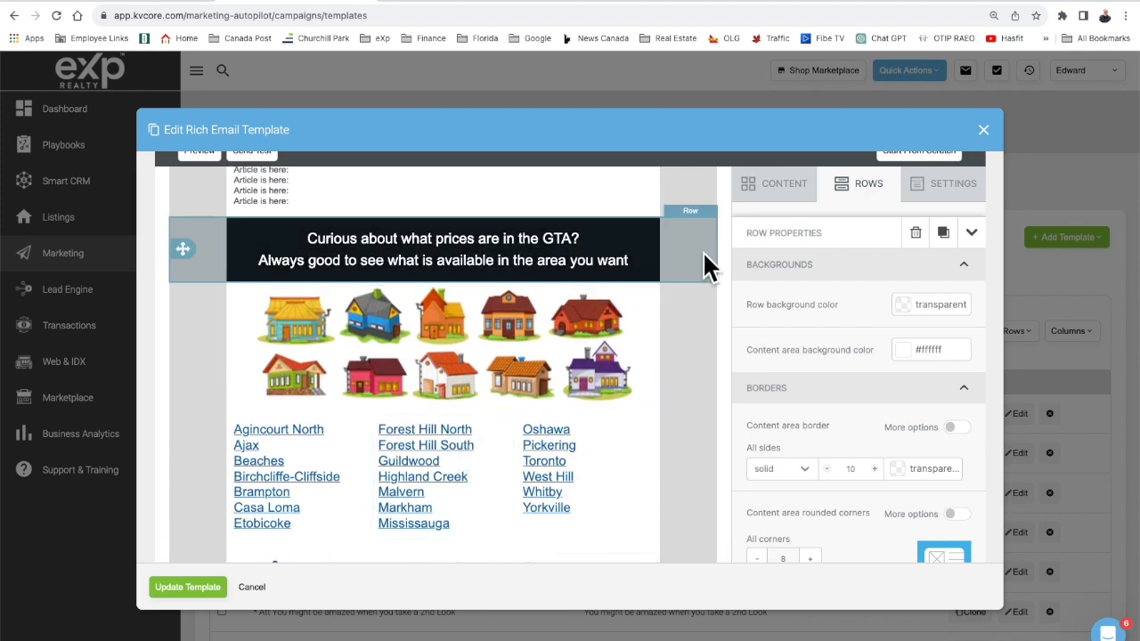
click(609, 260)
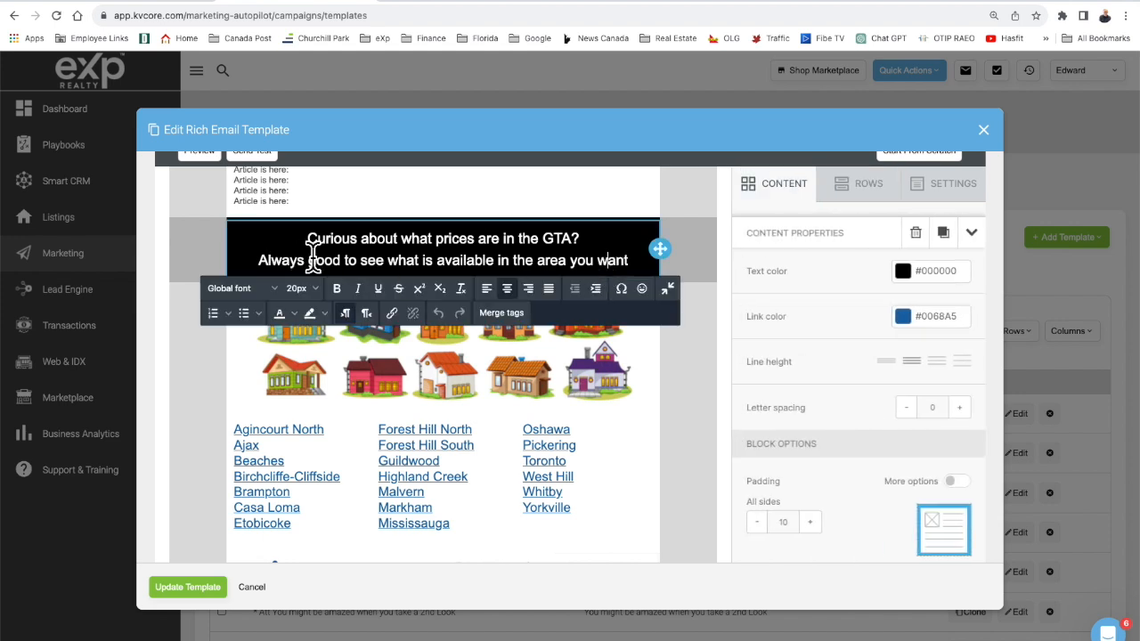
Review the house illustrations and GTA neighbourhood links footer, then close the template editor.
click(696, 372)
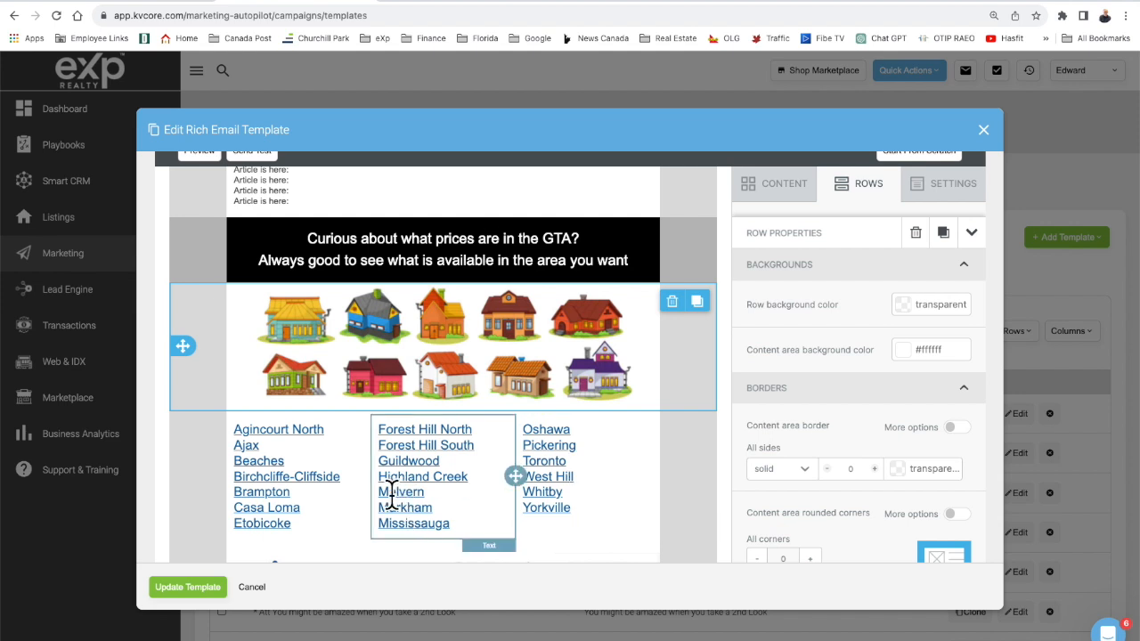
click(424, 445)
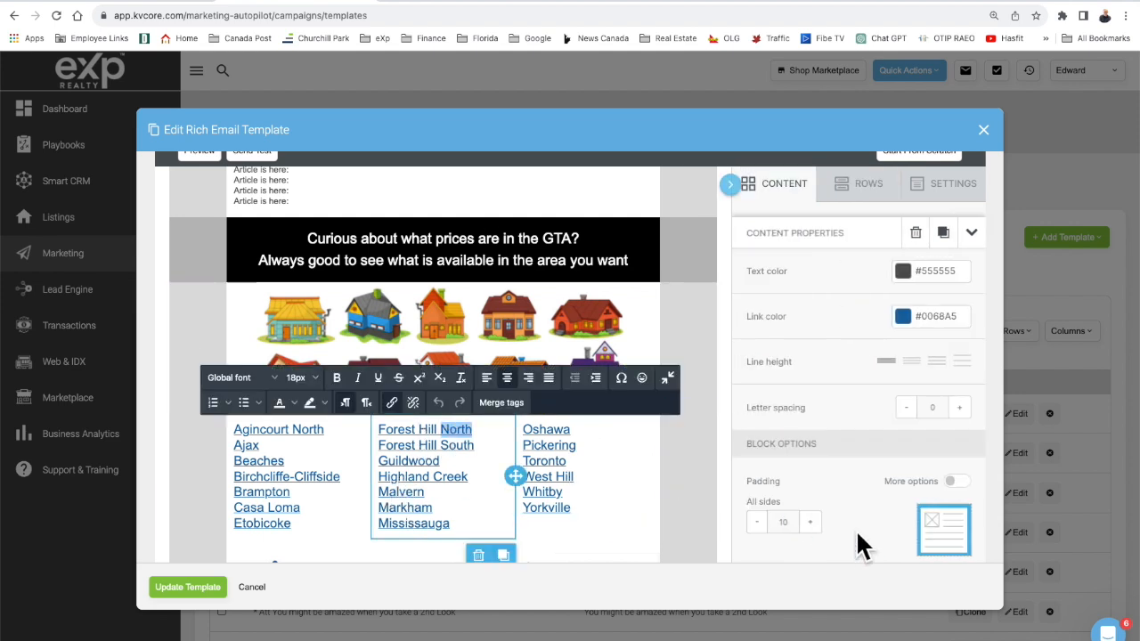
scroll(857, 534, down, 1)
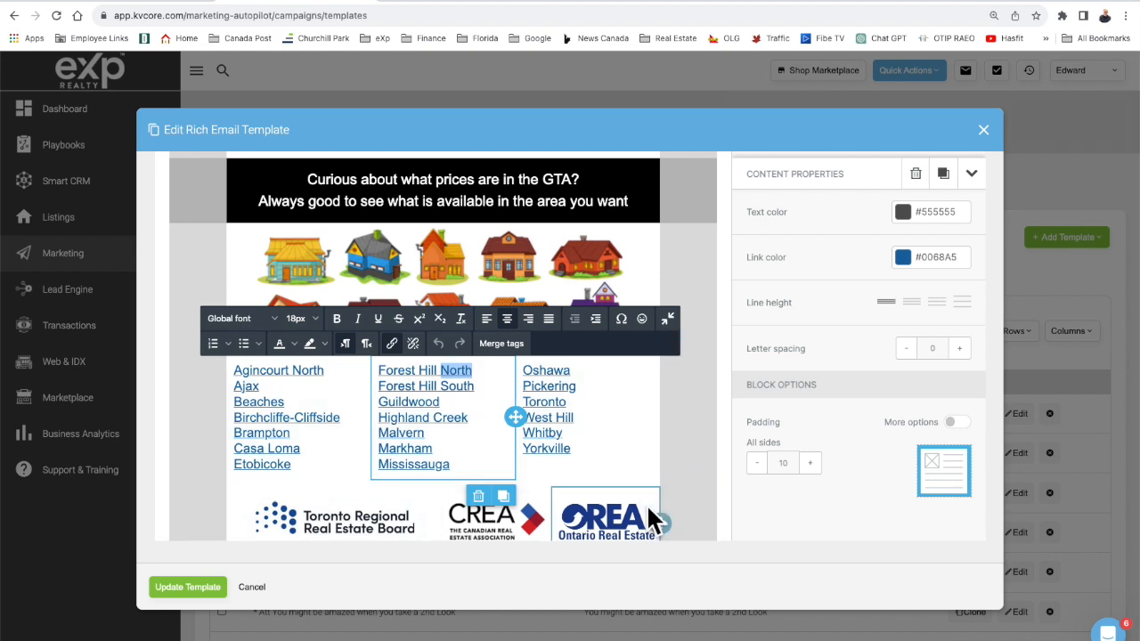
scroll(646, 503, down, 1)
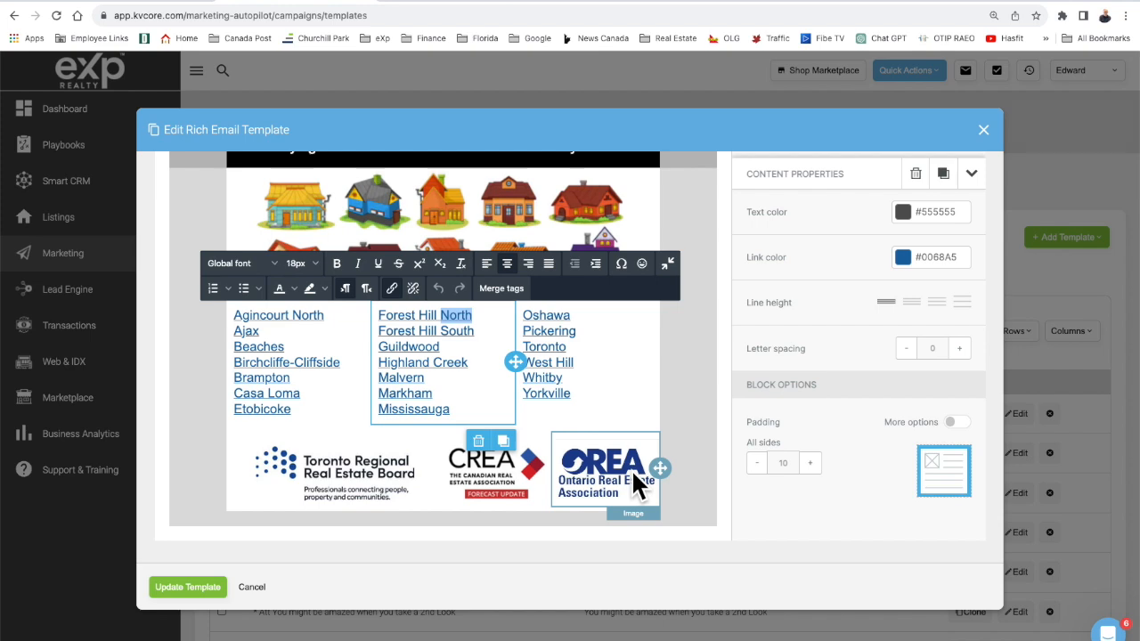
scroll(667, 369, up, 10)
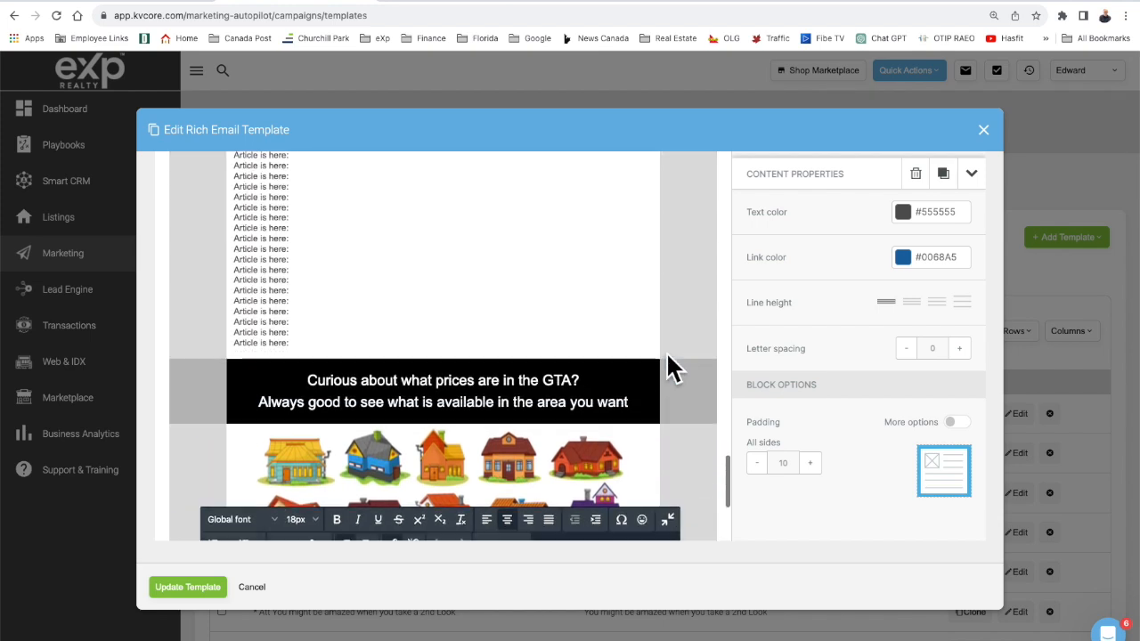
scroll(667, 369, up, 15)
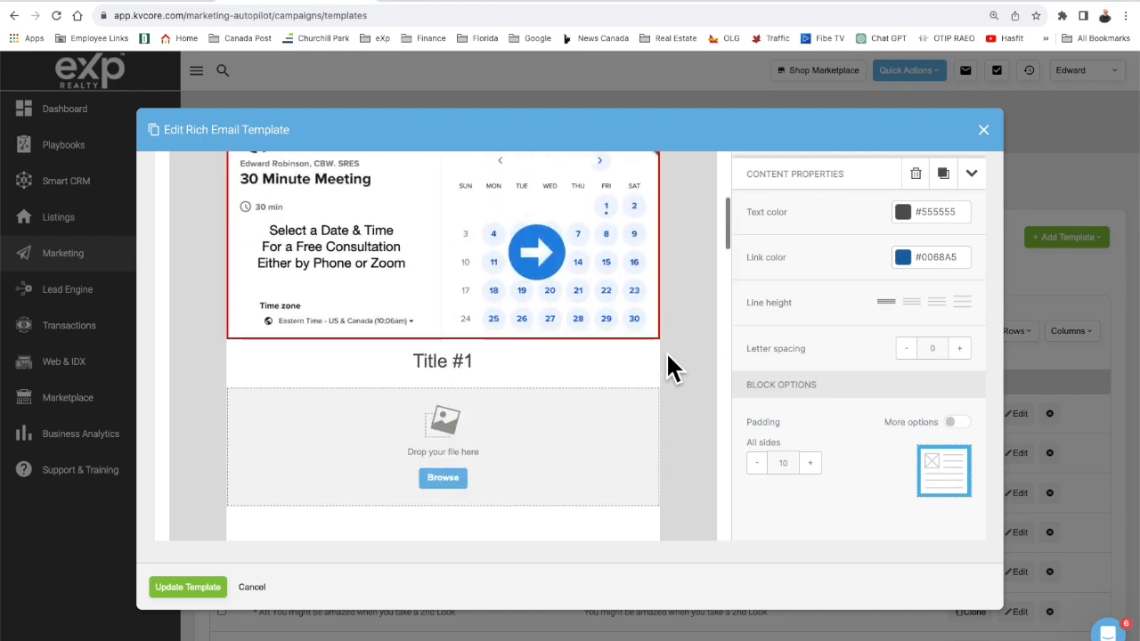
scroll(669, 366, up, 5)
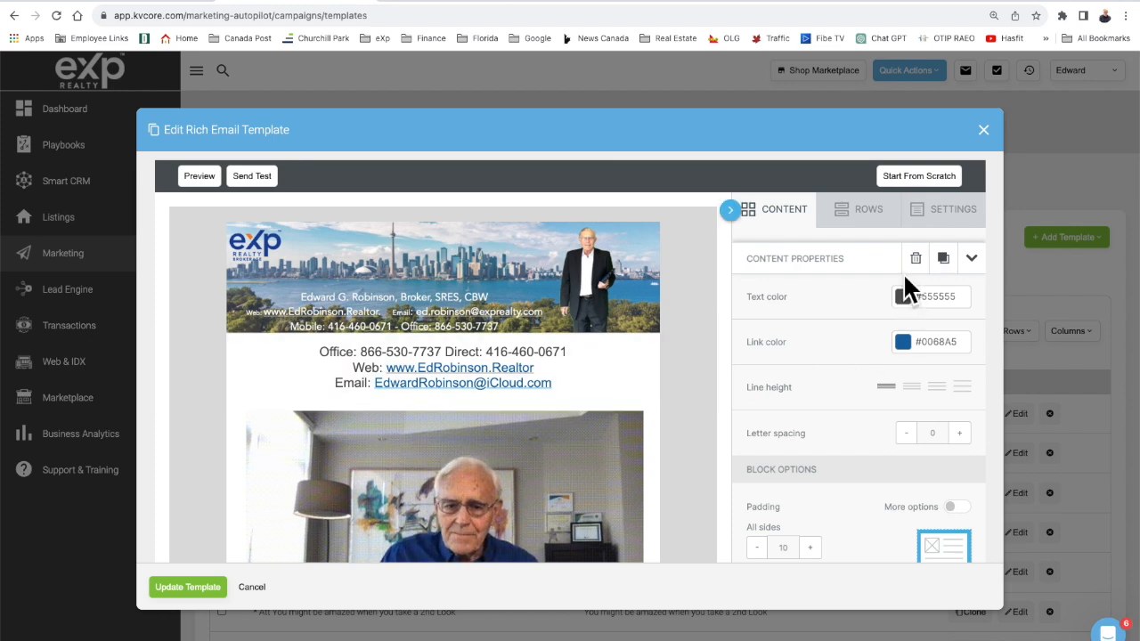
click(982, 130)
Confirm closing the editor without saving and reload the email Templates page.
click(533, 336)
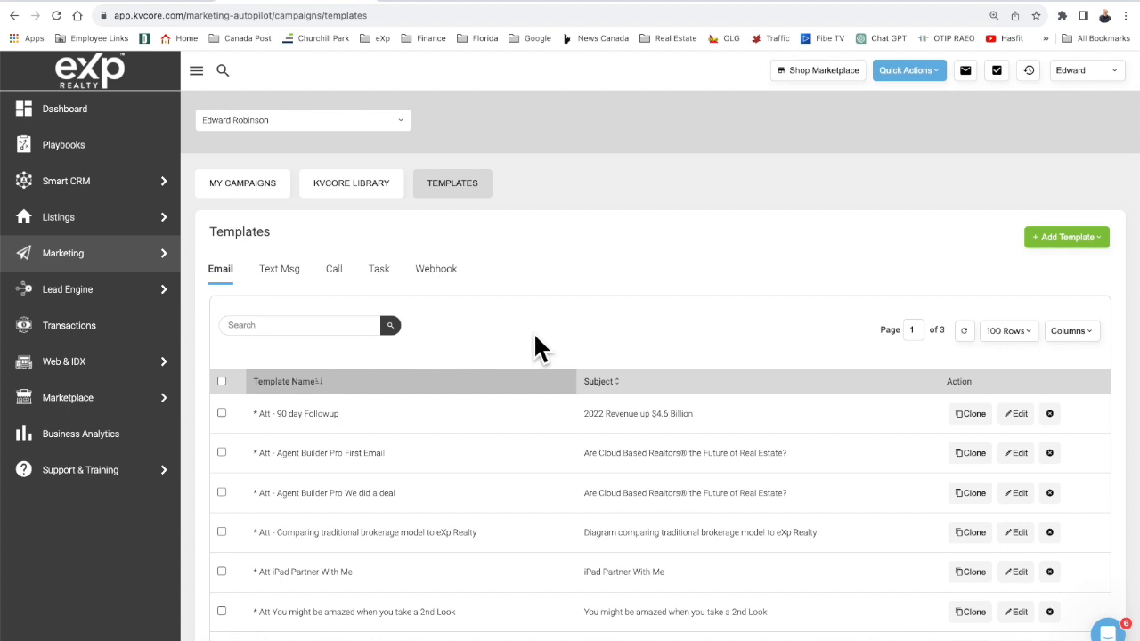
scroll(476, 450, down, 2)
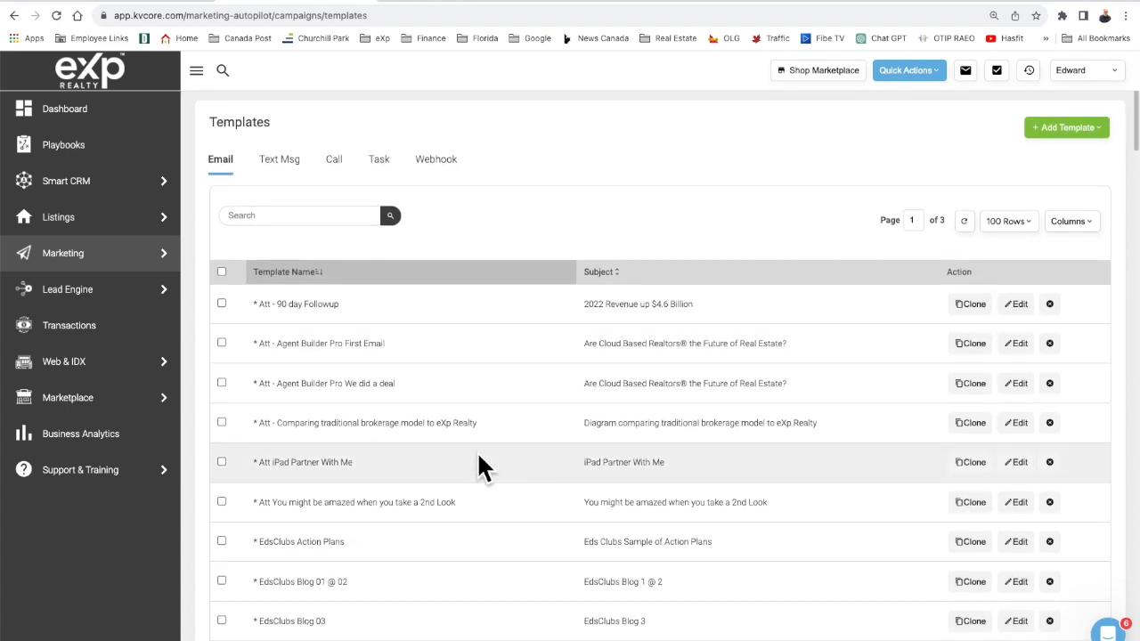
click(57, 16)
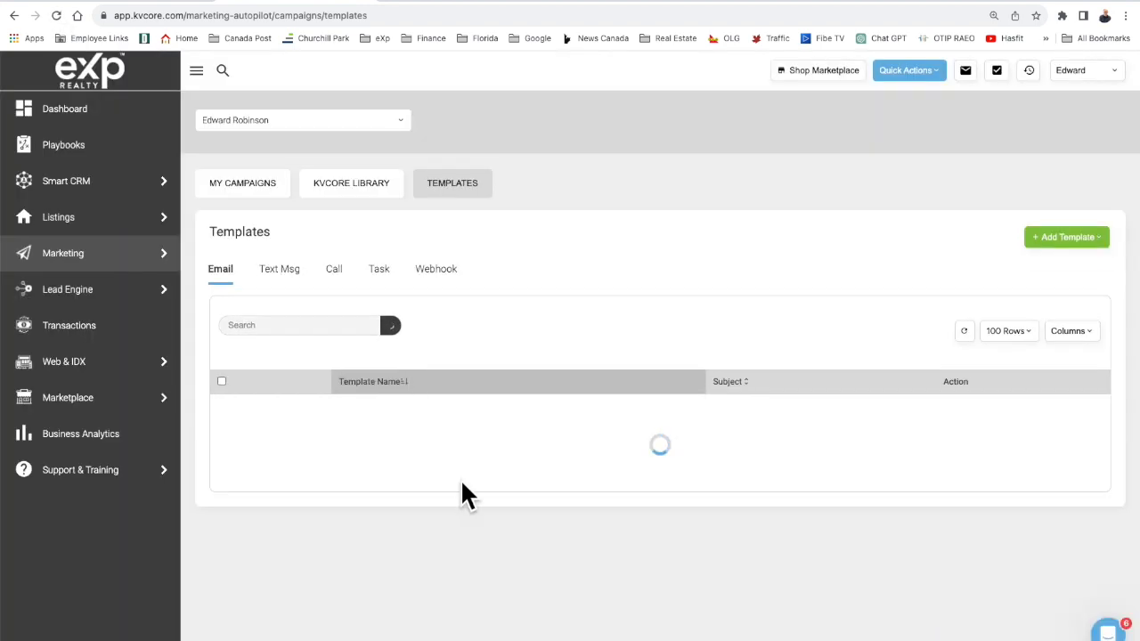
scroll(462, 485, down, 10)
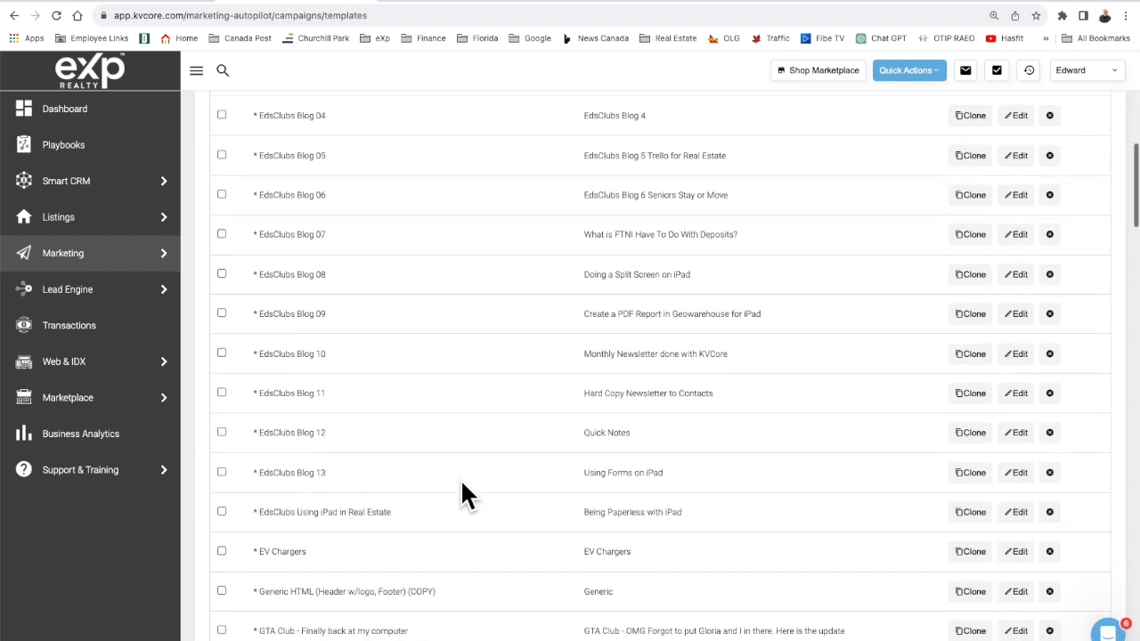
scroll(460, 485, up, 10)
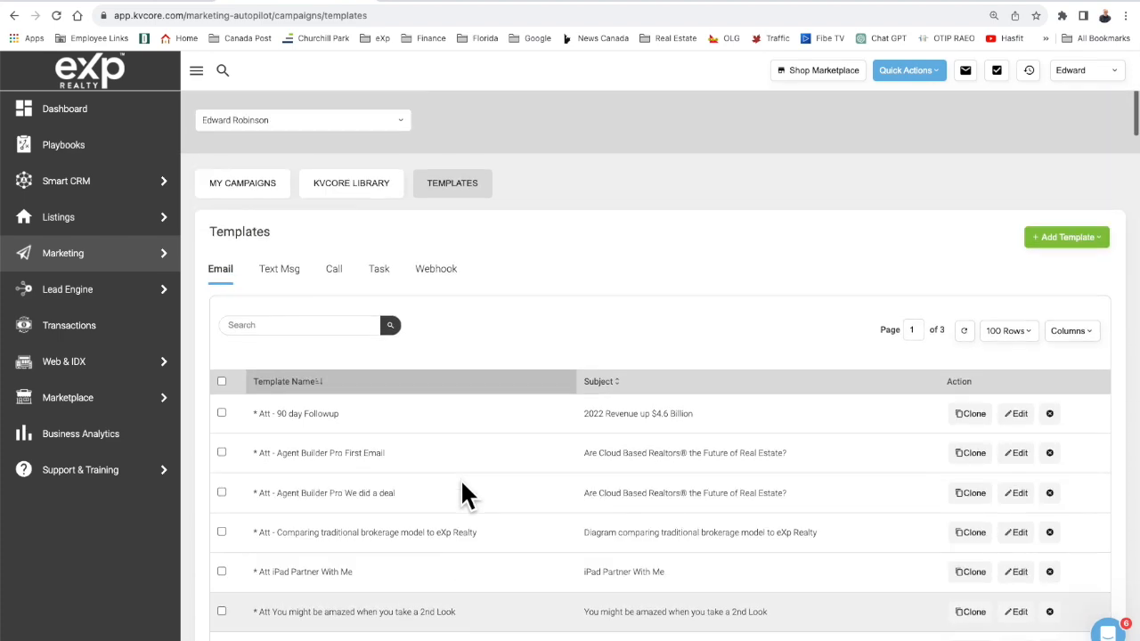
click(295, 328)
Search the email templates for 'Realty Post' to list the six Realty Post templates.
text(Real)
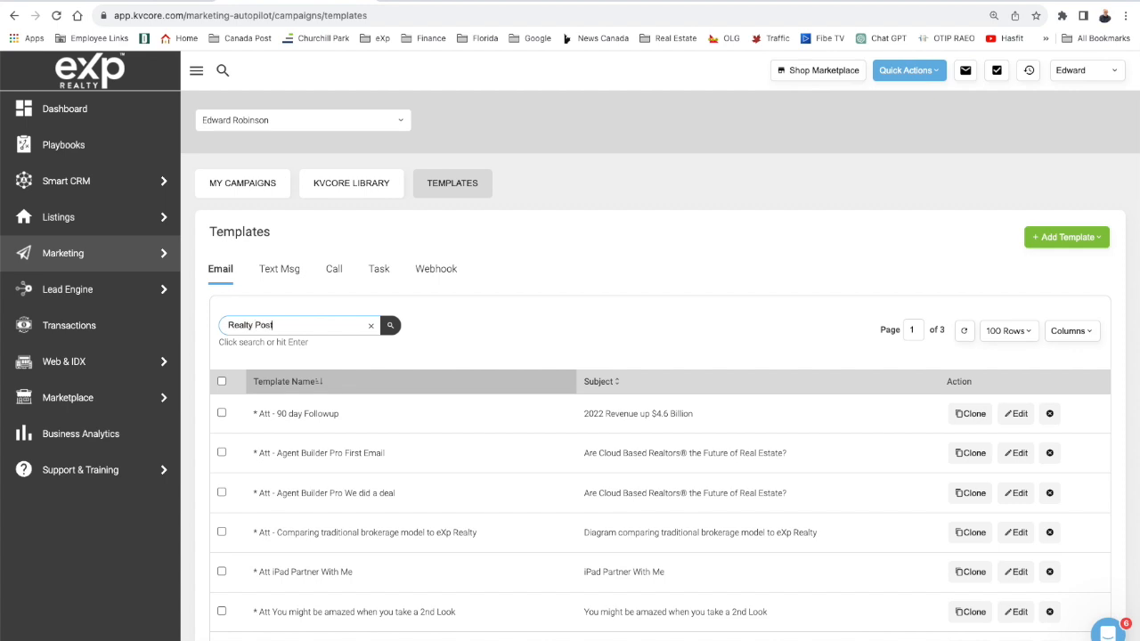
text(ty Post)
key(Return)
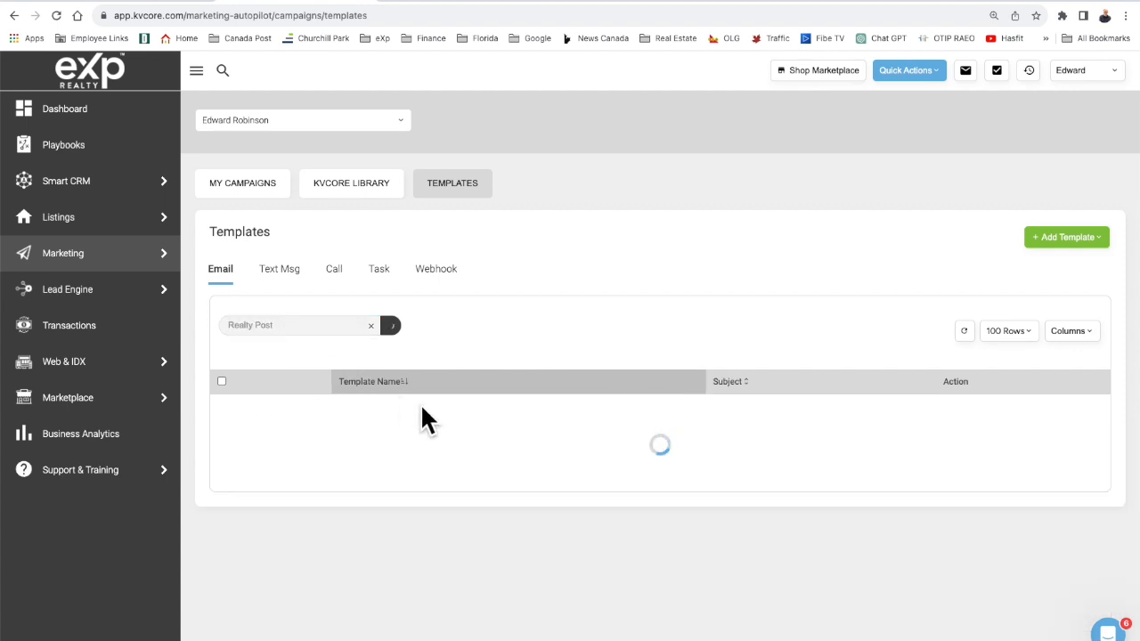
scroll(422, 409, down, 1)
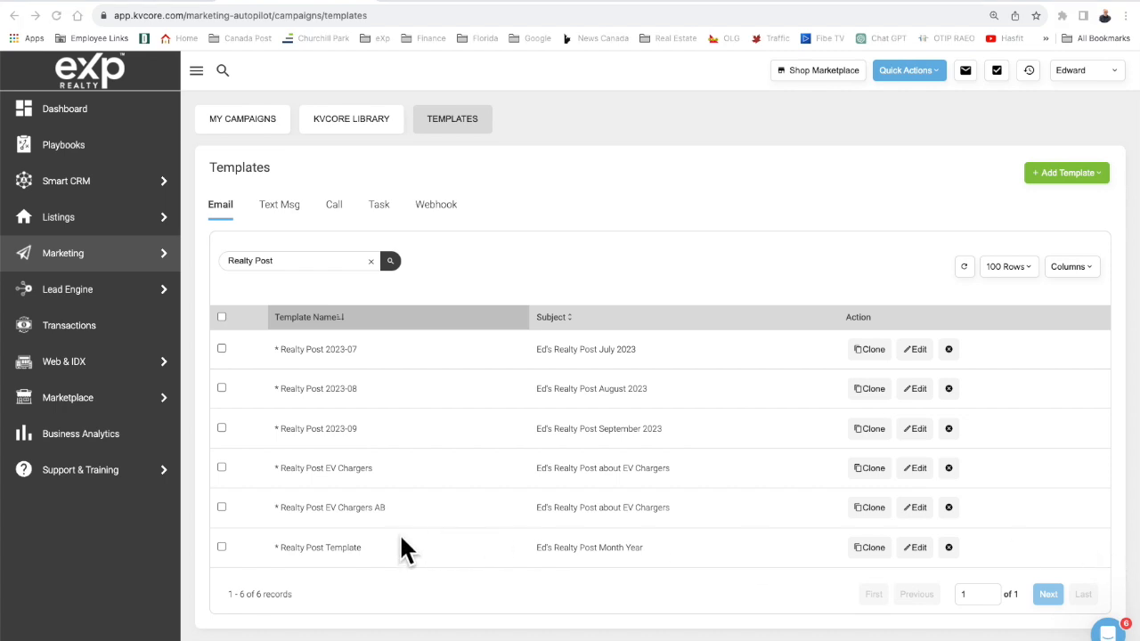
Clone the Realty Post Template, naming the copy 'Realty Post 20923-10'.
click(871, 548)
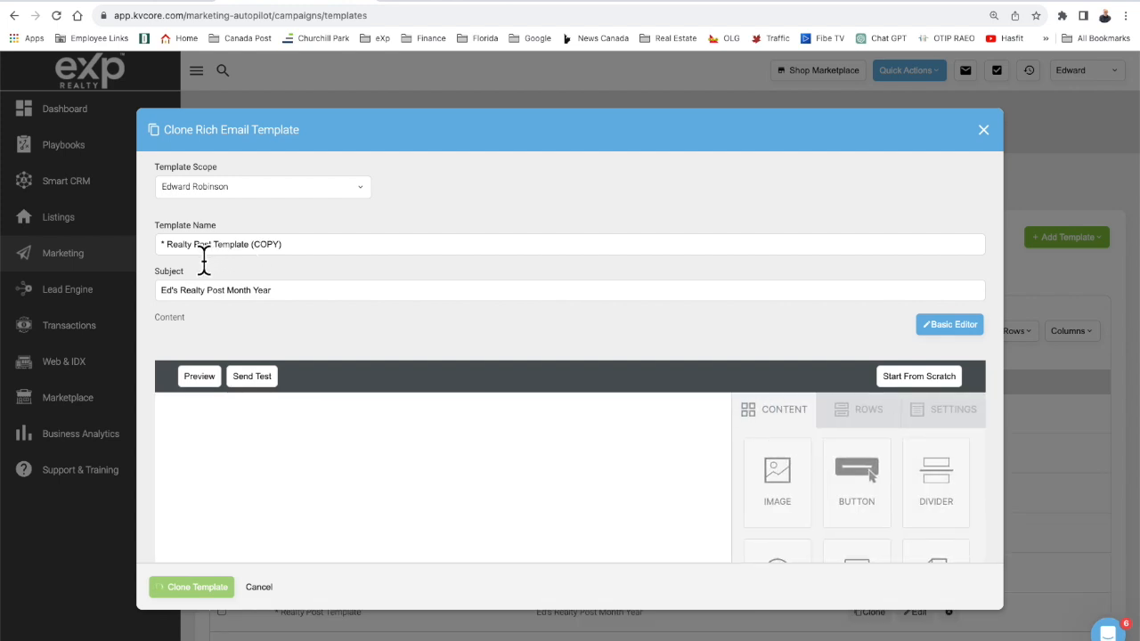
drag(215, 258, 323, 255)
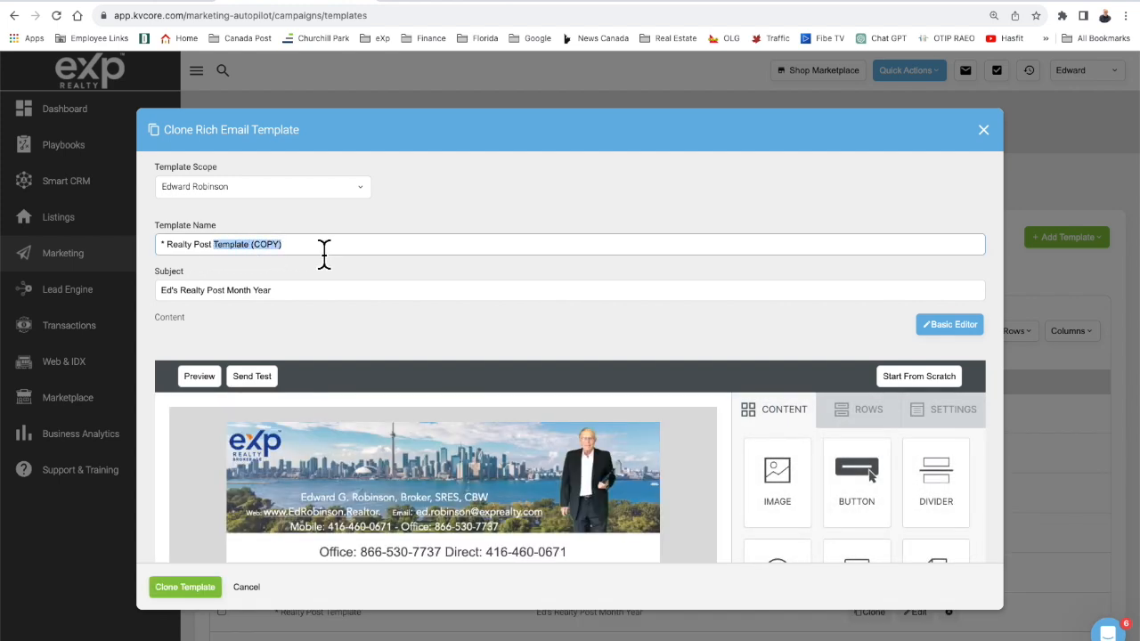
text(20923-10)
Replace the subject's 'Month Year' with 'October 2023' and create the clone.
click(231, 298)
drag(231, 302, 312, 304)
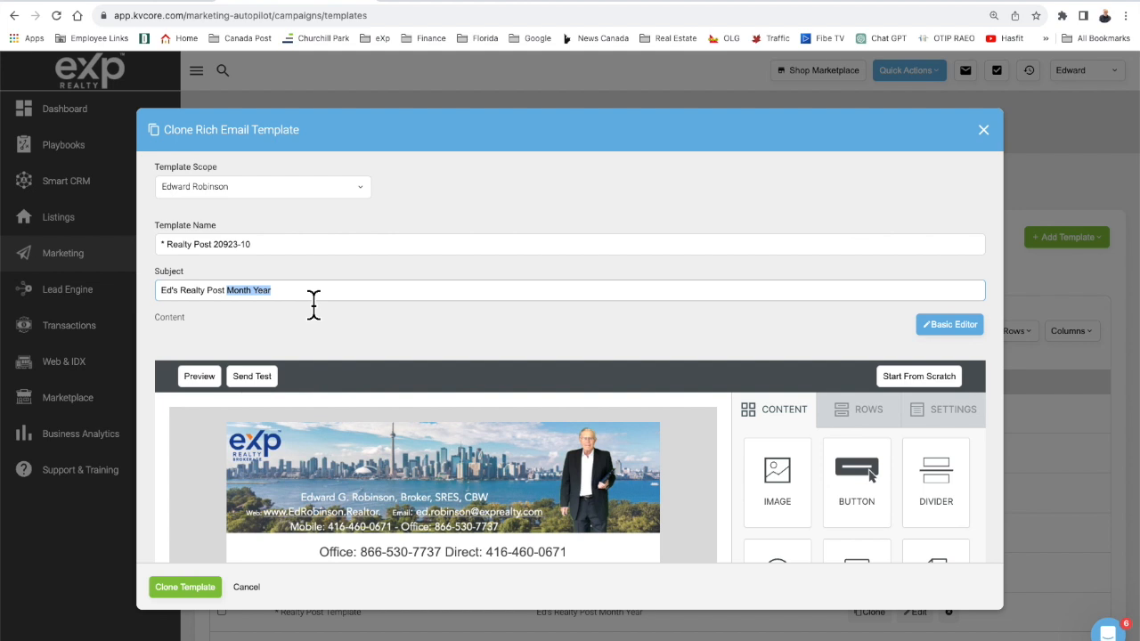
text(o)
key(BackSpace)
text(October 2023)
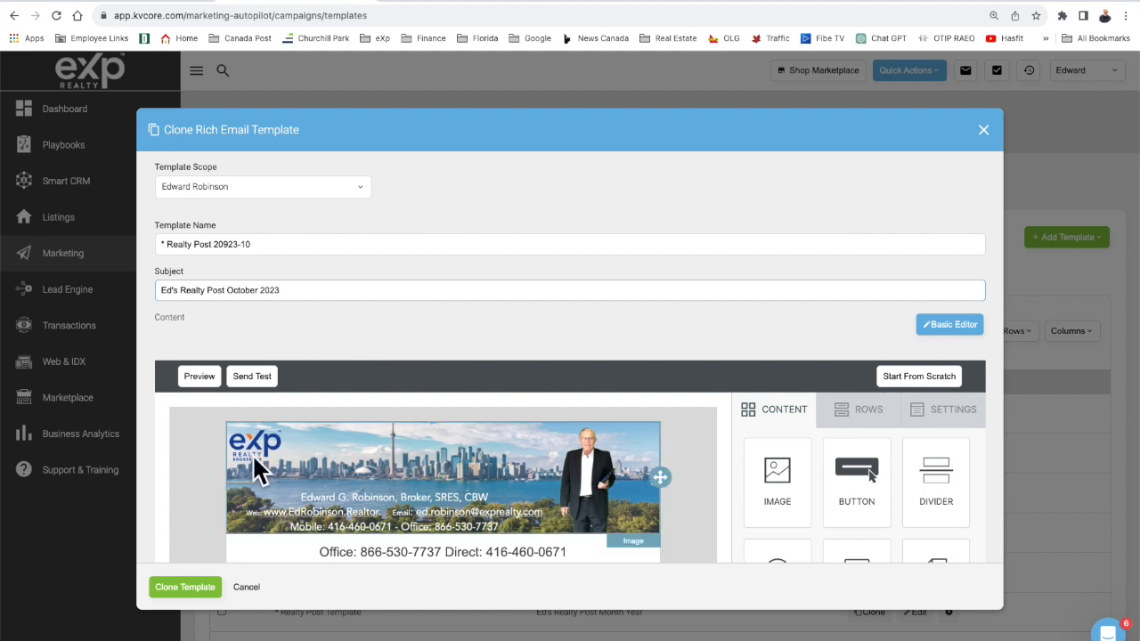
click(184, 587)
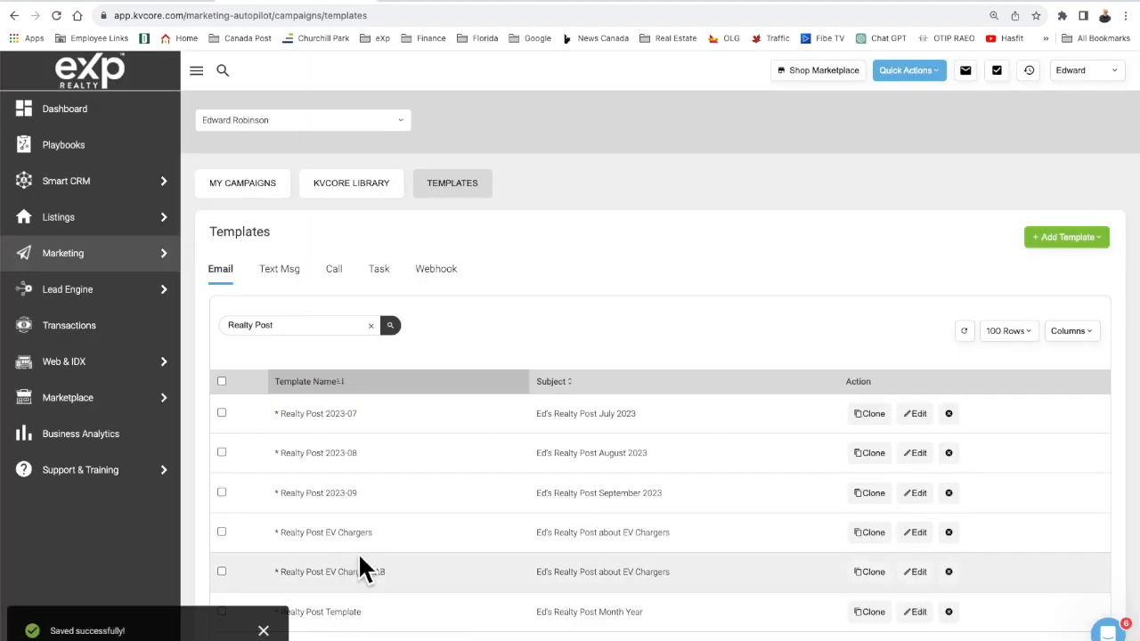
Rerun the Realty Post template search to locate the new October template.
scroll(361, 561, down, 1)
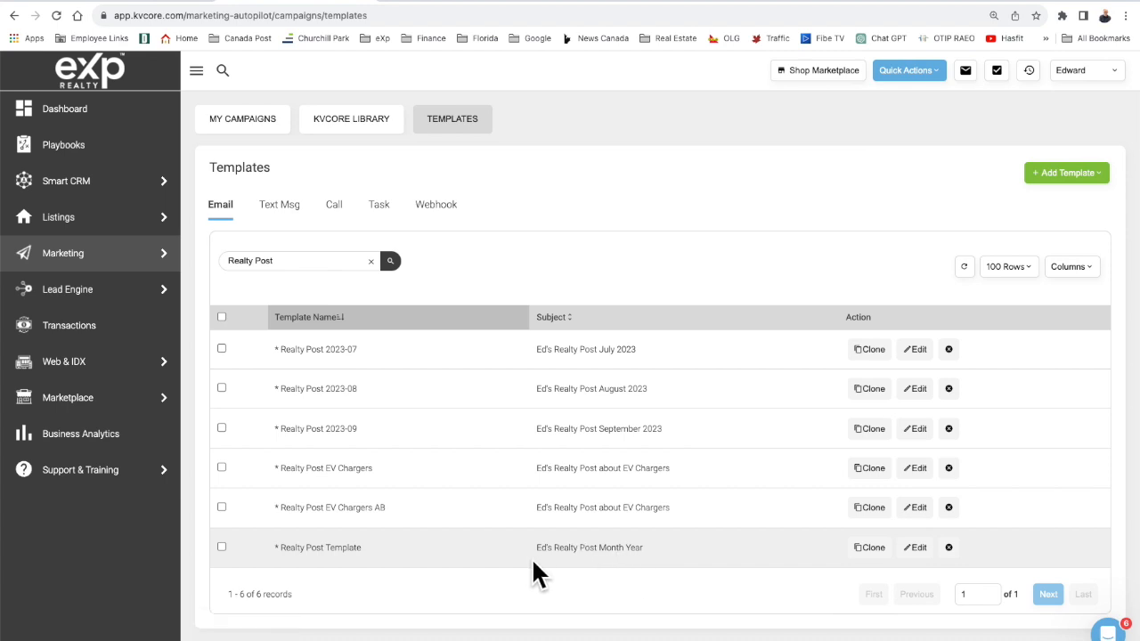
click(294, 266)
click(390, 260)
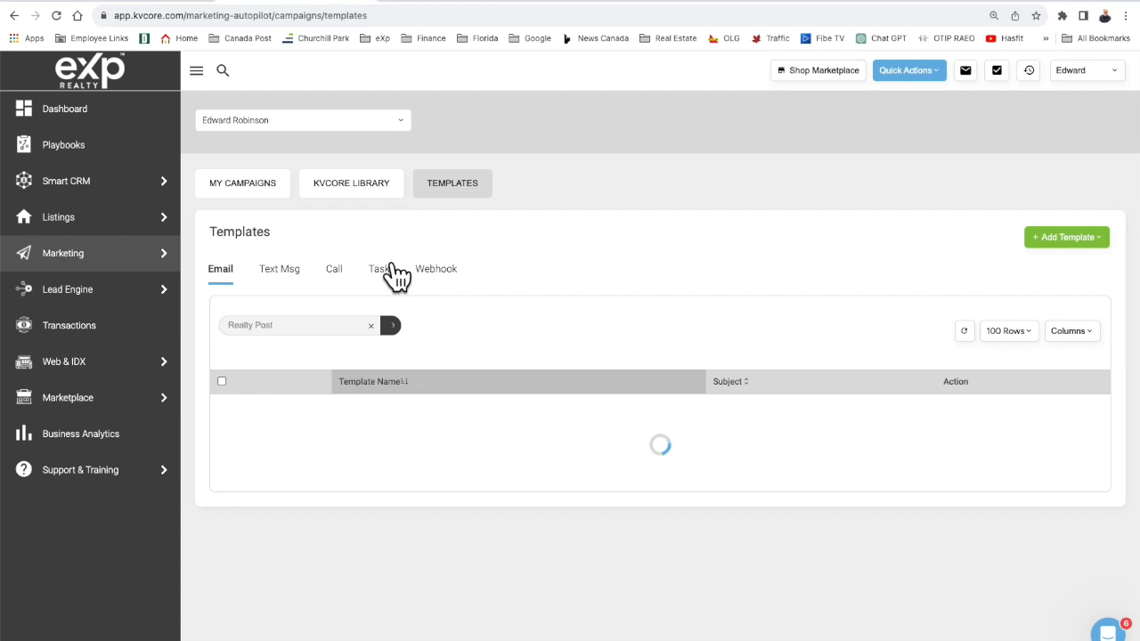
scroll(438, 335, down, 2)
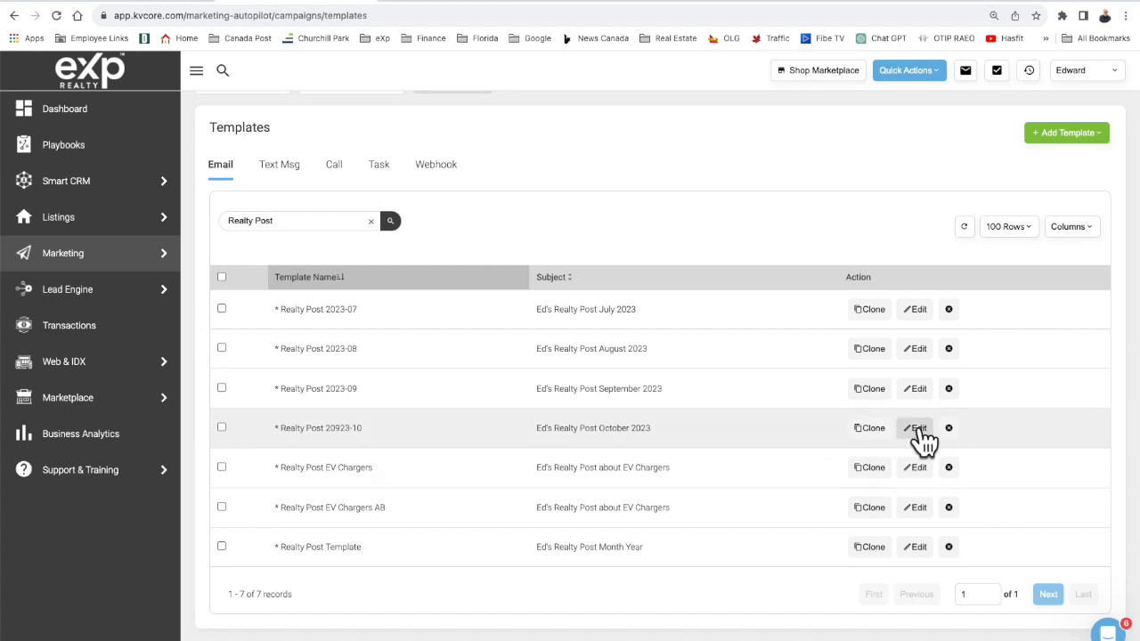
Remove the stray 9 from the October template's name and update the template.
click(917, 428)
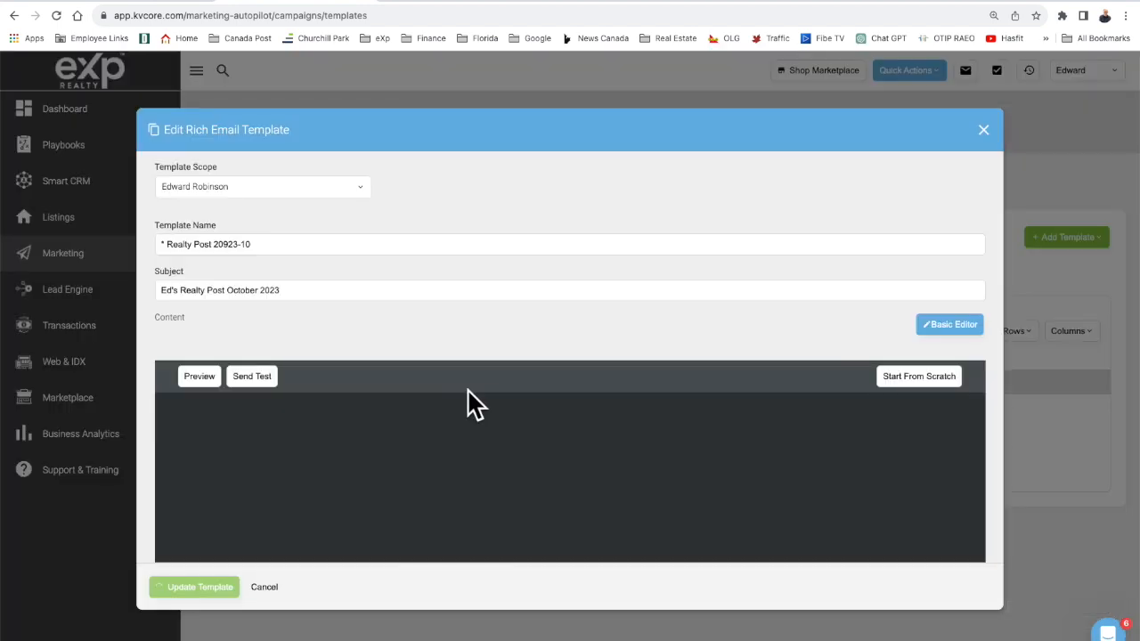
click(225, 249)
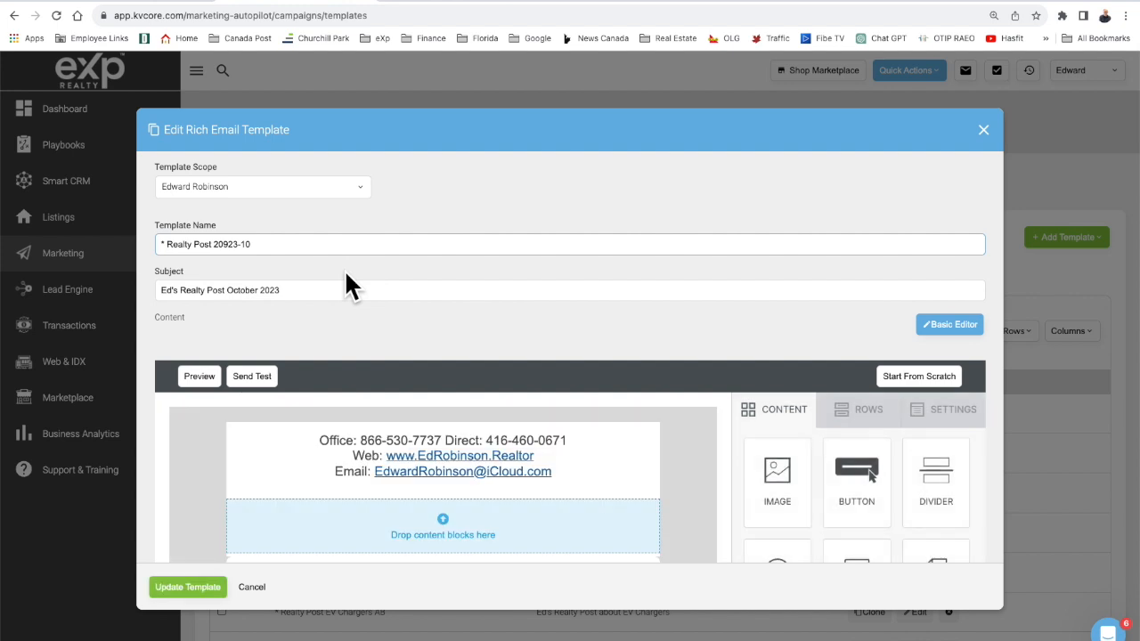
key(BackSpace)
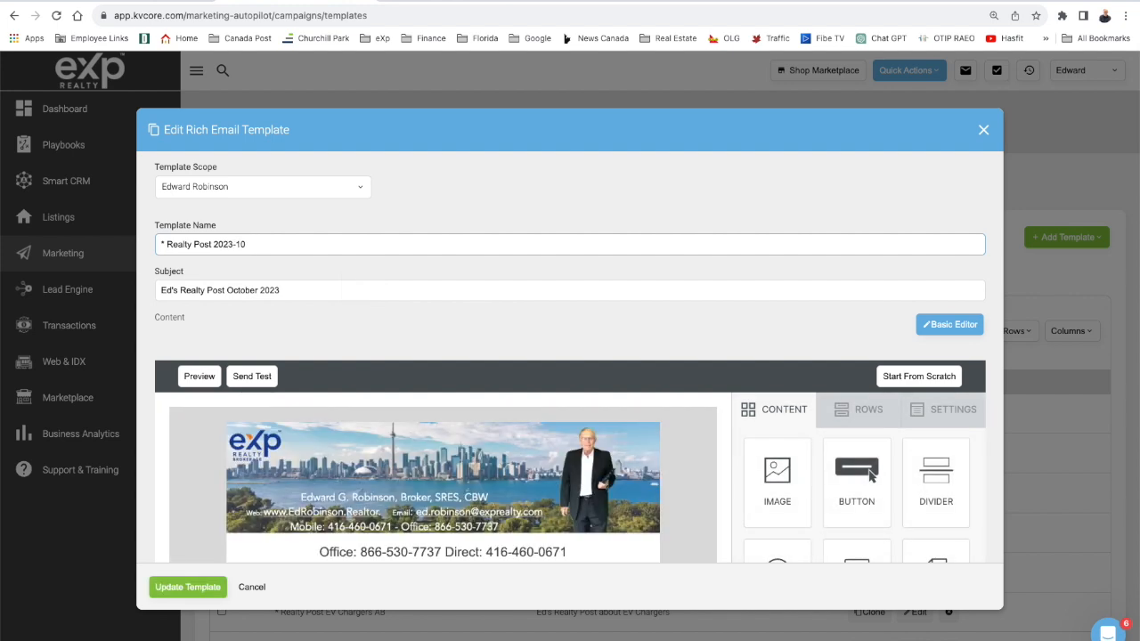
click(196, 590)
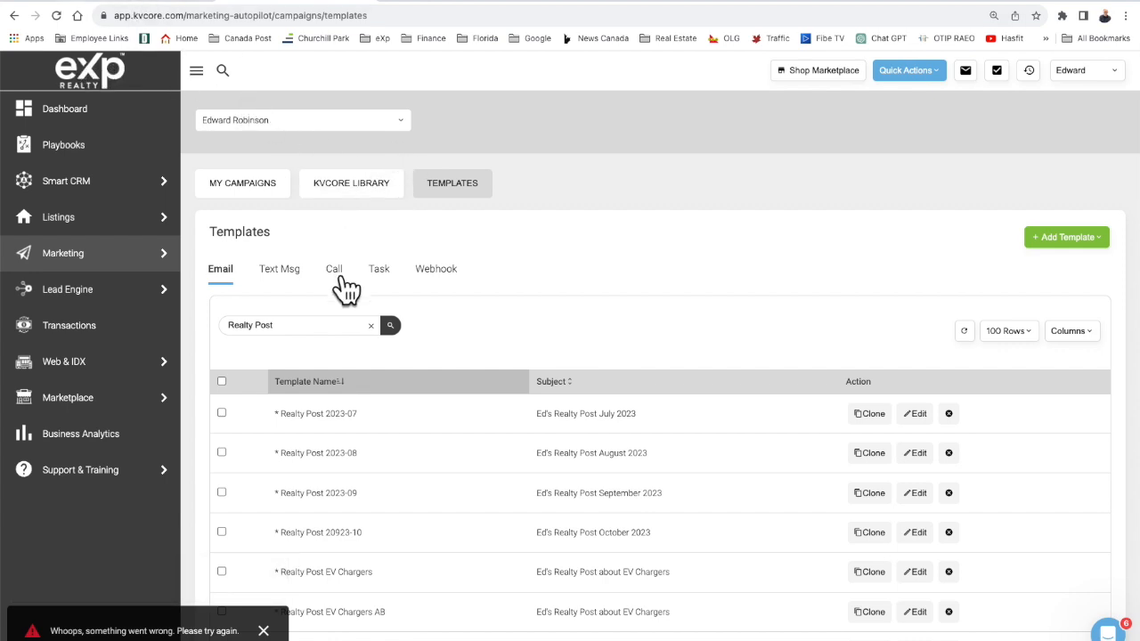
Reload the Realty Post results and open Realty Post 2023-10 in the rich email editor.
click(301, 327)
click(390, 326)
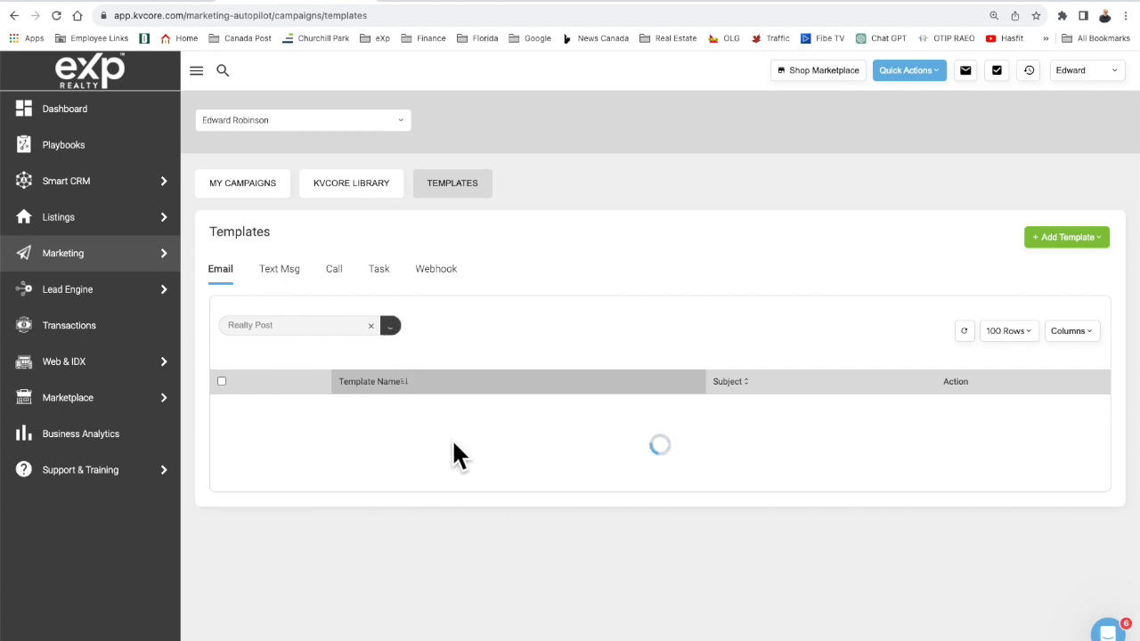
scroll(454, 455, down, 1)
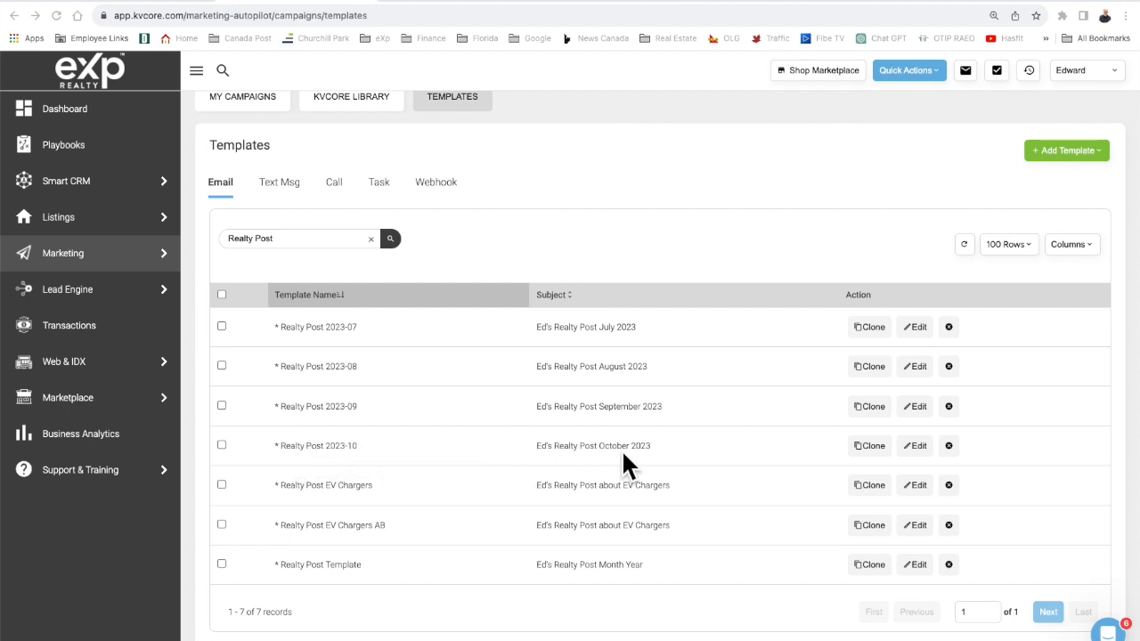
click(920, 446)
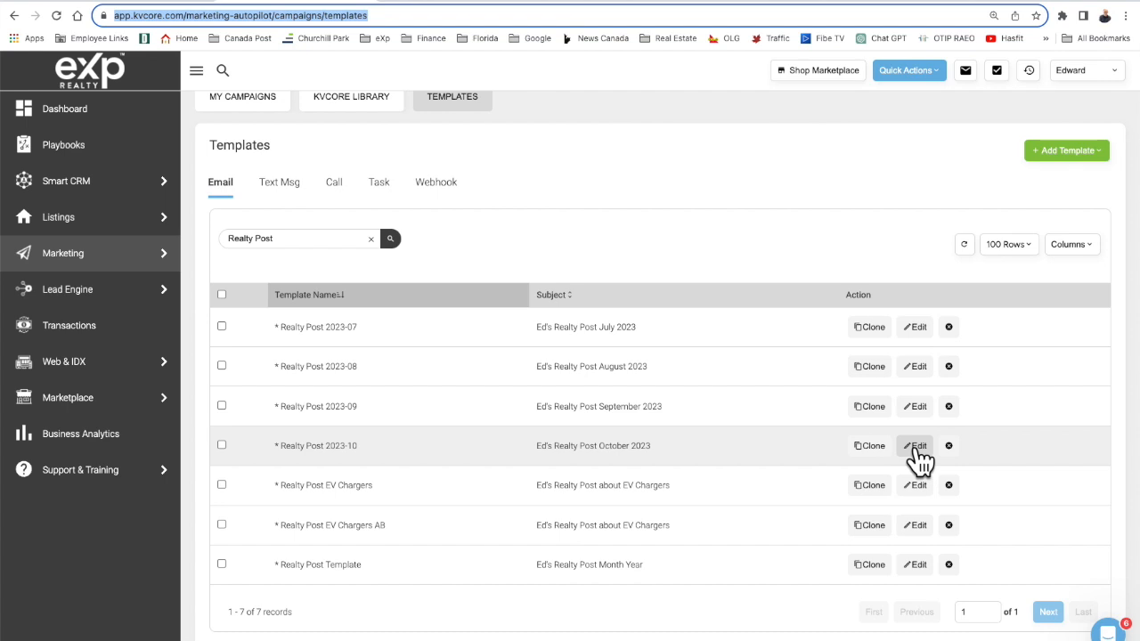
click(916, 448)
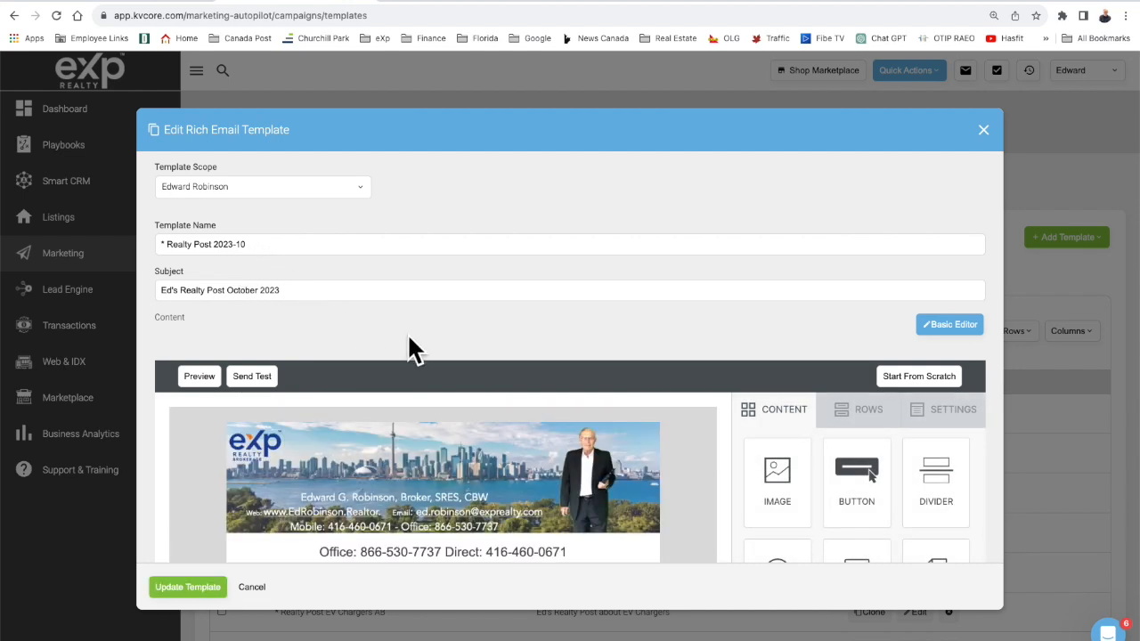
Add an HTML block below the contact details and paste the video embed code into it.
scroll(407, 333, down, 1)
scroll(407, 333, down, 3)
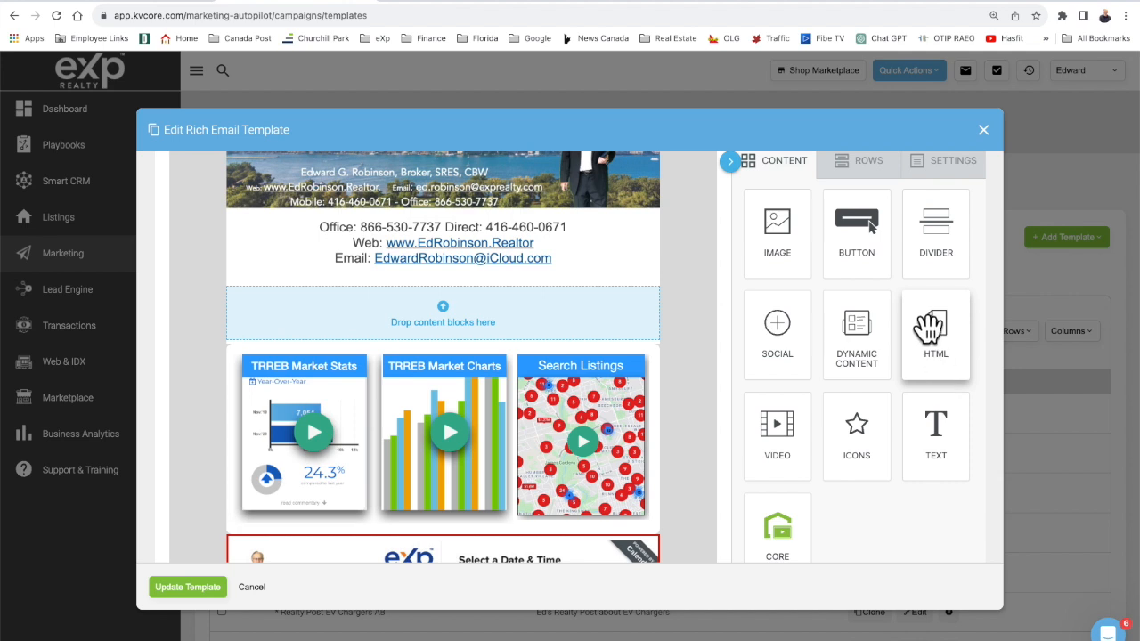
drag(933, 327, 537, 305)
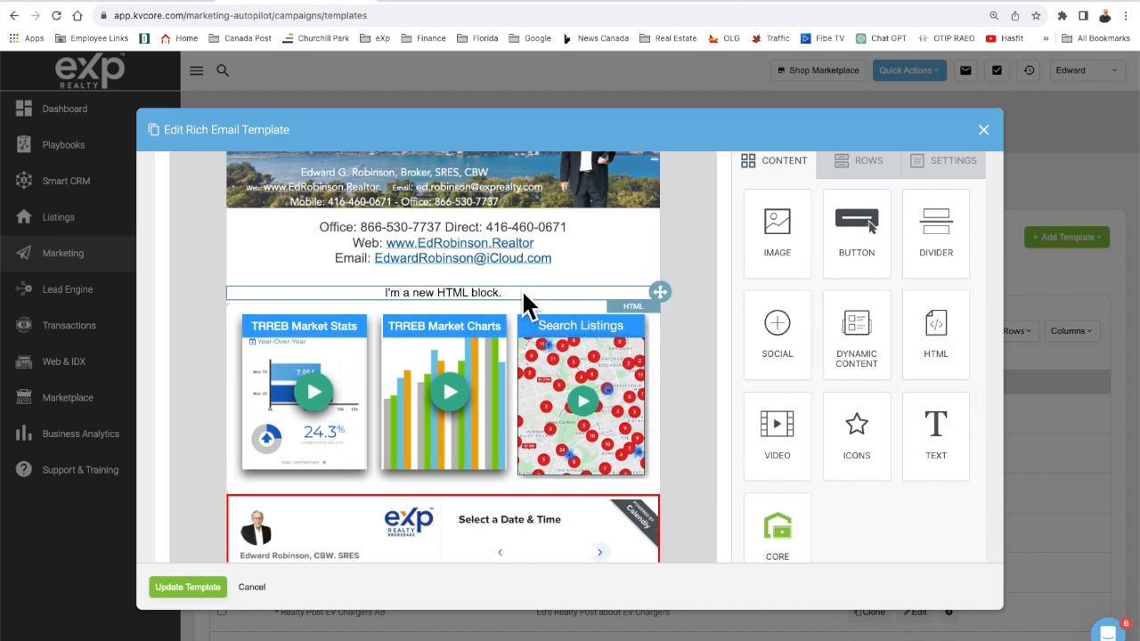
click(522, 293)
click(840, 284)
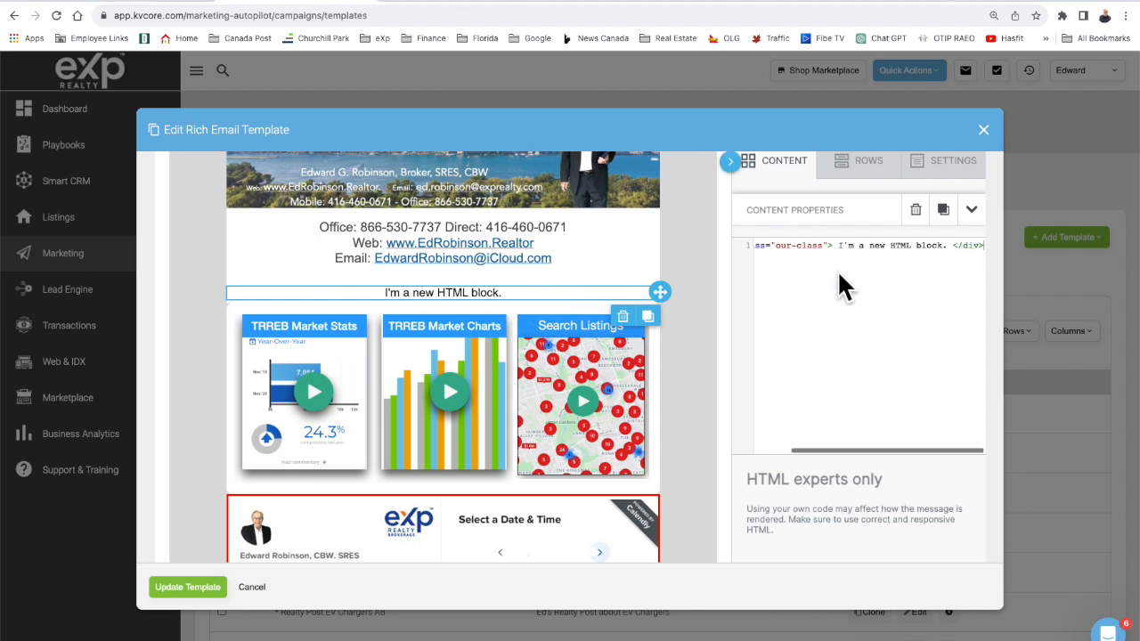
key(ctrl+a)
key(ctrl+v)
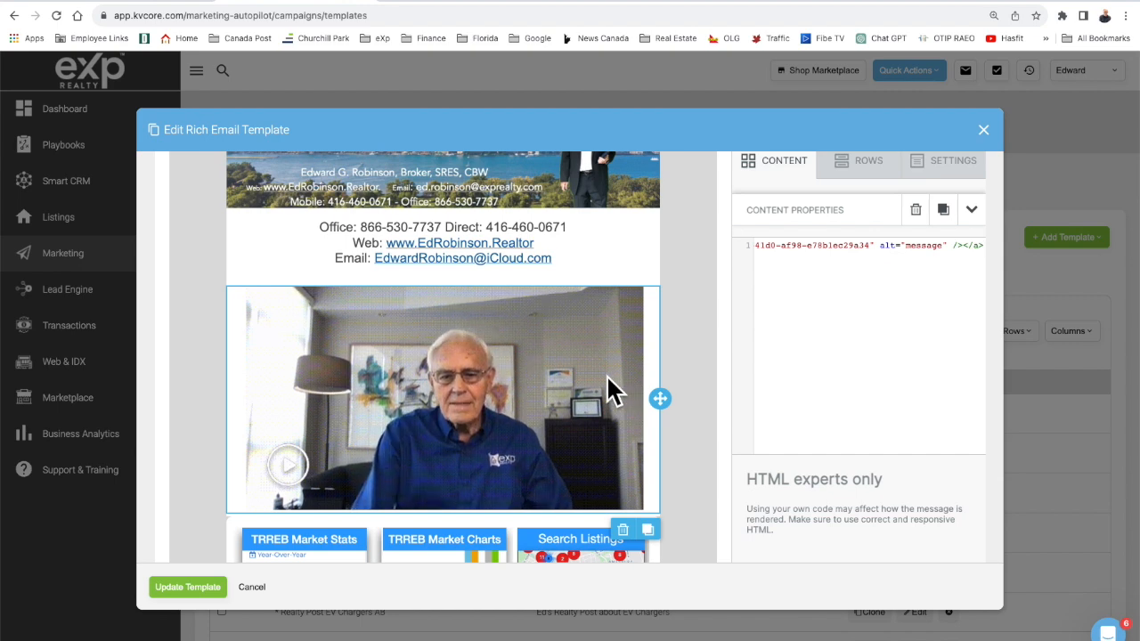
scroll(619, 430, down, 6)
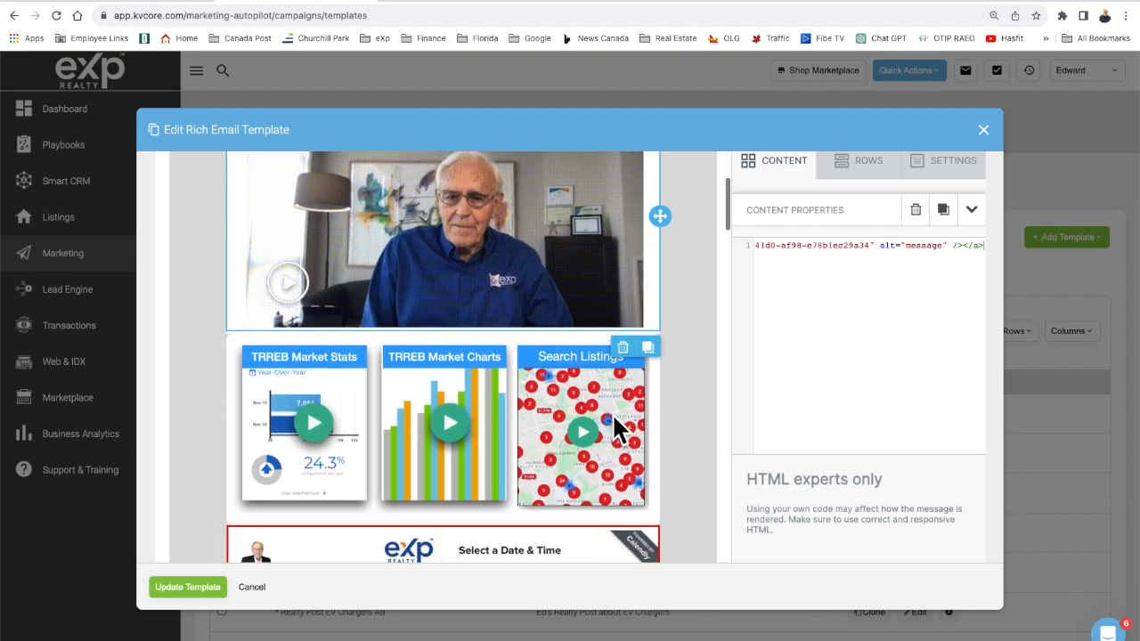
scroll(619, 430, down, 1)
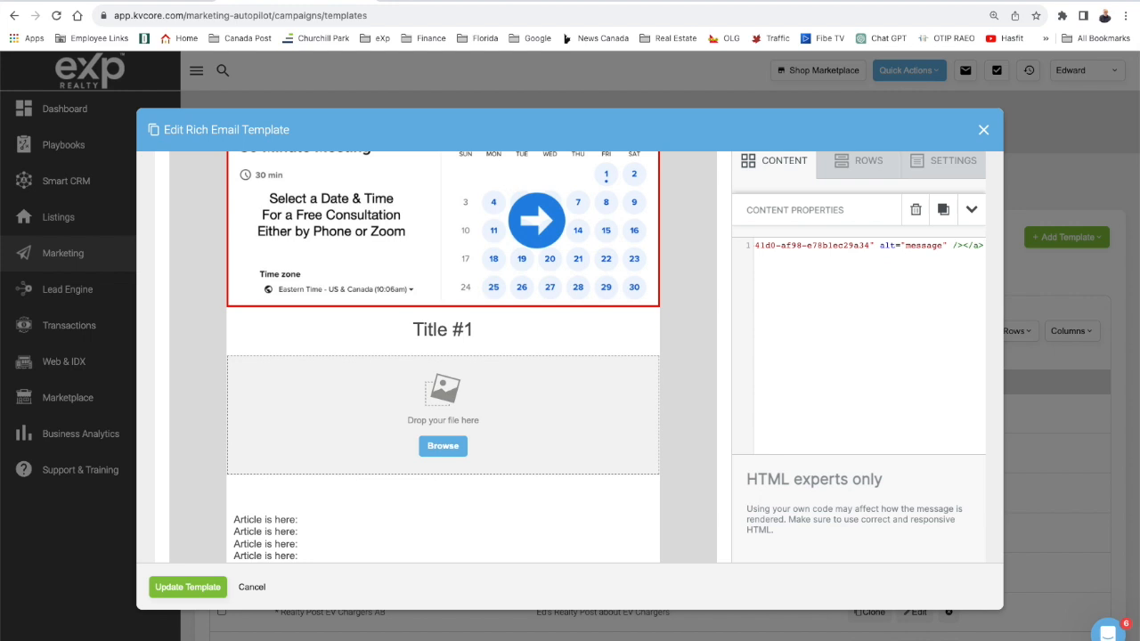
Drag 92905_1.jpg from the 2023-10-01 folder into the Title #1 image slot.
key(super+Tab)
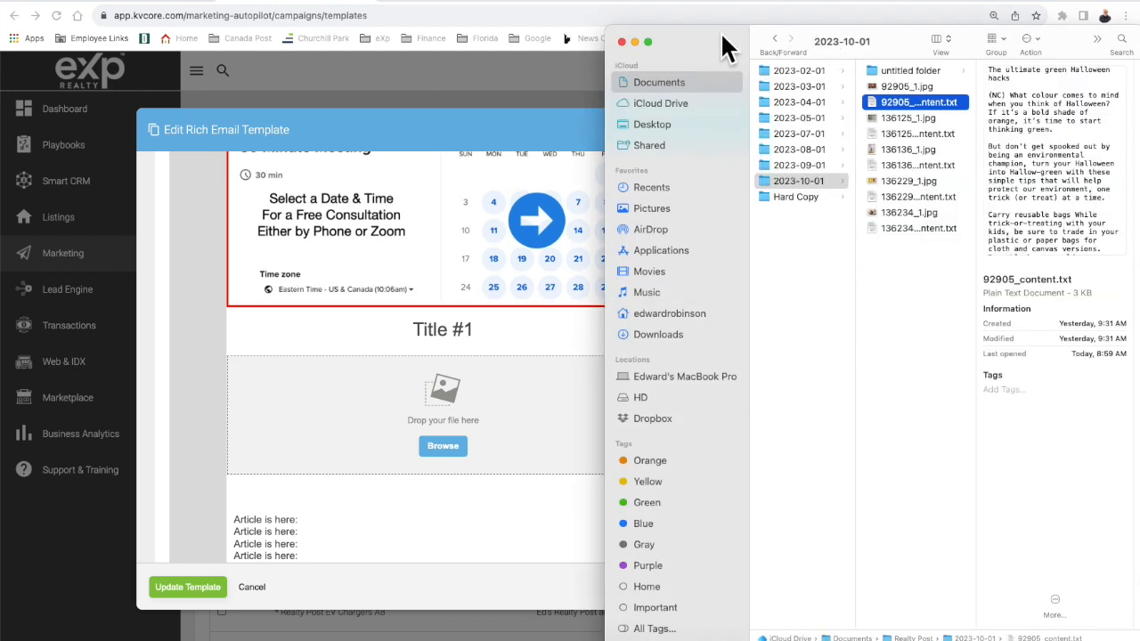
drag(708, 29, 718, 30)
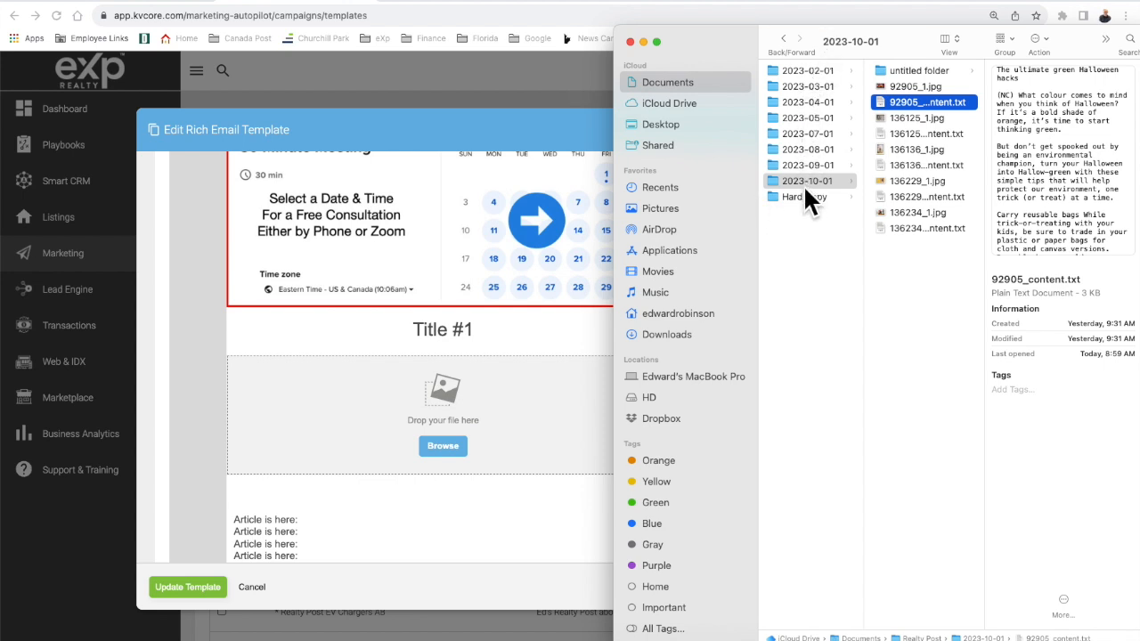
click(899, 87)
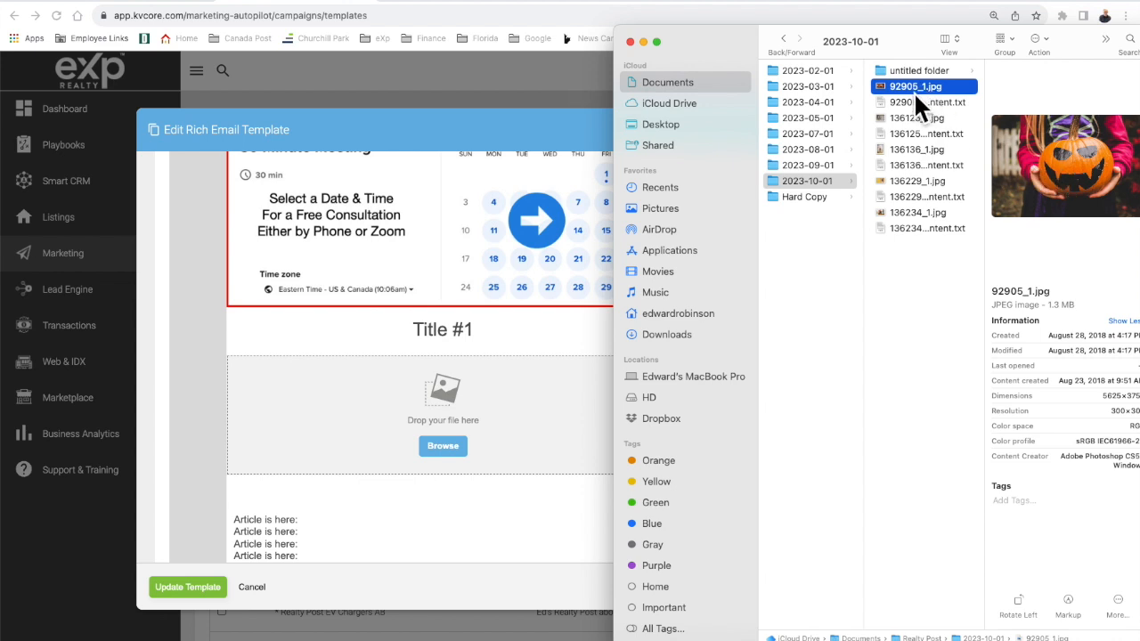
drag(923, 85, 418, 406)
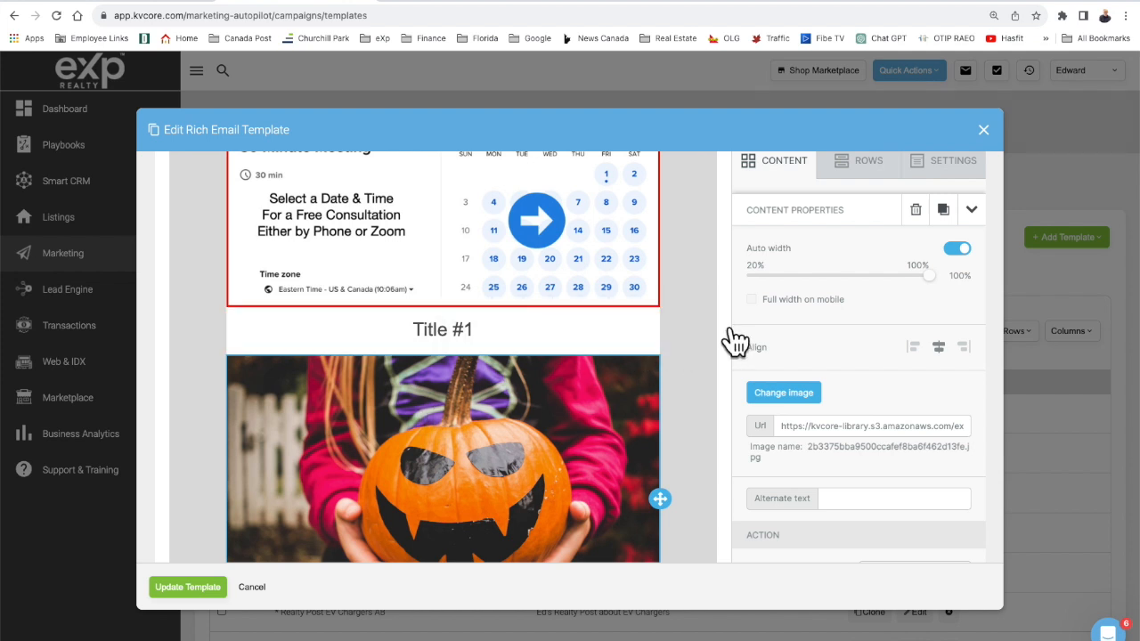
key(super+Tab)
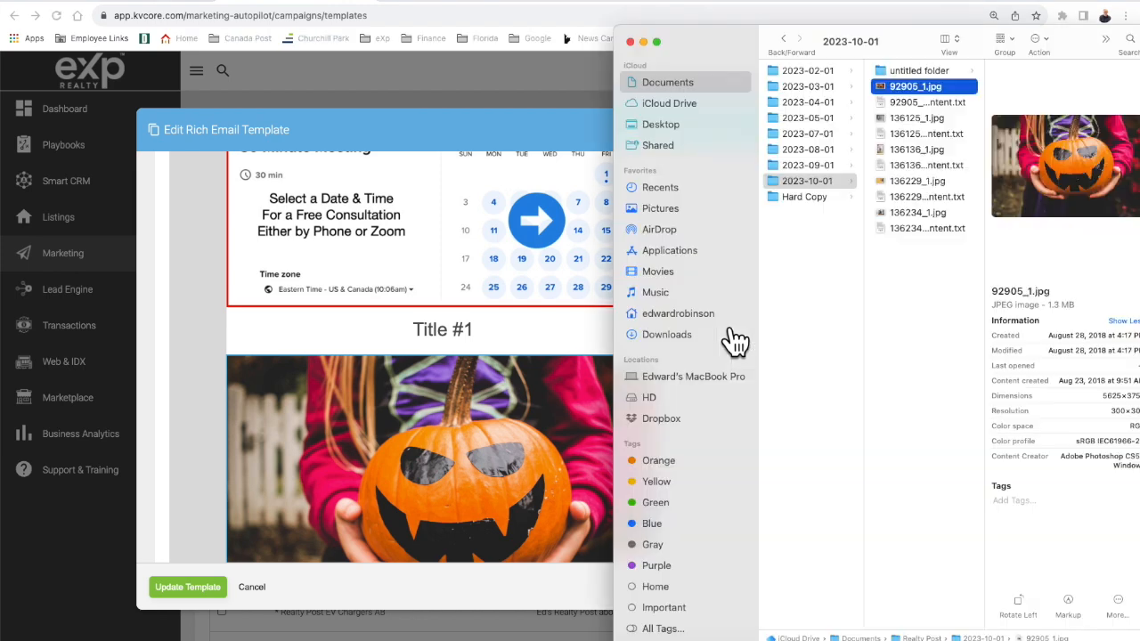
Open 92905_content.txt in TextEdit, enlarge the window and select the five body paragraphs.
click(923, 100)
click(911, 111)
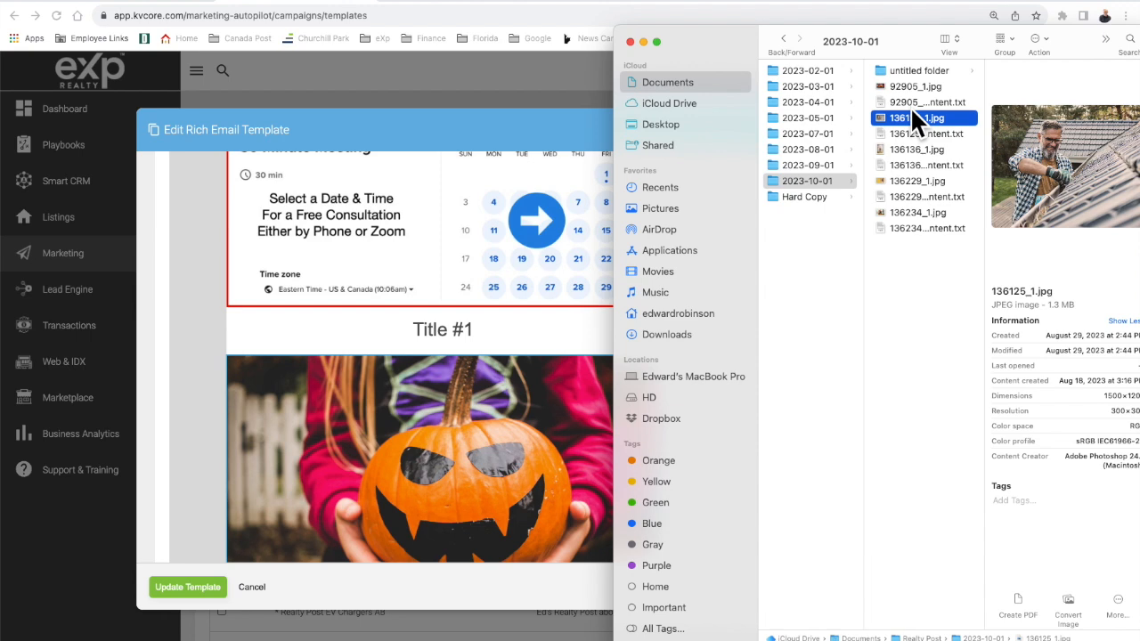
double_click(912, 103)
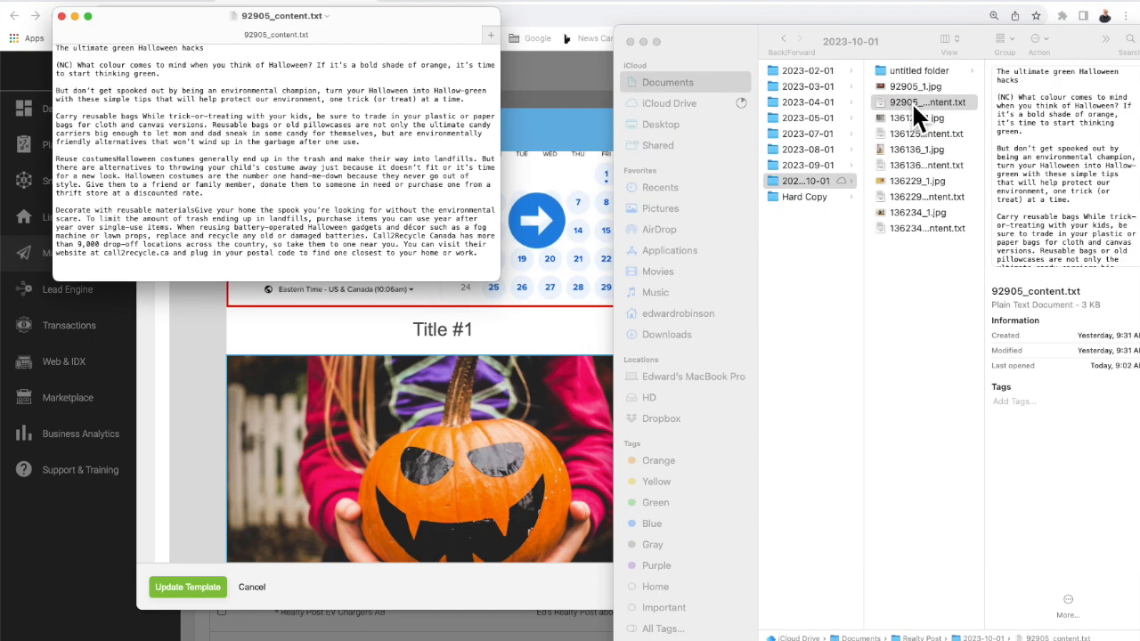
drag(501, 282, 656, 453)
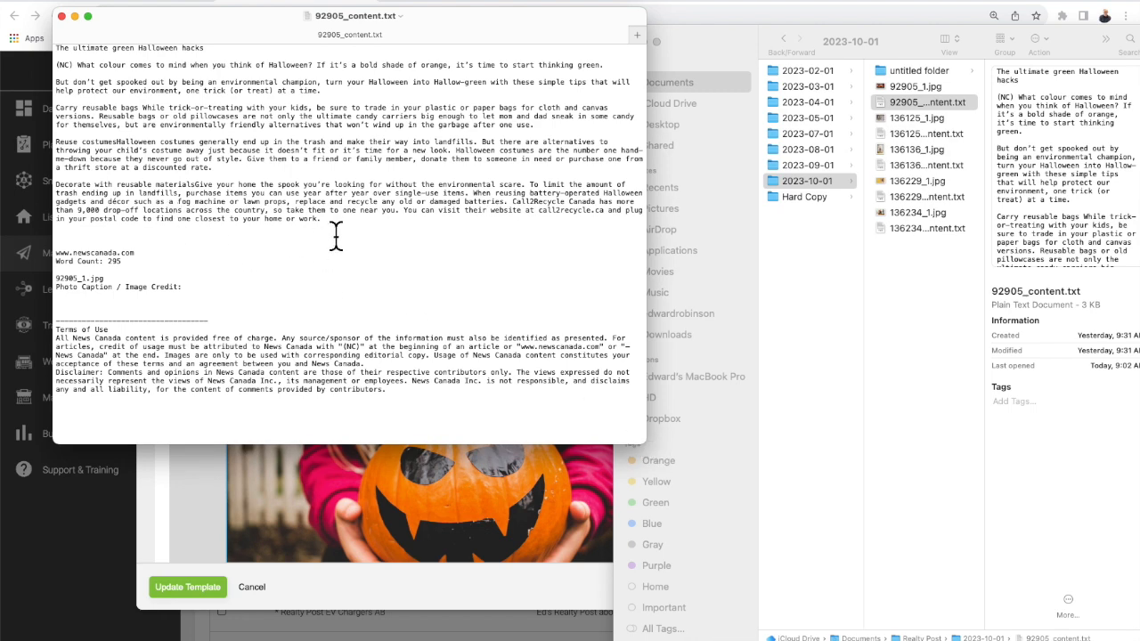
drag(344, 234, 53, 60)
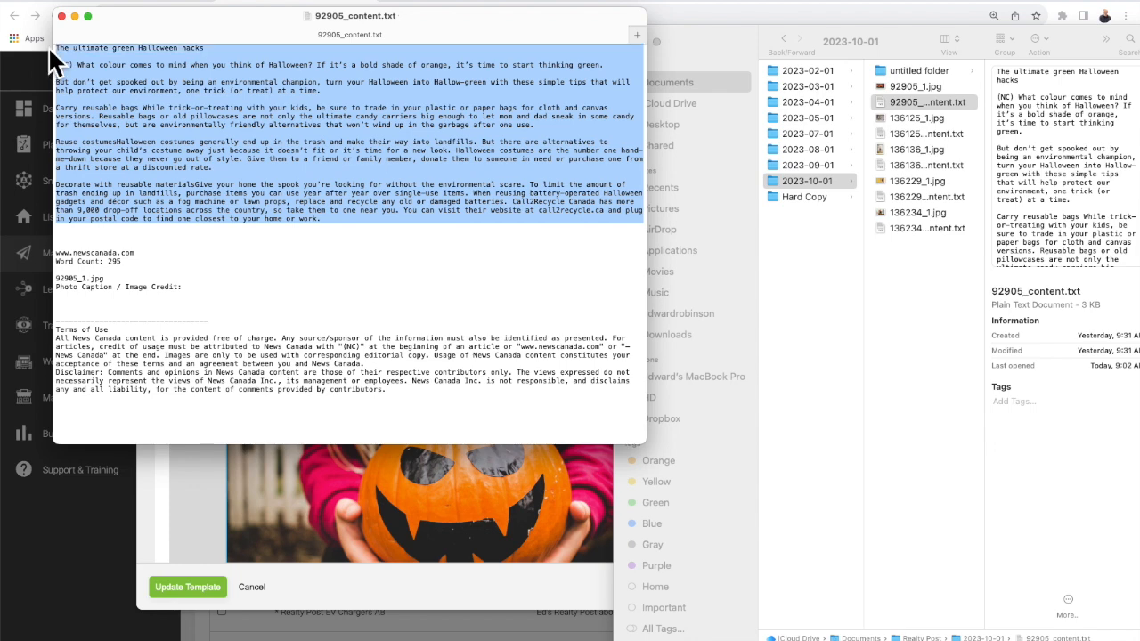
click(448, 479)
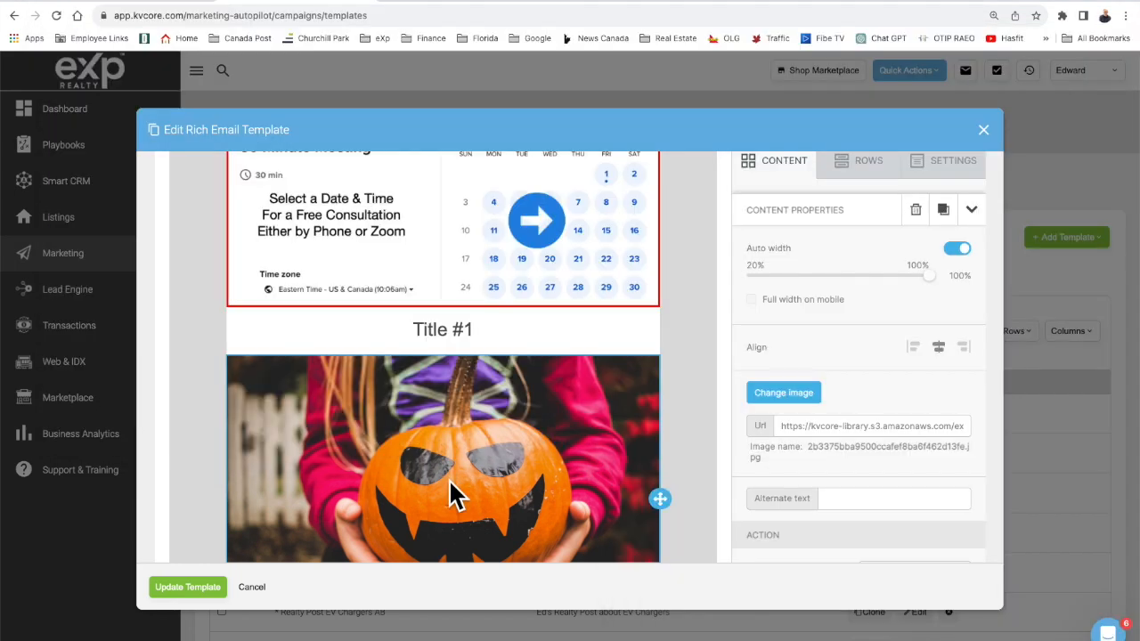
Replace the first article's placeholder lines with the pasted Halloween article text.
scroll(449, 479, down, 3)
click(450, 485)
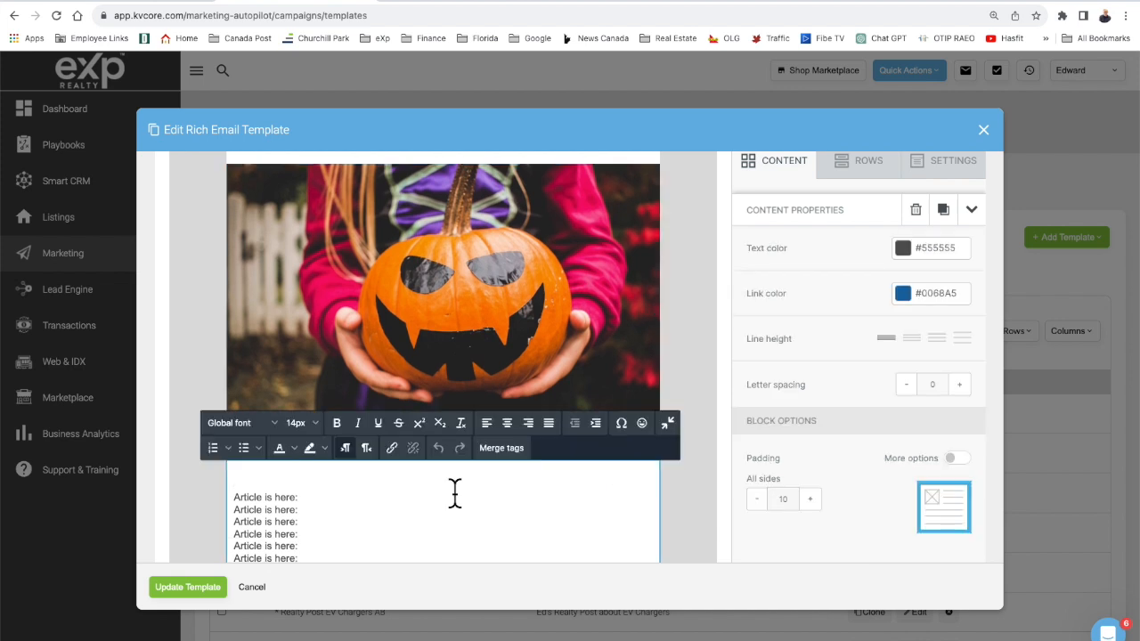
key(ctrl+a)
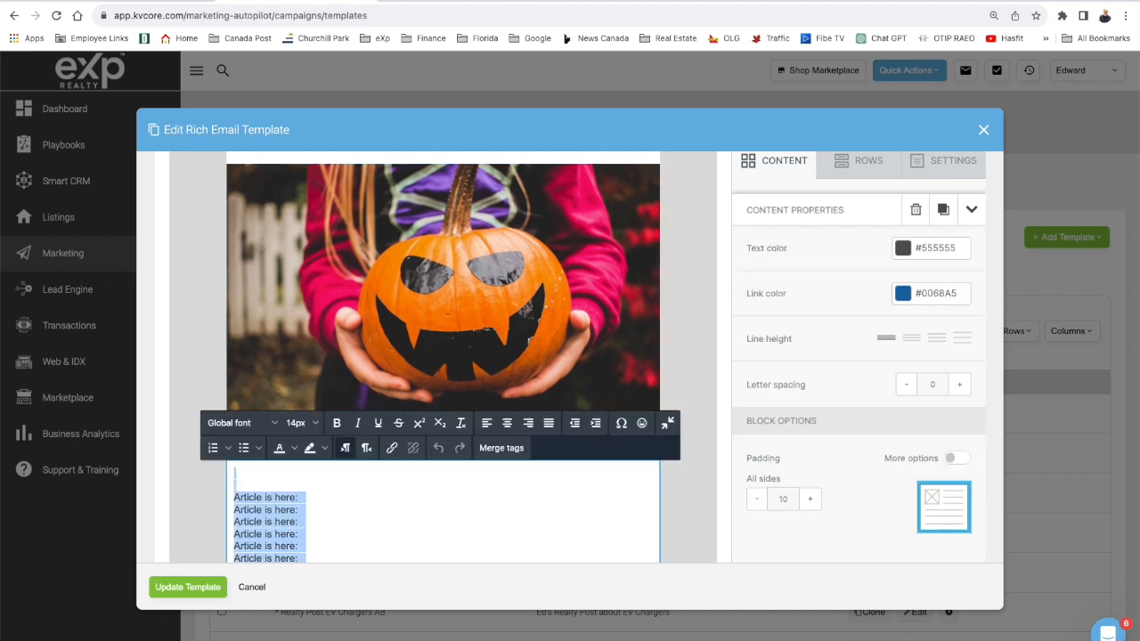
key(BackSpace)
key(super+v)
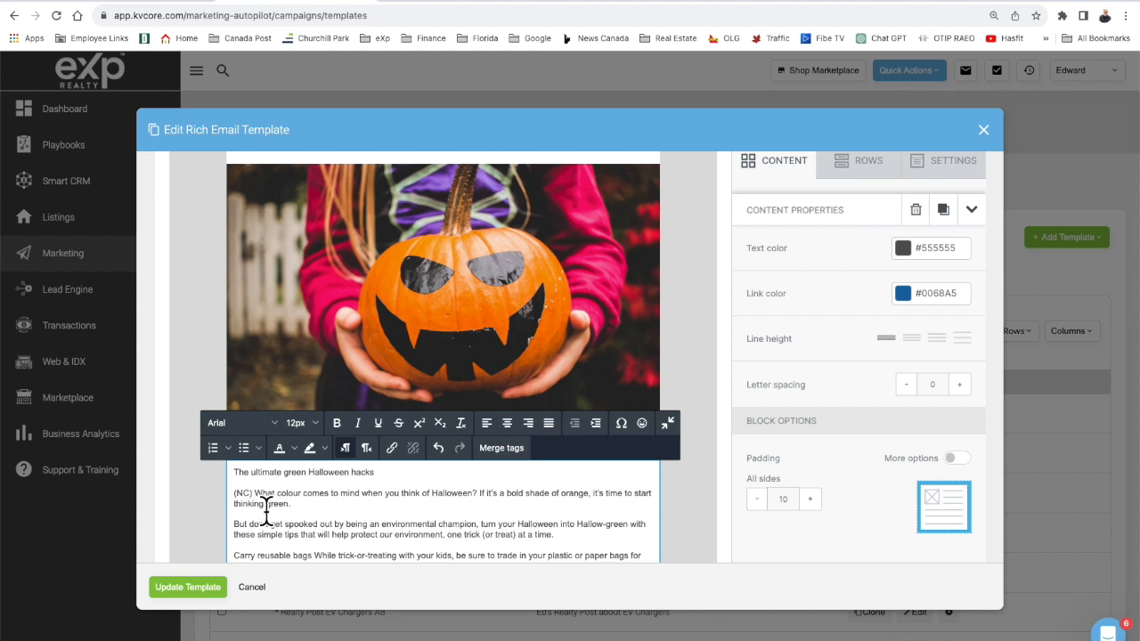
Set the article text to 14px and delete its headline and leftover blank line.
key(super+a)
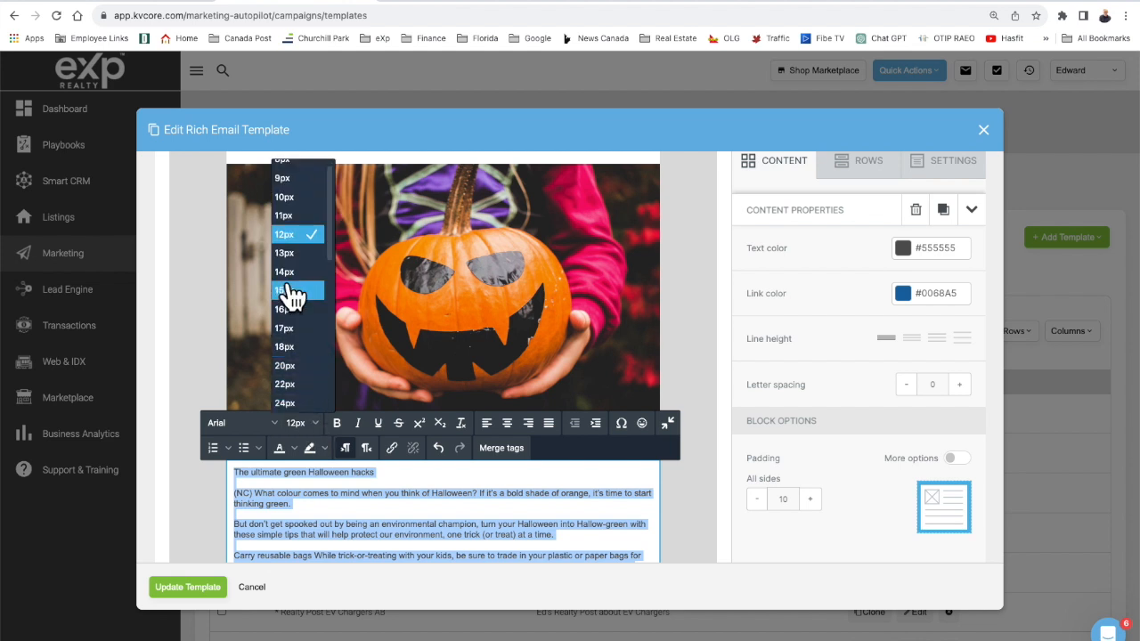
click(292, 275)
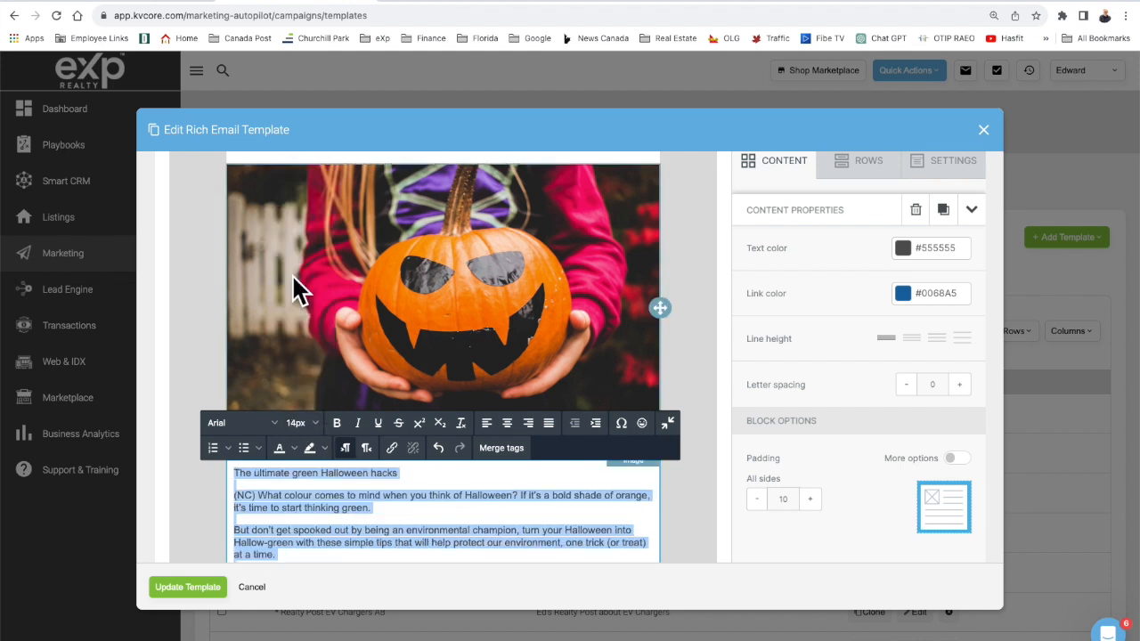
scroll(422, 507, down, 1)
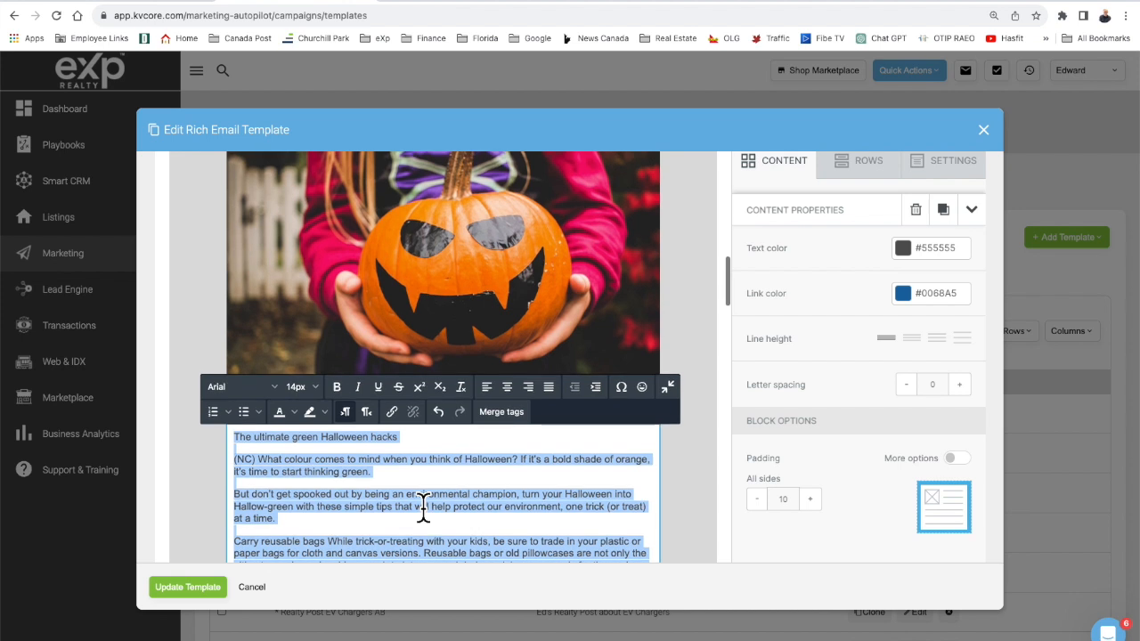
triple_click(363, 443)
key(ctrl+c)
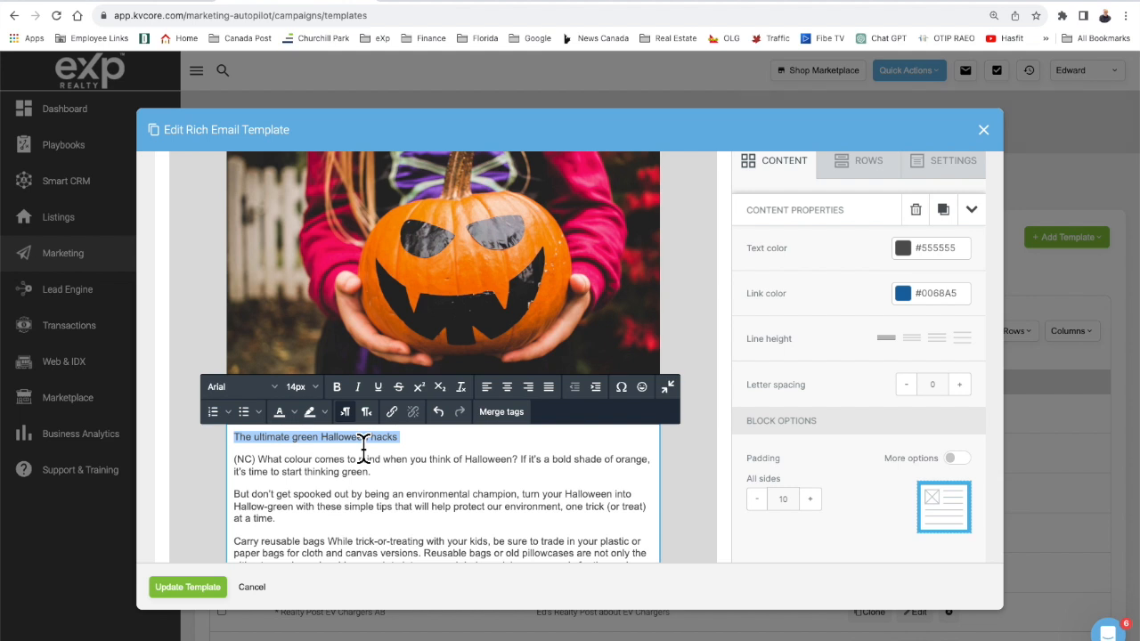
key(BackSpace)
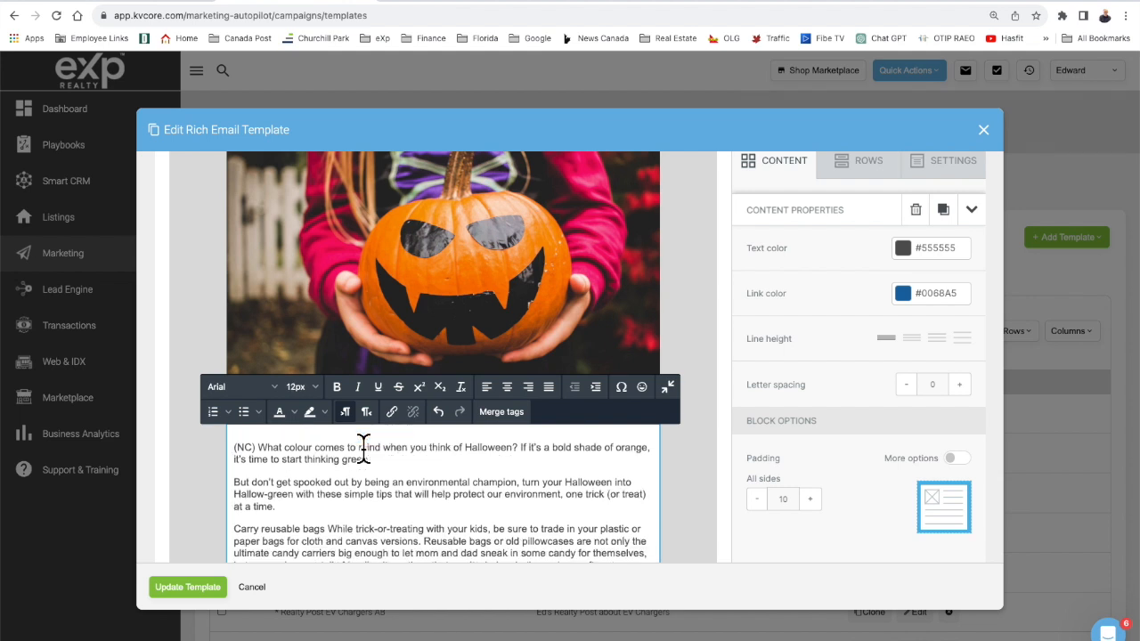
key(Delete)
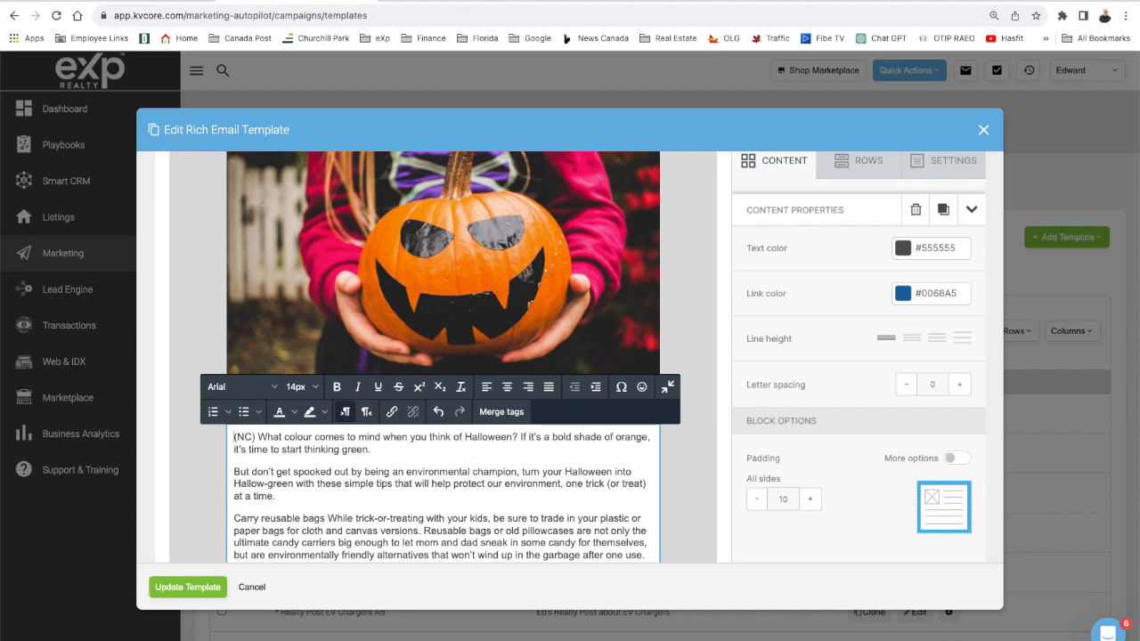
scroll(457, 339, up, 3)
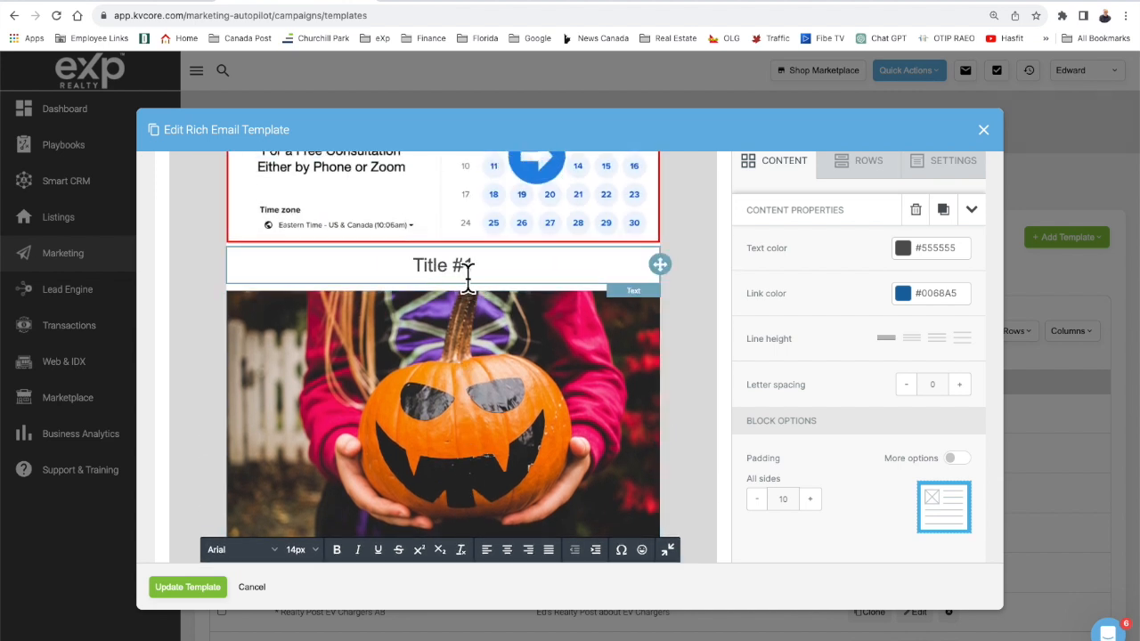
Replace the Title #1 heading with 'The ultimate green Halloween hacks'.
drag(467, 274, 418, 281)
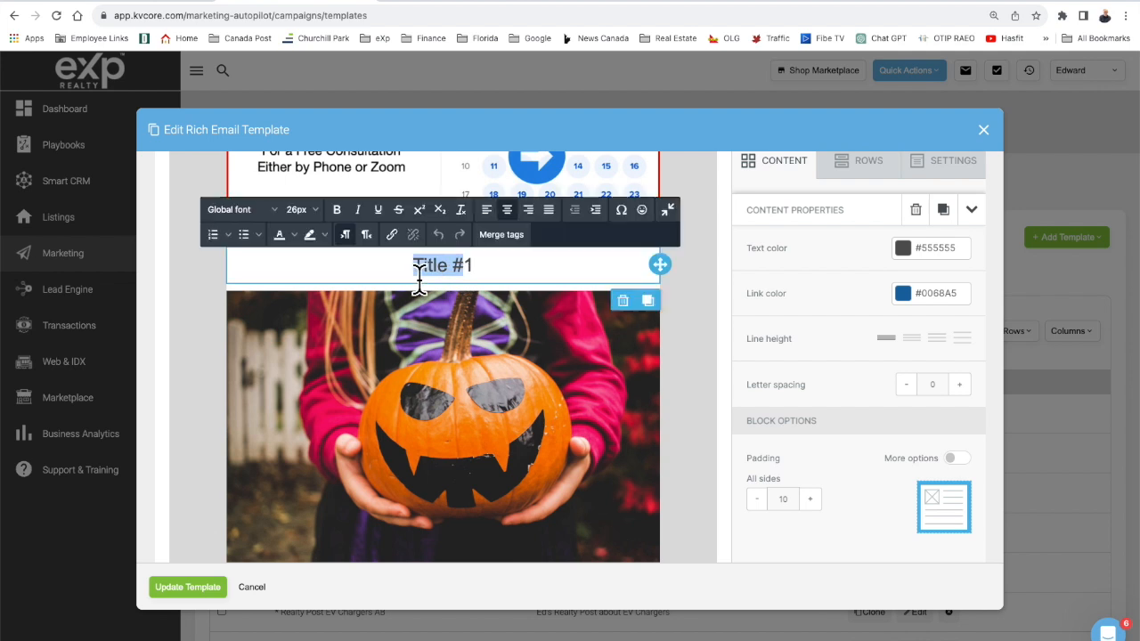
key(ctrl+v)
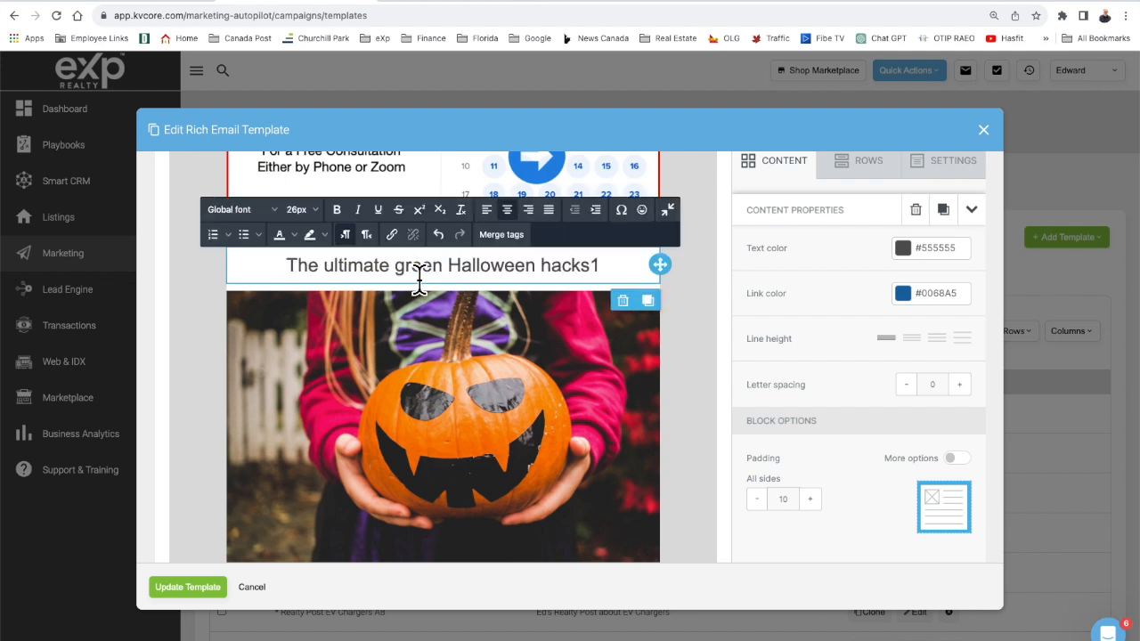
key(Delete)
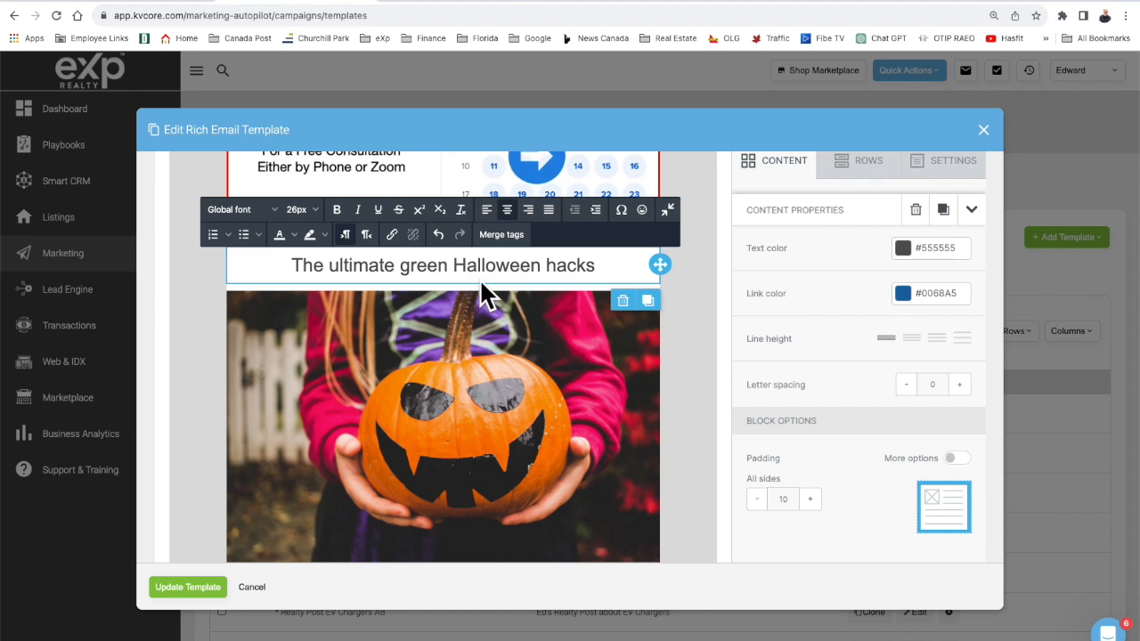
Scroll down to the empty Title #2 section and bring the 2023-10-01 folder forward.
scroll(501, 286, down, 2)
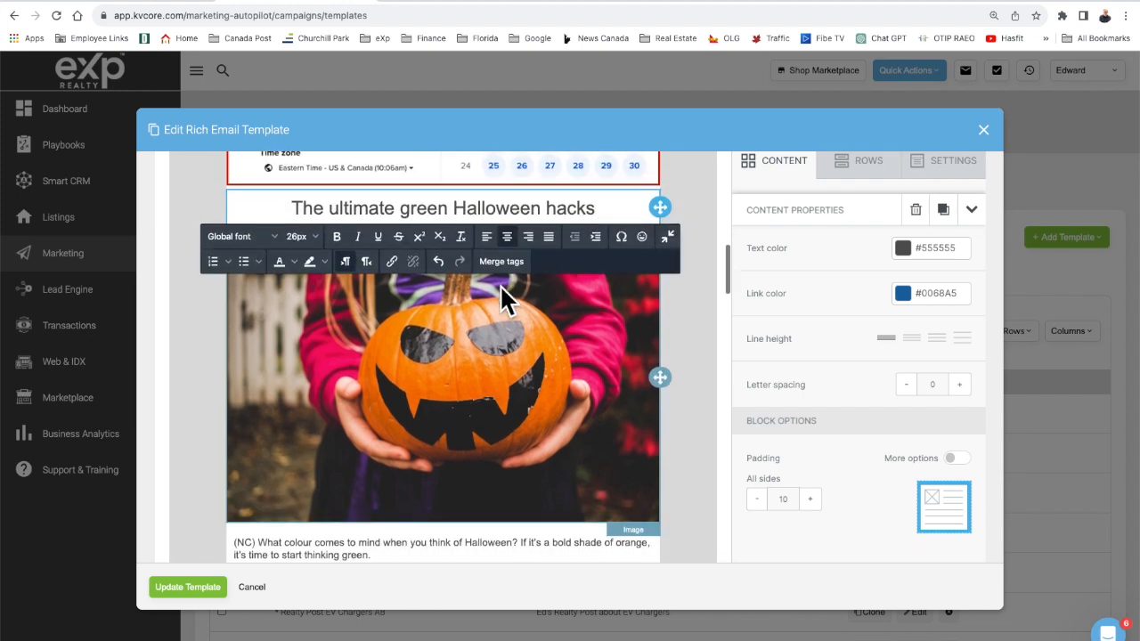
scroll(500, 284, down, 5)
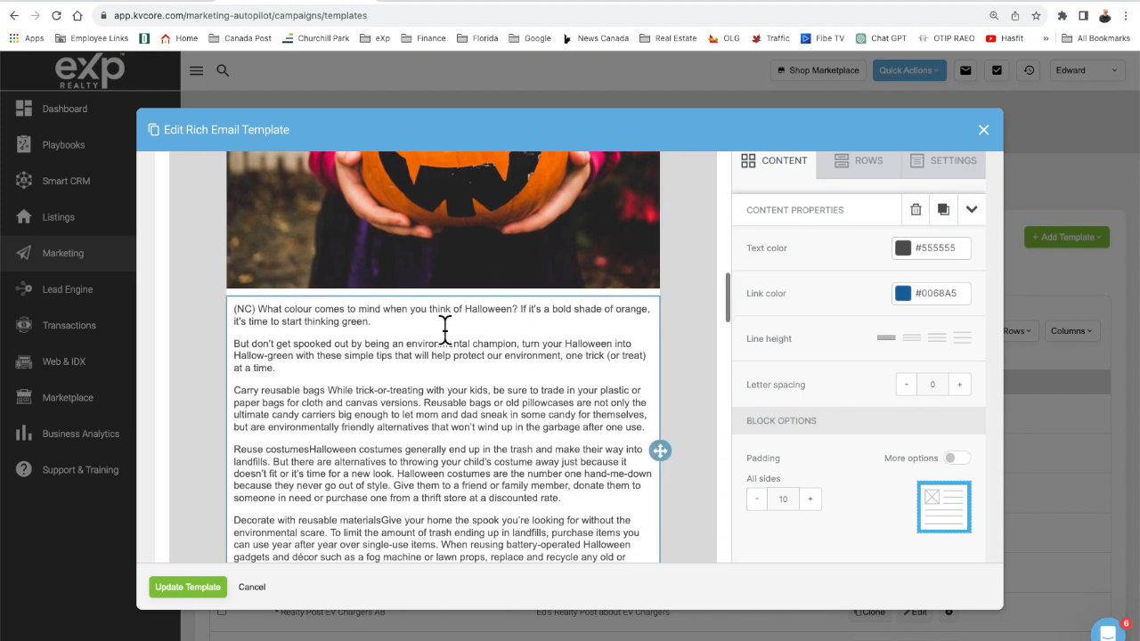
scroll(445, 369, down, 3)
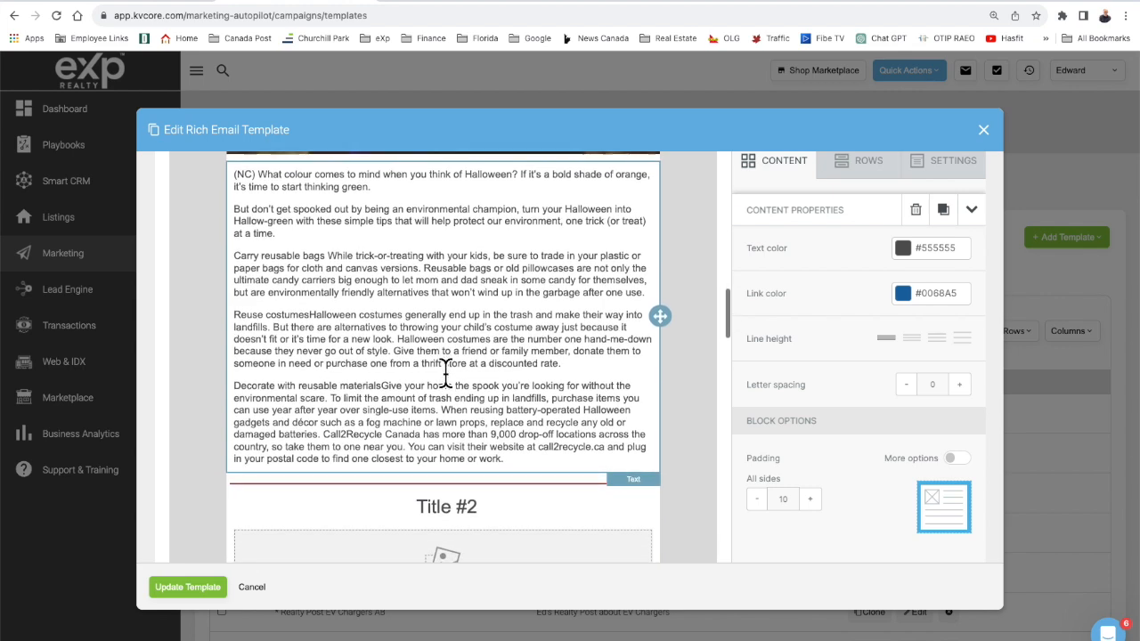
scroll(445, 372, down, 1)
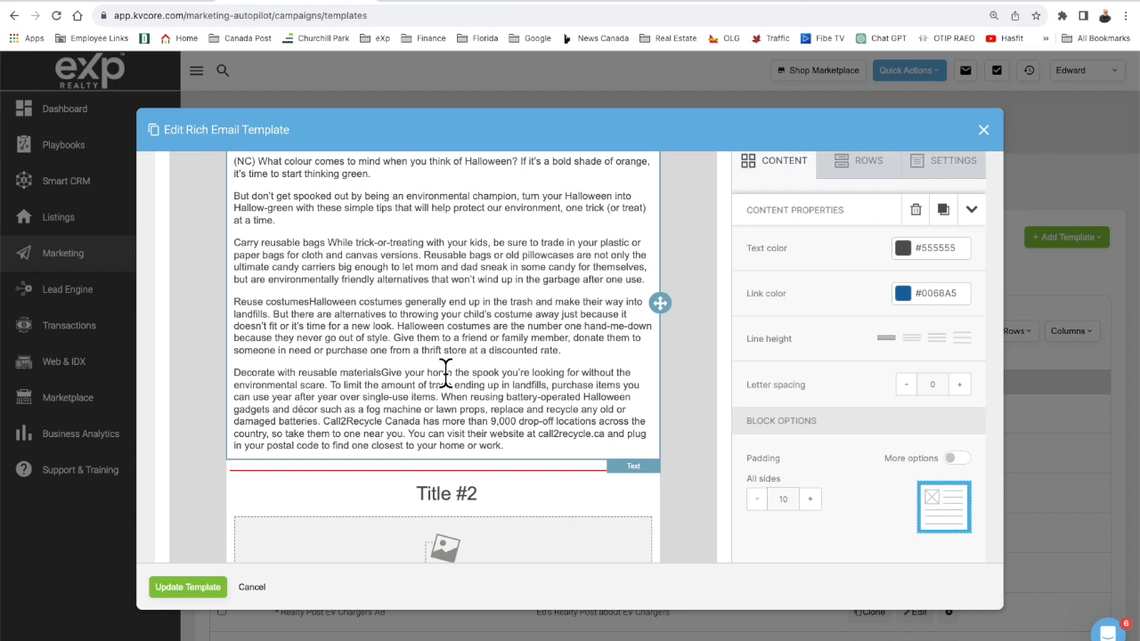
scroll(445, 372, down, 3)
scroll(443, 374, down, 1)
scroll(443, 374, up, 1)
scroll(443, 374, down, 1)
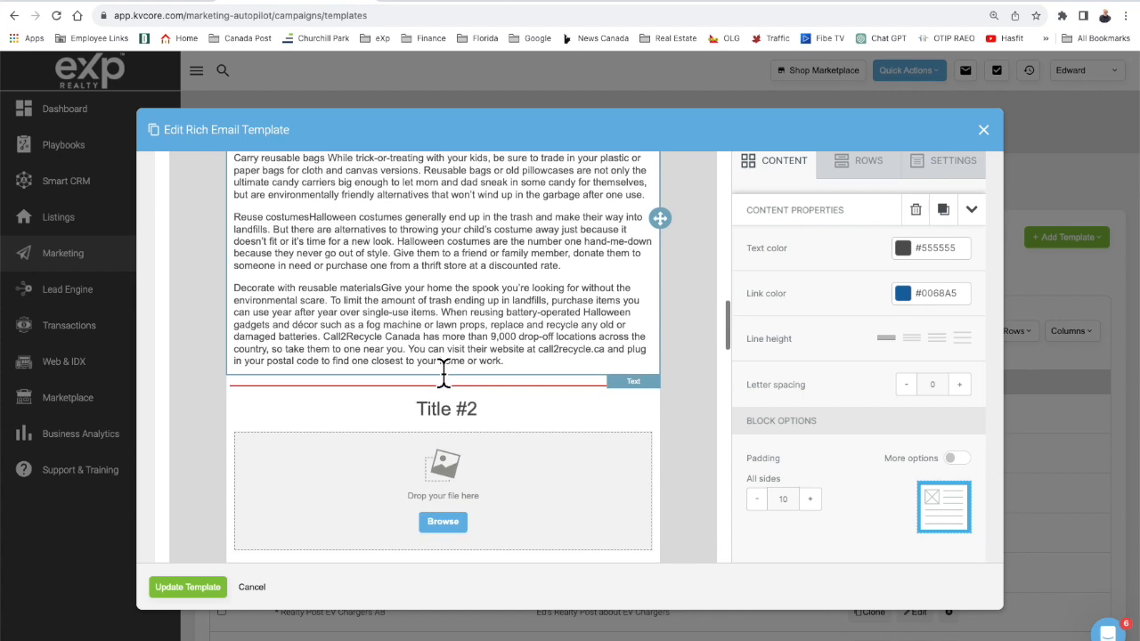
right_click(1139, 494)
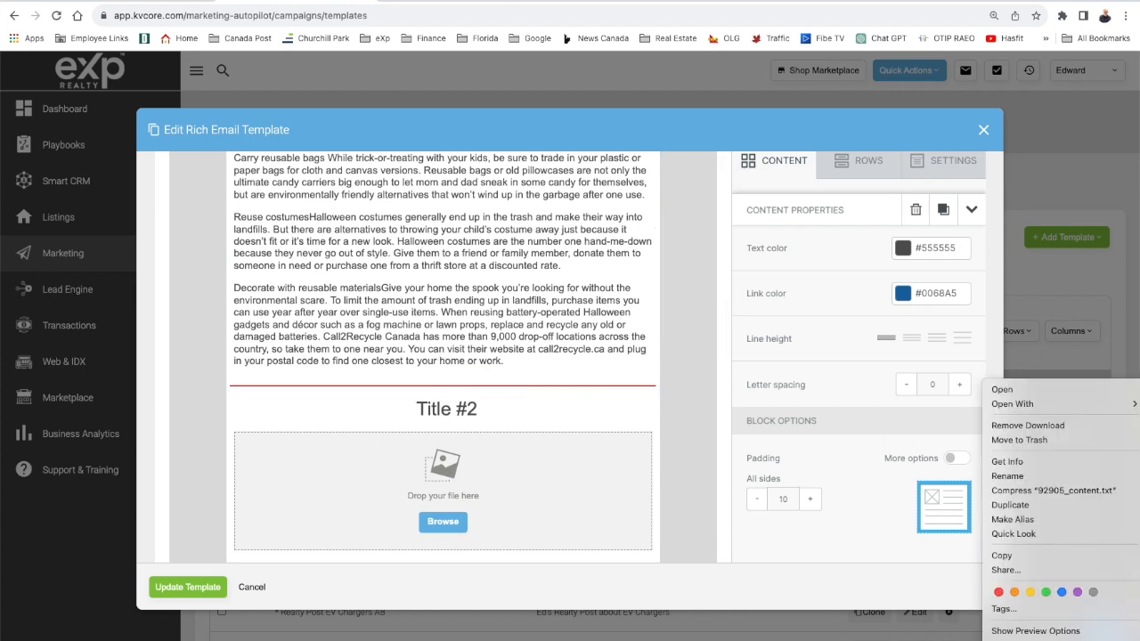
click(1071, 335)
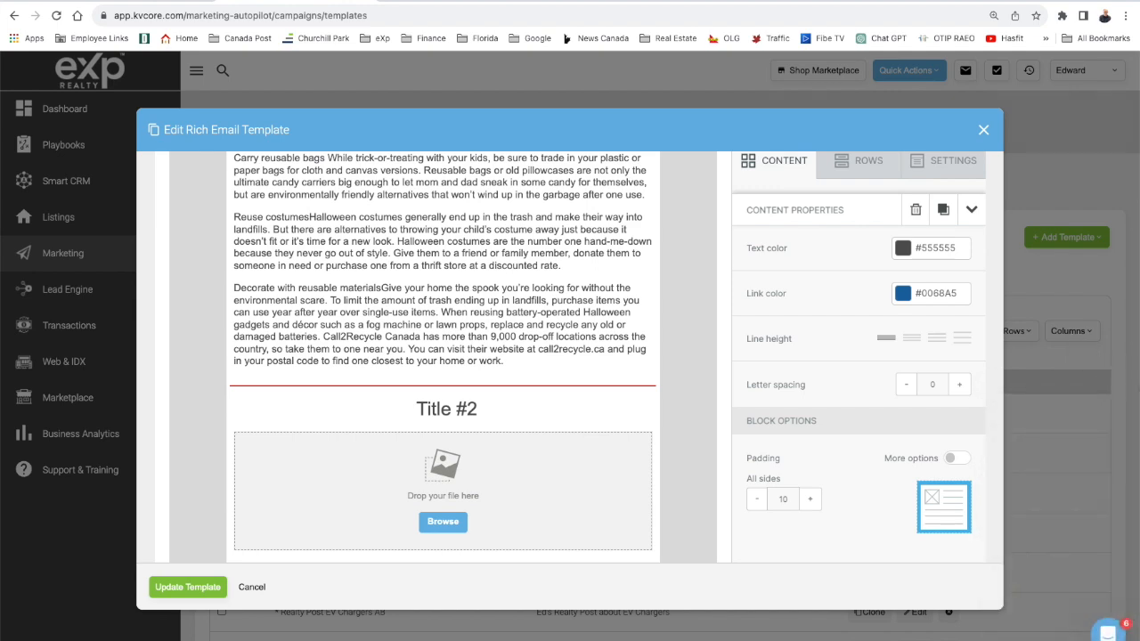
key(super+Tab)
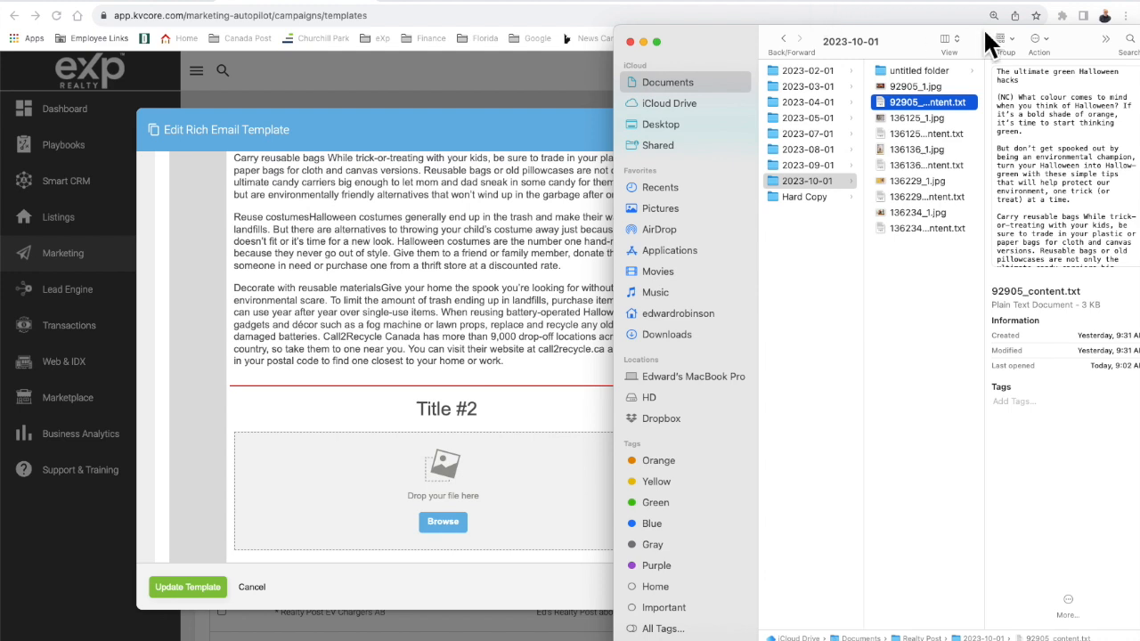
Drag 136125_1.jpg from Finder into the image slot under Title #2.
click(920, 119)
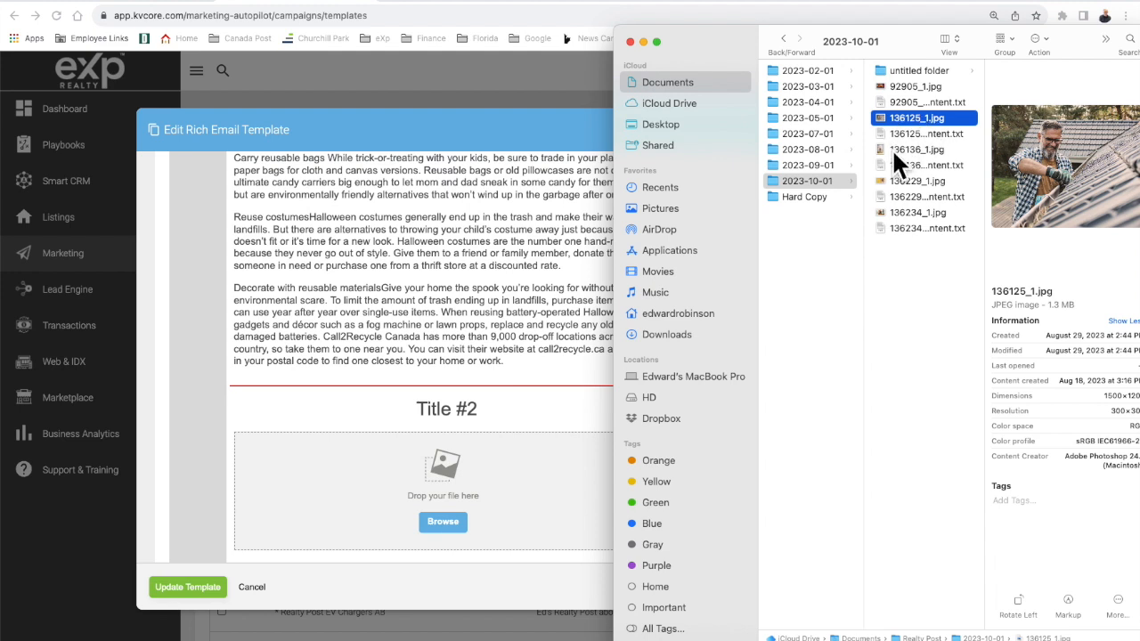
drag(949, 119, 458, 453)
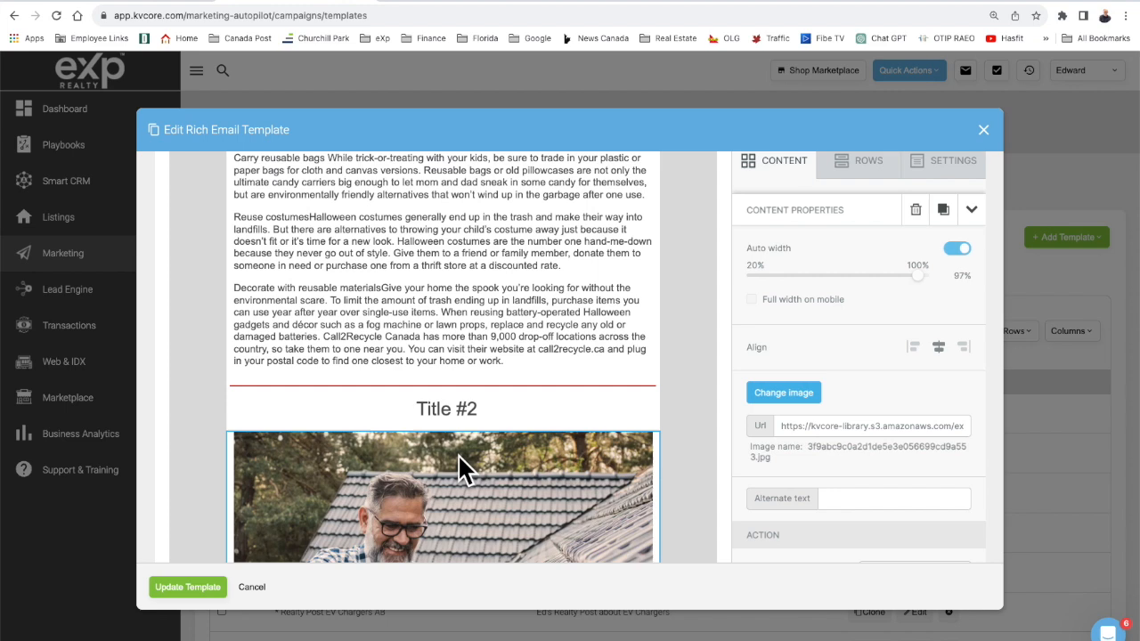
scroll(476, 486, down, 2)
scroll(475, 481, down, 4)
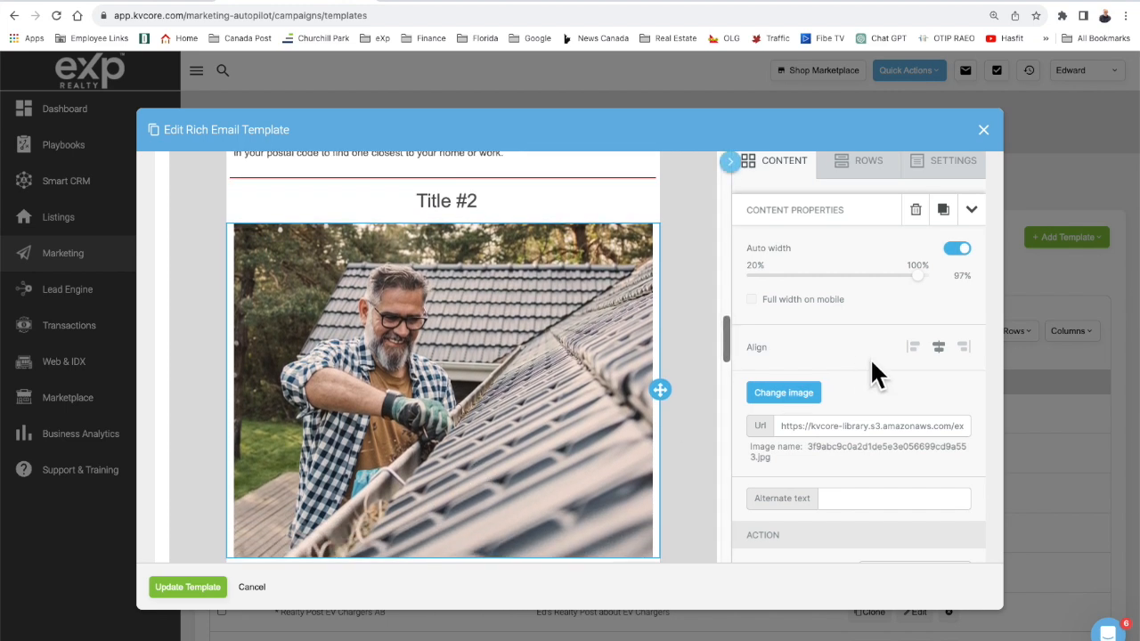
Answer No on the close prompt to keep the template open, then return to the folder.
click(1103, 296)
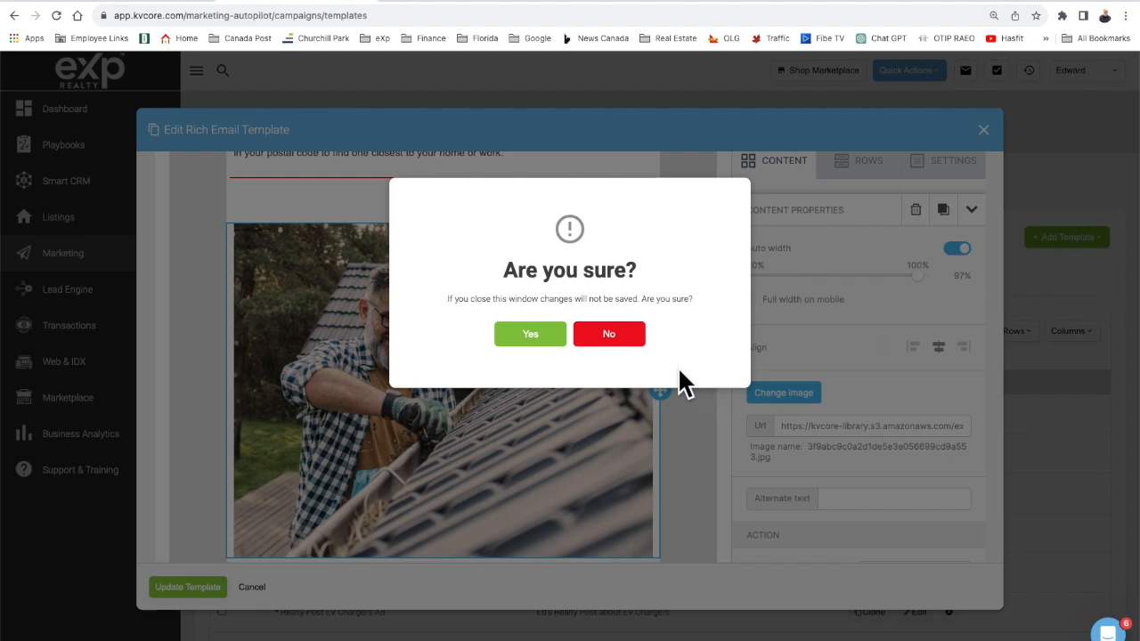
click(609, 336)
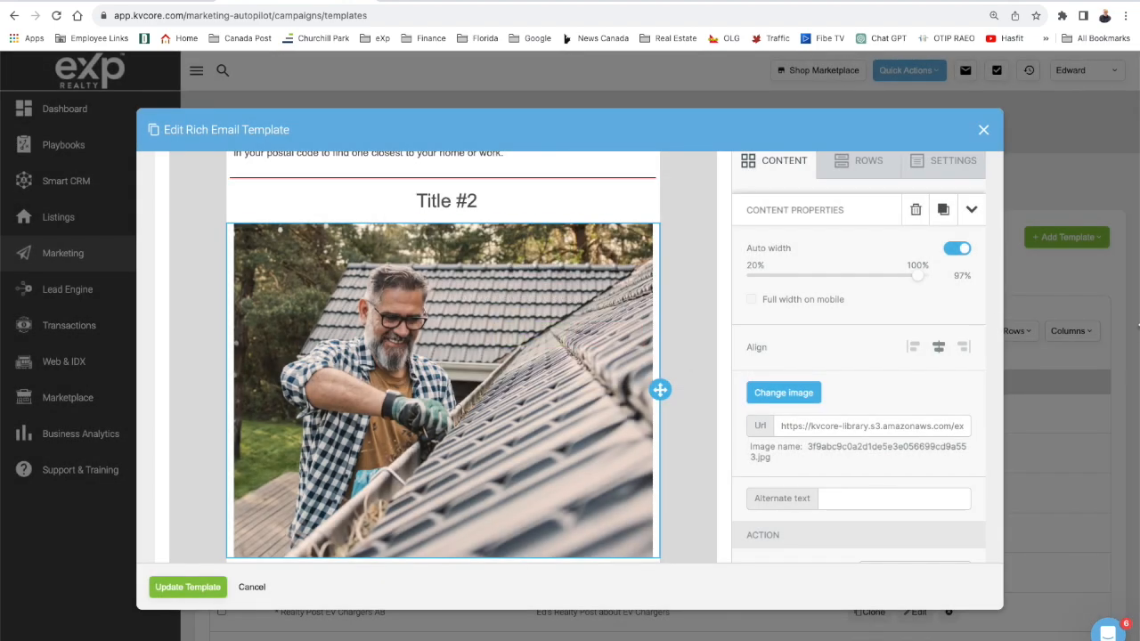
key(super+Tab)
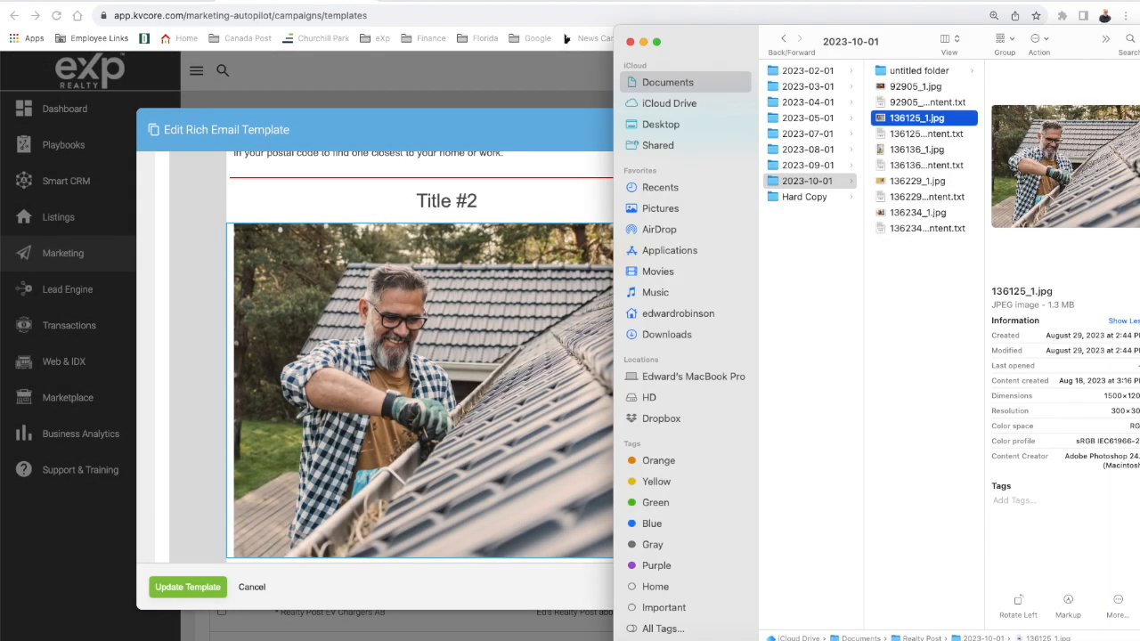
Copy the winter-ready home article from 136125_content.txt in TextEdit and return to kvCORE.
double_click(919, 132)
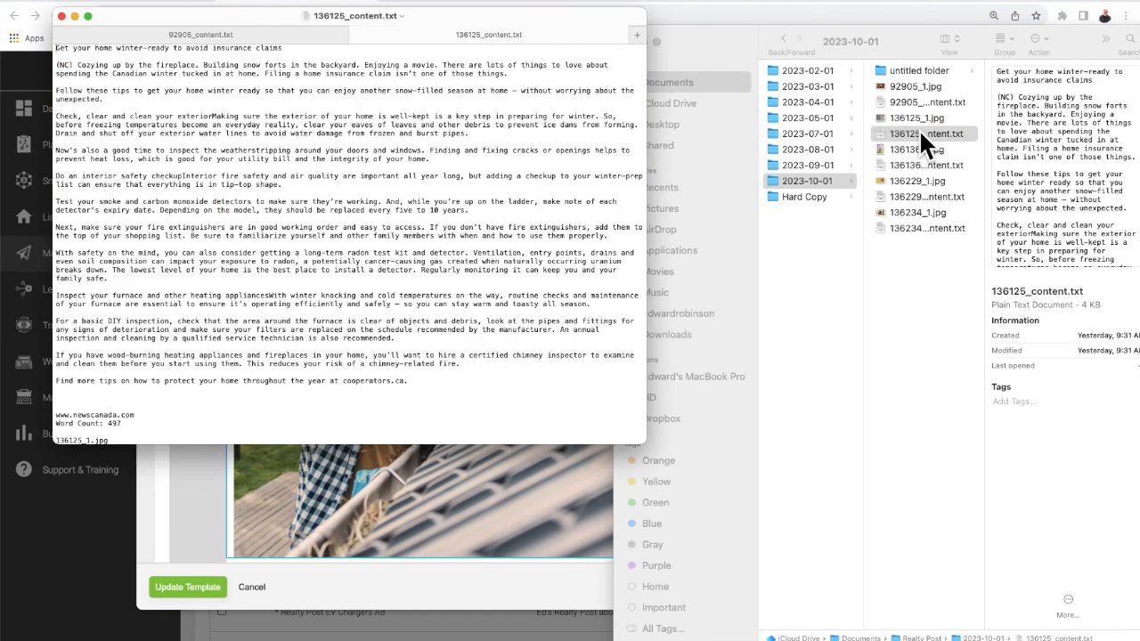
drag(433, 400, 55, 46)
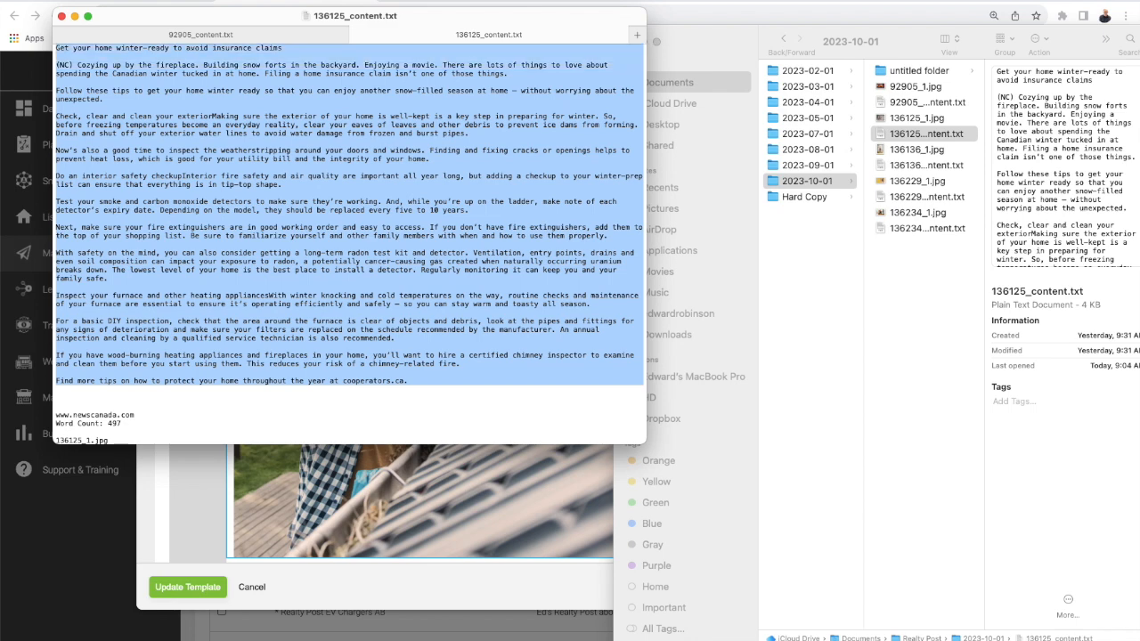
click(326, 489)
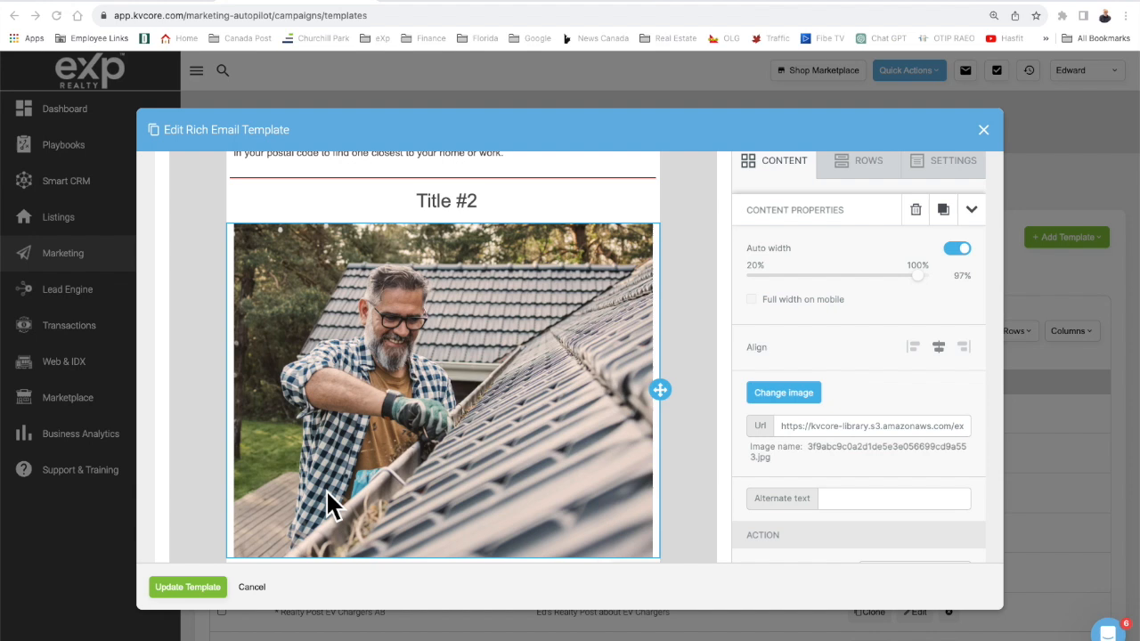
Replace the 'Article is here:' placeholder lines with the pasted winter-ready article.
scroll(403, 476, down, 5)
click(387, 467)
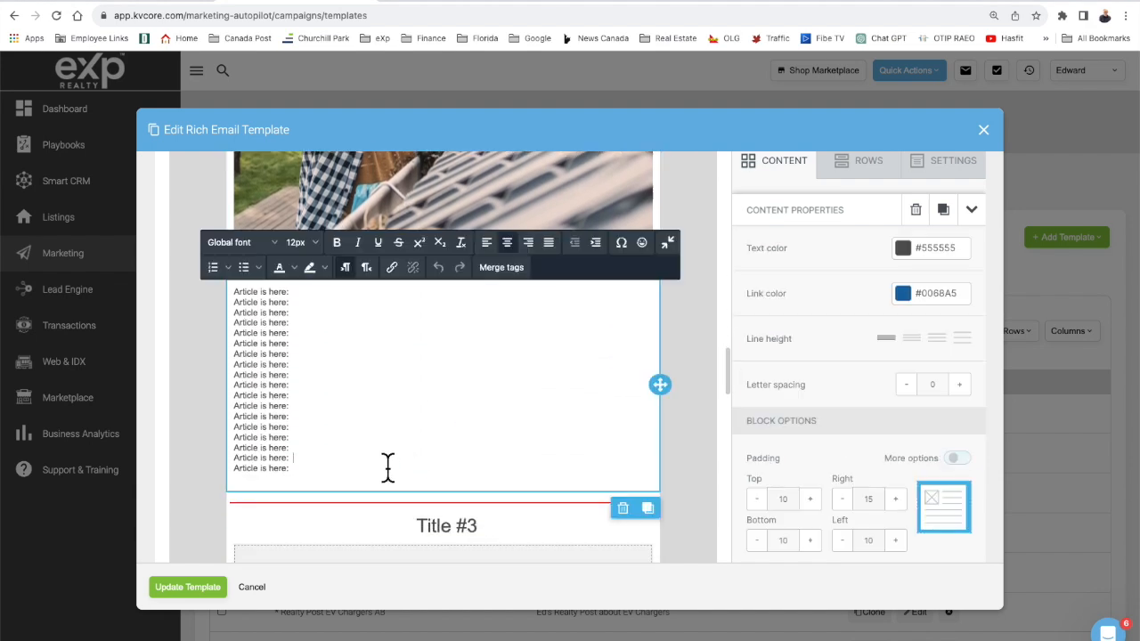
key(super+a)
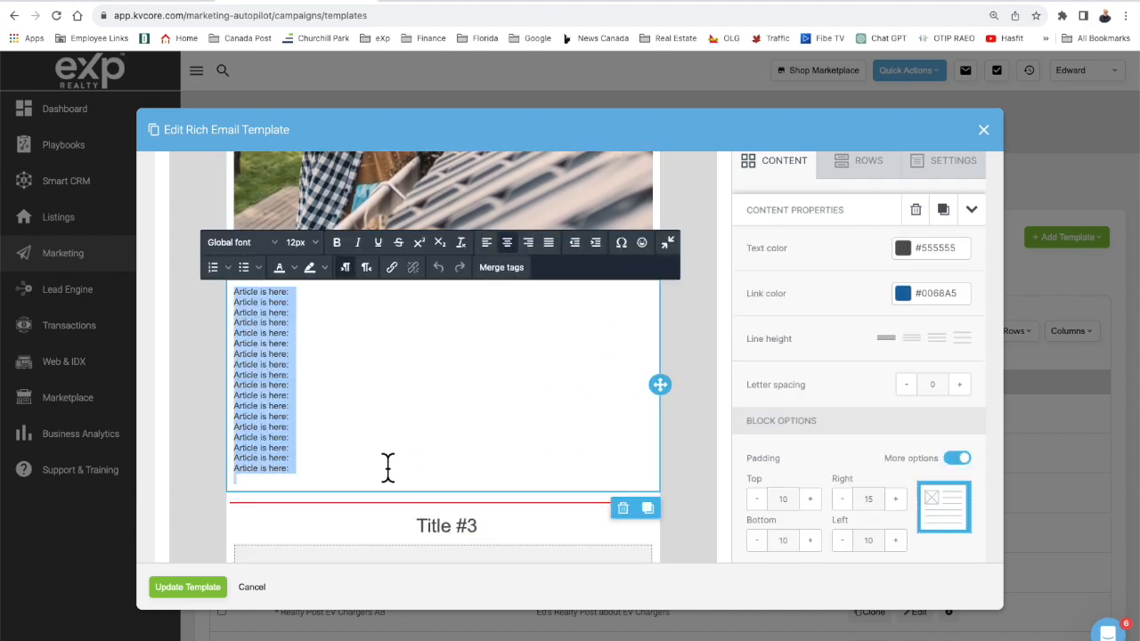
key(BackSpace)
key(super+v)
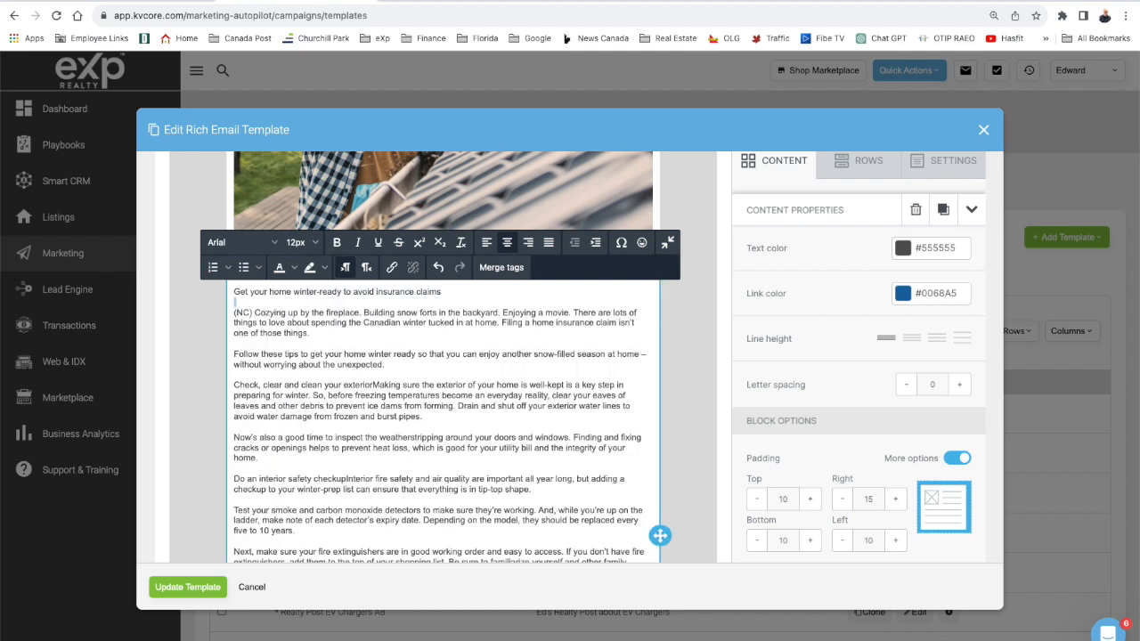
Remove the article's headline line and set the whole body to 14px.
triple_click(292, 291)
key(ctrl+c)
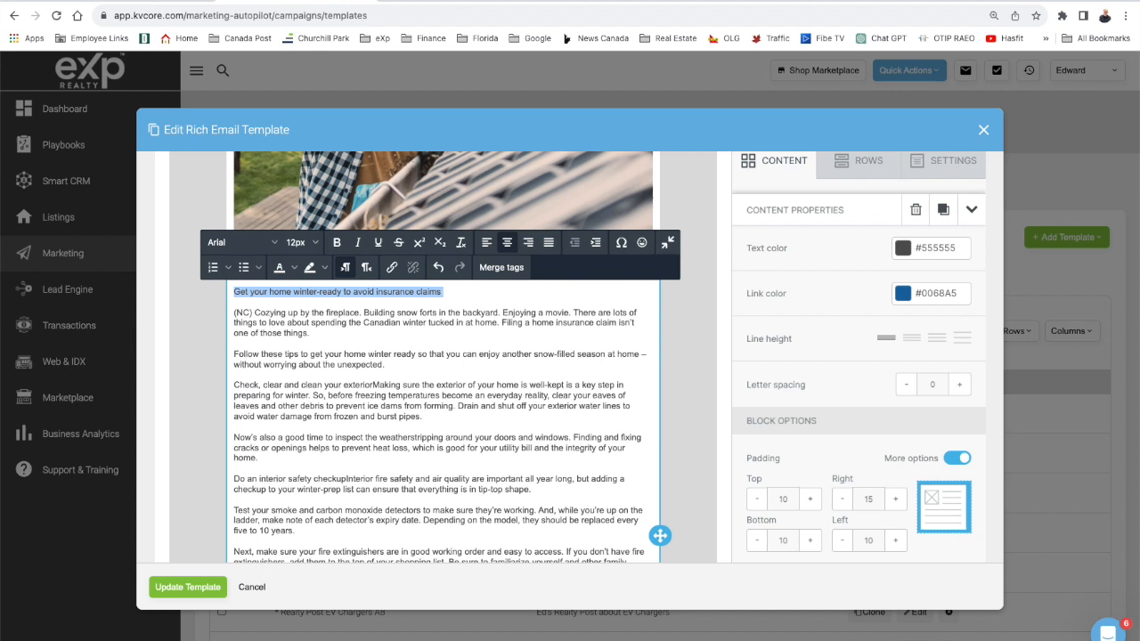
key(BackSpace)
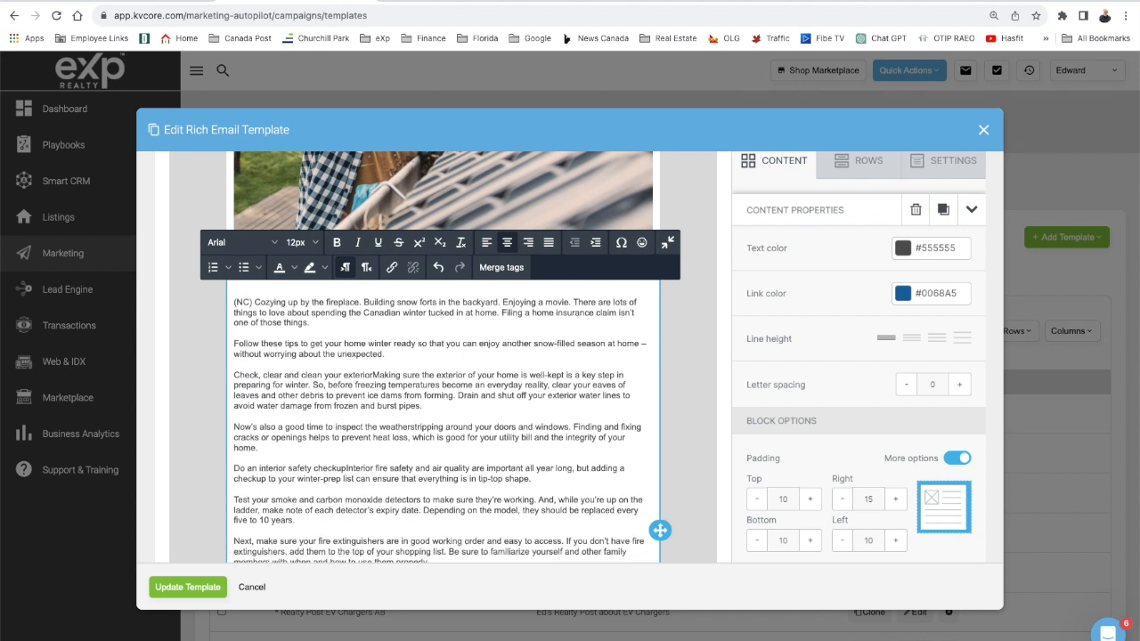
key(Delete)
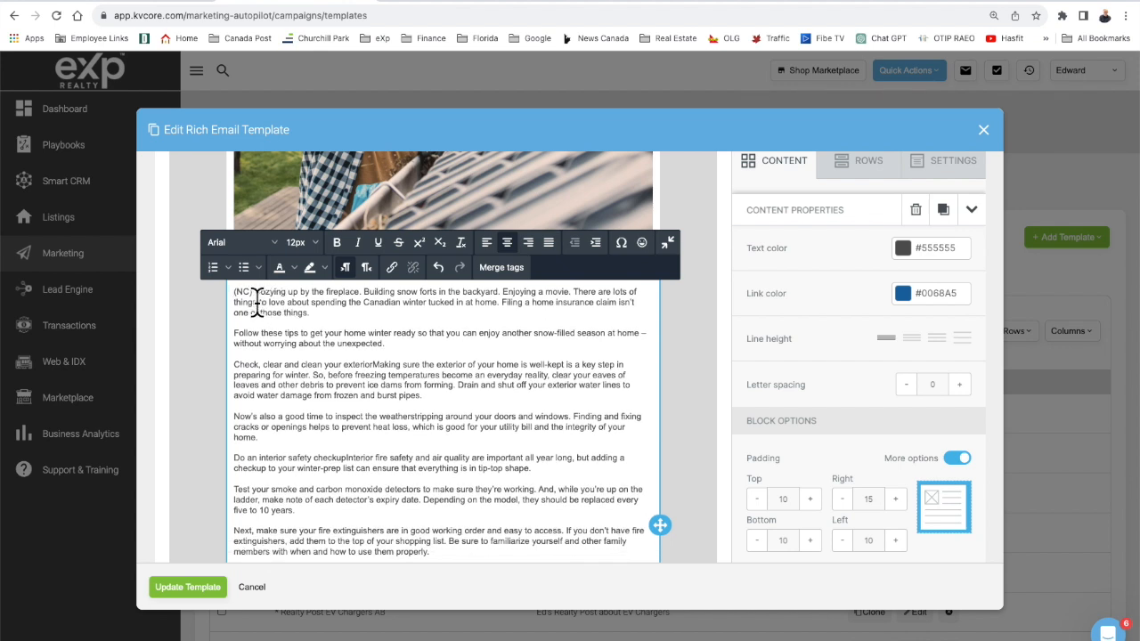
key(ctrl+a)
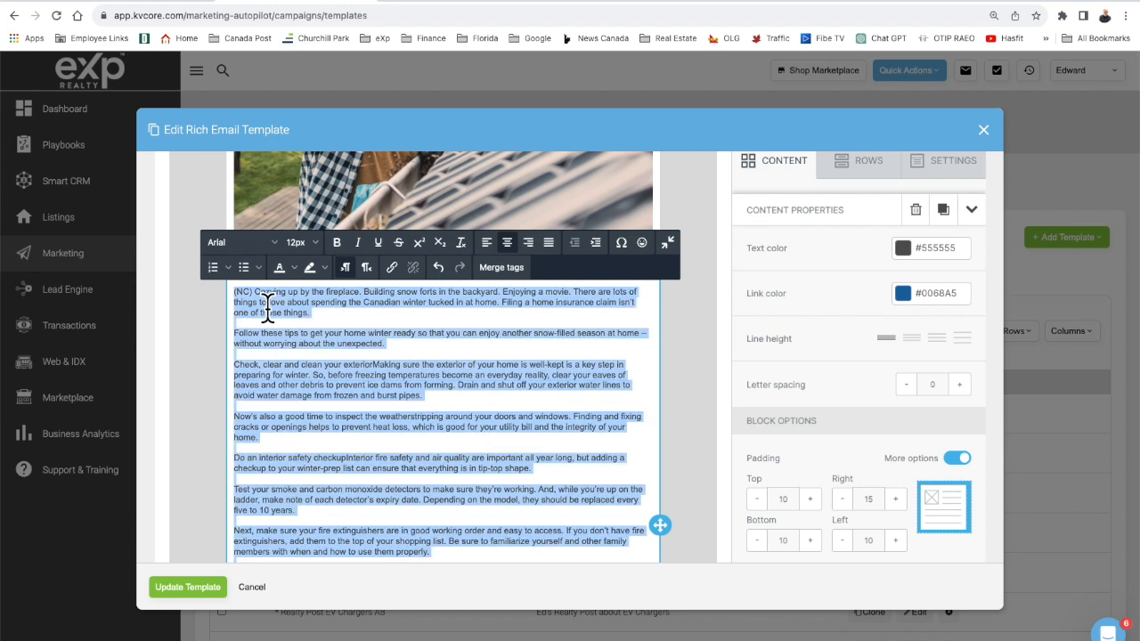
click(300, 242)
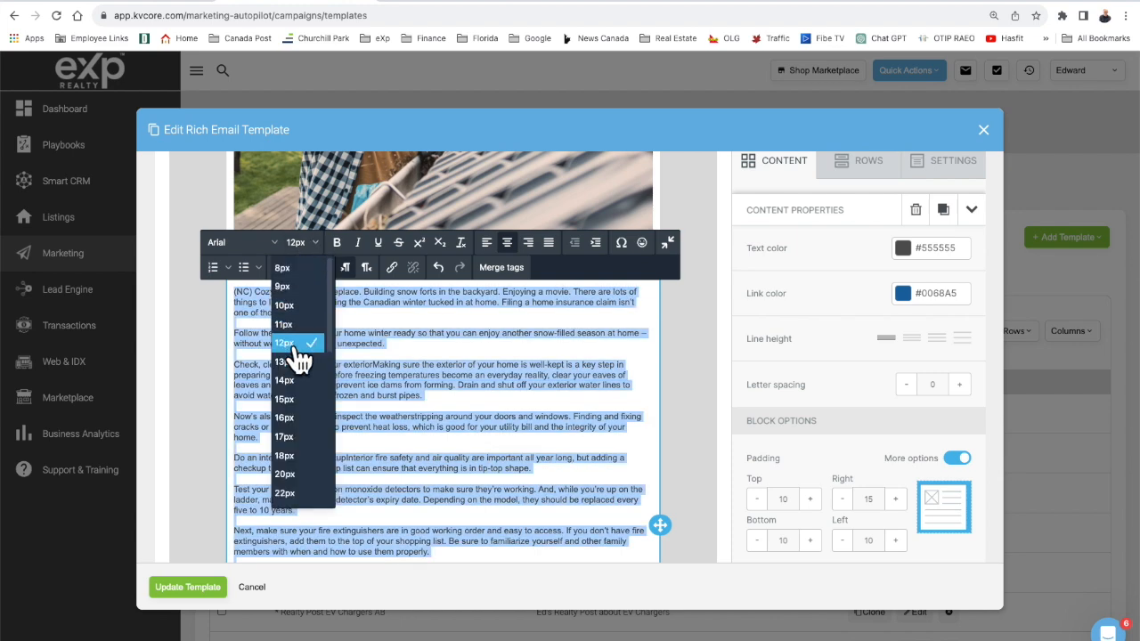
click(297, 380)
scroll(300, 394, down, 5)
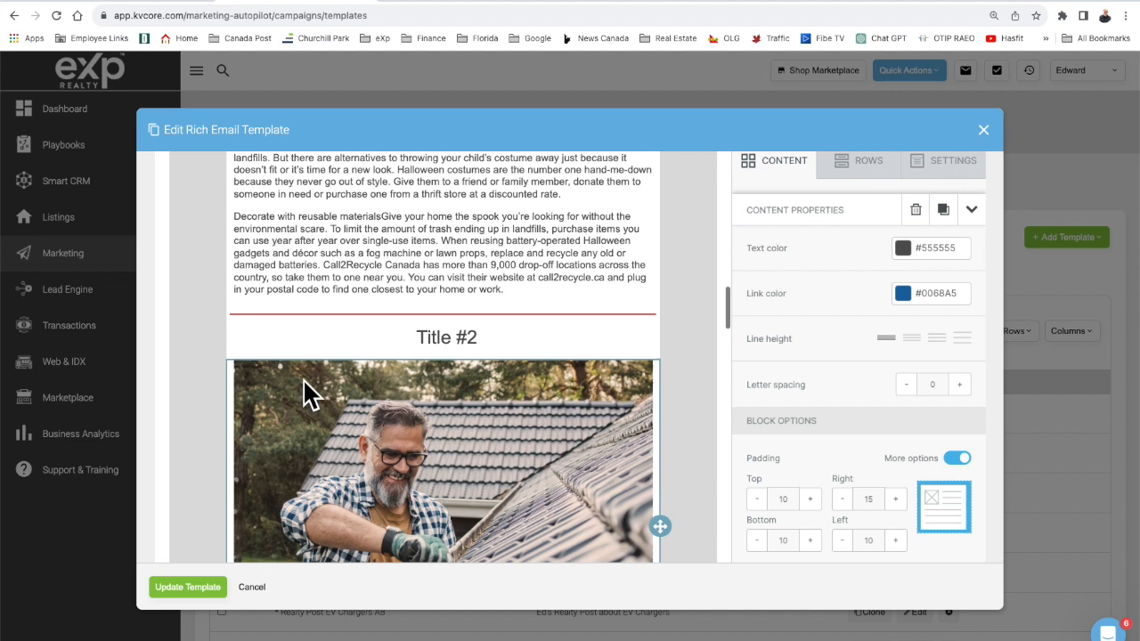
Change Title #2 to 'Get your home winter-ready to avoid insurance claims', breaking the line before 'to'.
click(451, 355)
double_click(432, 343)
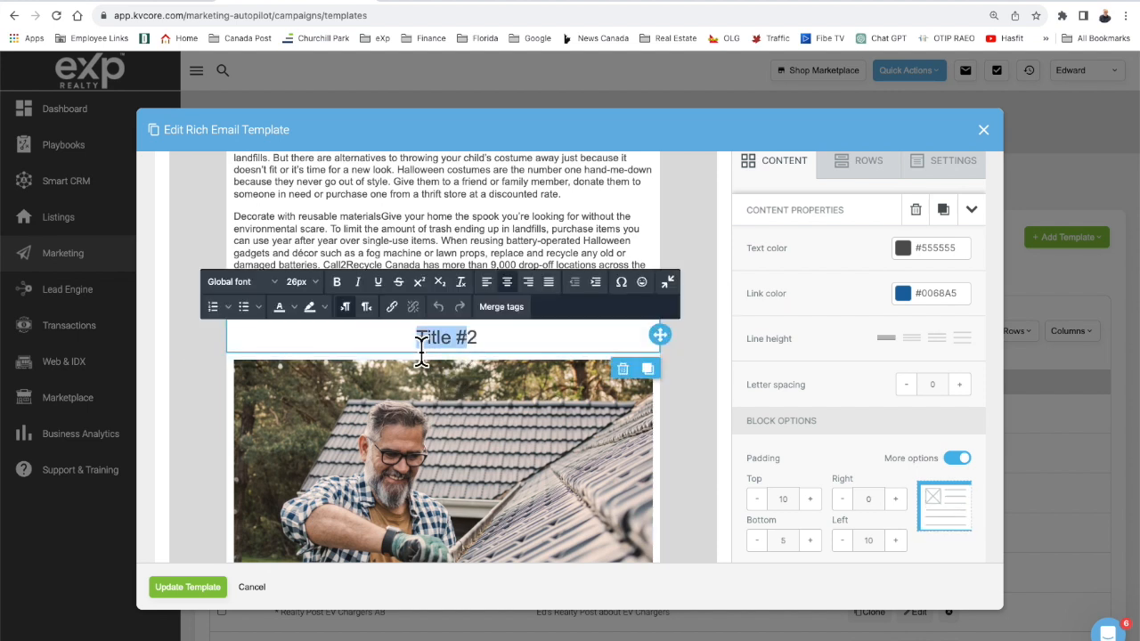
key(ctrl+v)
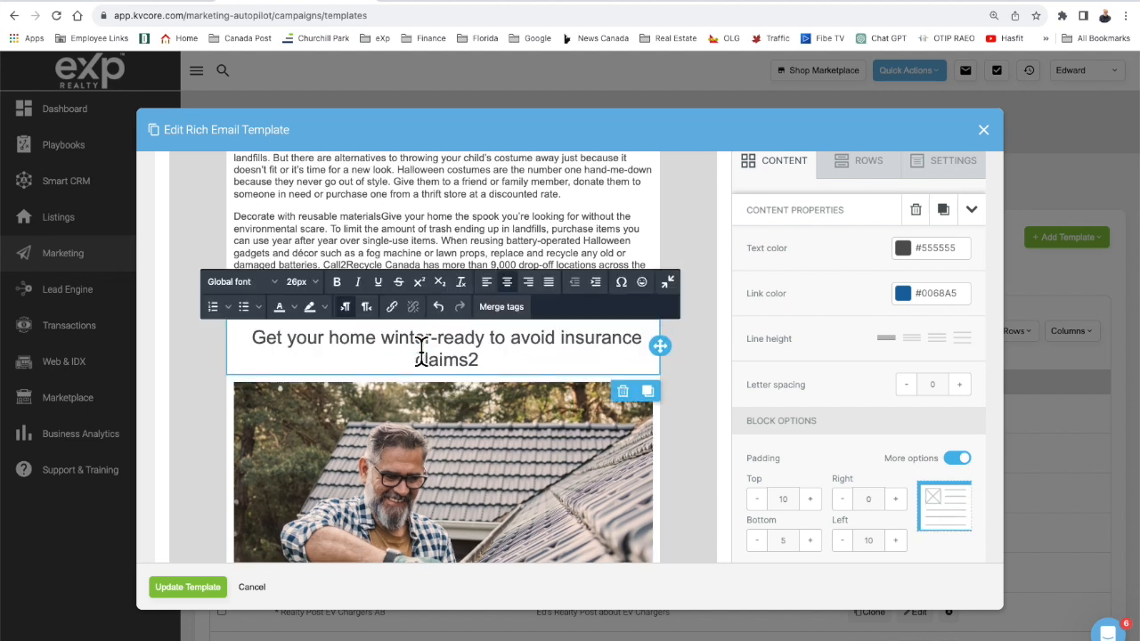
key(Delete)
click(490, 344)
key(BackSpace)
key(shift+Return)
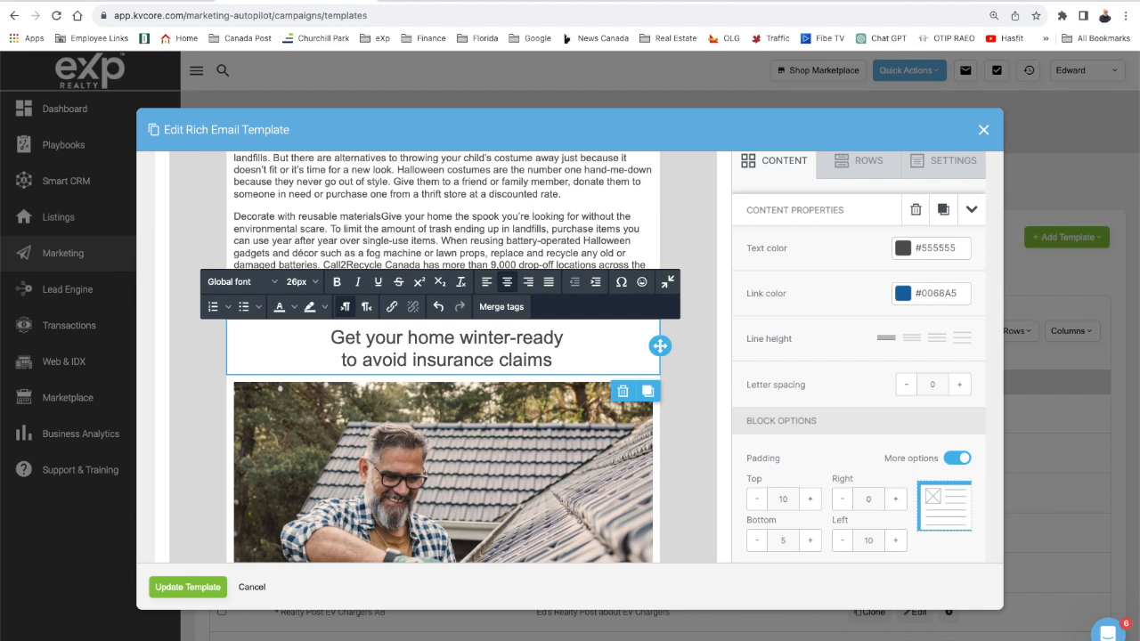
scroll(551, 340, down, 6)
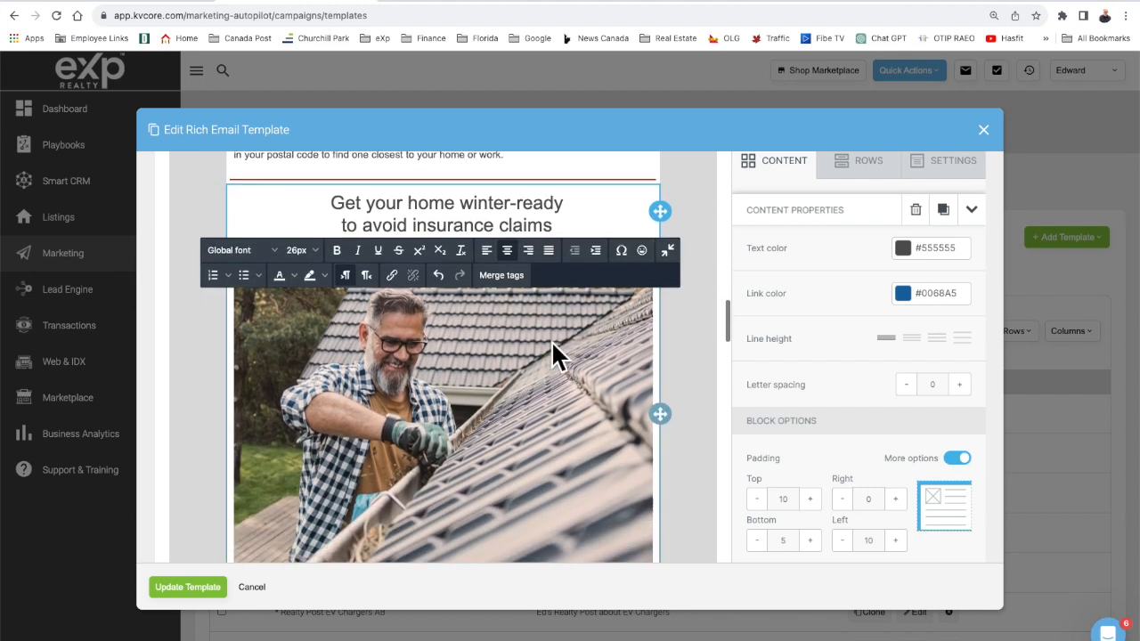
scroll(551, 340, down, 5)
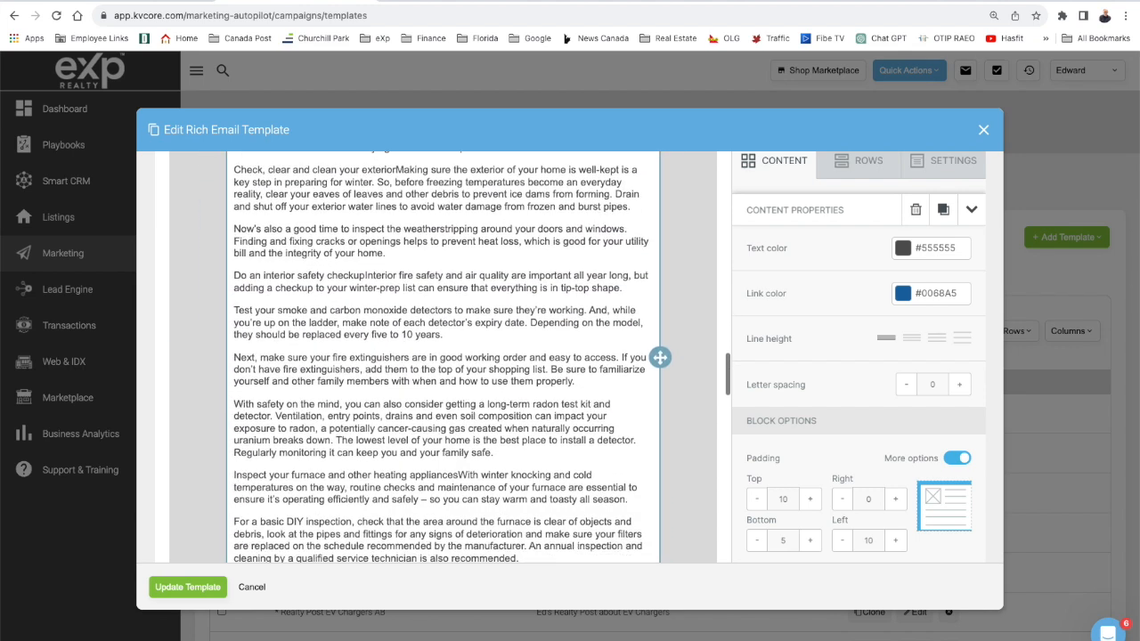
scroll(442, 356, down, 1)
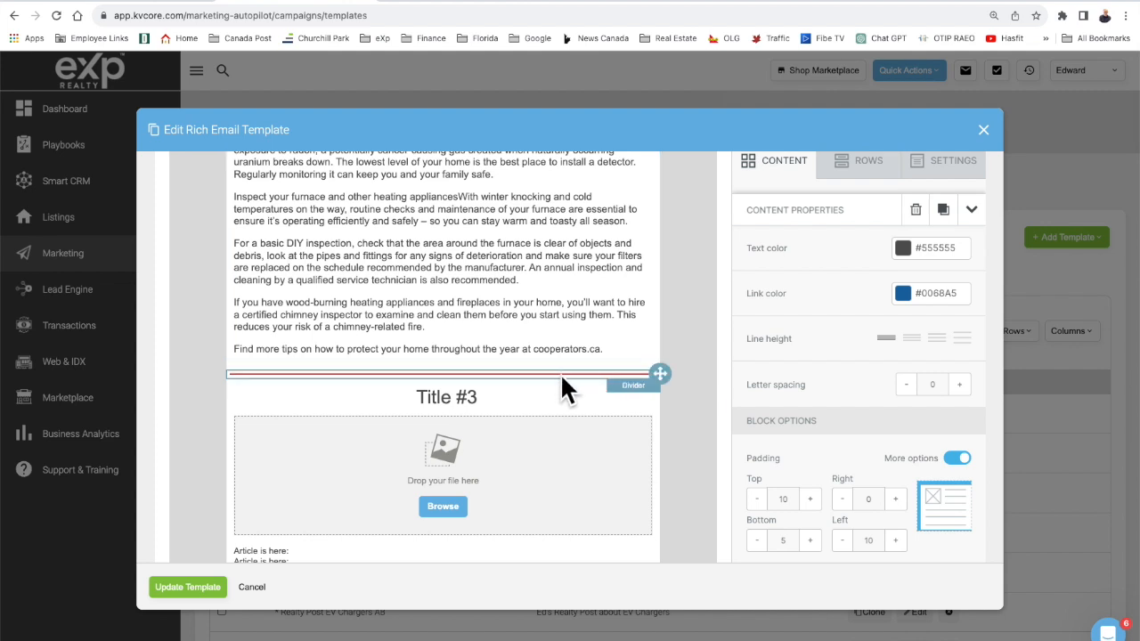
click(860, 174)
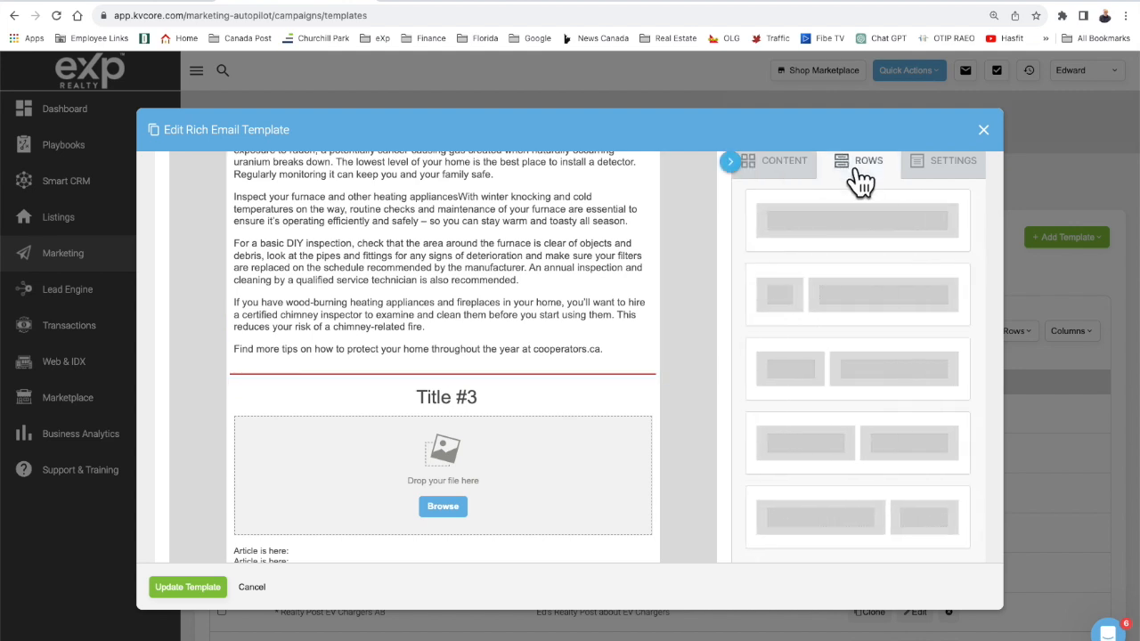
click(785, 171)
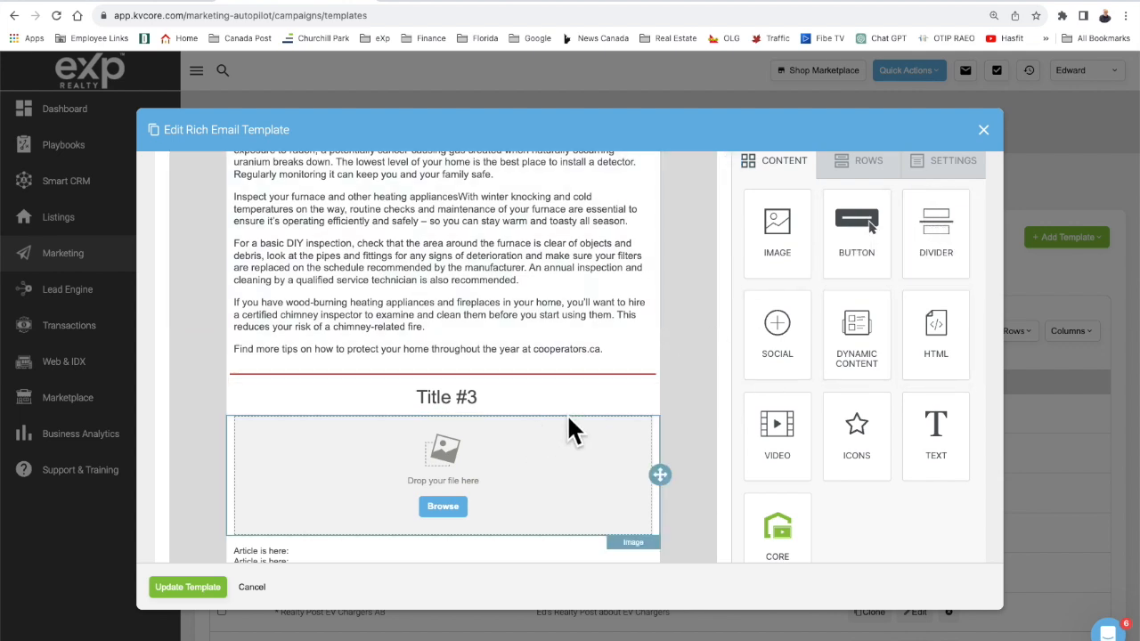
click(609, 371)
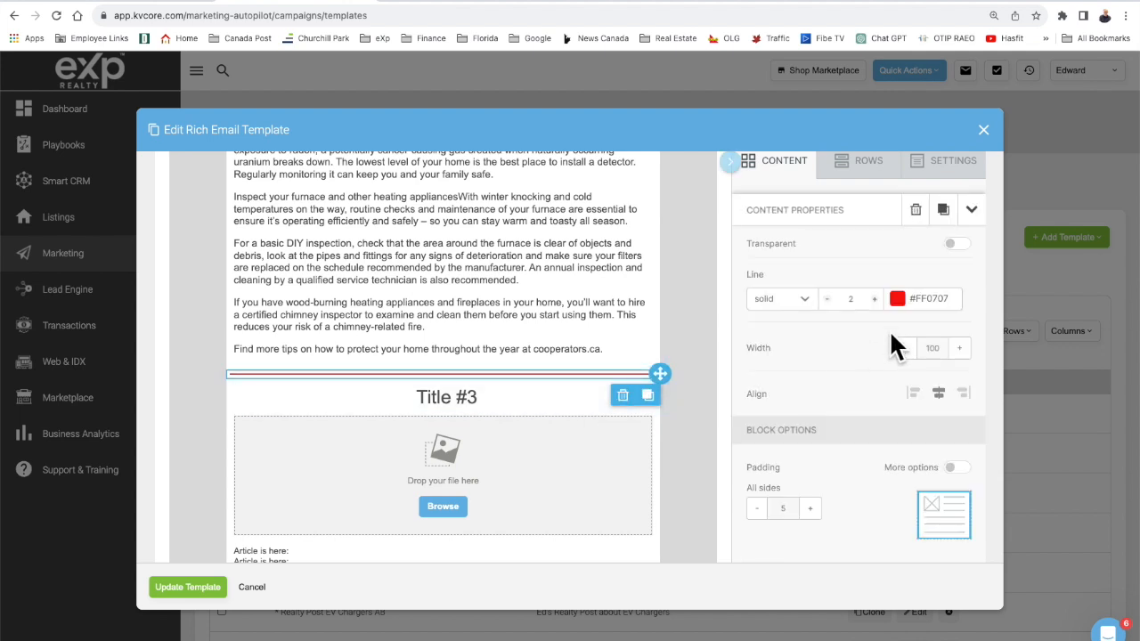
click(874, 299)
click(874, 299)
click(876, 299)
right_click(877, 299)
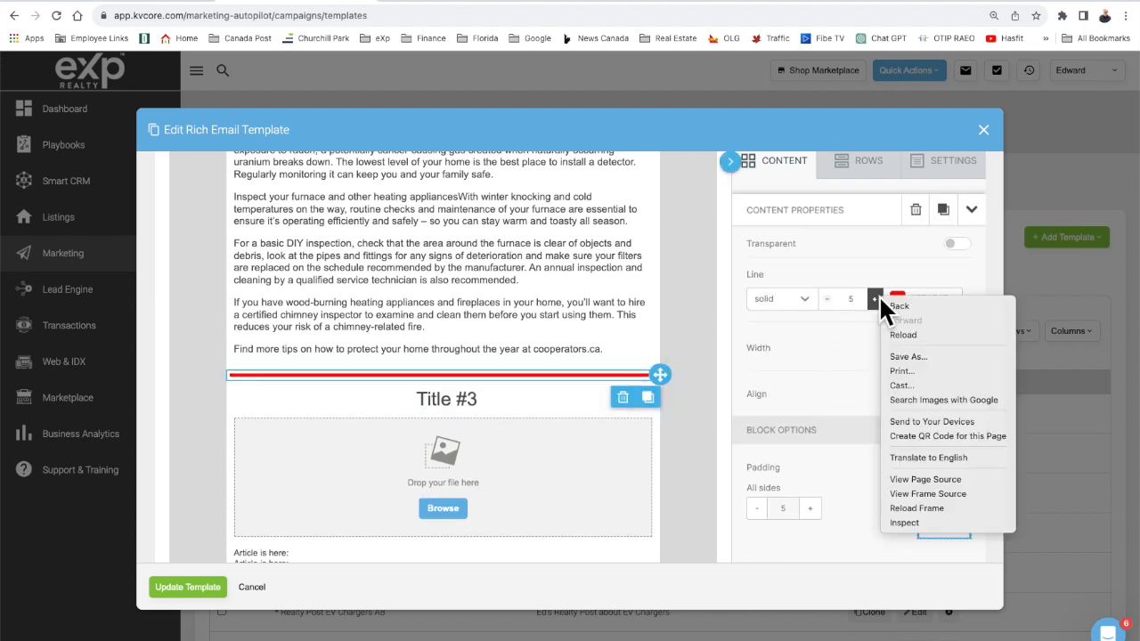
click(829, 298)
click(829, 299)
click(828, 298)
right_click(830, 296)
click(828, 298)
click(829, 299)
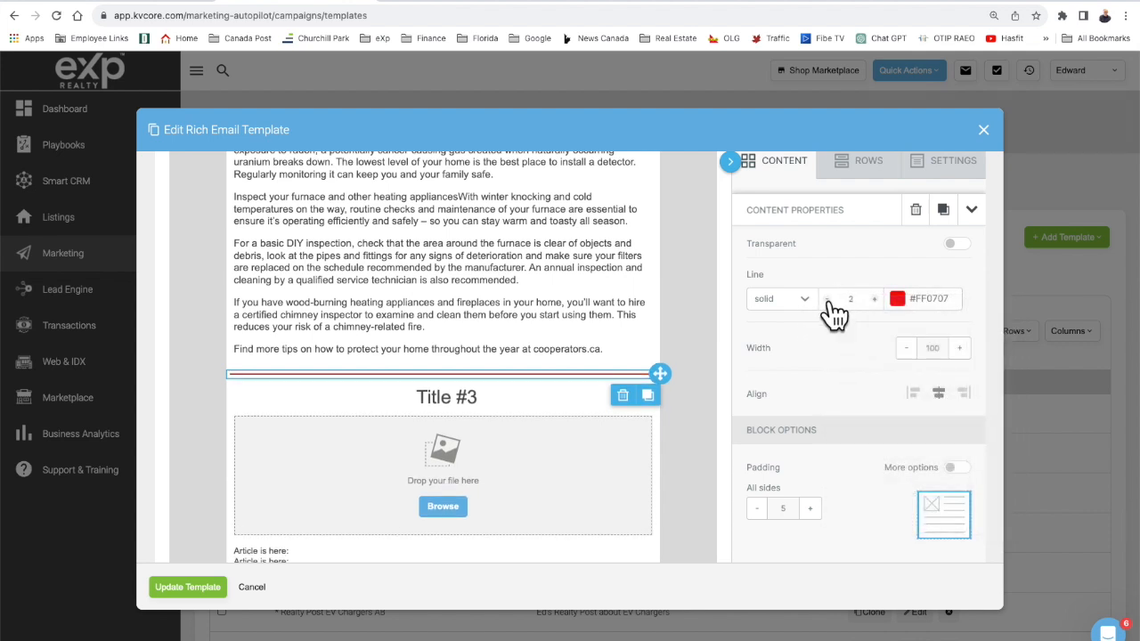
scroll(661, 416, down, 3)
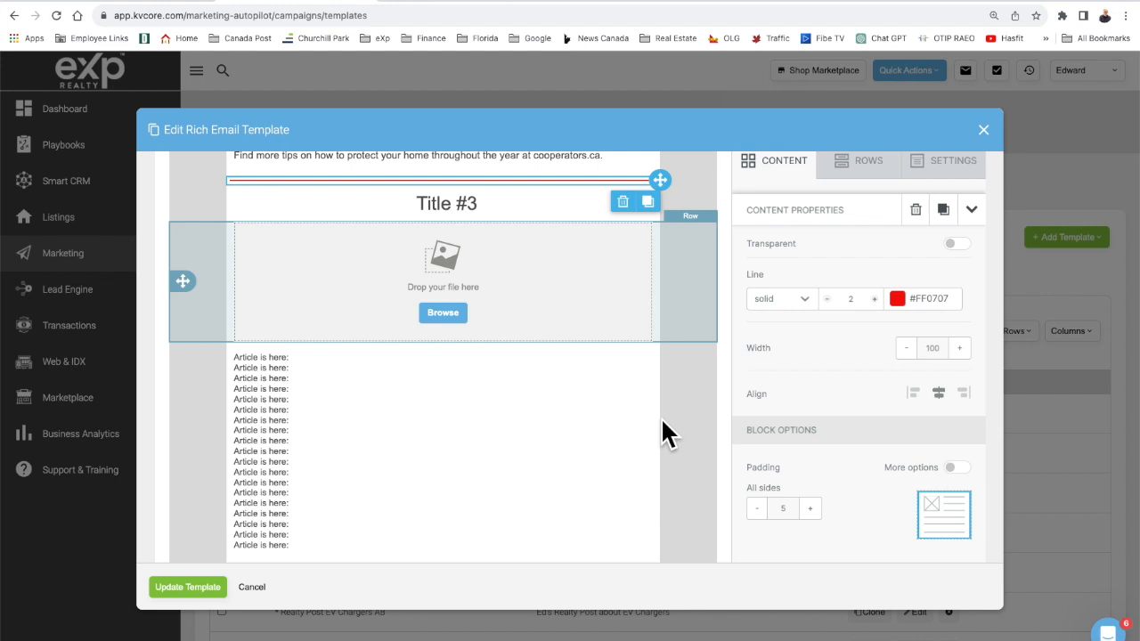
click(666, 434)
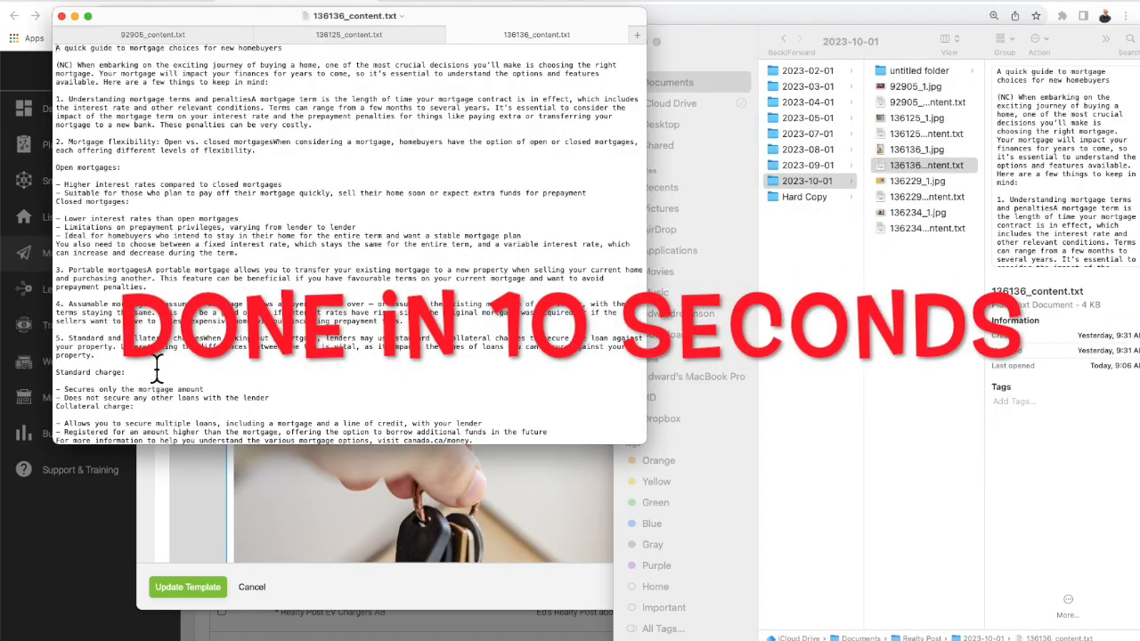
Select the mortgage-choices article text and delete the stray 3 after 'homebuyers'.
key(super+a)
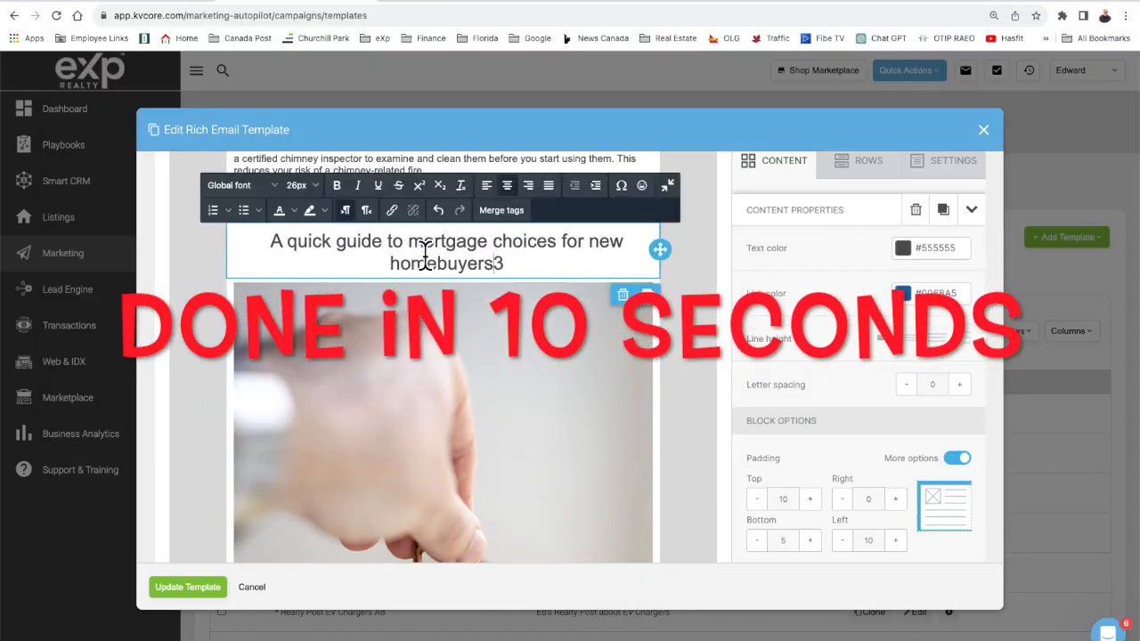
key(BackSpace)
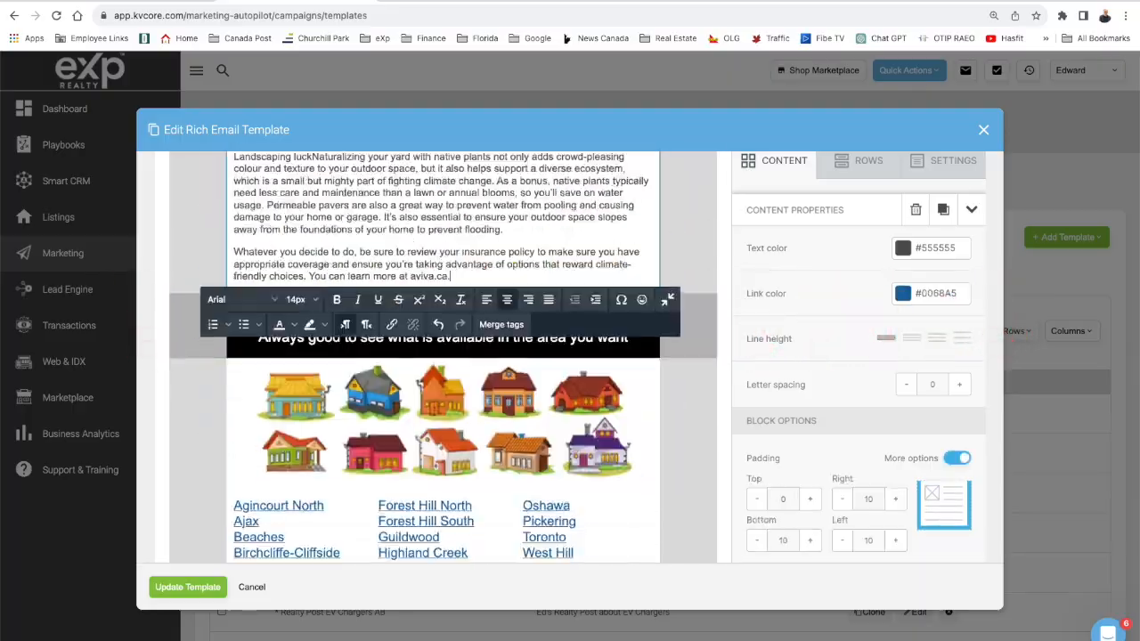
scroll(719, 580, down, 4)
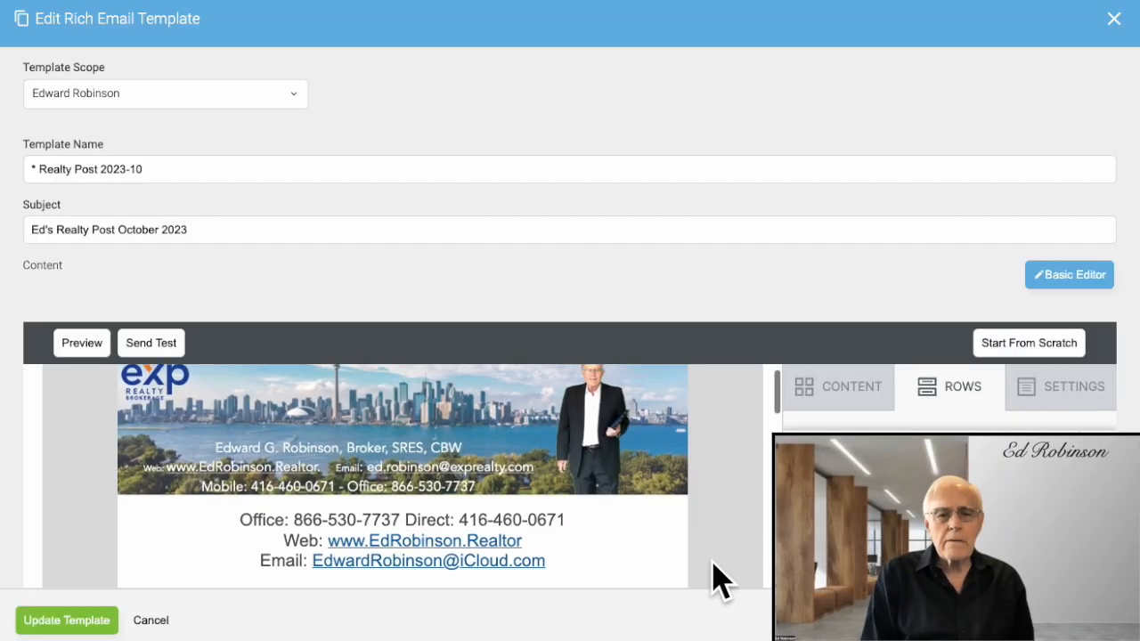
scroll(720, 580, down, 6)
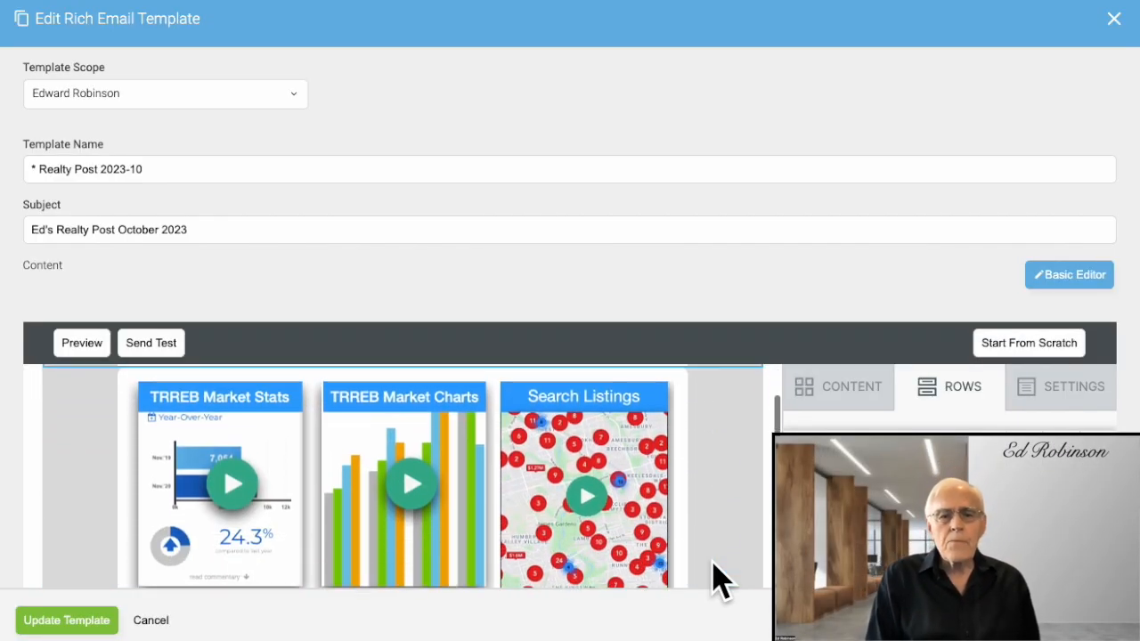
scroll(719, 580, down, 8)
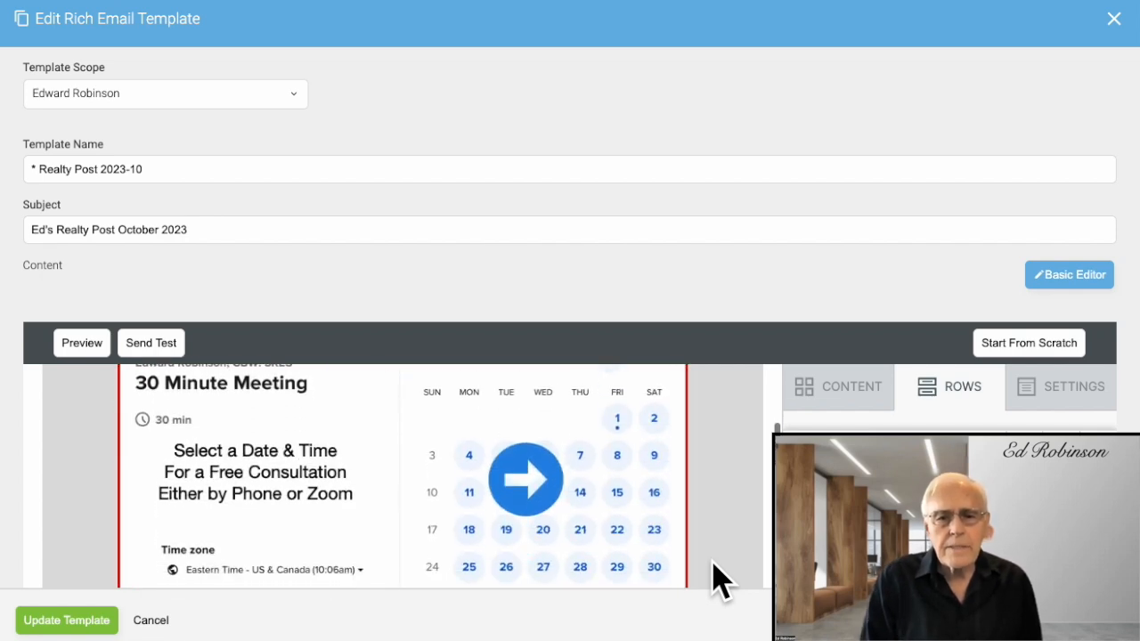
scroll(719, 579, down, 10)
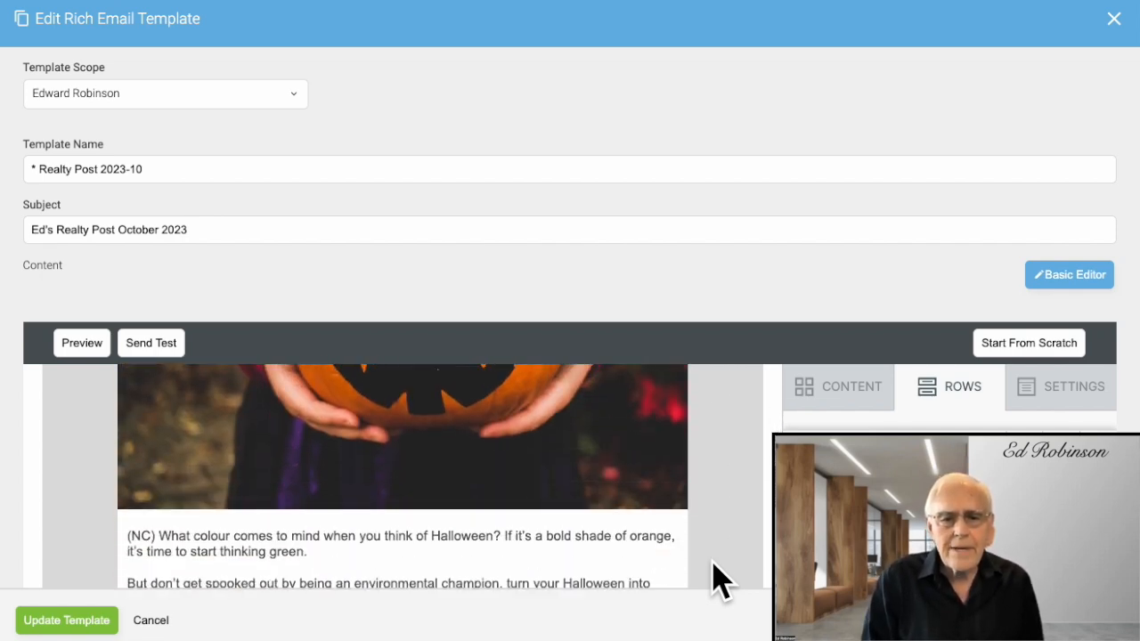
scroll(719, 581, down, 5)
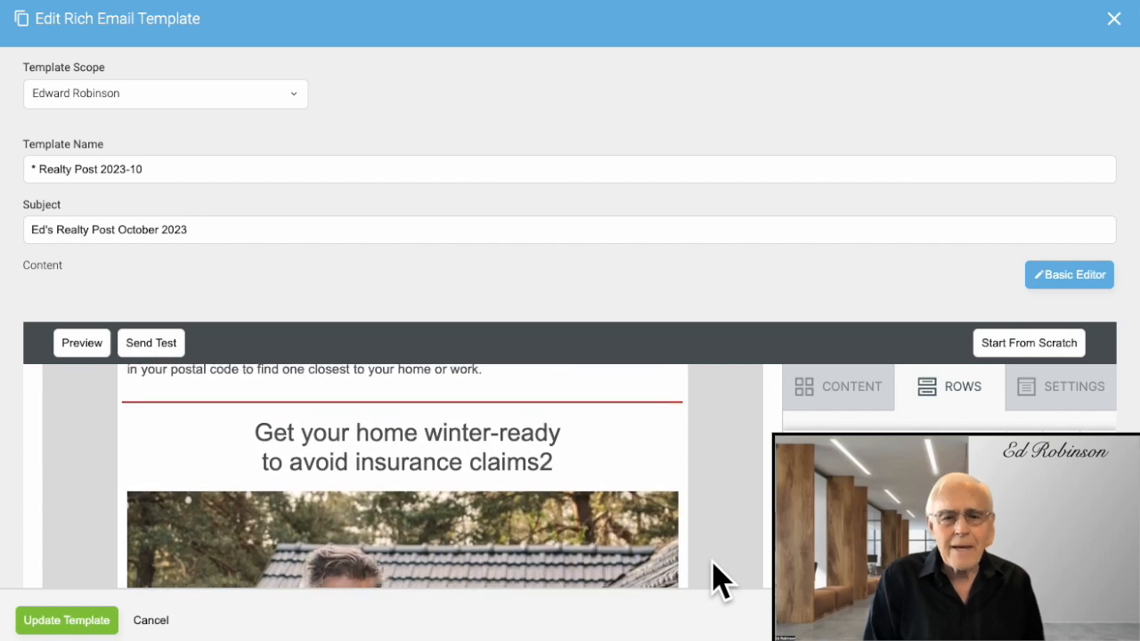
scroll(719, 580, down, 15)
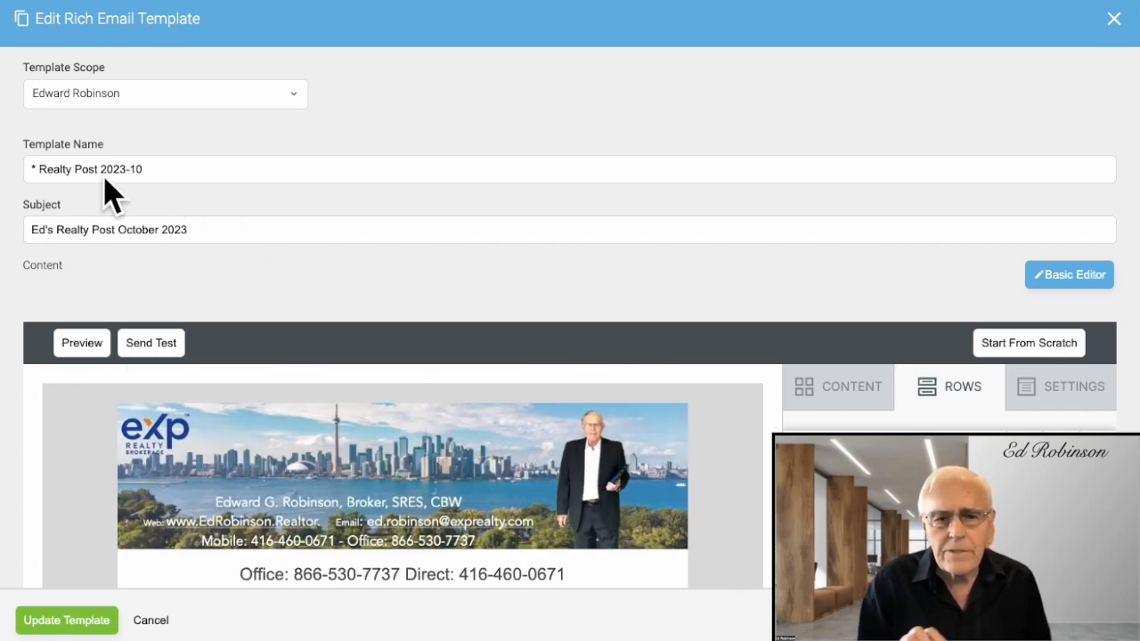
Preview the Realty Post 2023-10 email in desktop view, scrolling down to the neighbourhood links.
click(82, 351)
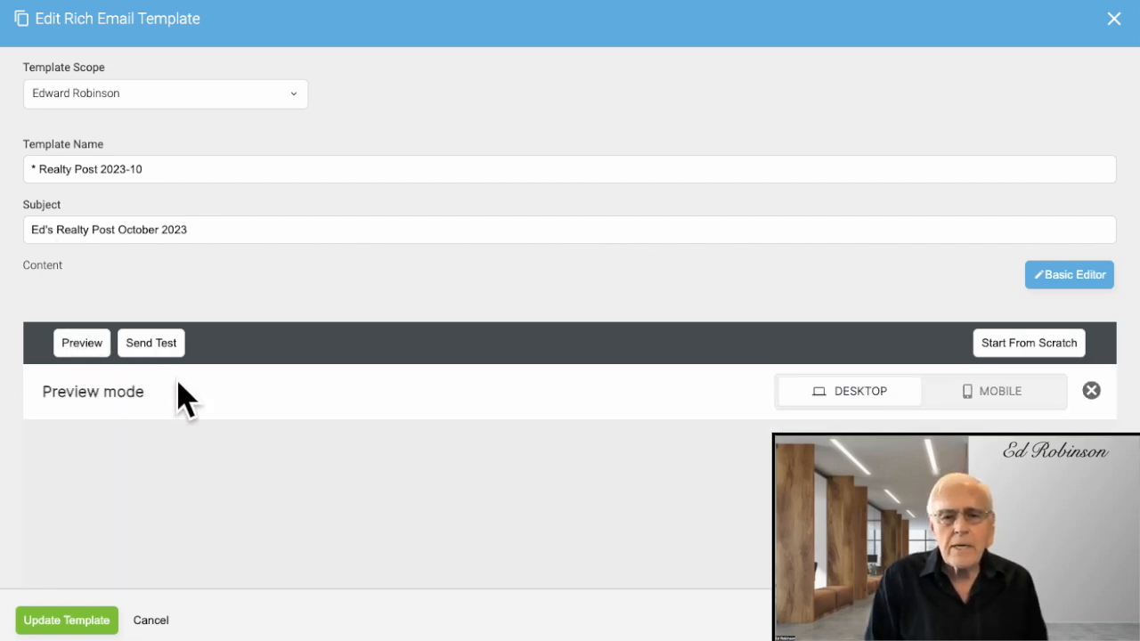
scroll(321, 432, down, 4)
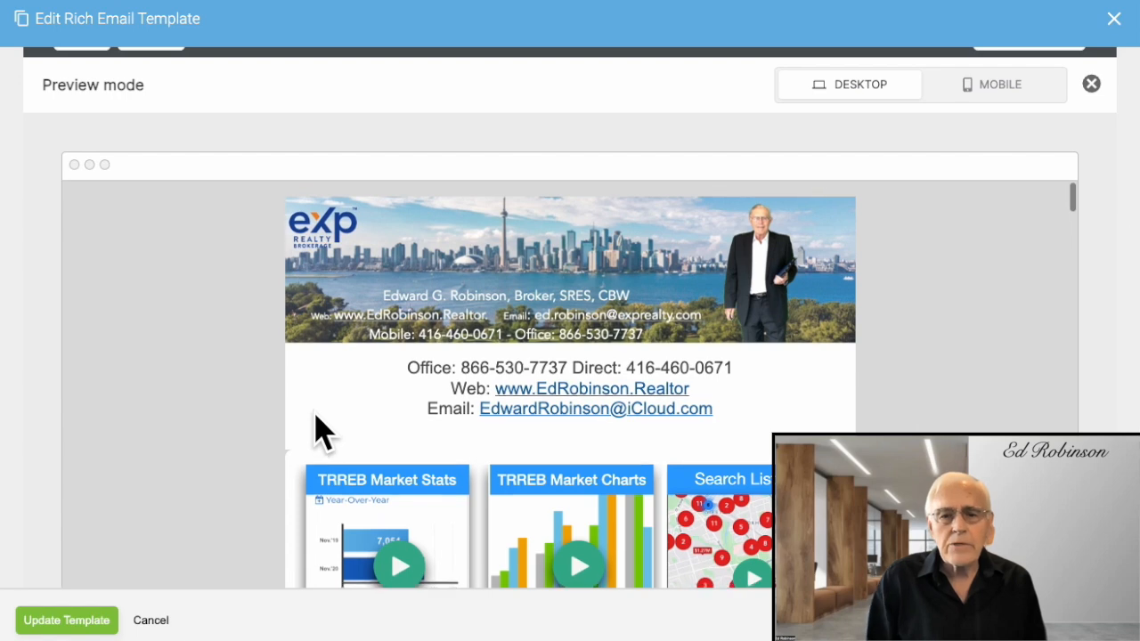
scroll(320, 431, down, 3)
scroll(321, 432, down, 6)
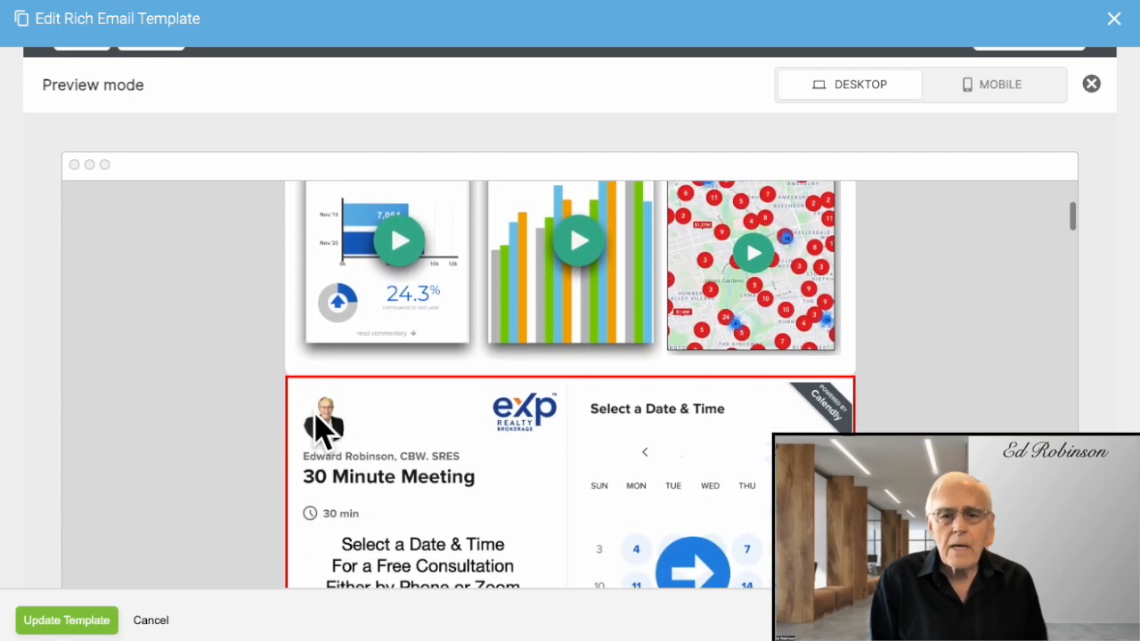
scroll(321, 432, down, 5)
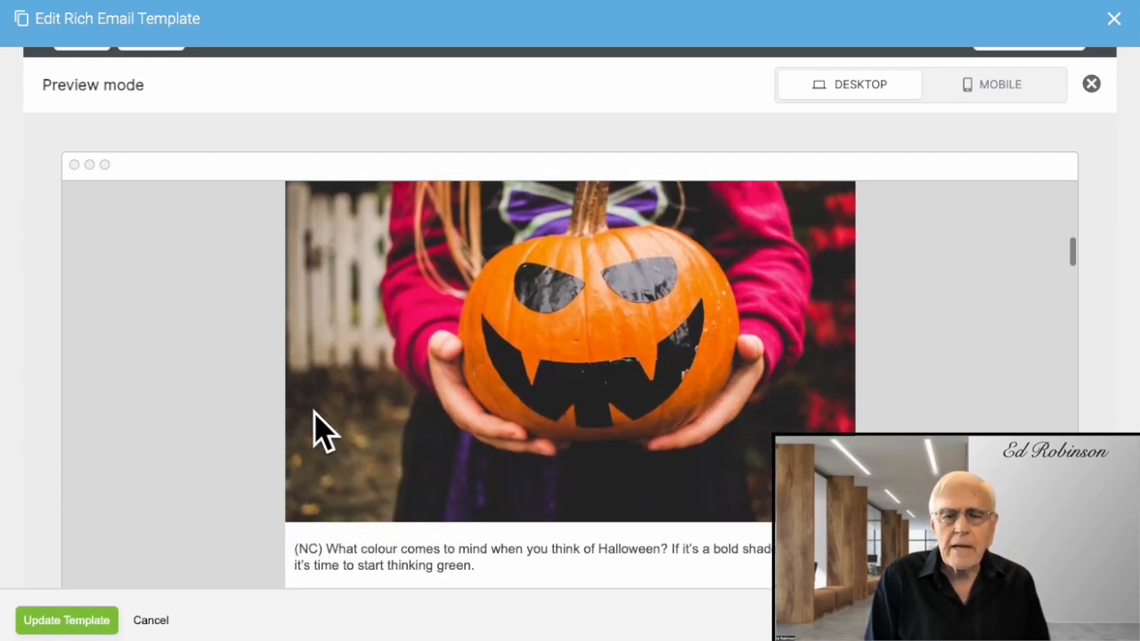
scroll(321, 432, down, 5)
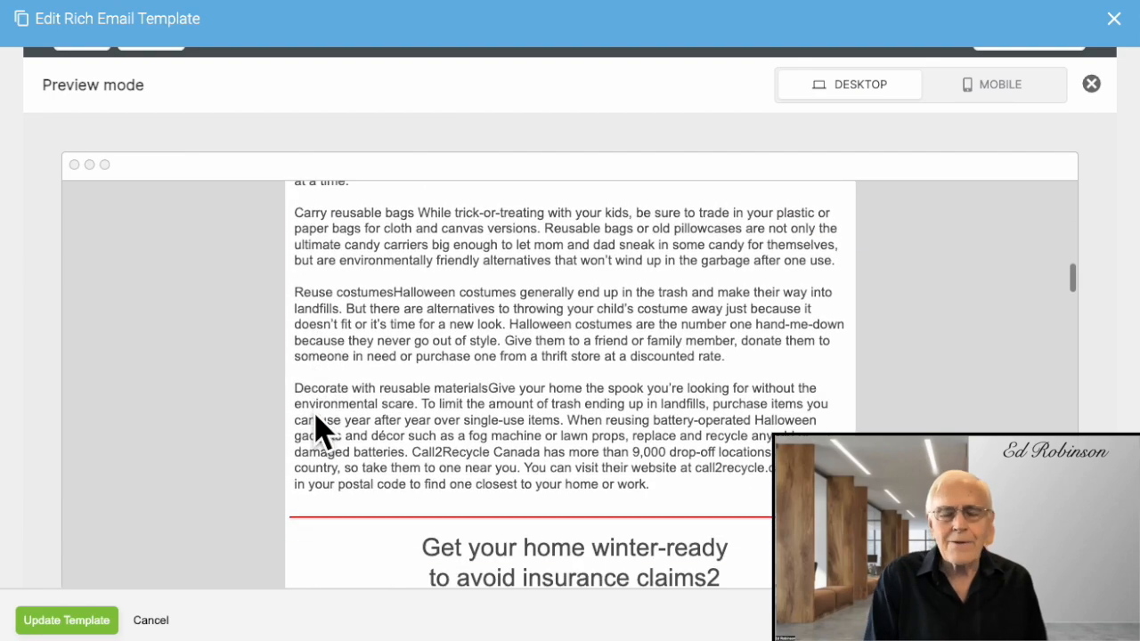
scroll(320, 431, down, 5)
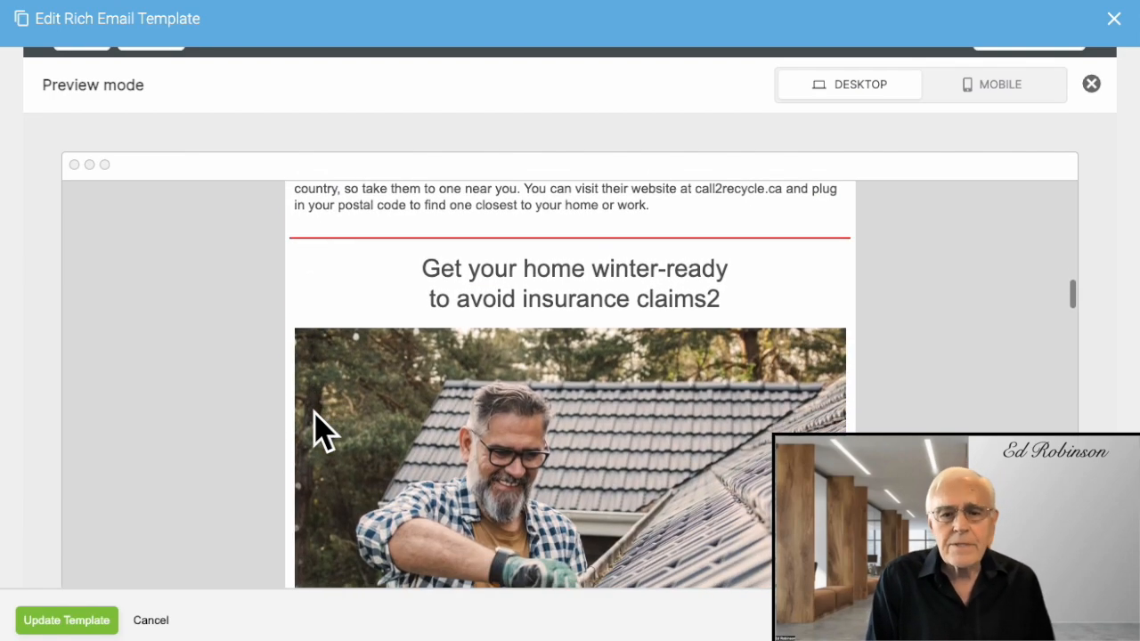
scroll(320, 432, down, 8)
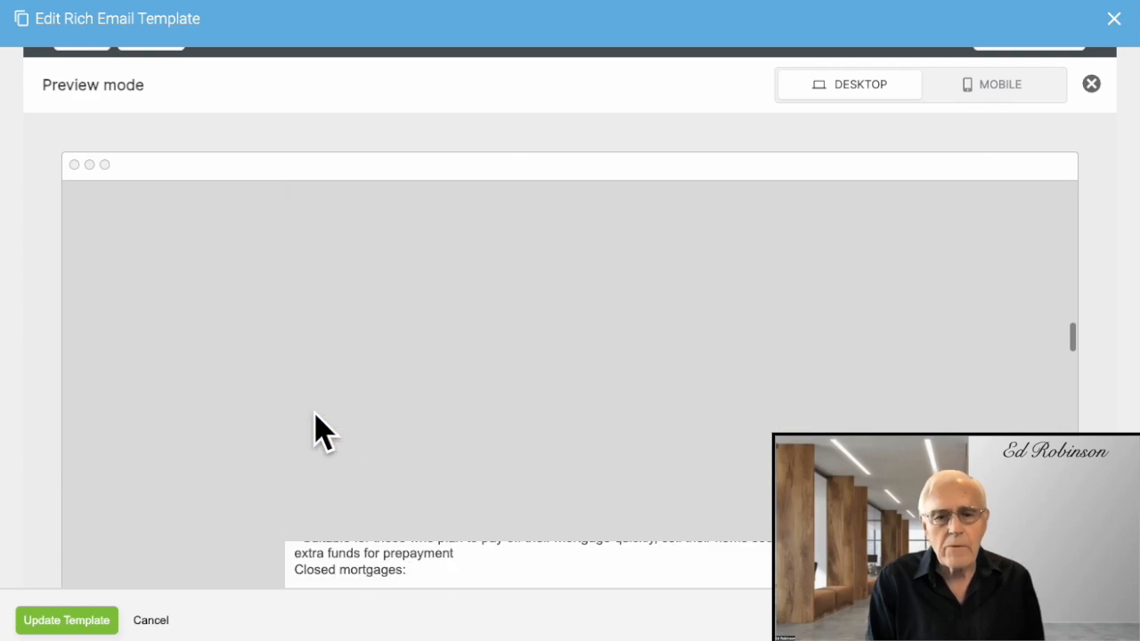
scroll(968, 393, up, 10)
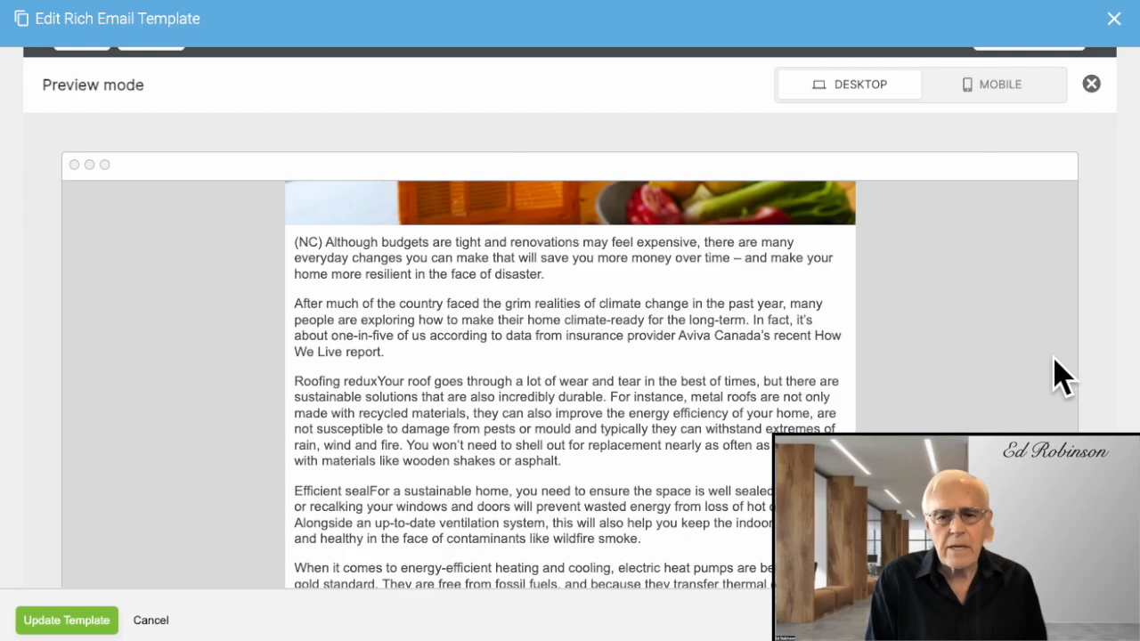
scroll(570, 382, down, 10)
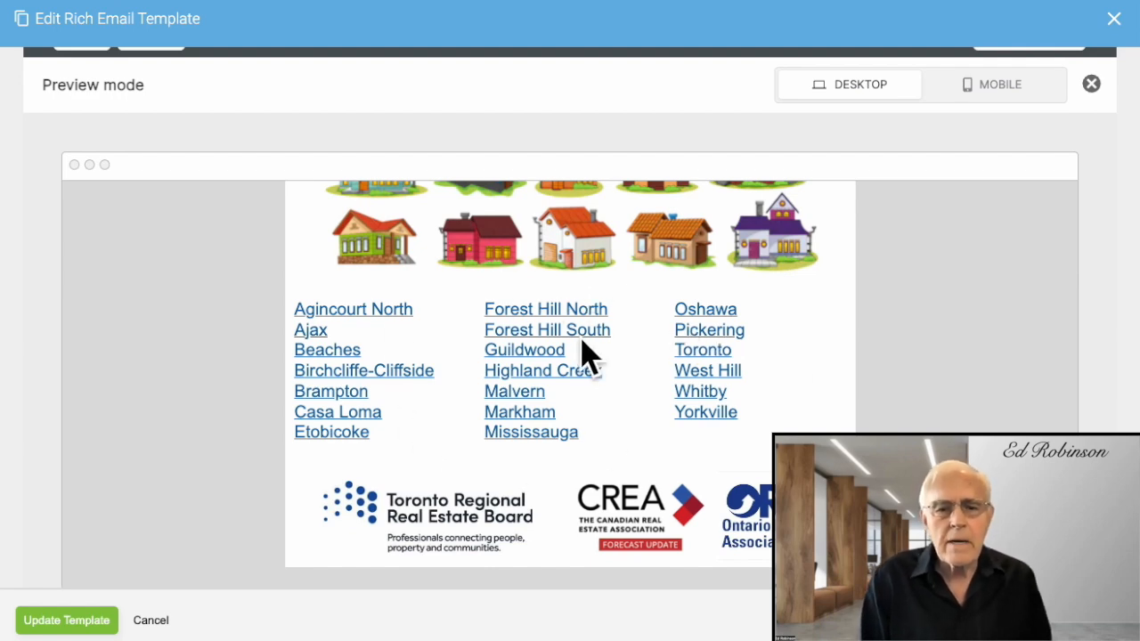
Test the Forest Hill South and Brampton neighbourhood links from the preview.
click(524, 332)
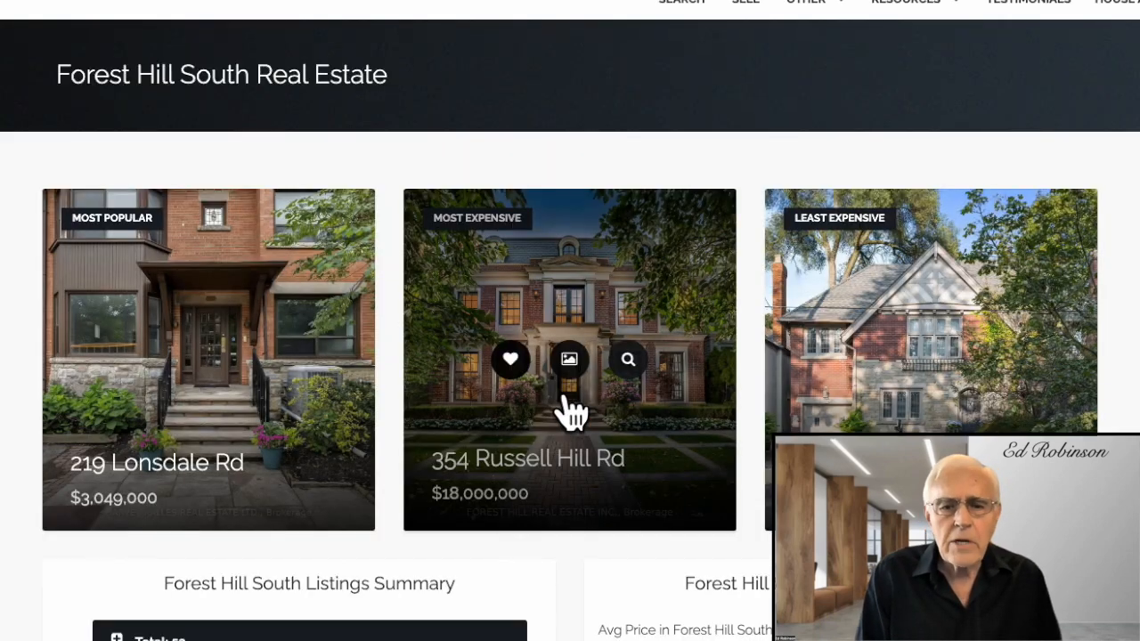
scroll(565, 401, down, 5)
scroll(570, 409, down, 2)
scroll(569, 409, up, 5)
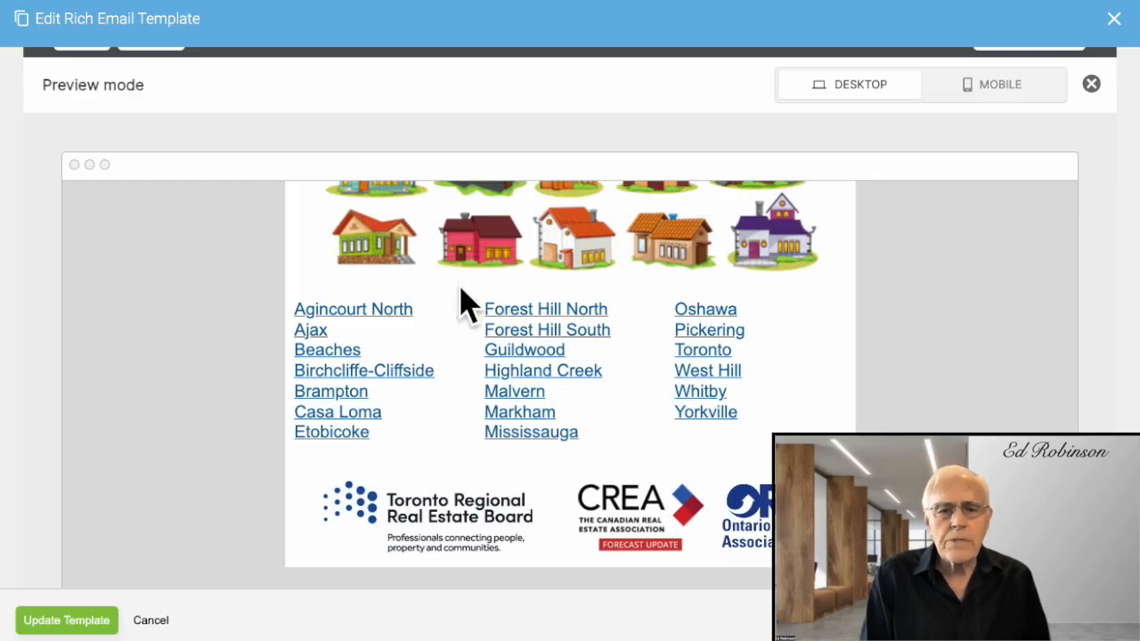
click(354, 394)
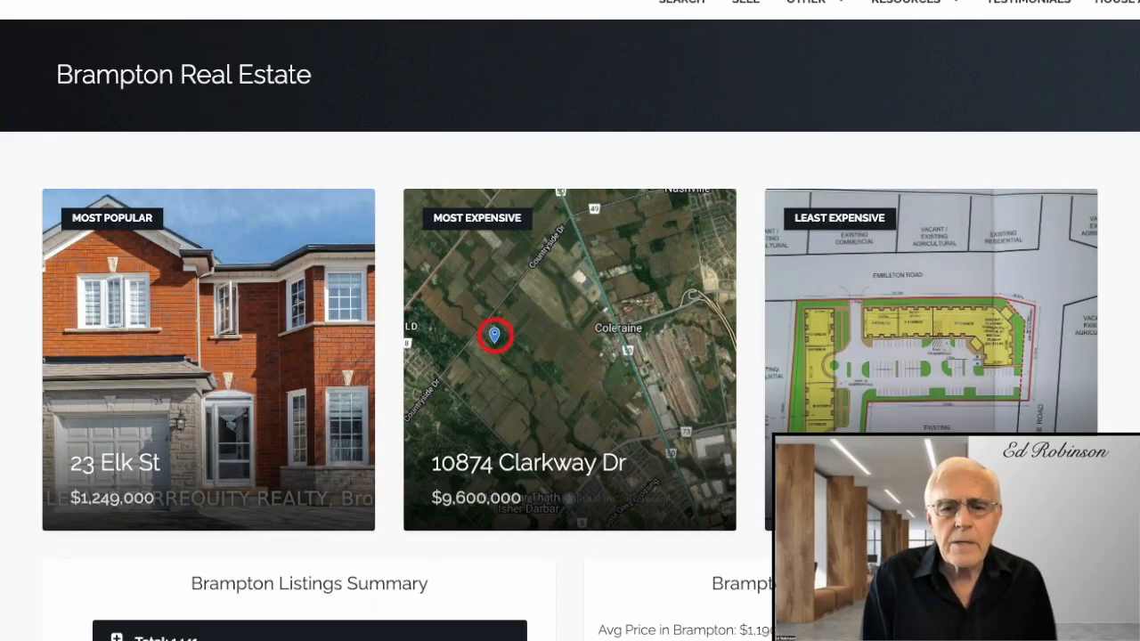
scroll(290, 294, down, 3)
scroll(297, 294, down, 5)
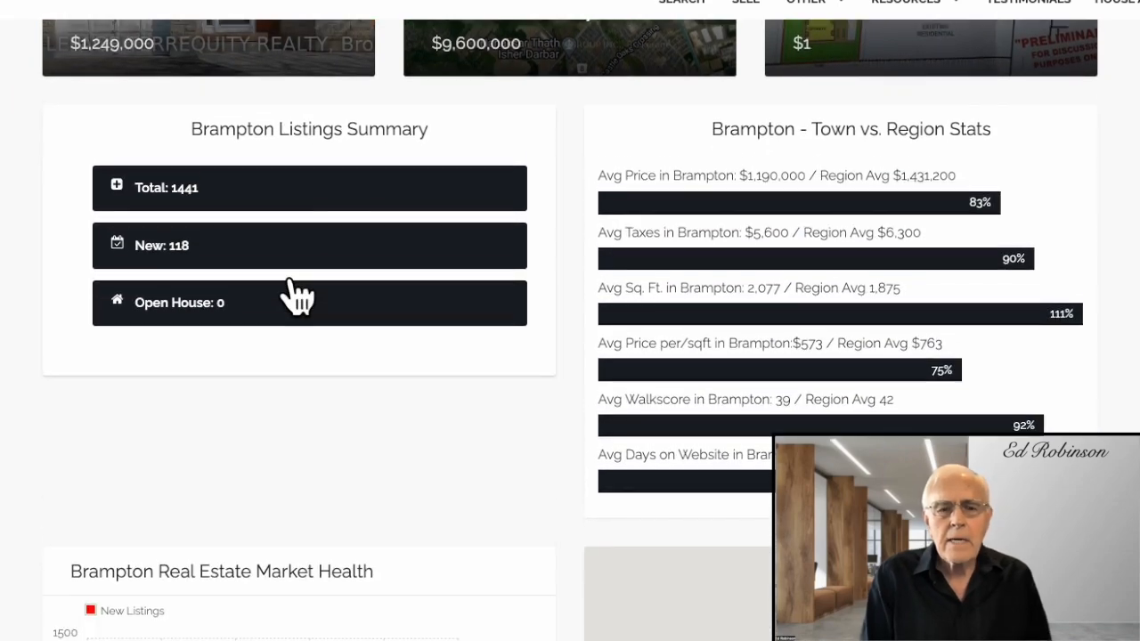
scroll(298, 292, down, 2)
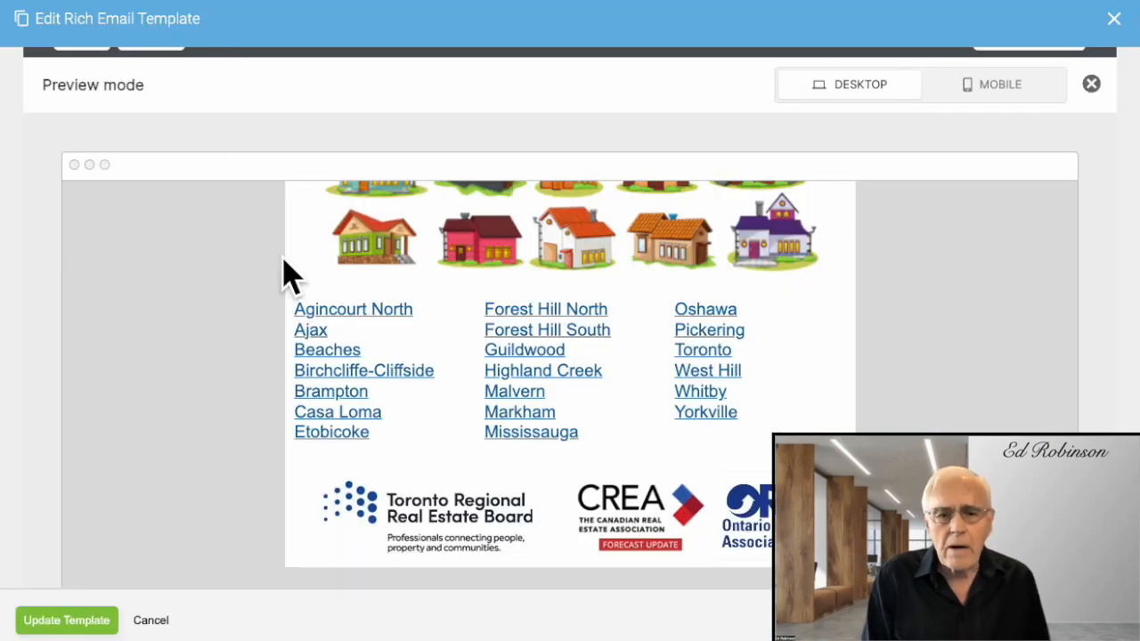
Switch the preview to MOBILE, scroll through the phone layout, then close the preview.
click(1004, 88)
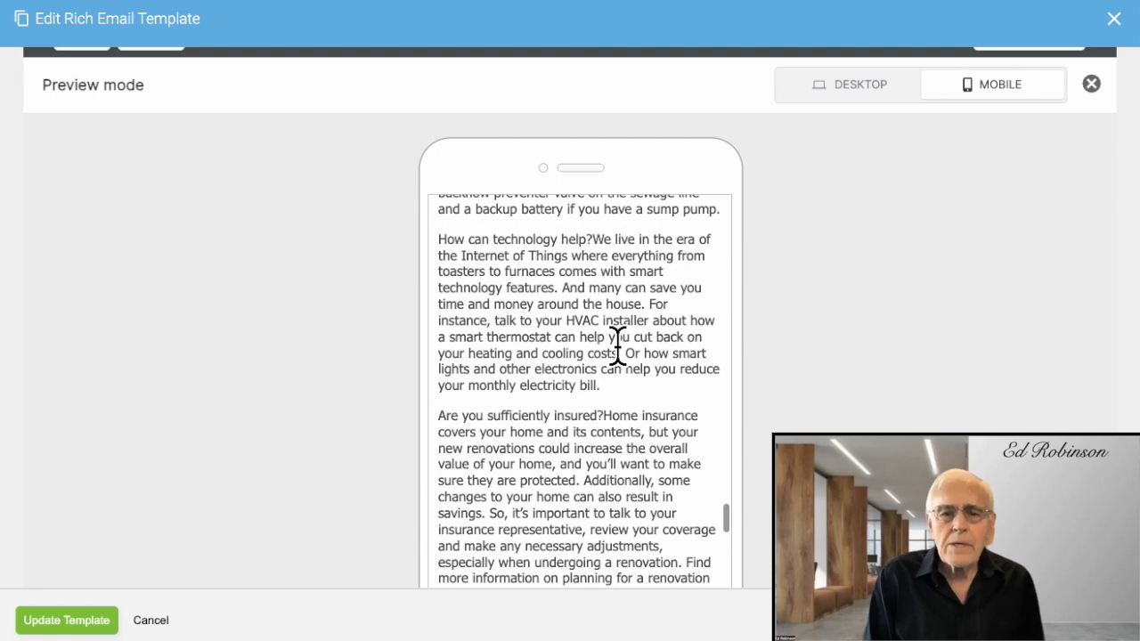
scroll(617, 347, down, 7)
scroll(617, 347, down, 6)
scroll(617, 348, down, 10)
scroll(617, 347, down, 20)
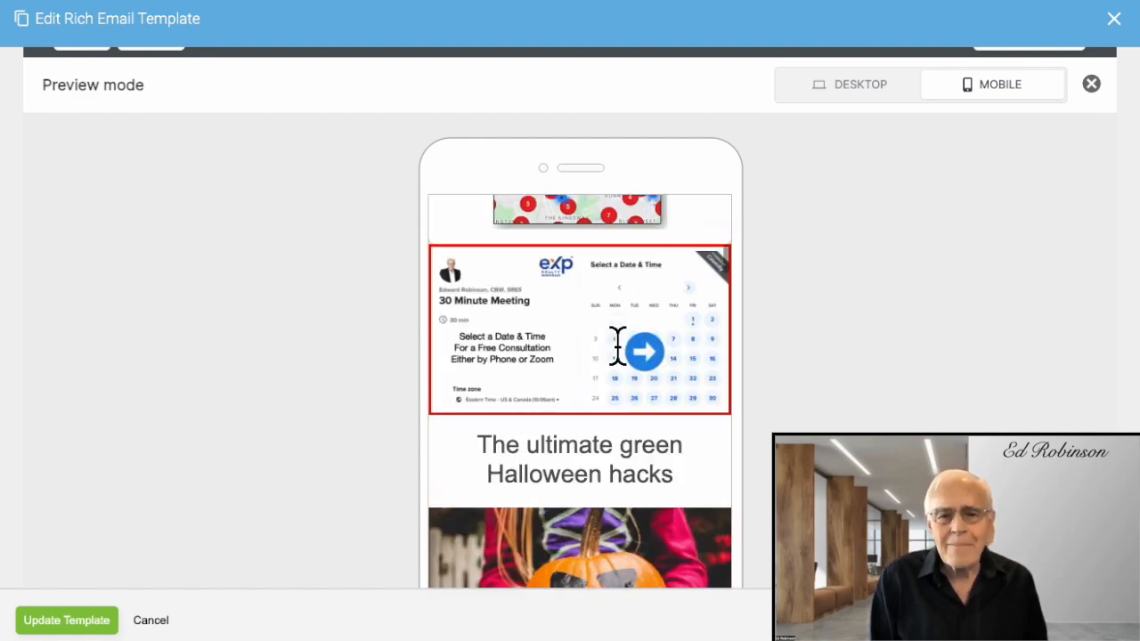
scroll(617, 347, up, 10)
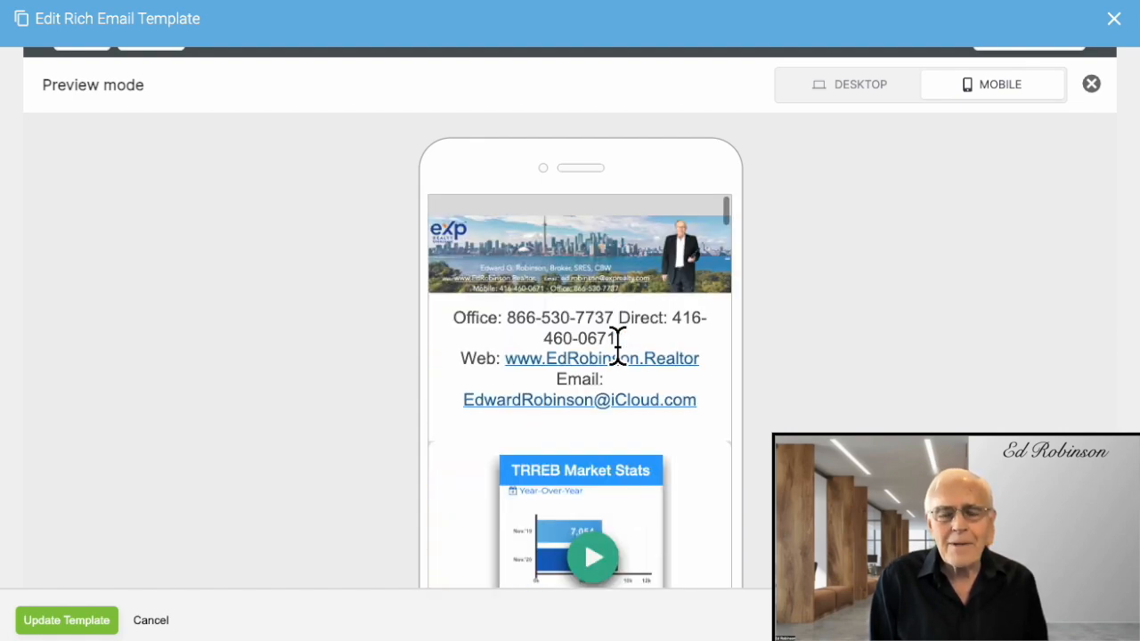
click(1091, 83)
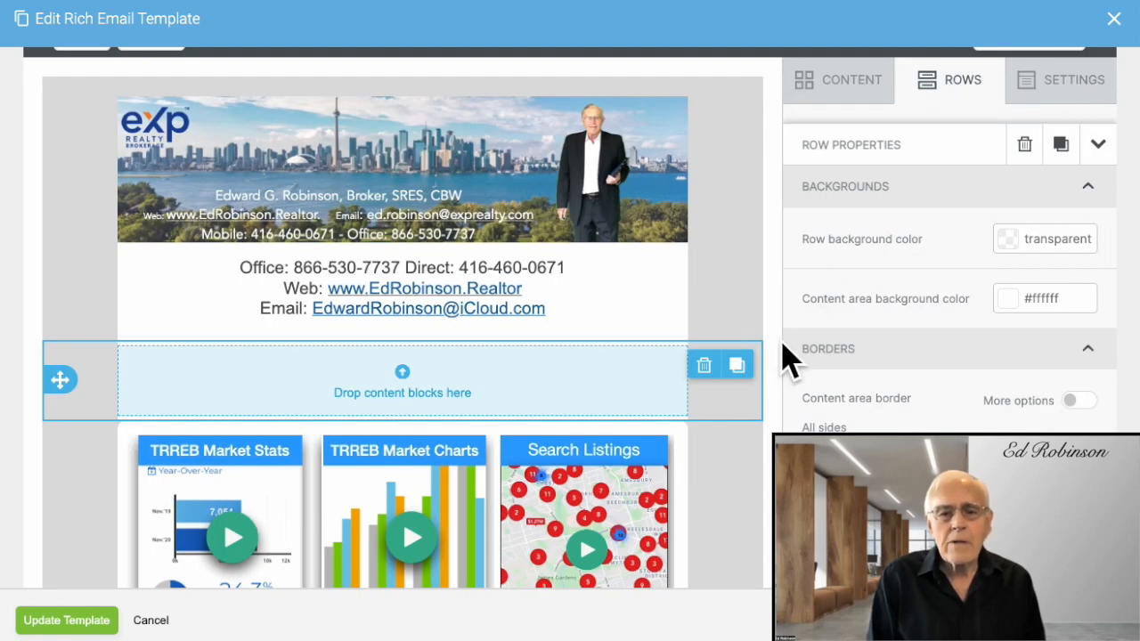
scroll(785, 349, down, 1)
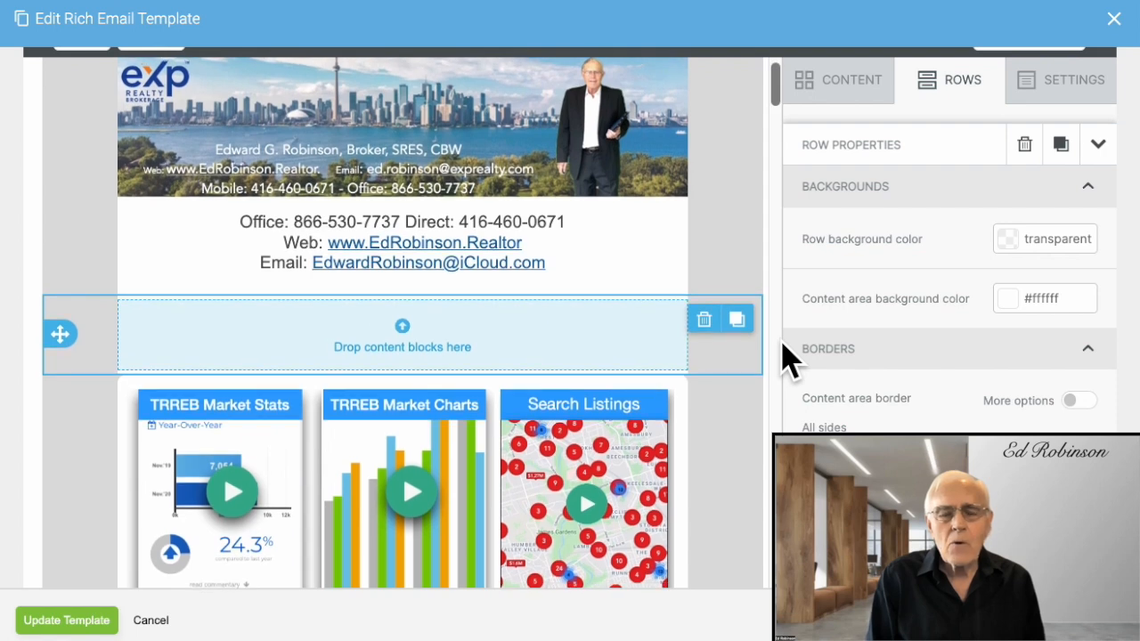